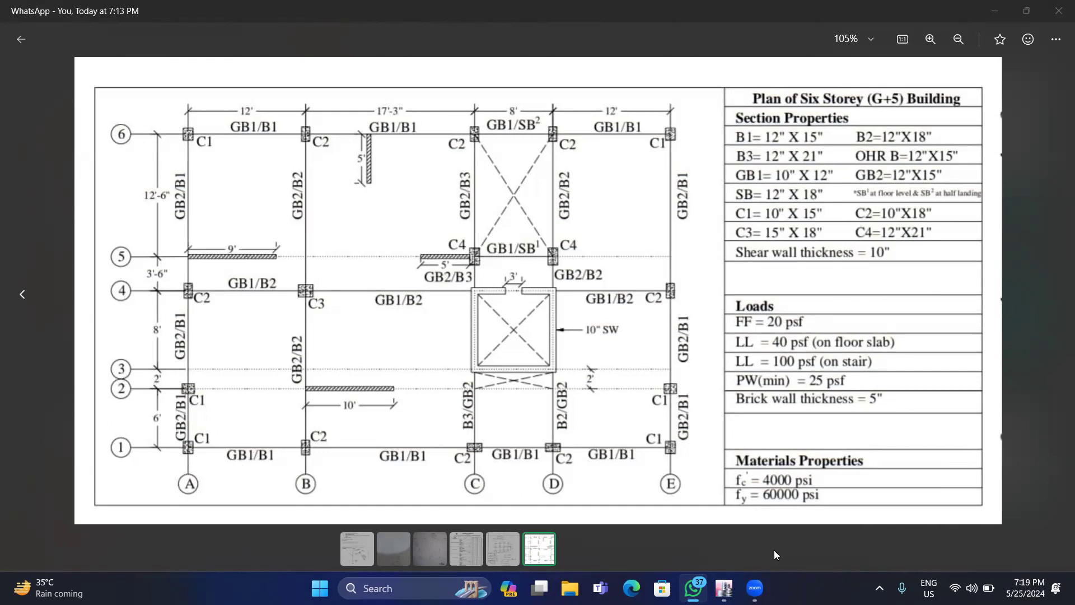
Switch to ETABS and initialize the model with built-in U.S. Customary units, AISC14, AISC 360-10 and ACI 318-08
{"action": "left_click", "coordinate": [729, 586]}
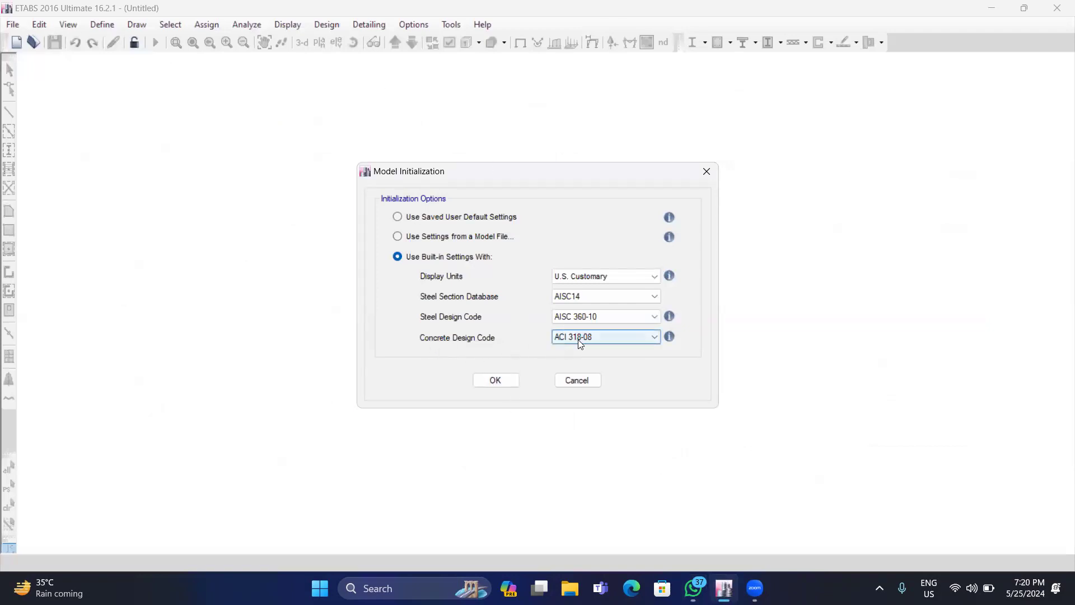
{"action": "left_click", "coordinate": [497, 381]}
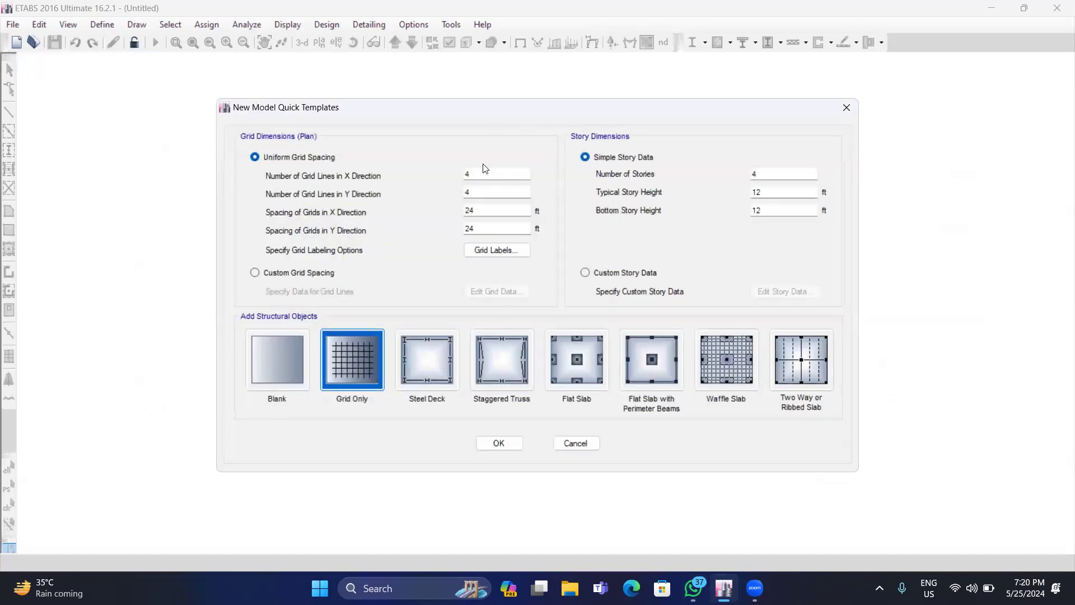
Check the building plan in WhatsApp and set 5 grid lines in the X direction and 6 in the Y direction
{"action": "left_click", "coordinate": [694, 587]}
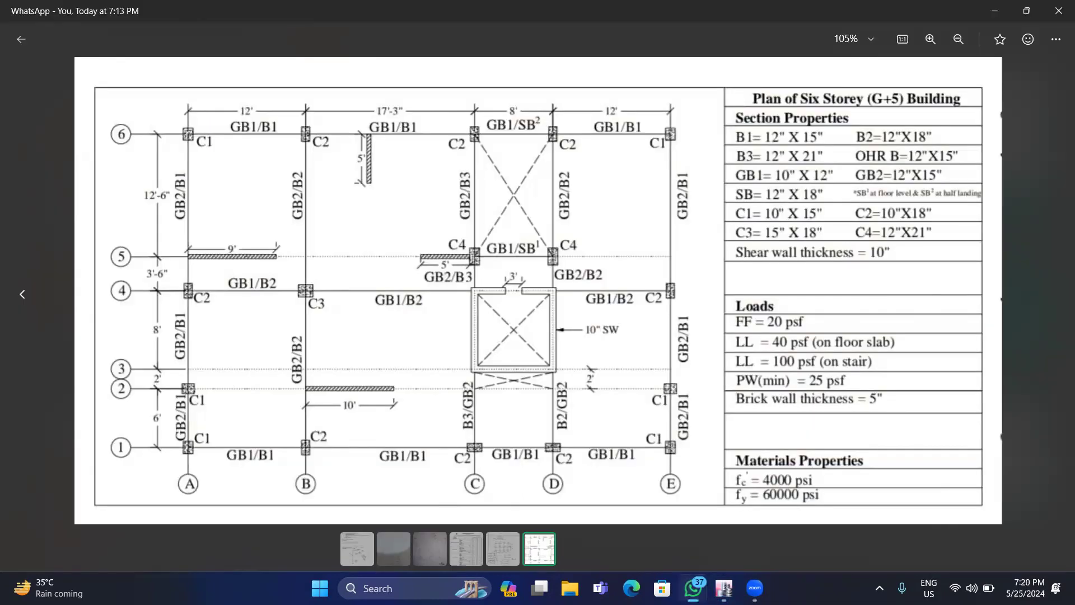
{"action": "left_click", "coordinate": [695, 588]}
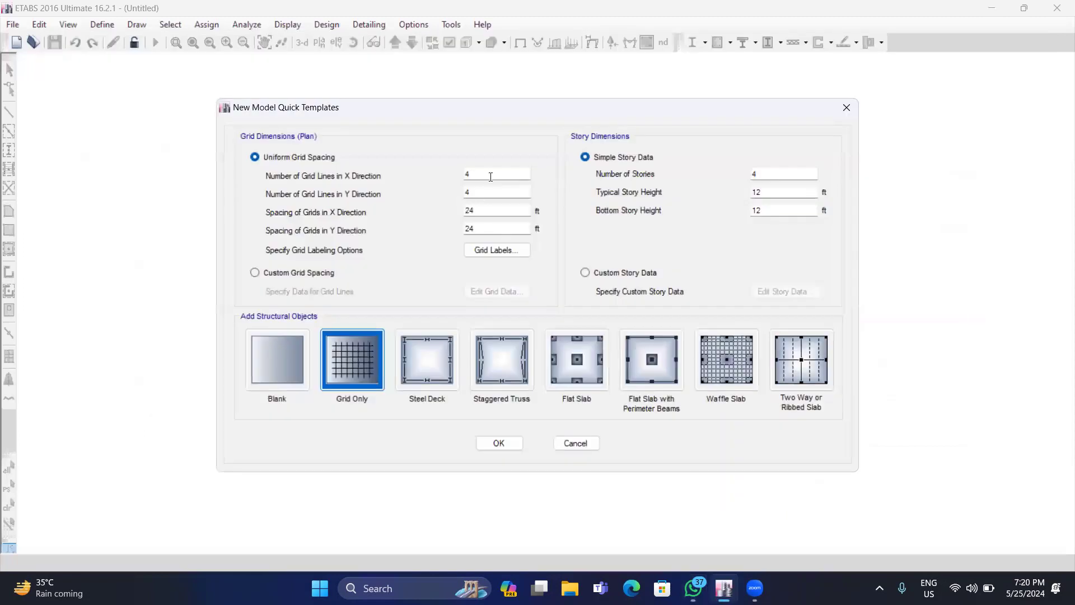
{"action": "left_click", "coordinate": [490, 177]}
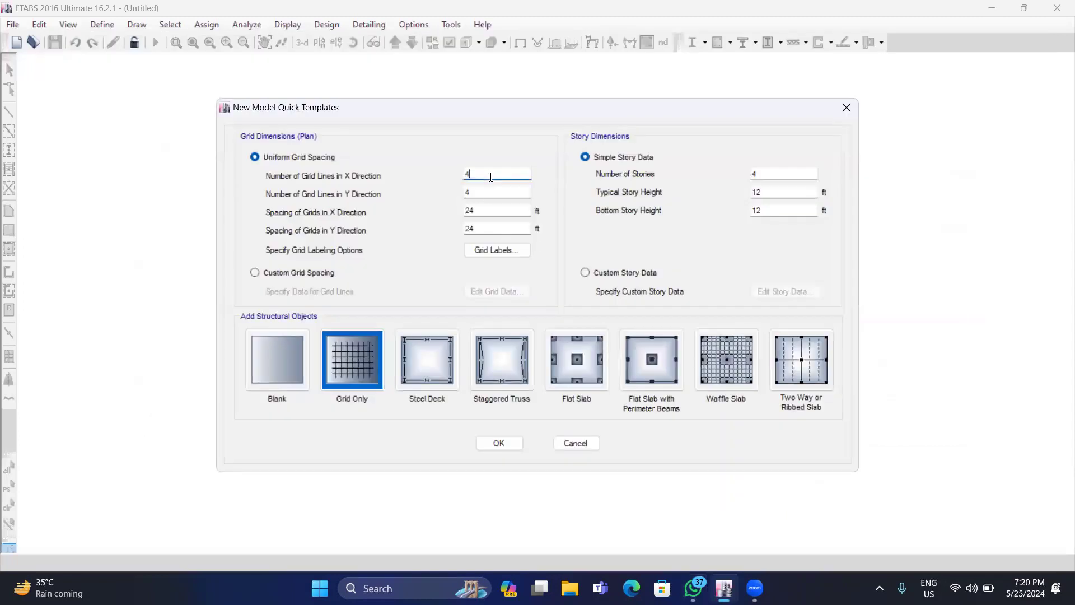
{"action": "key", "text": "BackSpace"}
{"action": "type", "text": "5"}
{"action": "left_click", "coordinate": [486, 192]}
{"action": "key", "text": "BackSpace"}
{"action": "type", "text": "6"}
Choose custom grid spacing and open the grid data with the grids displayed as spacing
{"action": "left_click", "coordinate": [255, 273]}
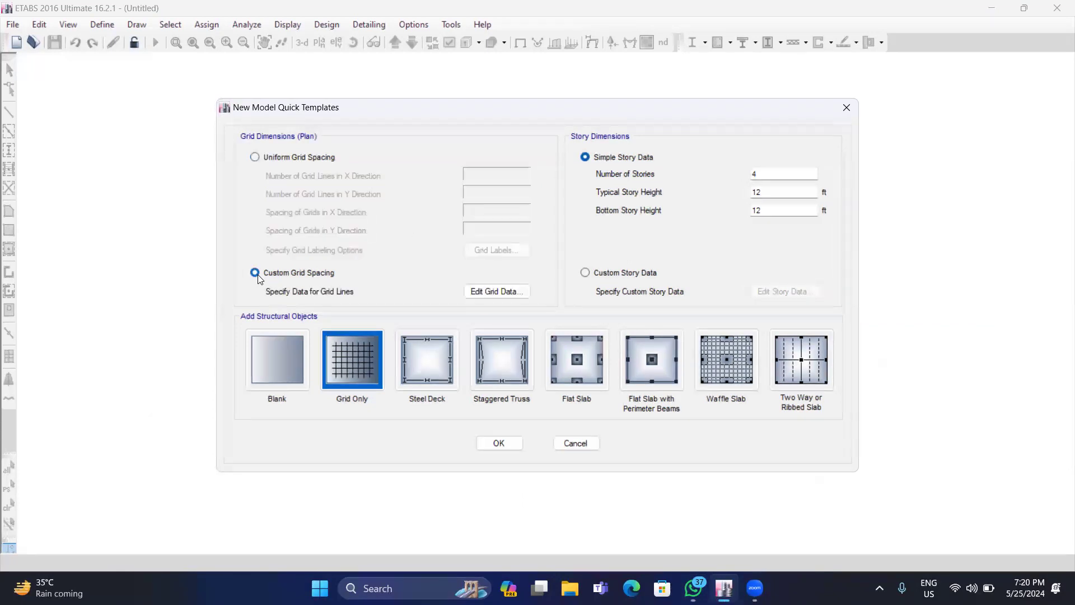
{"action": "left_click", "coordinate": [510, 294]}
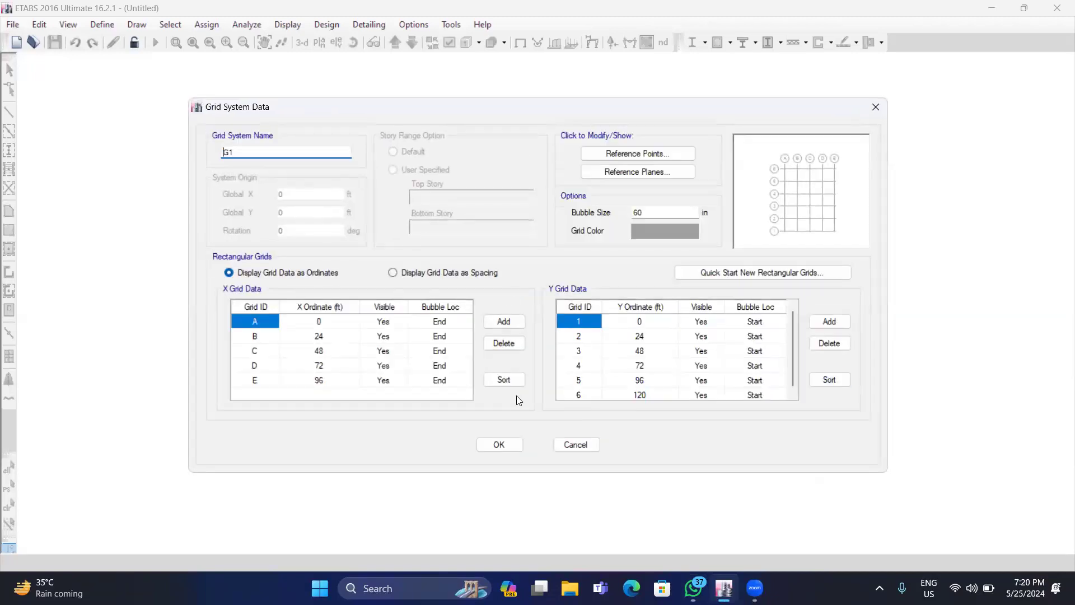
{"action": "left_click", "coordinate": [431, 273]}
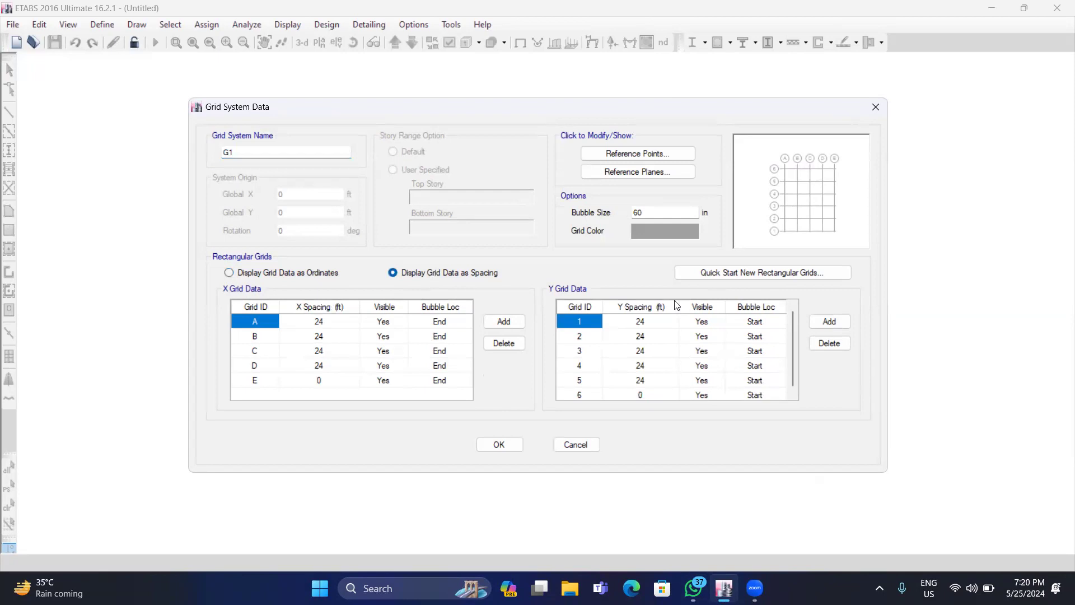
Following the plan in WhatsApp, set the X grid spacings A to D to 12, 17.25, 8 and 12 ft
{"action": "left_click", "coordinate": [693, 588]}
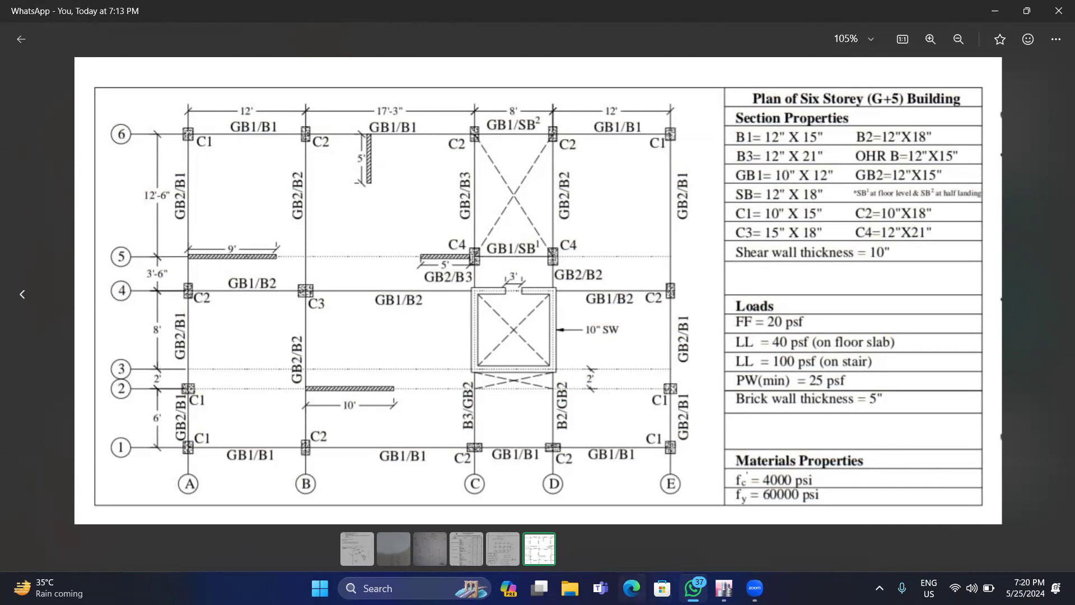
{"action": "mouse_move", "coordinate": [693, 588]}
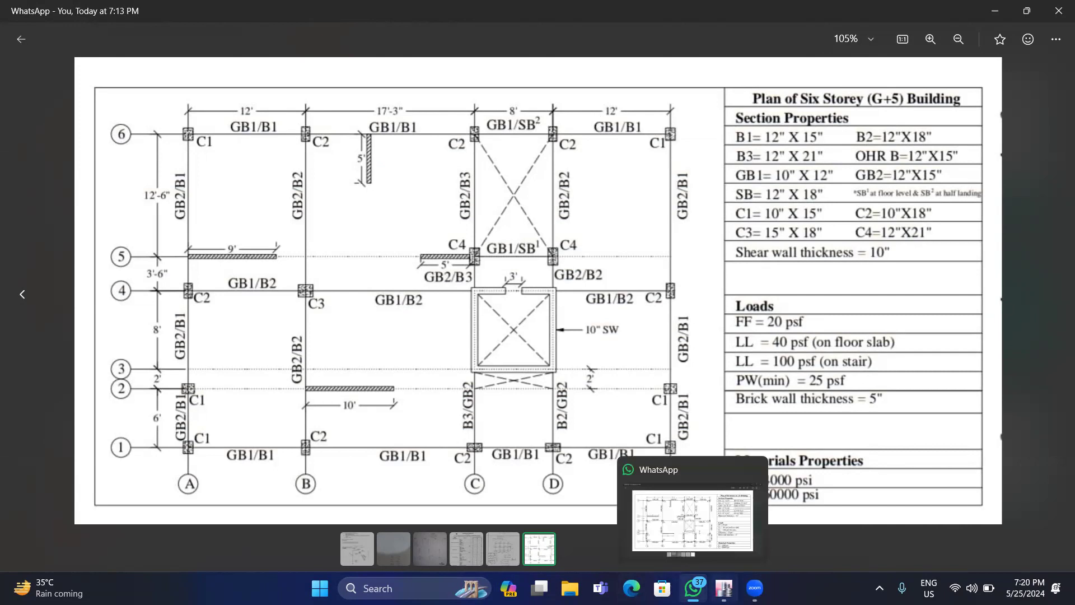
{"action": "left_click", "coordinate": [724, 588]}
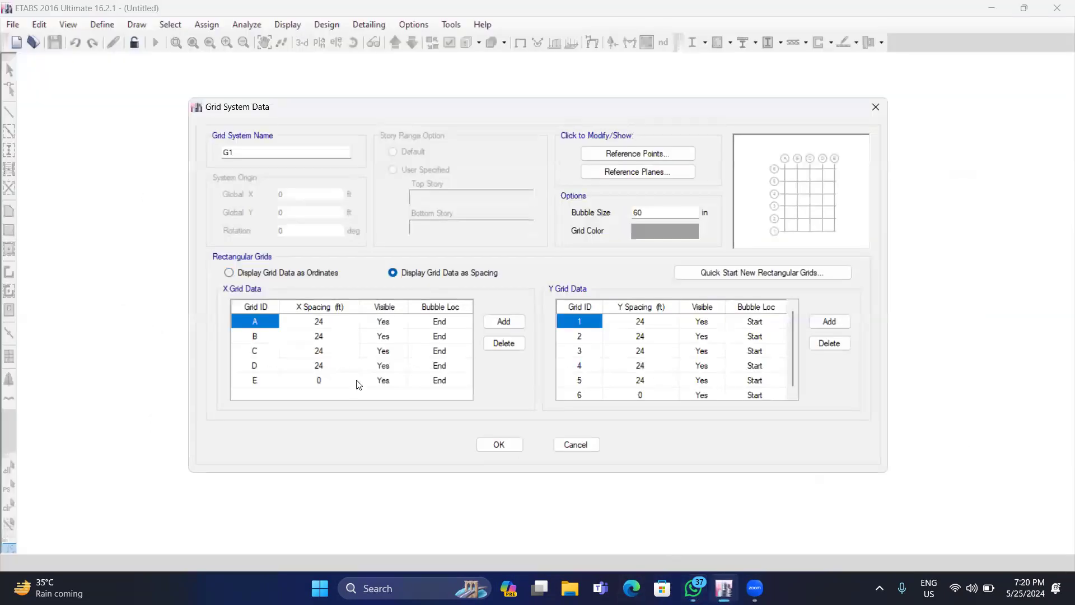
{"action": "left_click", "coordinate": [328, 323]}
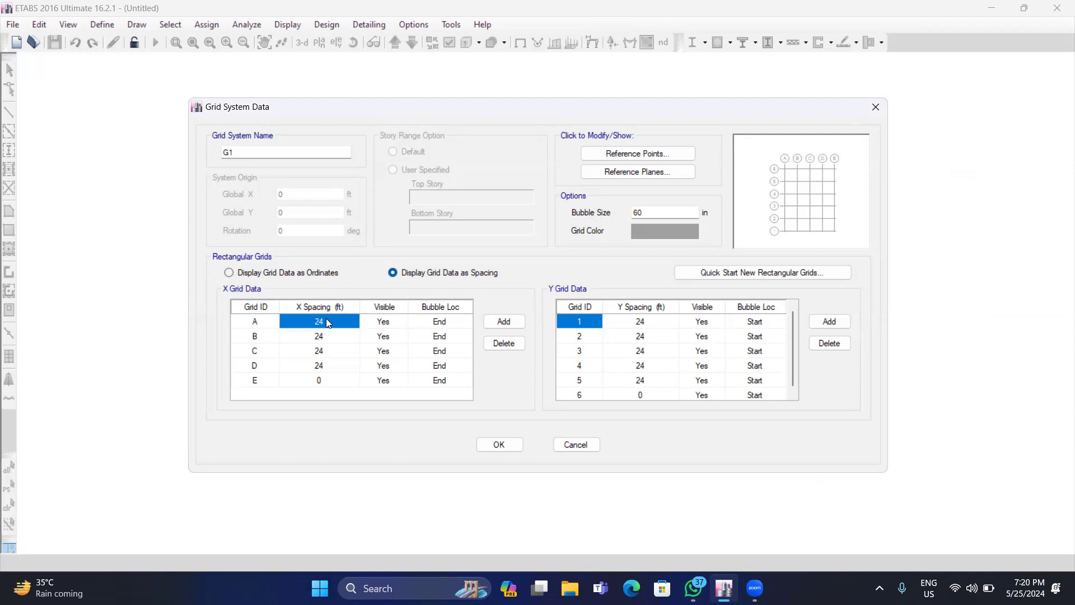
{"action": "type", "text": "12"}
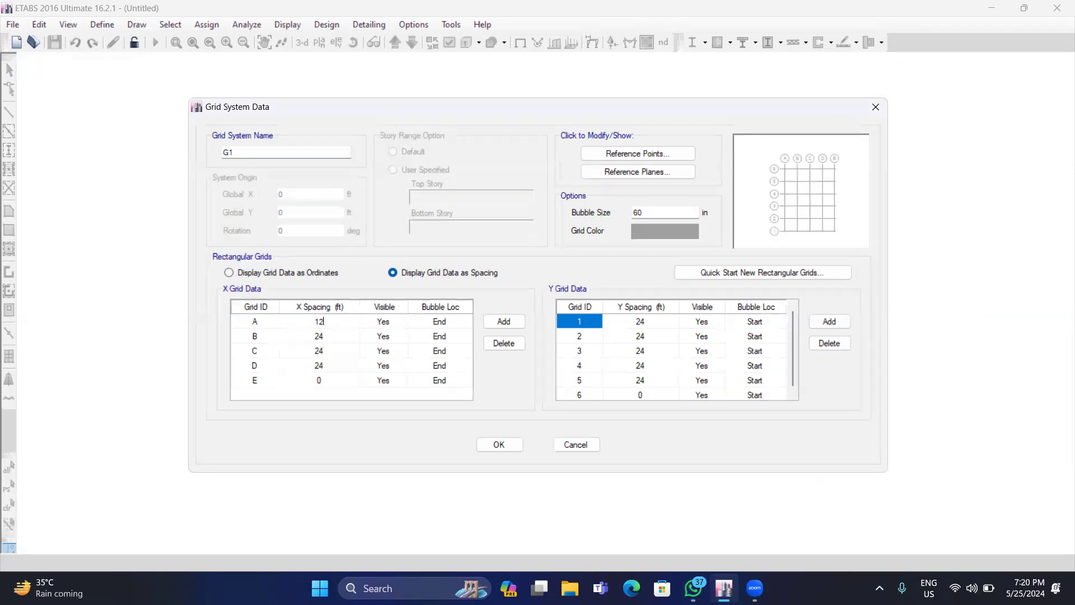
{"action": "key", "text": "Return"}
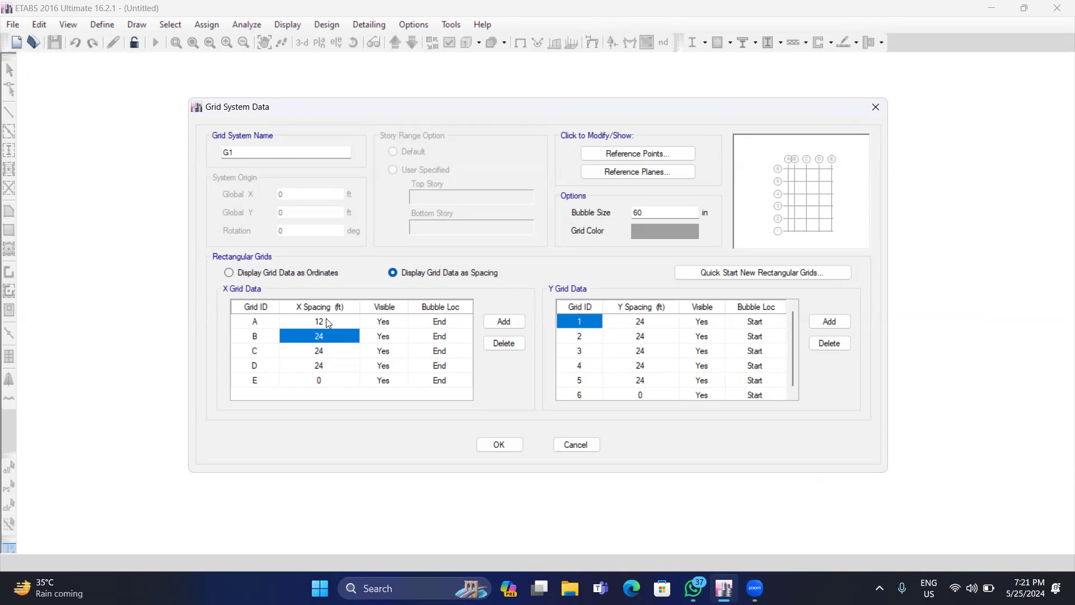
{"action": "type", "text": "17.25"}
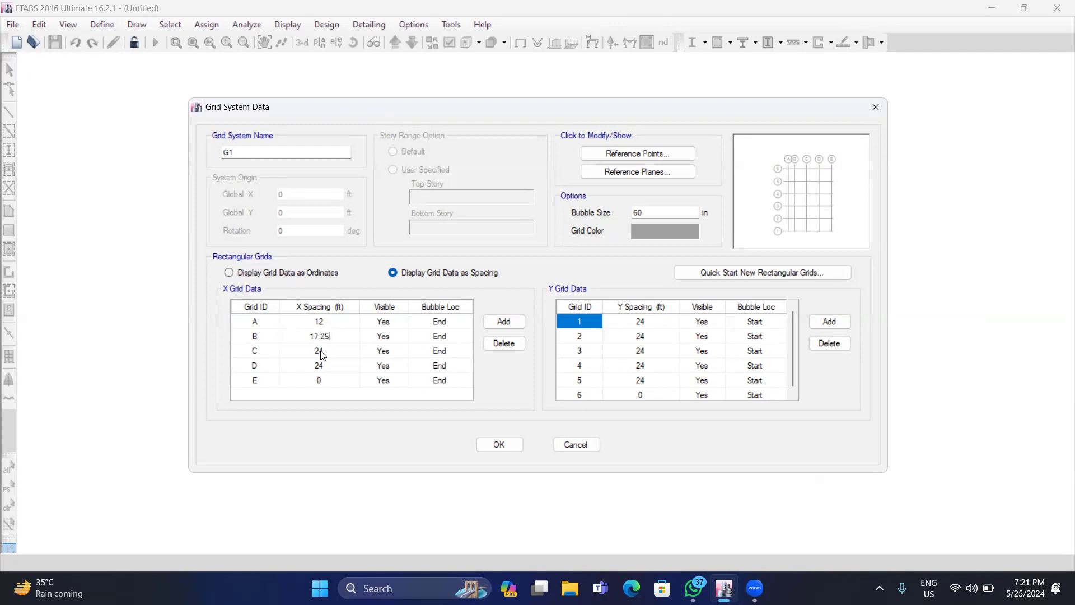
{"action": "left_click", "coordinate": [320, 352]}
{"action": "type", "text": "8"}
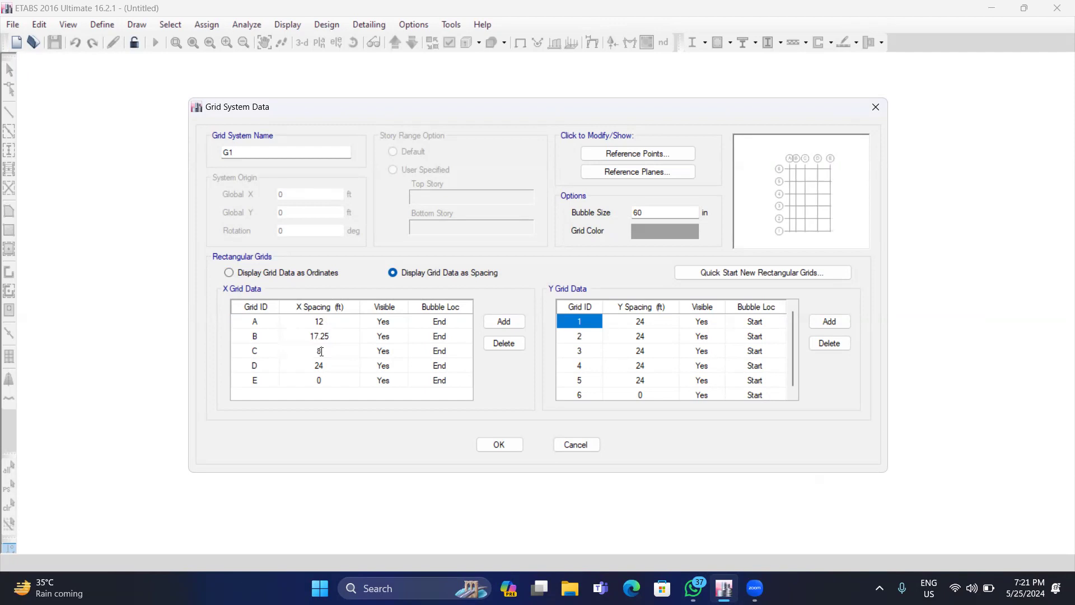
{"action": "left_click", "coordinate": [327, 364]}
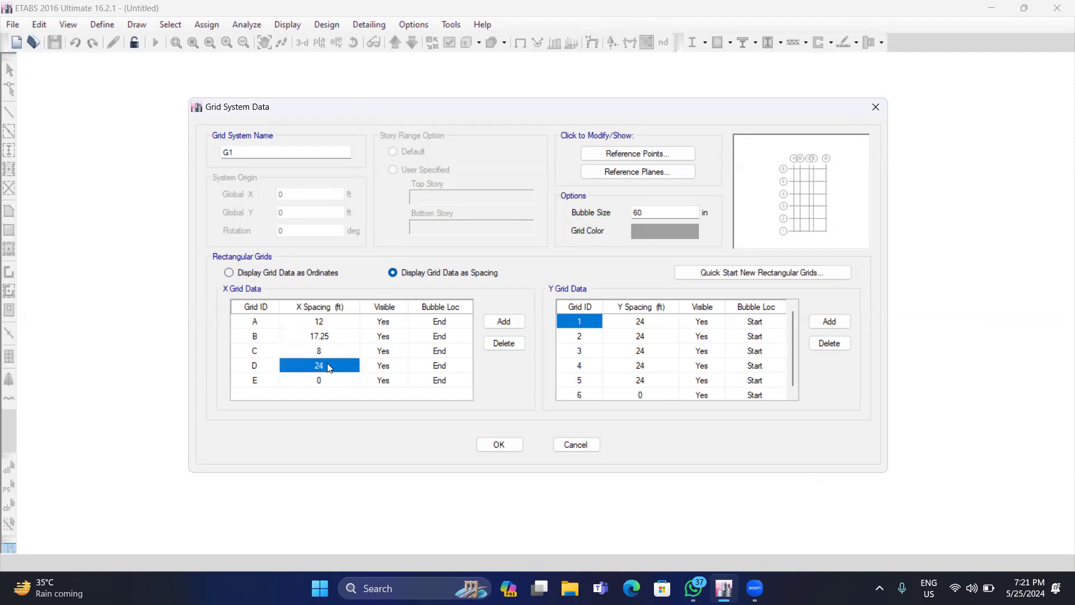
{"action": "type", "text": "12"}
Set the Y grid spacings 1 to 5 to 6, 2, 8, 3.5 and 12.5 ft
{"action": "left_click", "coordinate": [641, 325]}
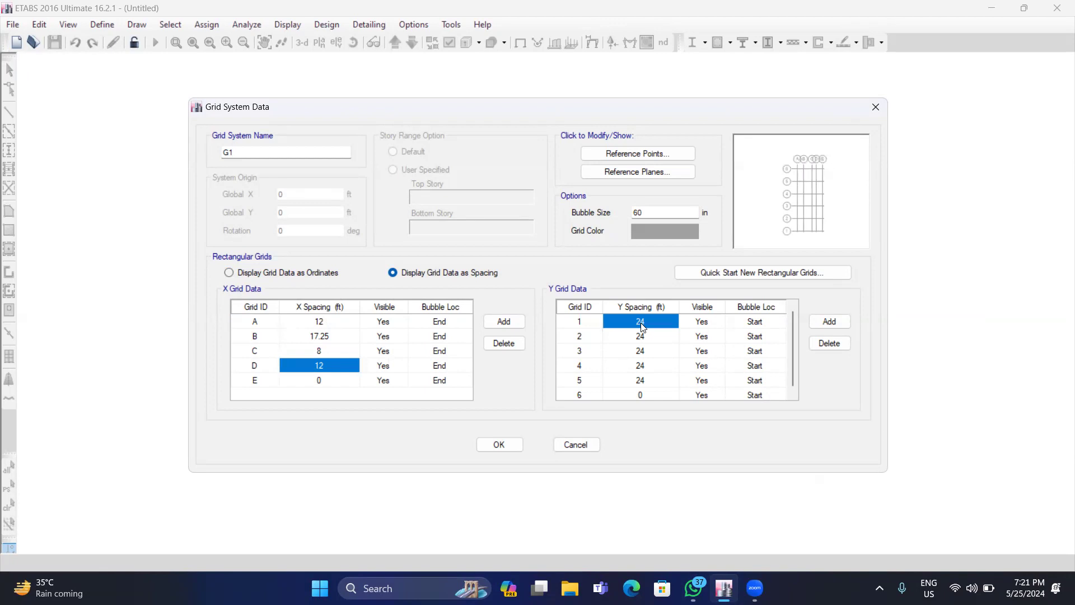
{"action": "type", "text": "6"}
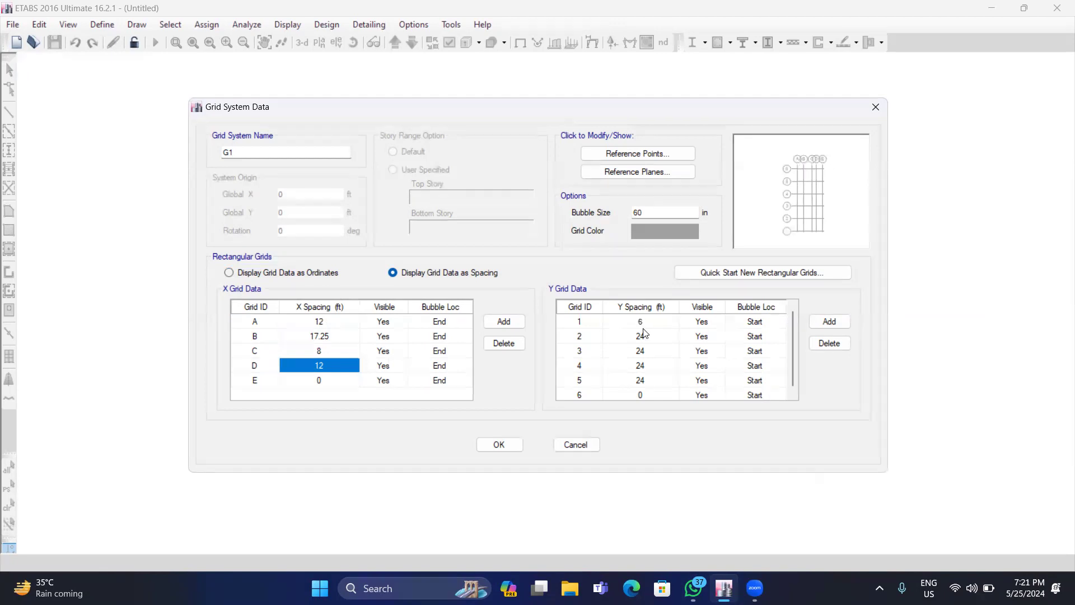
{"action": "left_click", "coordinate": [646, 338]}
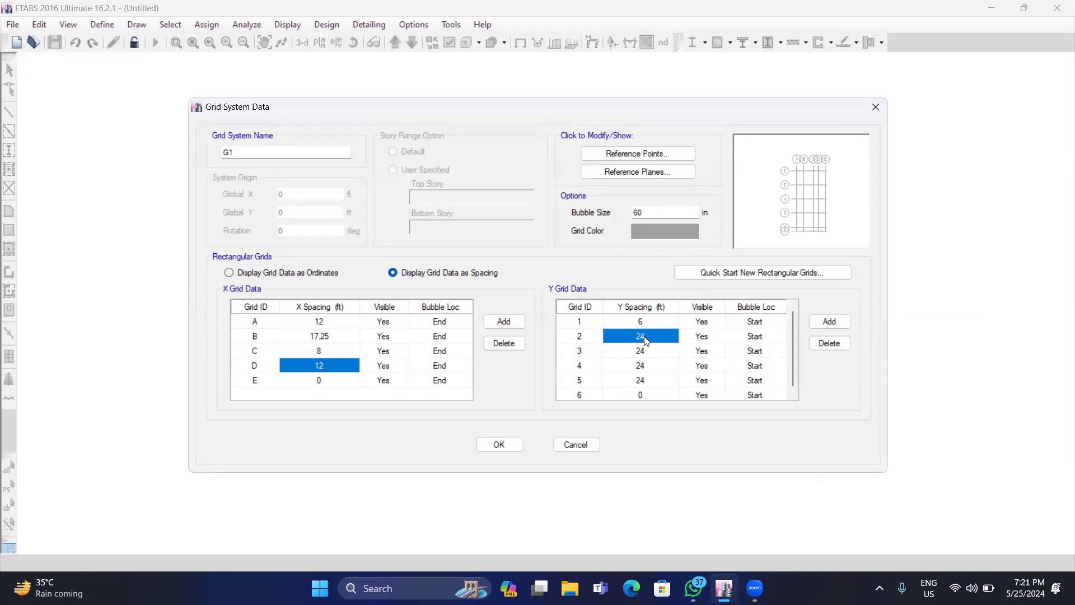
{"action": "type", "text": "2"}
{"action": "left_click", "coordinate": [644, 351]}
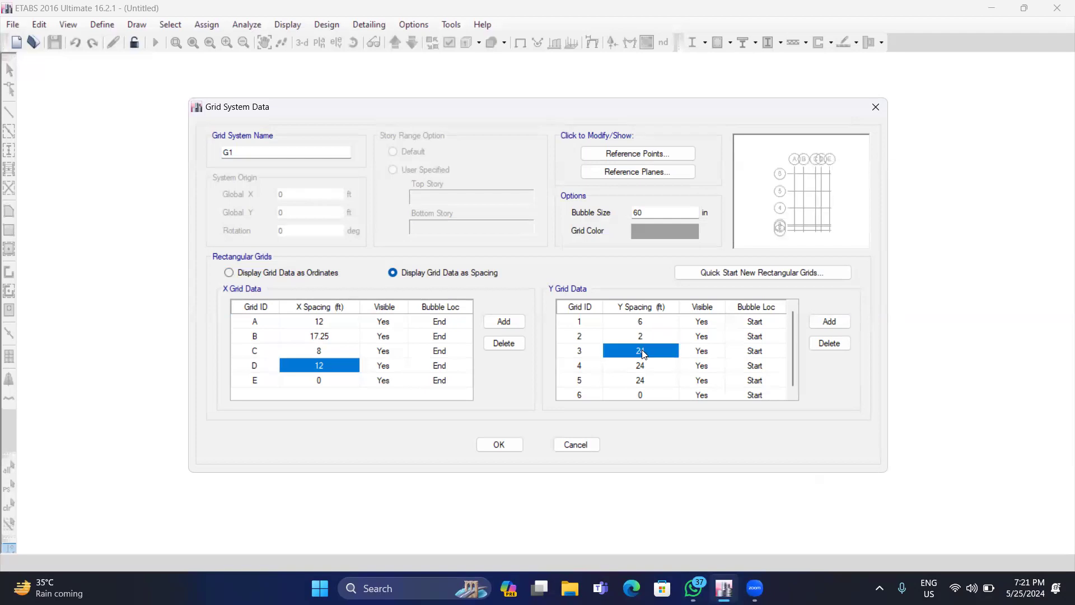
{"action": "type", "text": "8"}
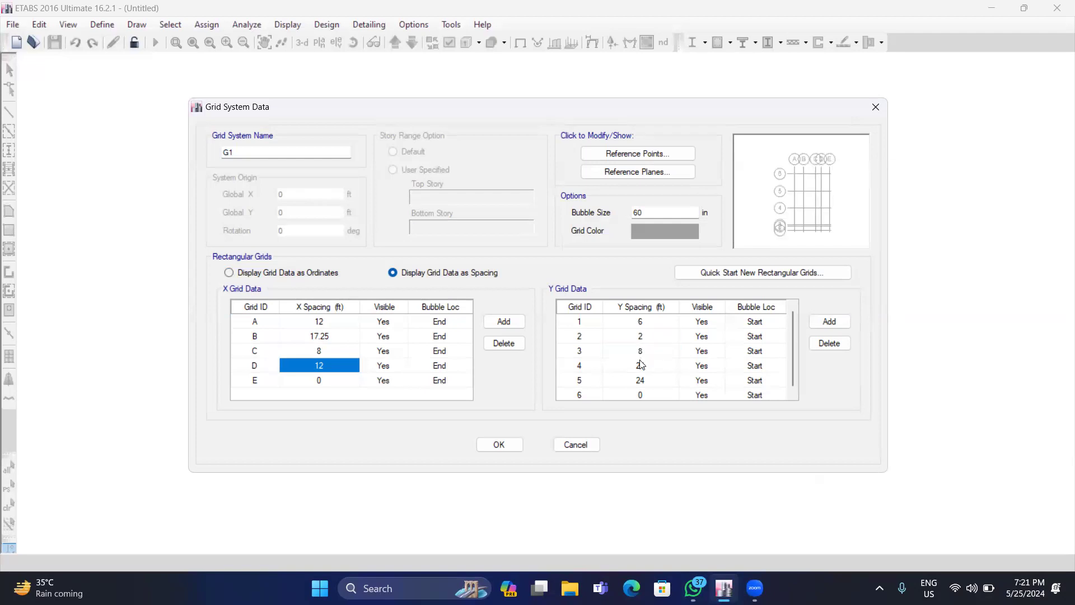
{"action": "left_click", "coordinate": [640, 367]}
{"action": "type", "text": "3.5"}
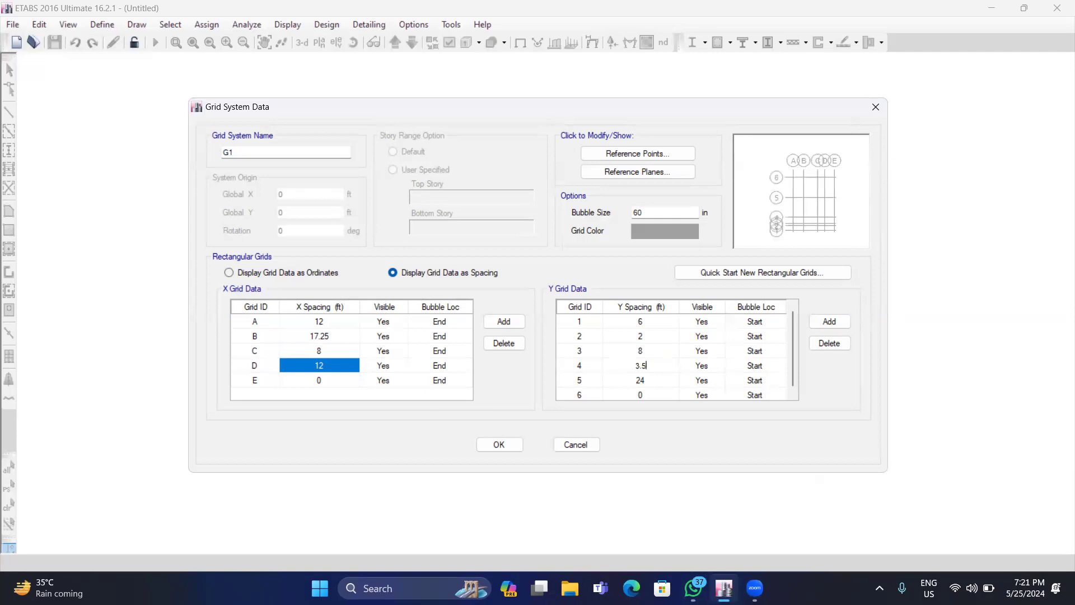
{"action": "left_click", "coordinate": [642, 386]}
{"action": "type", "text": "12."}
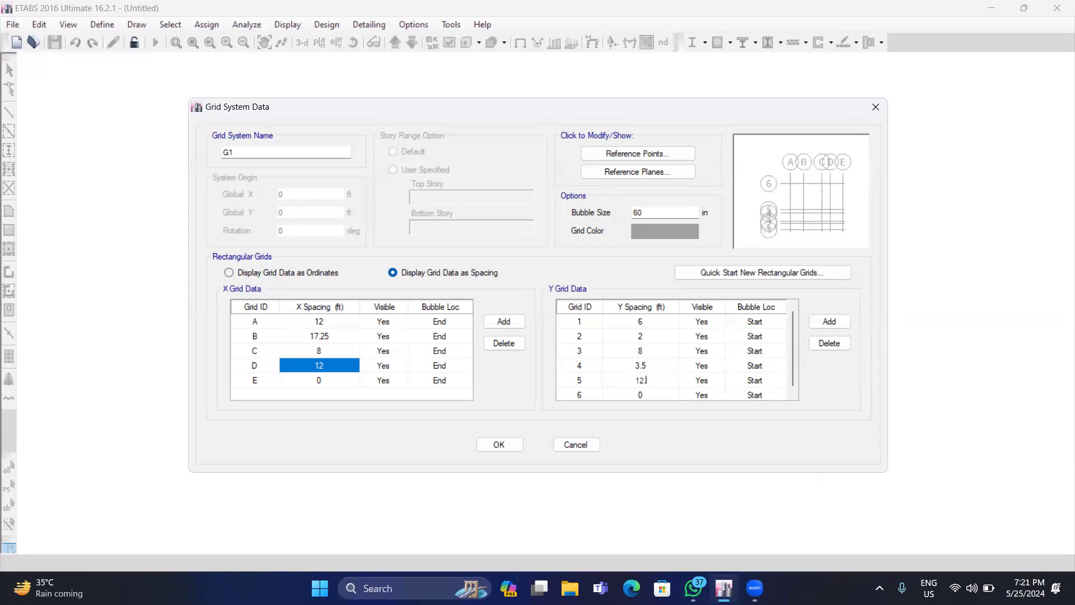
{"action": "type", "text": "5"}
Set the grid bubble size to 30 in and accept the grid system data
{"action": "left_click", "coordinate": [647, 211]}
{"action": "key", "text": "BackSpace"}
{"action": "key", "text": "BackSpace"}
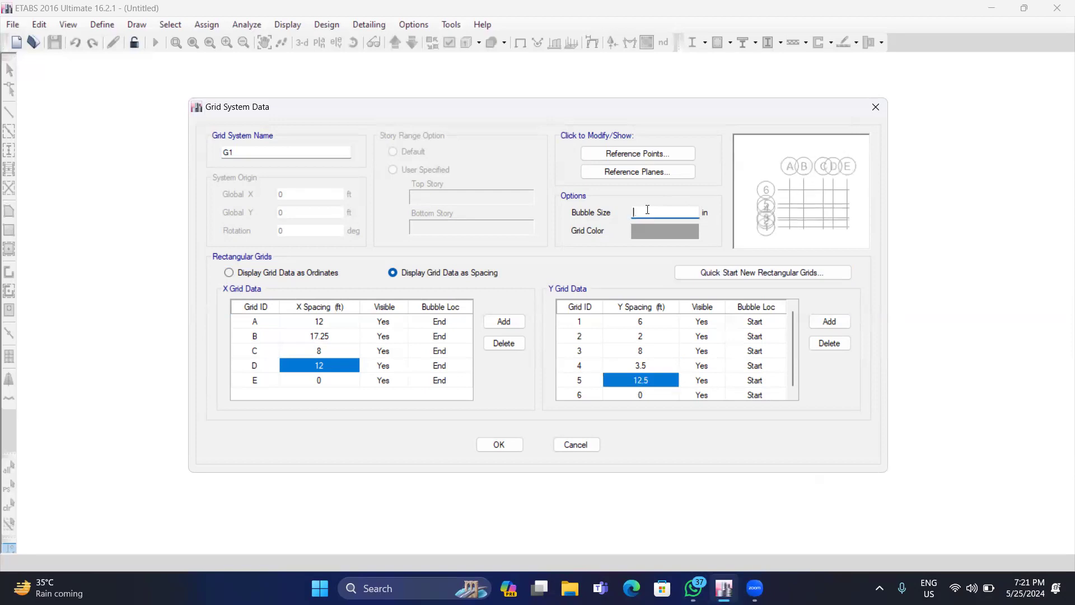
{"action": "type", "text": "30"}
{"action": "left_click", "coordinate": [642, 375]}
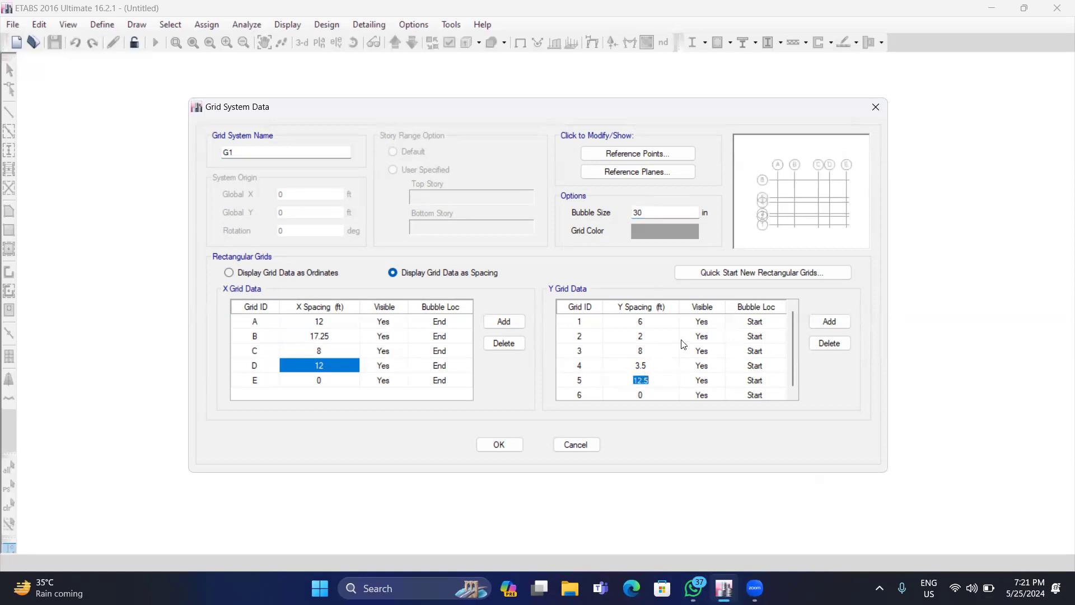
{"action": "left_click", "coordinate": [497, 447]}
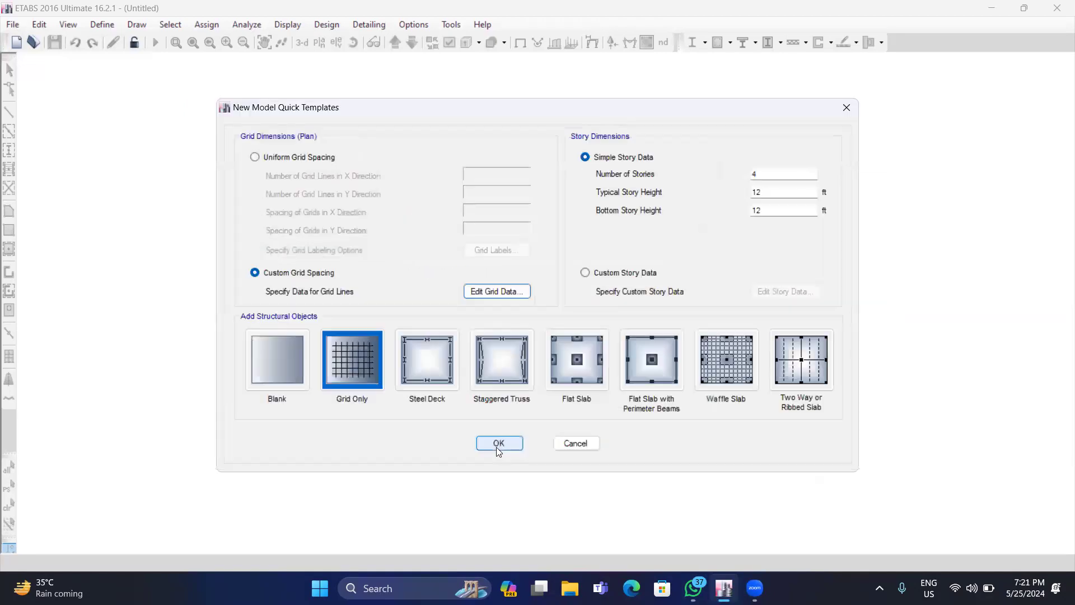
Set the number of stories to 2 in the simple story data
{"action": "double_click", "coordinate": [767, 174]}
{"action": "key", "text": "BackSpace"}
{"action": "type", "text": "2"}
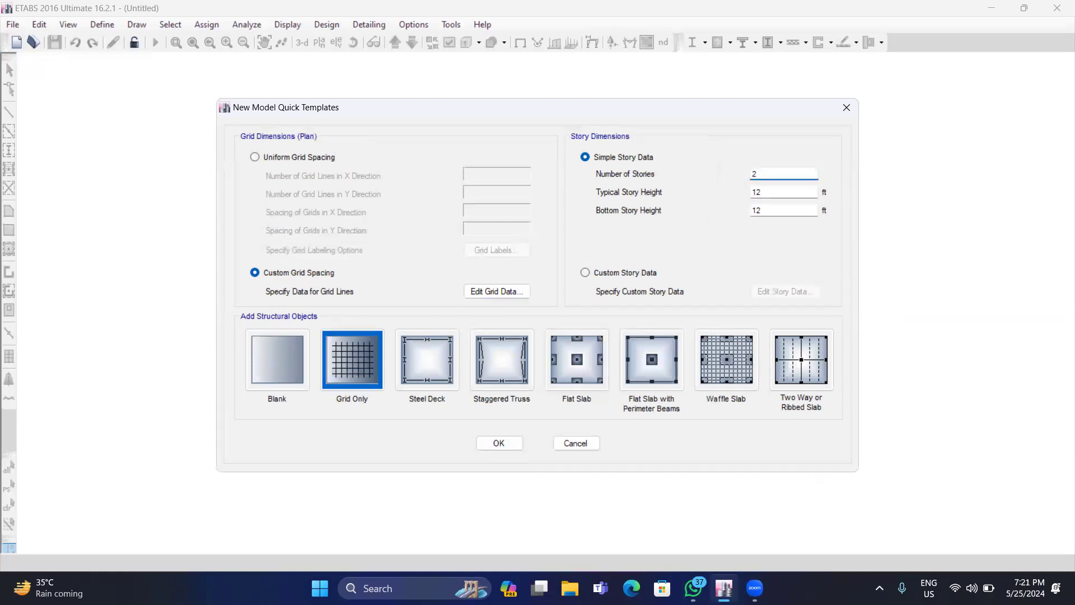
Set the typical story height to 10 ft and the bottom story height to 8 ft, and create the grid-only model
{"action": "mouse_move", "coordinate": [697, 588]}
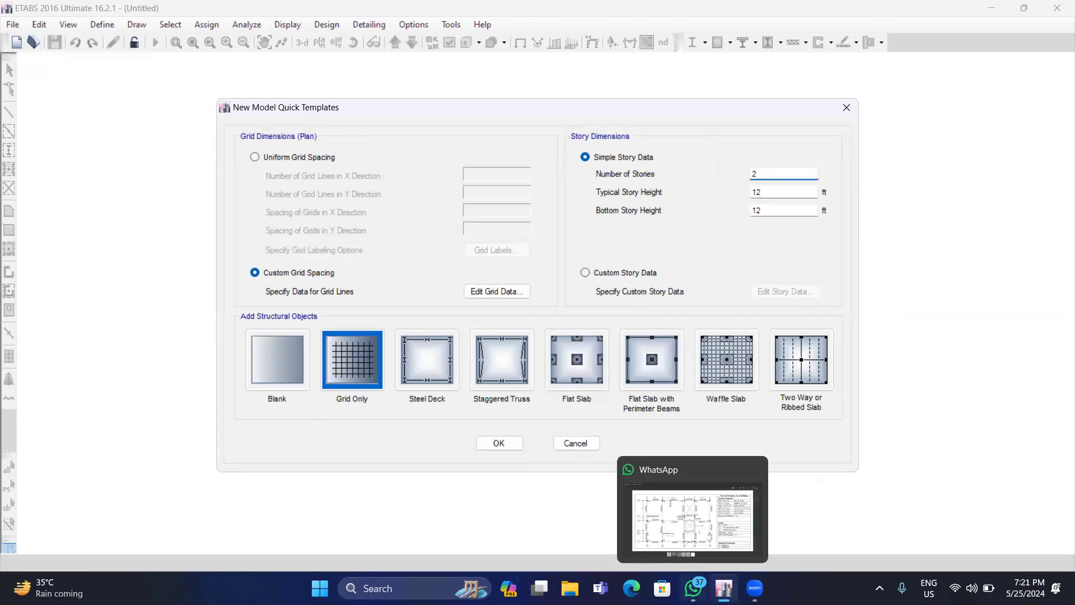
{"action": "left_click", "coordinate": [693, 520]}
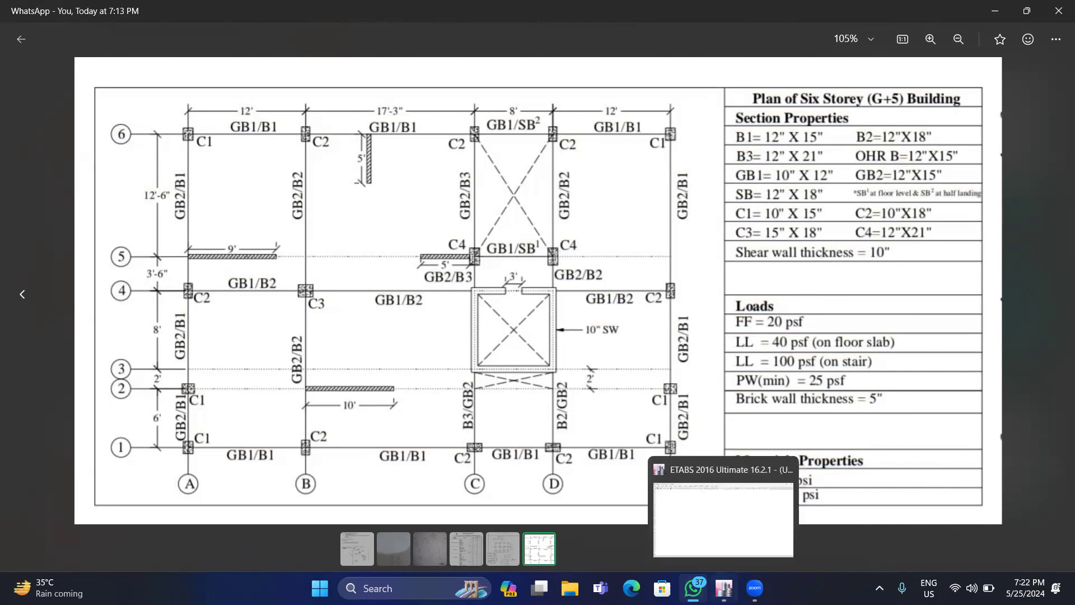
{"action": "left_click", "coordinate": [724, 587]}
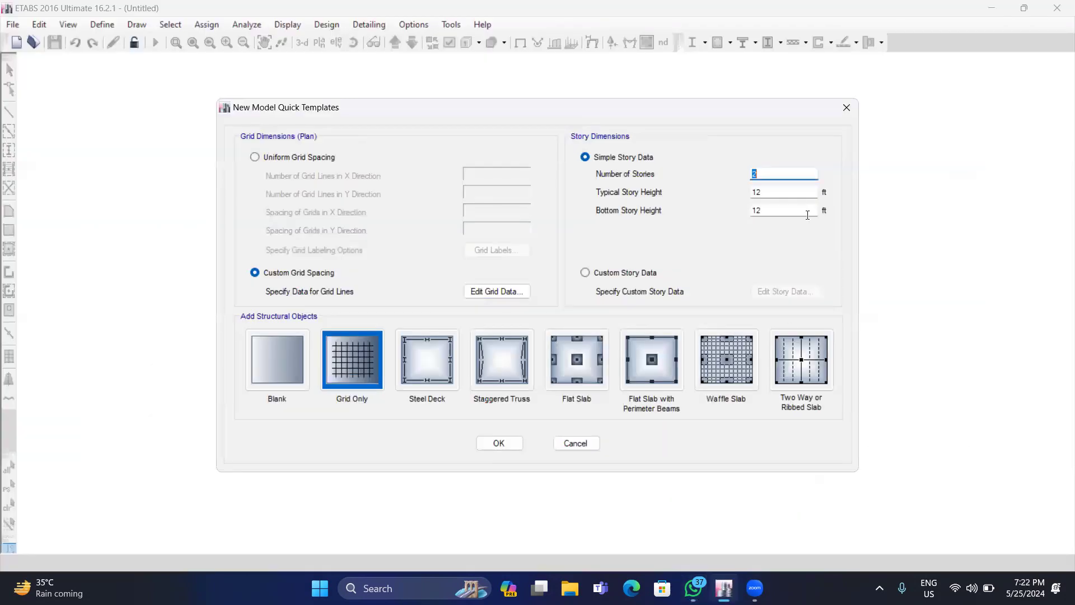
{"action": "left_click", "coordinate": [778, 192]}
{"action": "key", "text": "BackSpace"}
{"action": "type", "text": "0"}
{"action": "left_click", "coordinate": [761, 210]}
{"action": "key", "text": "BackSpace"}
{"action": "key", "text": "BackSpace"}
{"action": "type", "text": "8"}
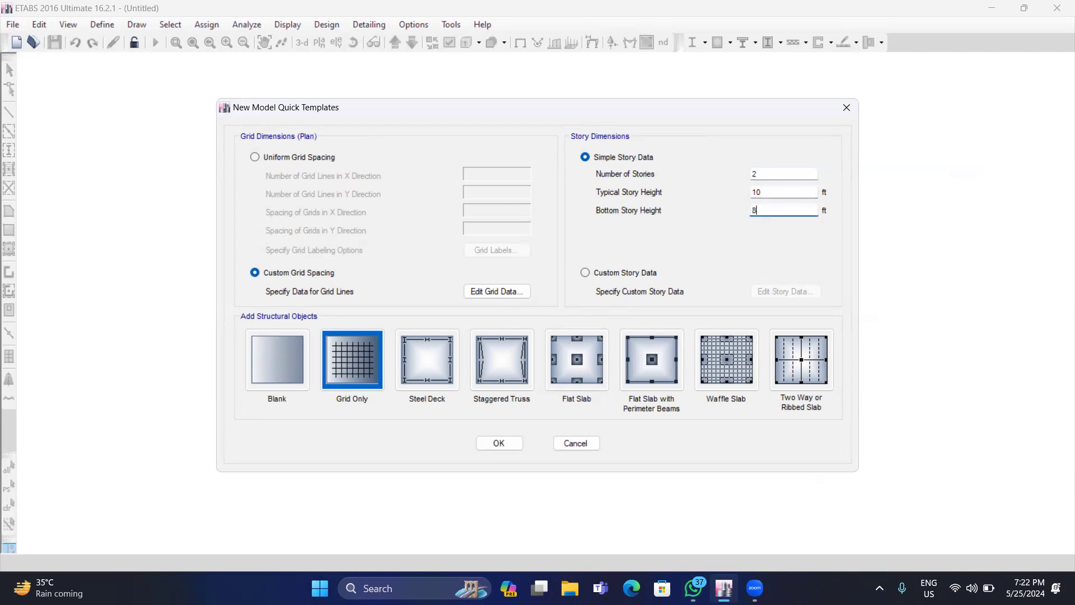
{"action": "left_click", "coordinate": [509, 445]}
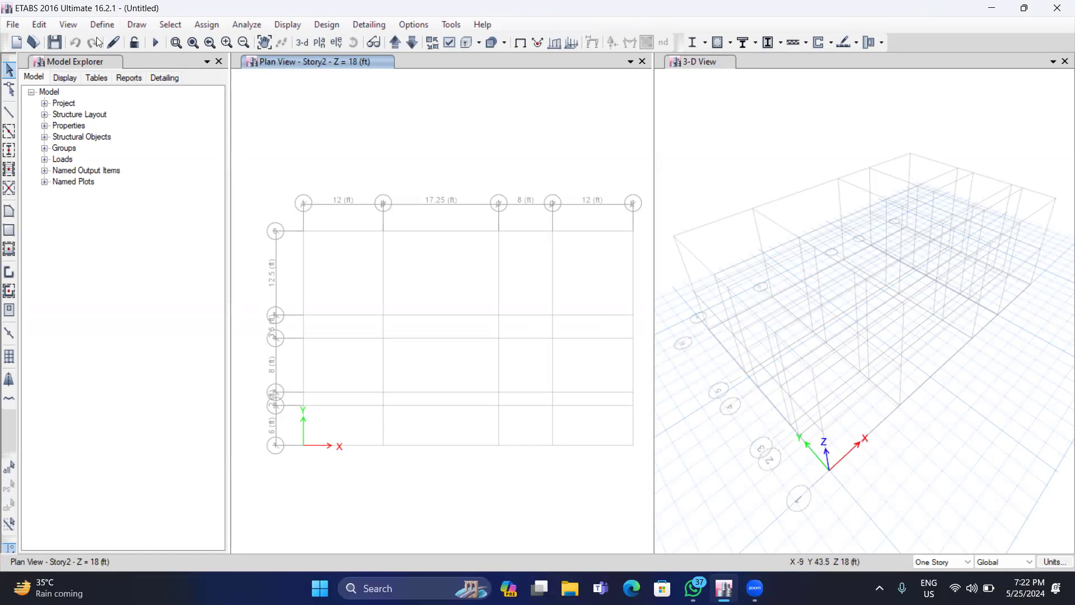
Check the section sizes and material strengths on the building plan image in WhatsApp and return to ETABS
{"action": "left_click", "coordinate": [112, 25]}
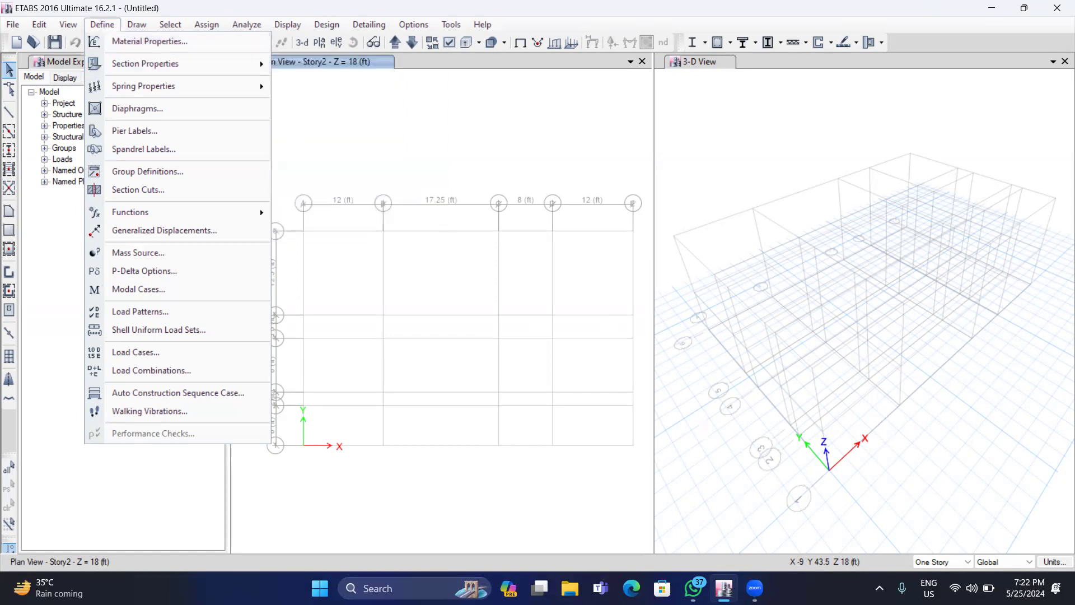
{"action": "mouse_move", "coordinate": [693, 588]}
{"action": "left_click", "coordinate": [691, 518]}
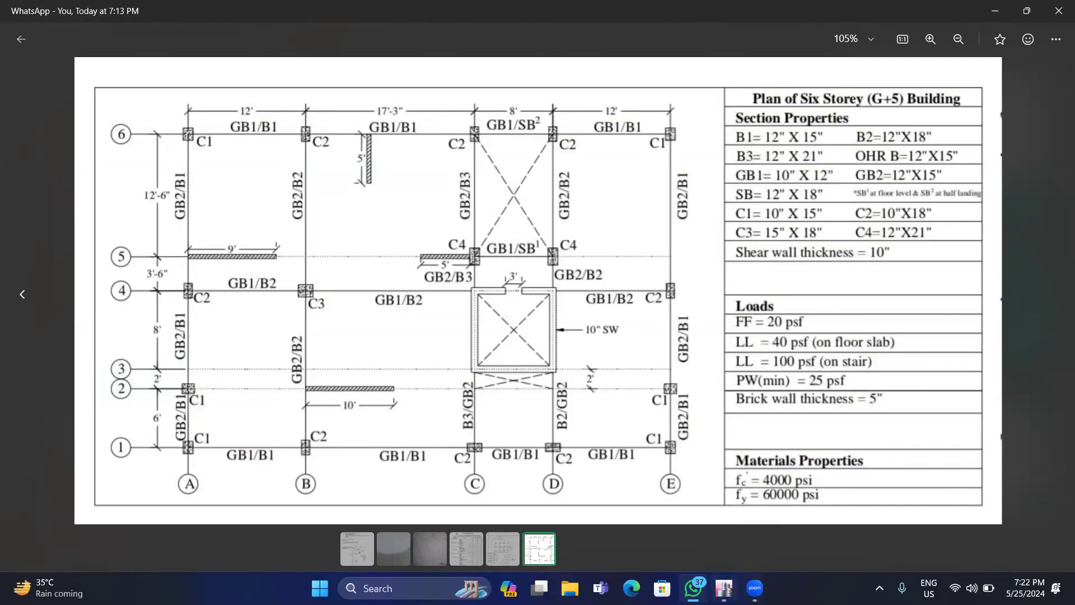
{"action": "mouse_move", "coordinate": [724, 588]}
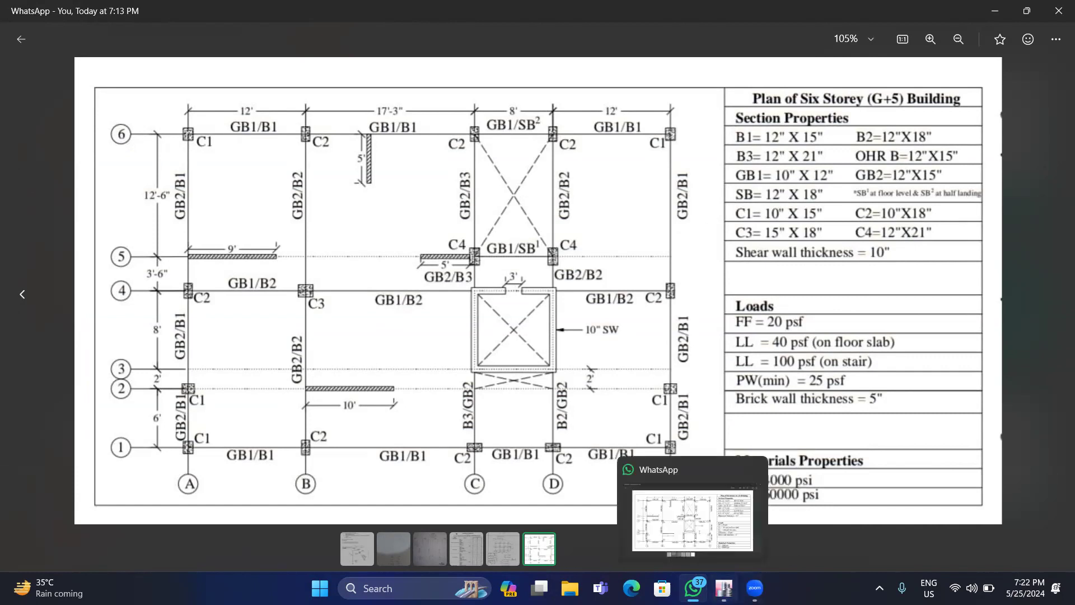
{"action": "left_click", "coordinate": [724, 588]}
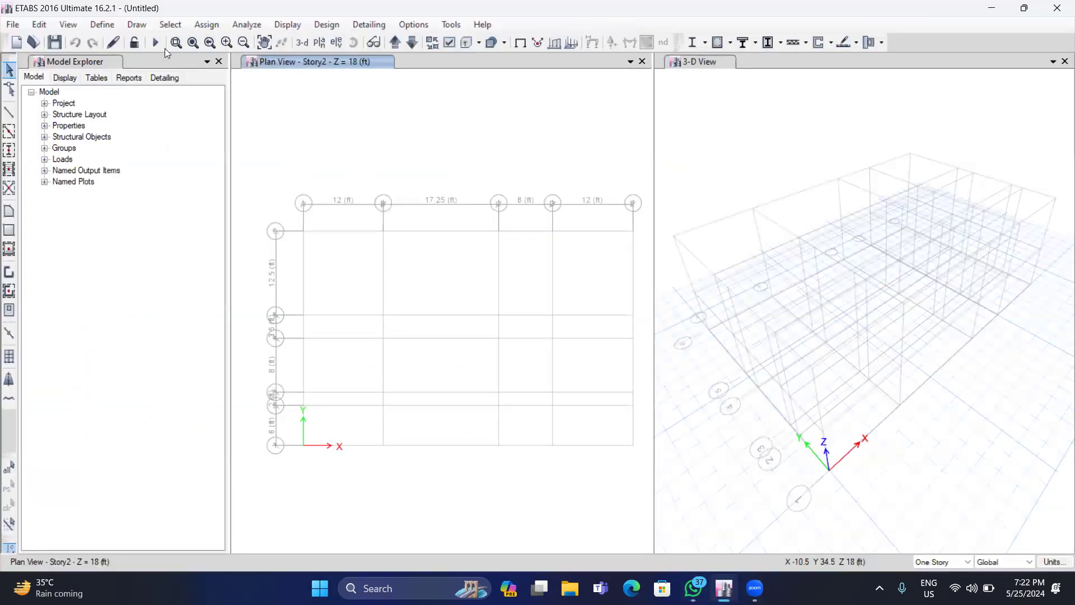
Add a copy of the 4000Psi material, name it 60000 psi and set its material type to Rebar
{"action": "left_click", "coordinate": [116, 27]}
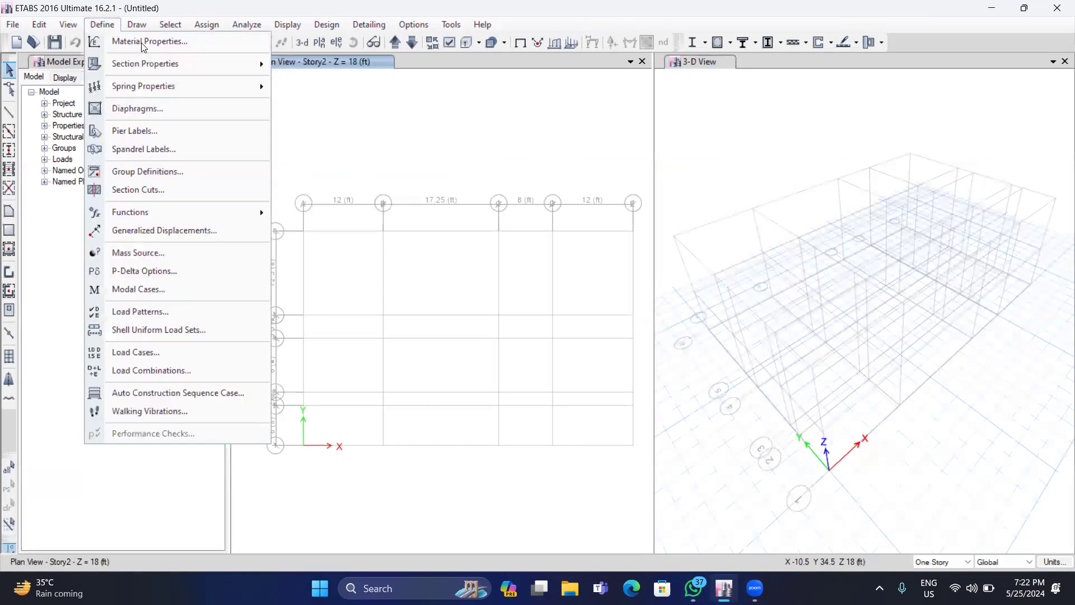
{"action": "left_click", "coordinate": [199, 42]}
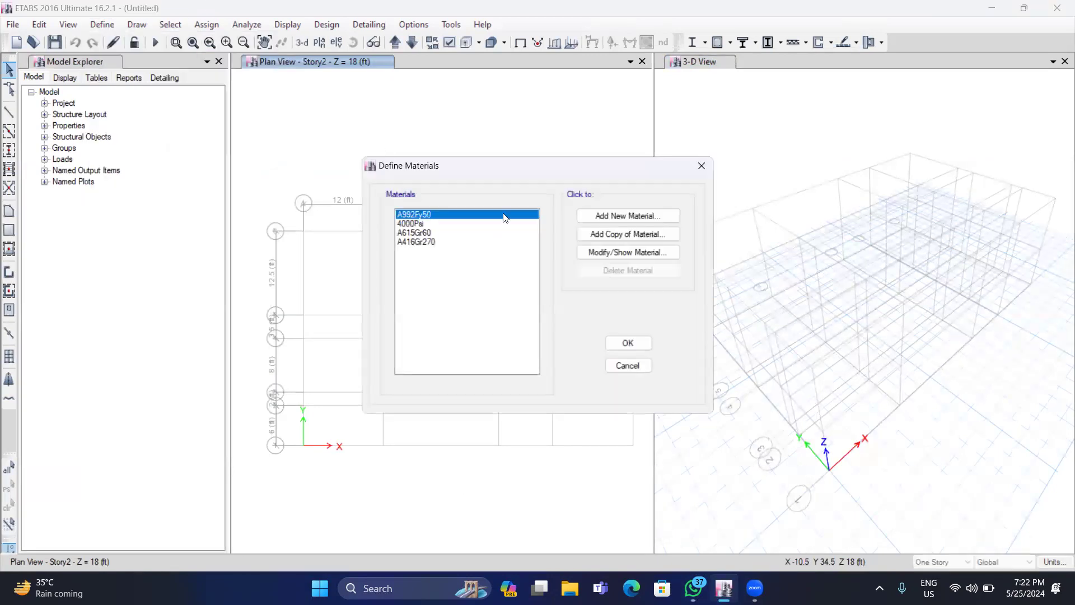
{"action": "left_click", "coordinate": [418, 223]}
{"action": "left_click", "coordinate": [627, 233]}
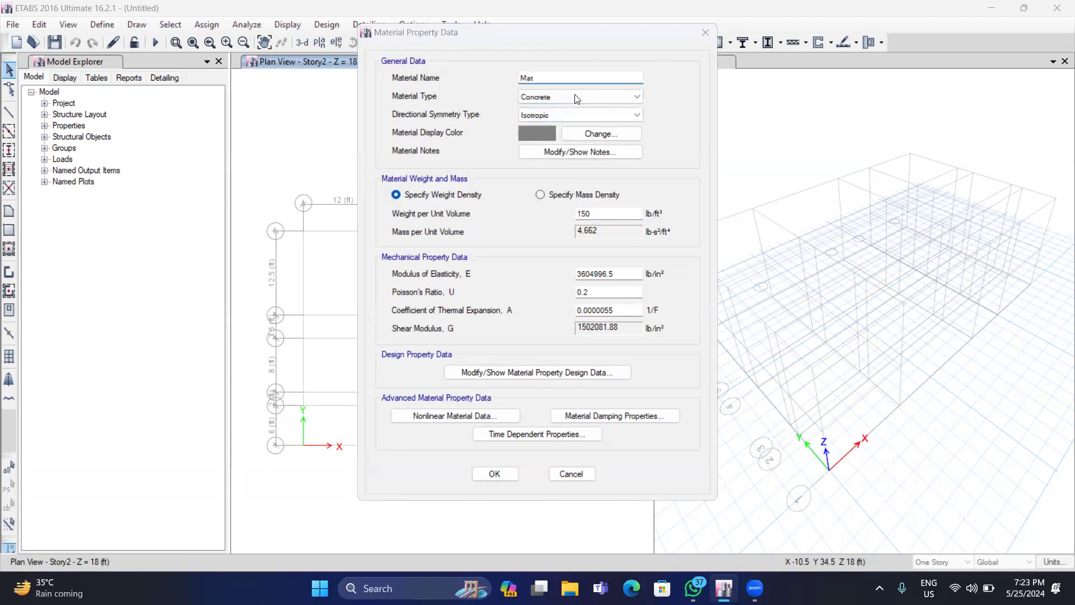
{"action": "double_click", "coordinate": [544, 78]}
{"action": "type", "text": "60"}
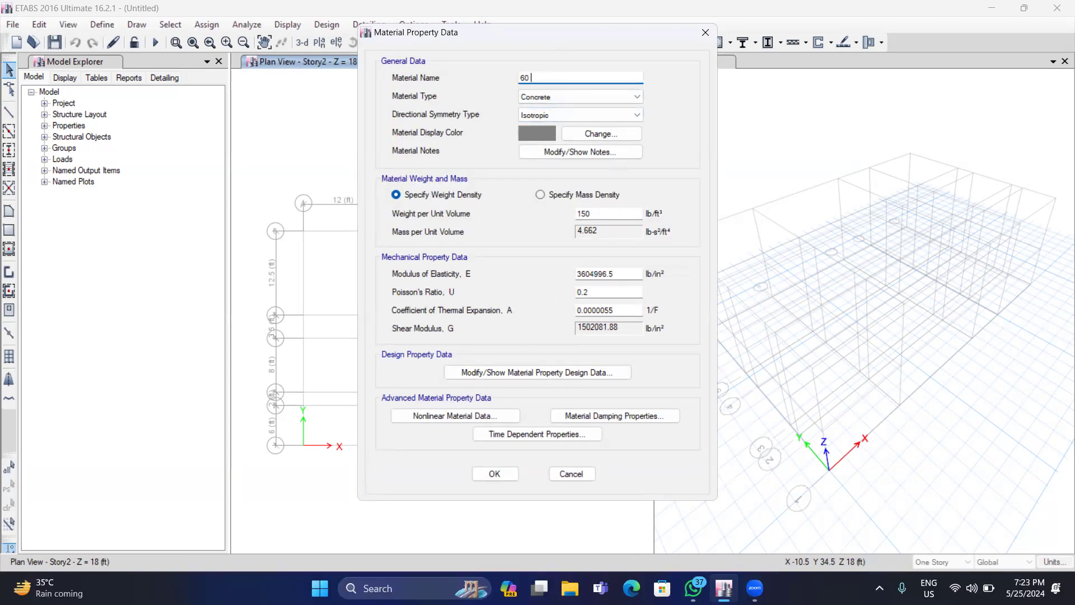
{"action": "type", "text": "000 psi"}
{"action": "left_click", "coordinate": [598, 99]}
{"action": "left_click", "coordinate": [600, 104]}
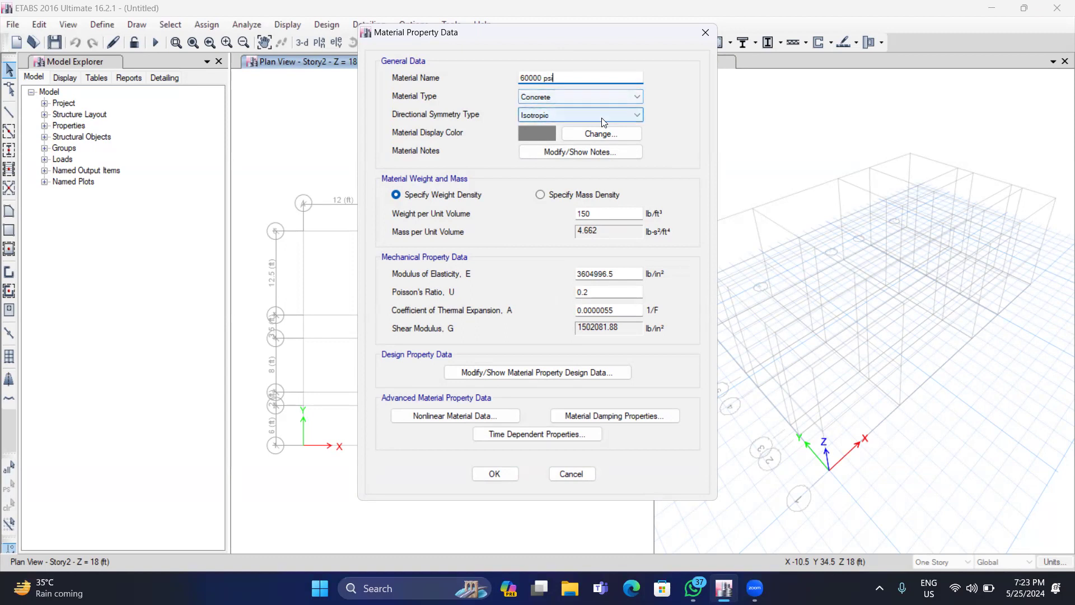
{"action": "left_click", "coordinate": [615, 98]}
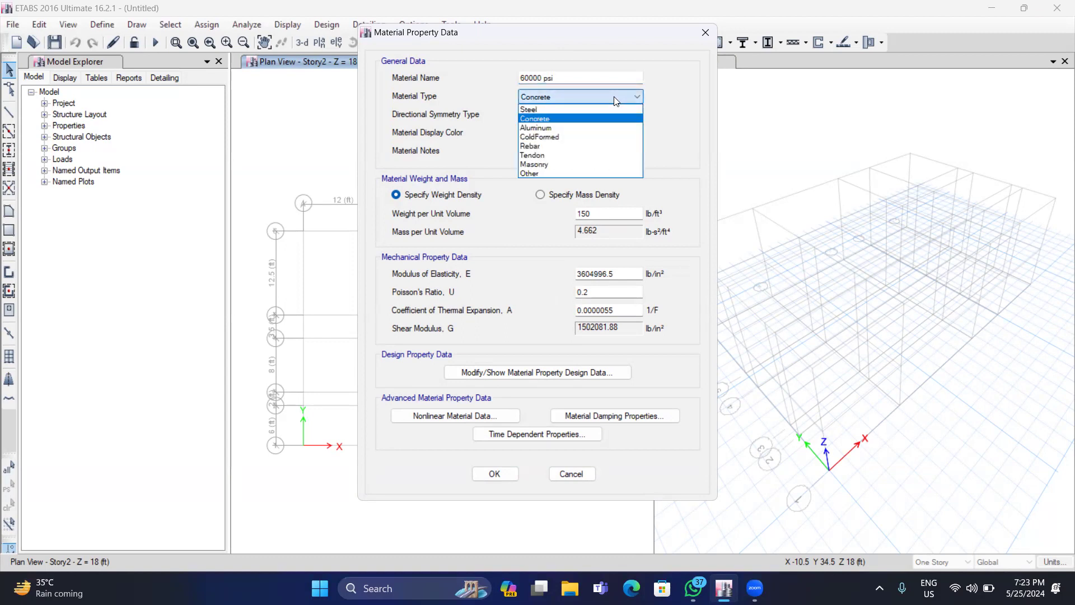
{"action": "left_click", "coordinate": [582, 146]}
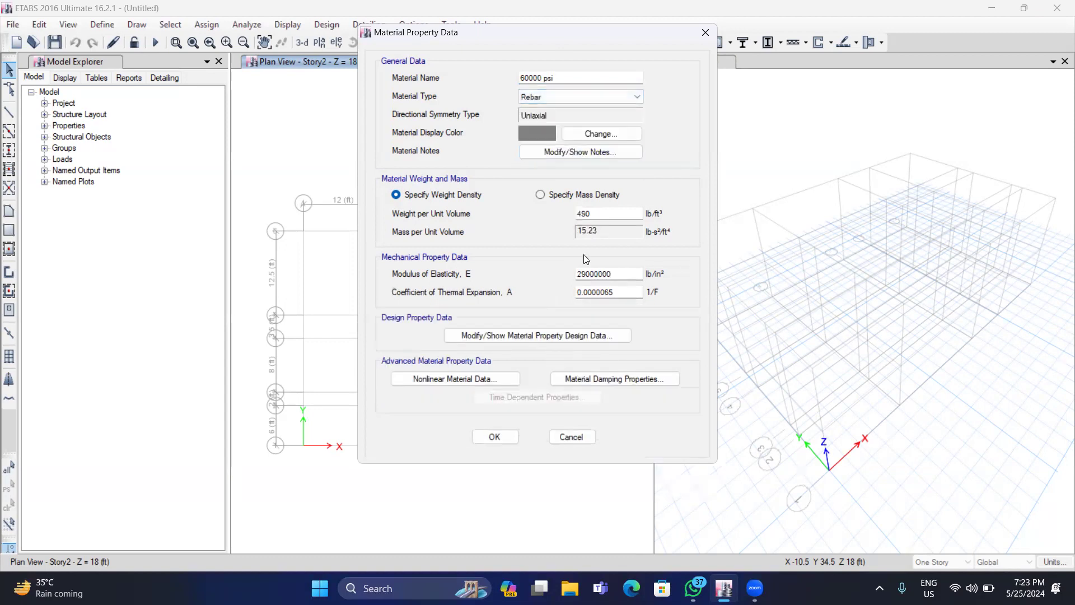
Set the expected yield strength Fye in the 60000 psi rebar's design data to 58000 lb/in²
{"action": "left_click", "coordinate": [507, 335]}
{"action": "left_click", "coordinate": [604, 291]}
{"action": "key", "text": "BackSpace"}
{"action": "key", "text": "BackSpace"}
{"action": "key", "text": "BackSpace"}
{"action": "key", "text": "BackSpace"}
{"action": "key", "text": "BackSpace"}
{"action": "type", "text": "58000"}
Set the rebar's expected tensile strength Fue to 88000 lb/in² and accept the material definitions
{"action": "left_click", "coordinate": [609, 308]}
{"action": "key", "text": "BackSpace"}
{"action": "key", "text": "BackSpace"}
{"action": "key", "text": "BackSpace"}
{"action": "key", "text": "BackSpace"}
{"action": "key", "text": "BackSpace"}
{"action": "type", "text": "88000"}
{"action": "left_click", "coordinate": [509, 386]}
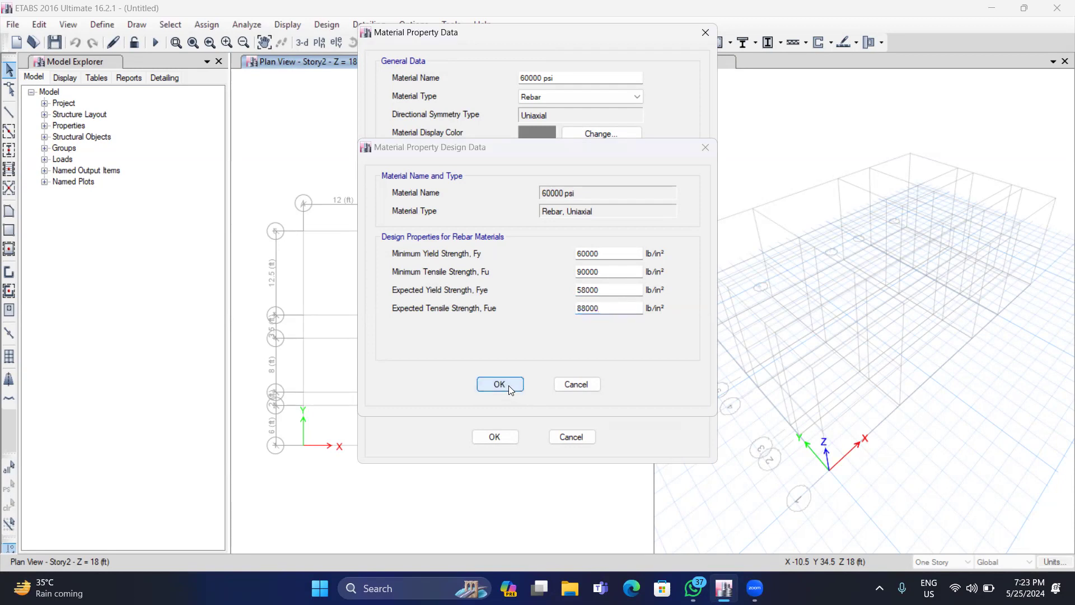
{"action": "left_click", "coordinate": [492, 436]}
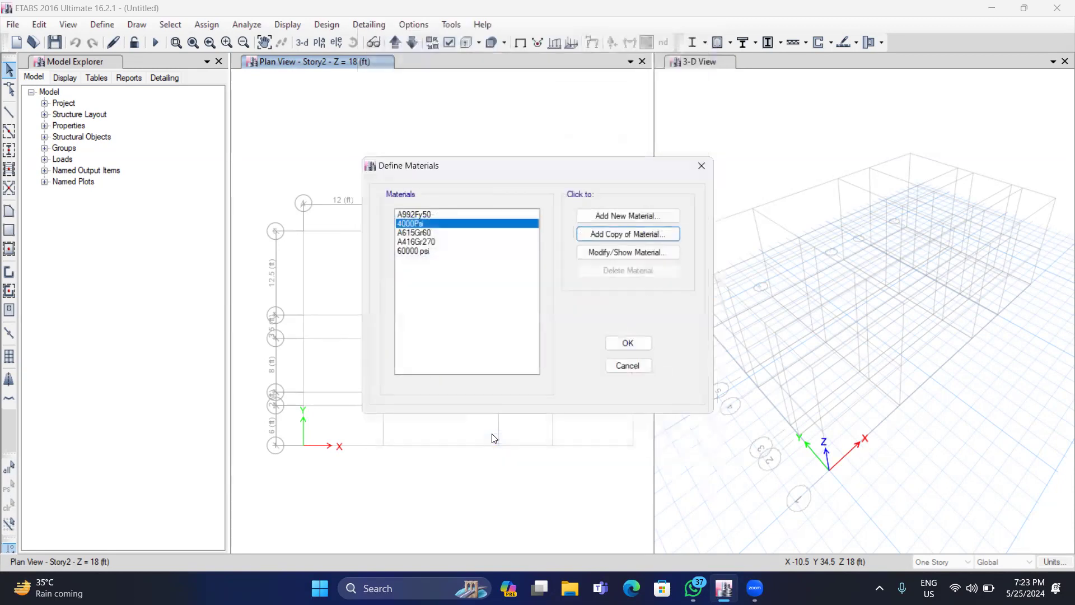
{"action": "left_click", "coordinate": [628, 343]}
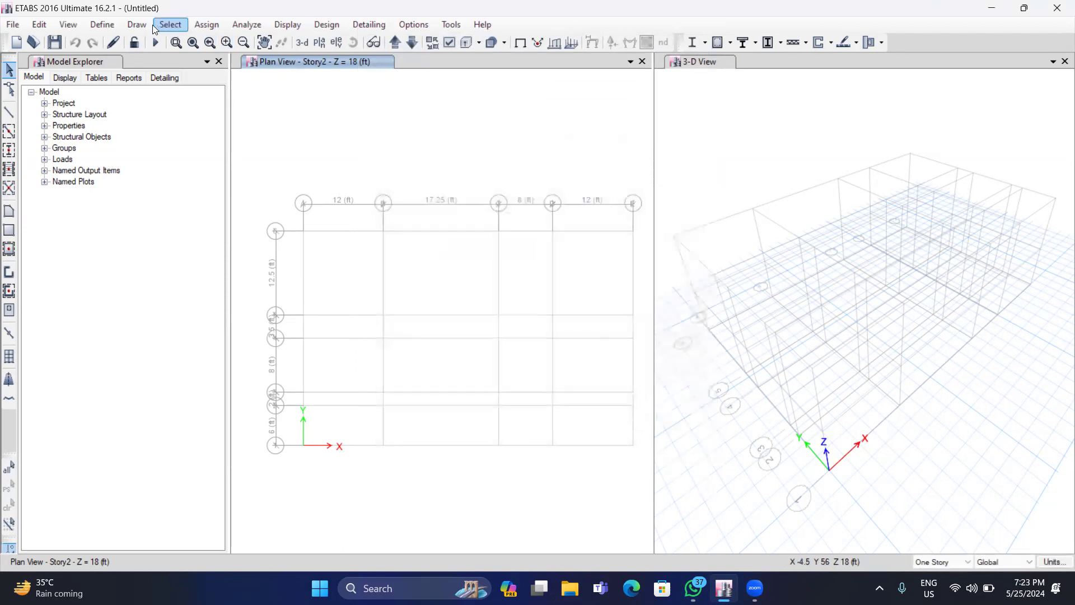
Bulk-delete the default frame sections from A-CompBm through SteelCol in the frame section properties
{"action": "left_click", "coordinate": [138, 26]}
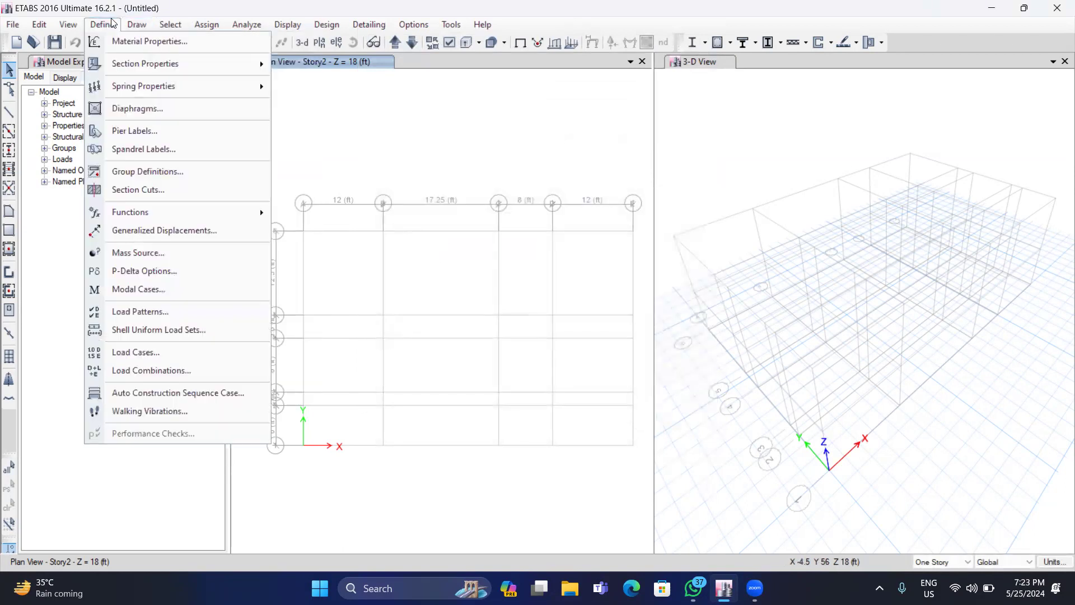
{"action": "mouse_move", "coordinate": [206, 66]}
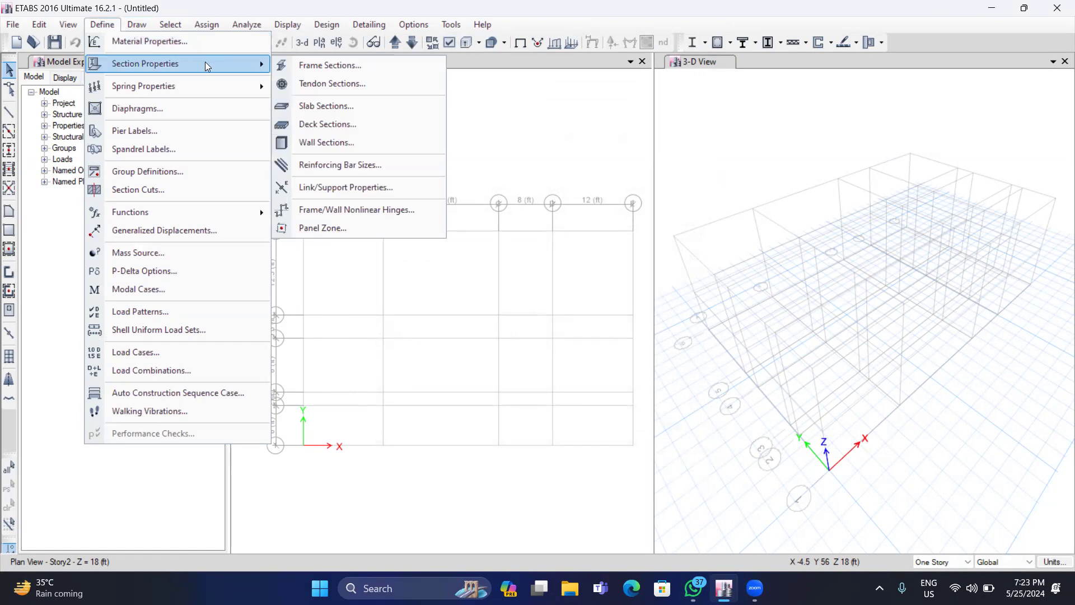
{"action": "left_click", "coordinate": [315, 65]}
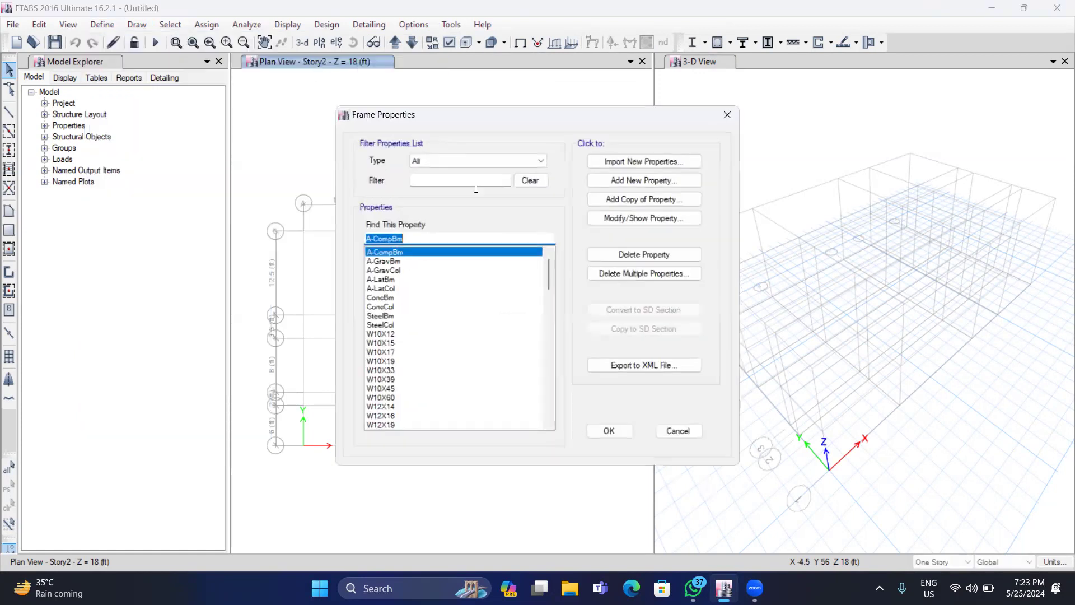
{"action": "left_click", "coordinate": [633, 276]}
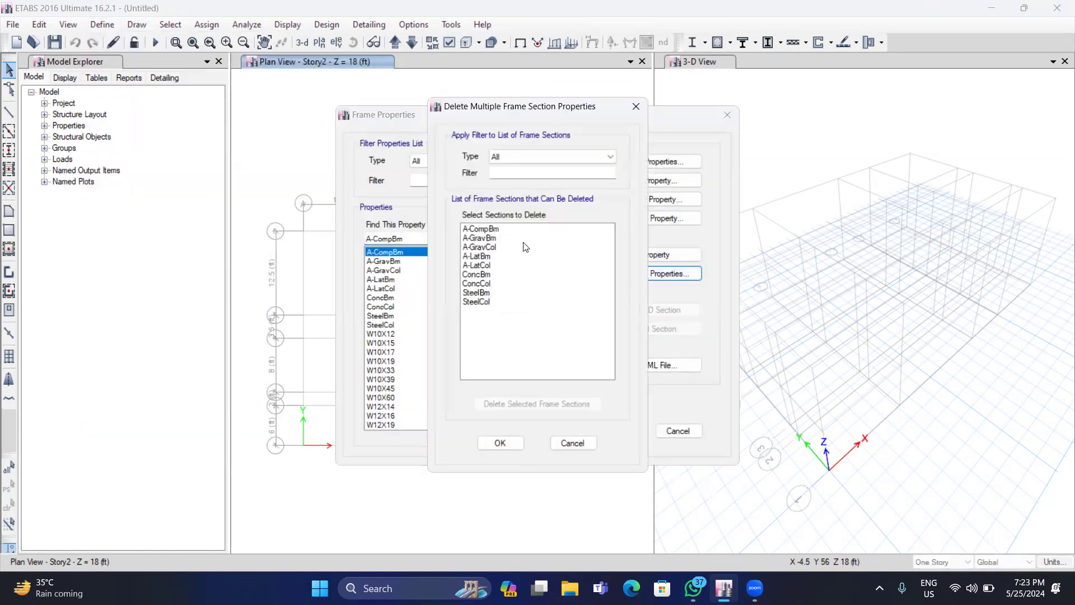
{"action": "left_click", "coordinate": [506, 230]}
{"action": "left_click", "coordinate": [503, 301], "text": "shift"}
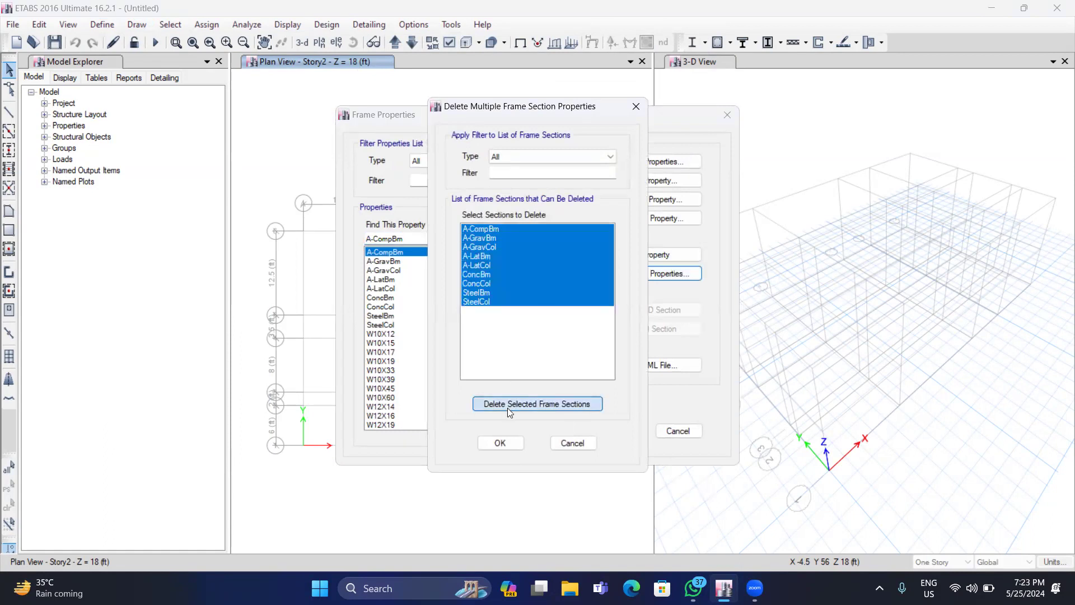
{"action": "left_click", "coordinate": [507, 408]}
Bulk-delete the remaining W-shape frame sections, leaving only W33X152, and accept the deletions
{"action": "left_click_drag", "start_coordinate": [507, 229], "coordinate": [514, 409]}
{"action": "left_click", "coordinate": [505, 403]}
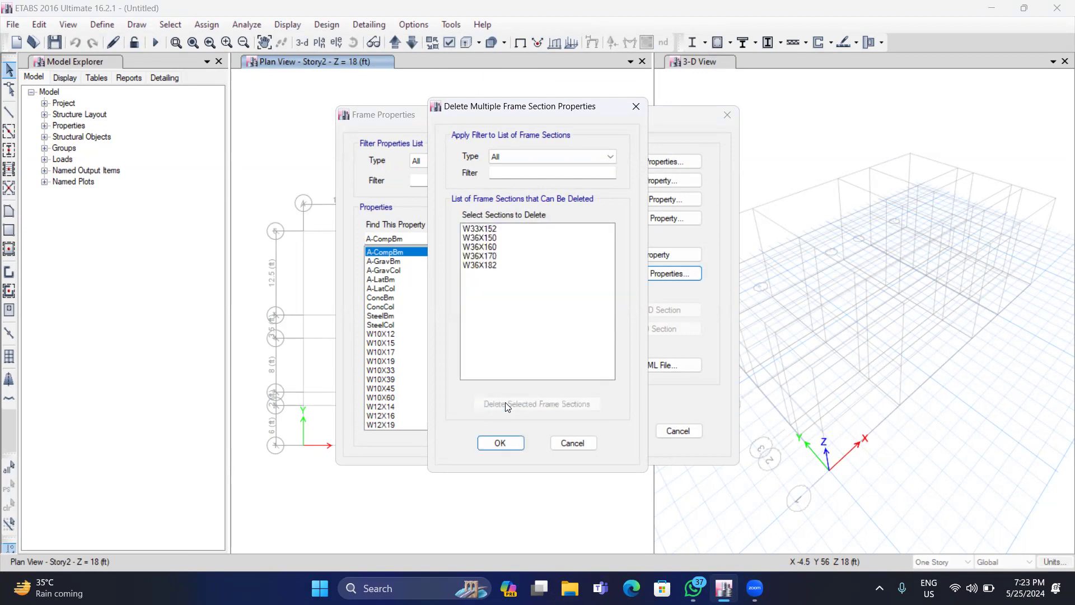
{"action": "left_click_drag", "start_coordinate": [507, 230], "coordinate": [503, 291]}
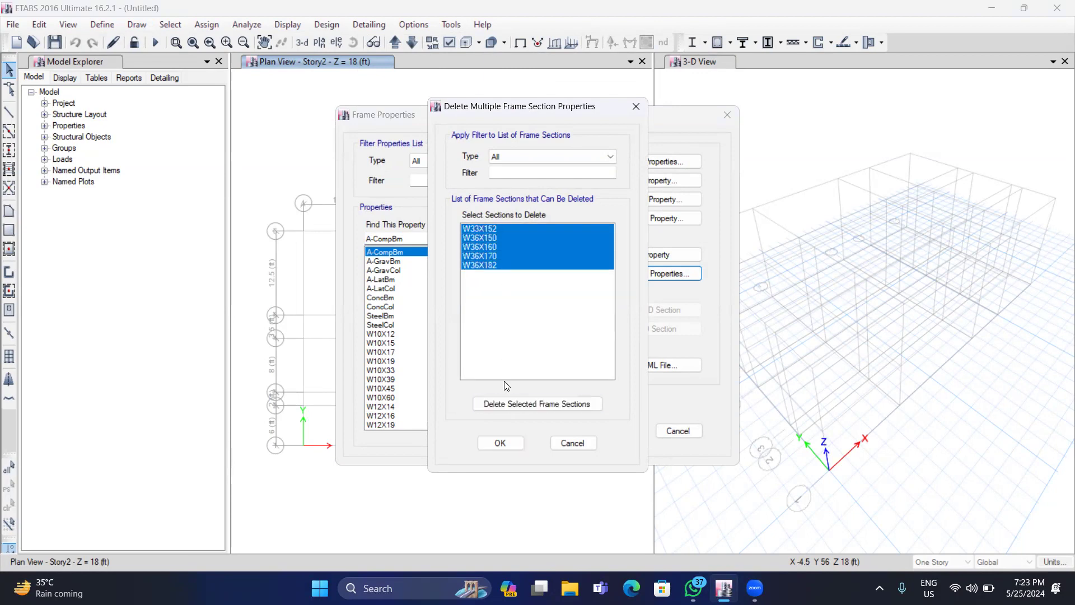
{"action": "left_click", "coordinate": [498, 404]}
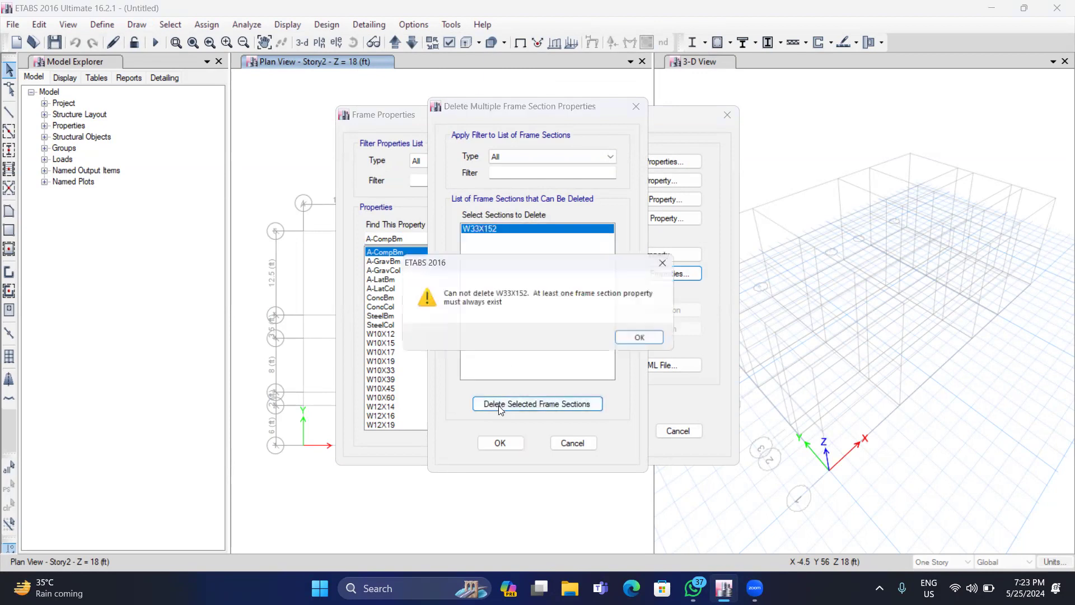
{"action": "left_click", "coordinate": [647, 340]}
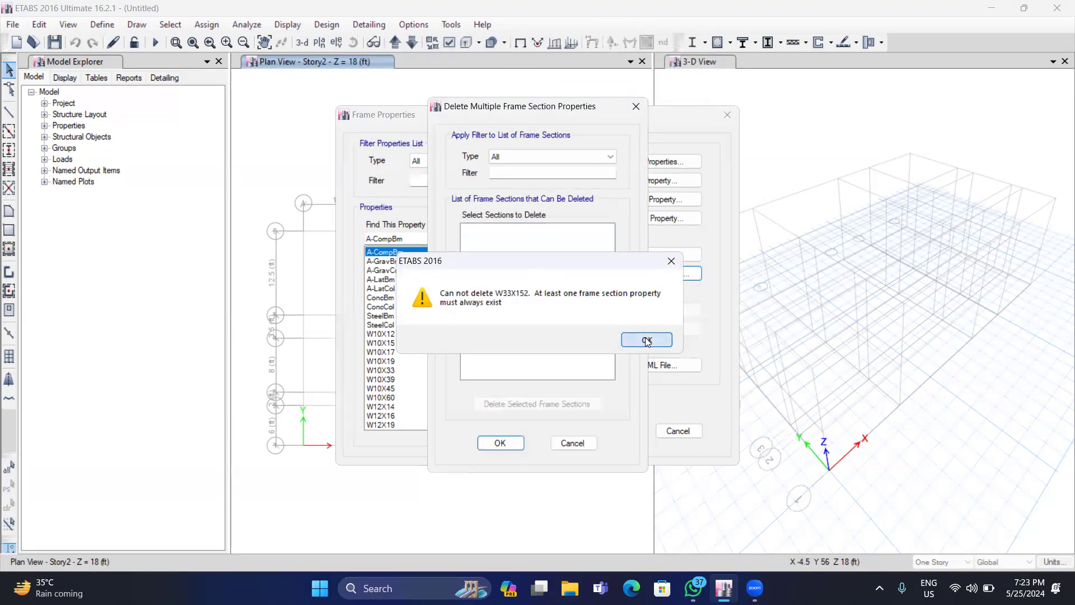
{"action": "left_click", "coordinate": [500, 443]}
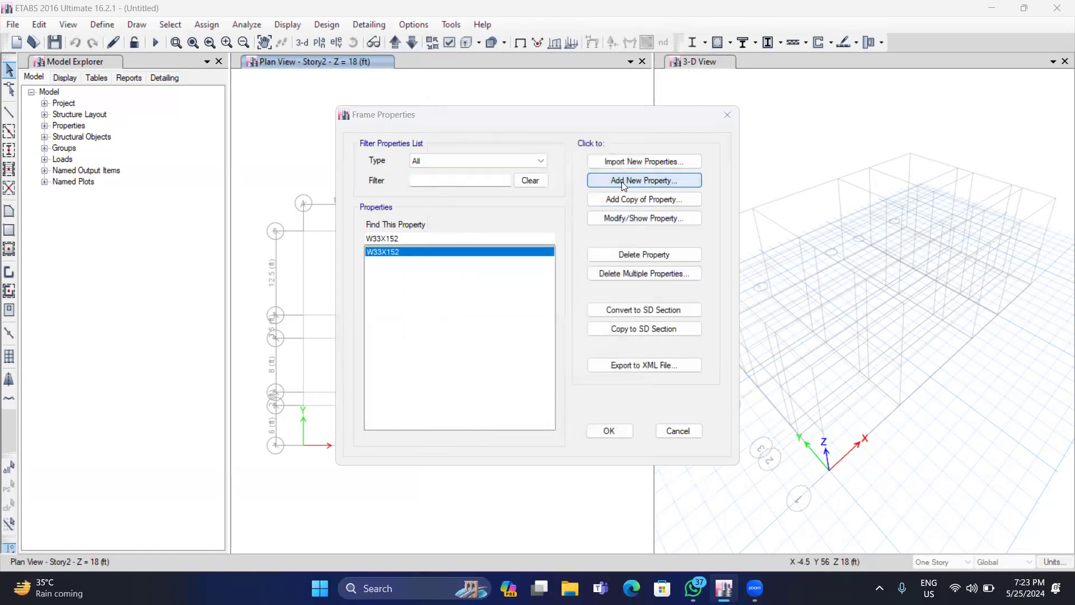
Add a new concrete rectangular frame section named B1 12 X 15
{"action": "left_click", "coordinate": [621, 181]}
{"action": "left_click", "coordinate": [304, 260]}
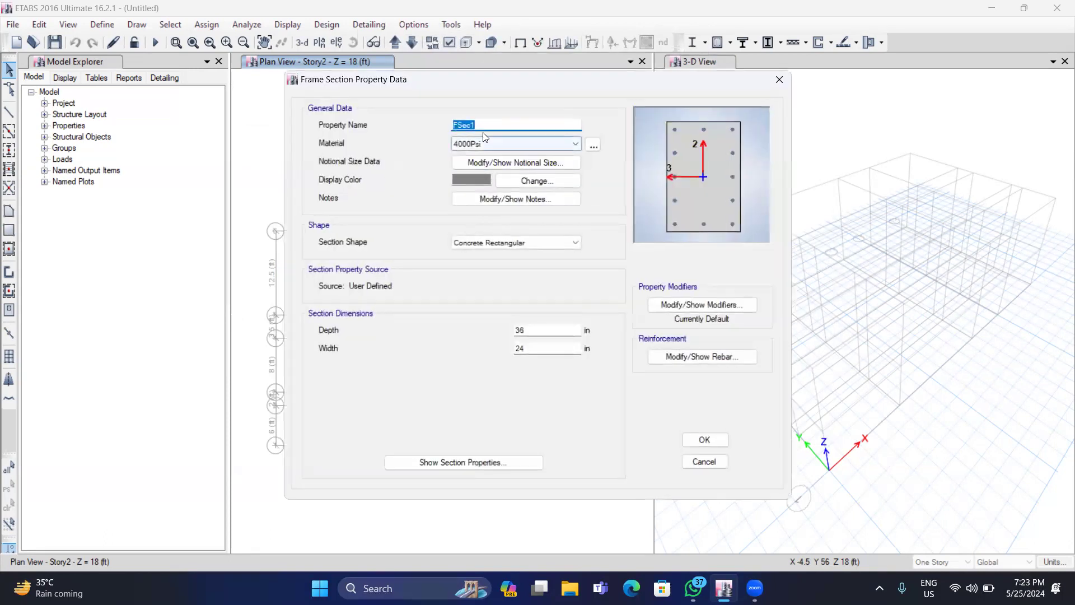
{"action": "type", "text": "B1"}
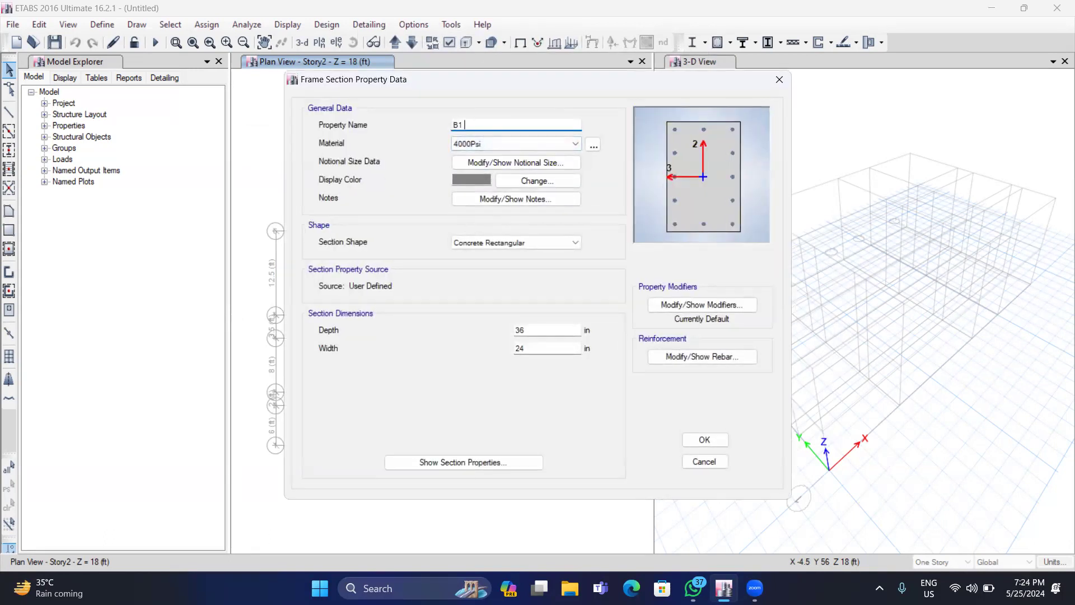
{"action": "type", "text": " 12 x"}
{"action": "key", "text": "BackSpace"}
{"action": "key", "text": "BackSpace"}
{"action": "type", "text": "X 15"}
Set the B1 section's depth to 15 in and width to 12 in
{"action": "left_click", "coordinate": [544, 331]}
{"action": "key", "text": "BackSpace"}
{"action": "key", "text": "BackSpace"}
{"action": "type", "text": "15"}
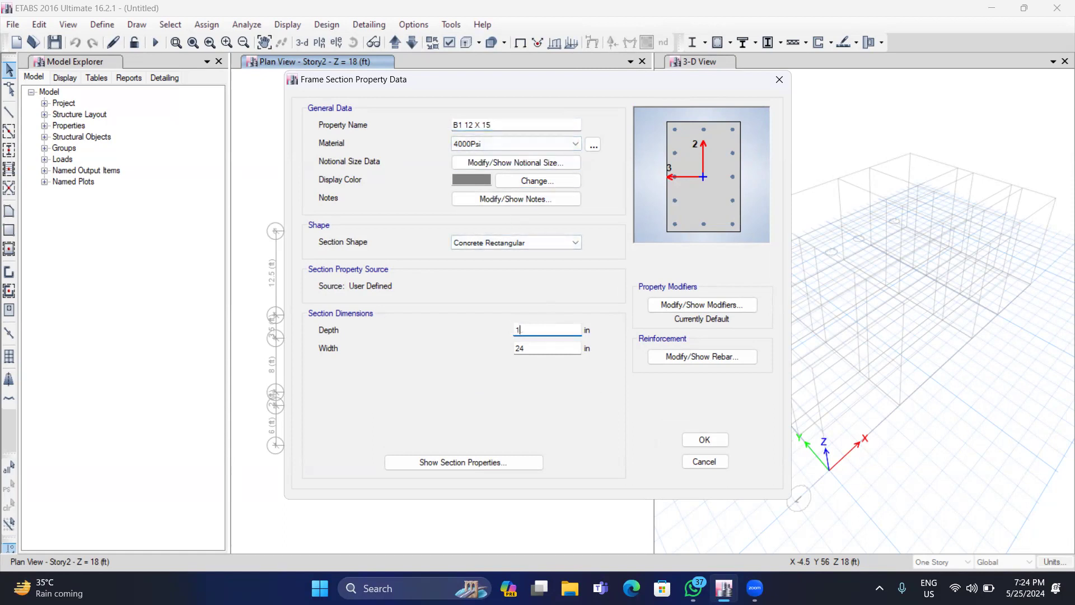
{"action": "left_click", "coordinate": [534, 349]}
{"action": "key", "text": "BackSpace"}
{"action": "key", "text": "BackSpace"}
{"action": "type", "text": "12"}
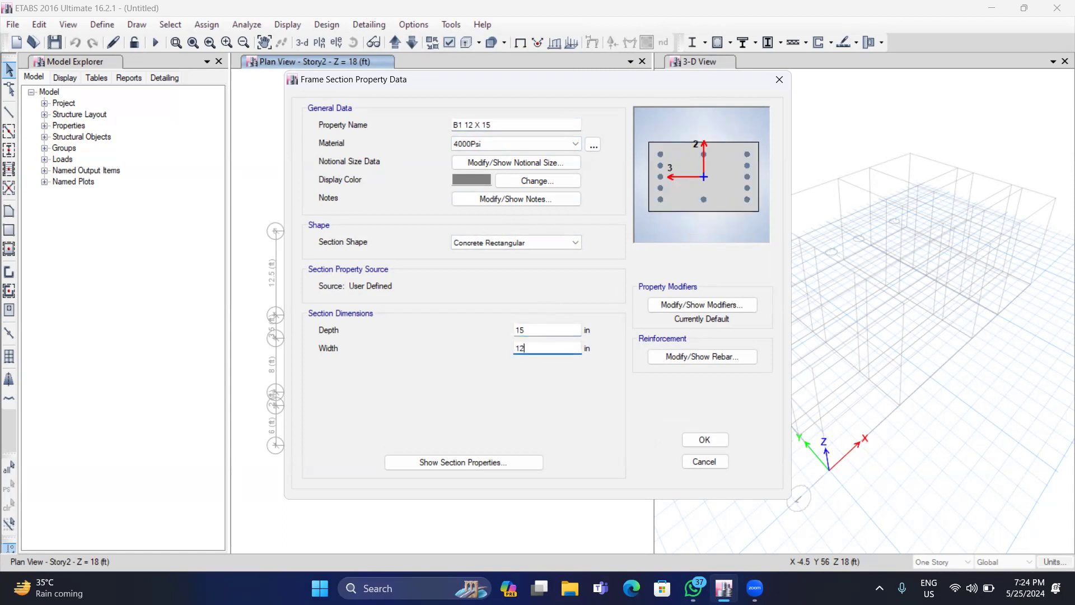
Set the B1 section's reinforcement design type to M3 Design Only (Beam) and accept the section
{"action": "left_click", "coordinate": [698, 353]}
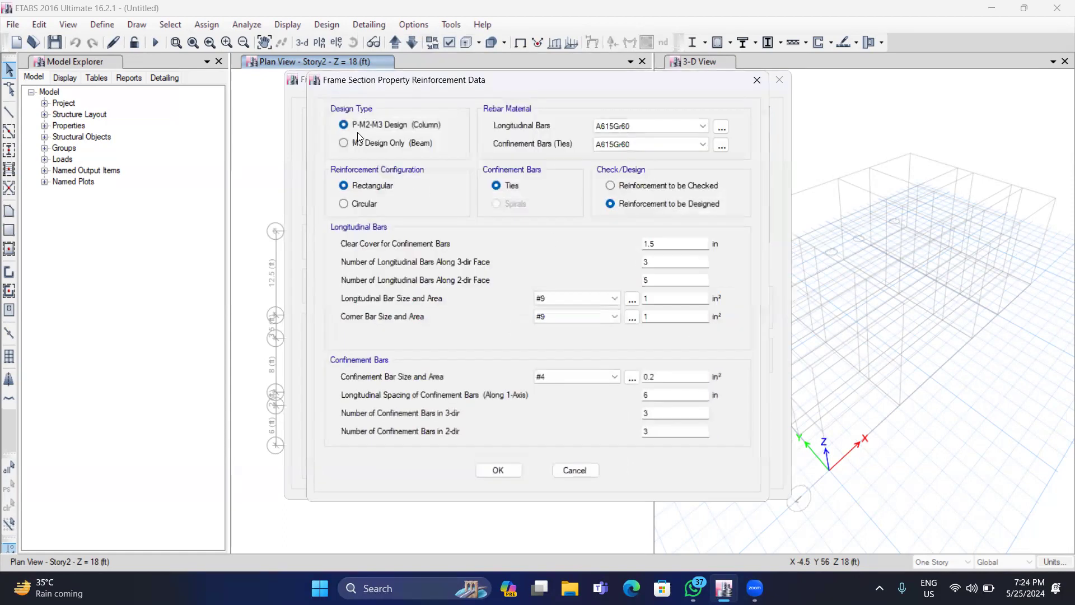
{"action": "left_click", "coordinate": [355, 143]}
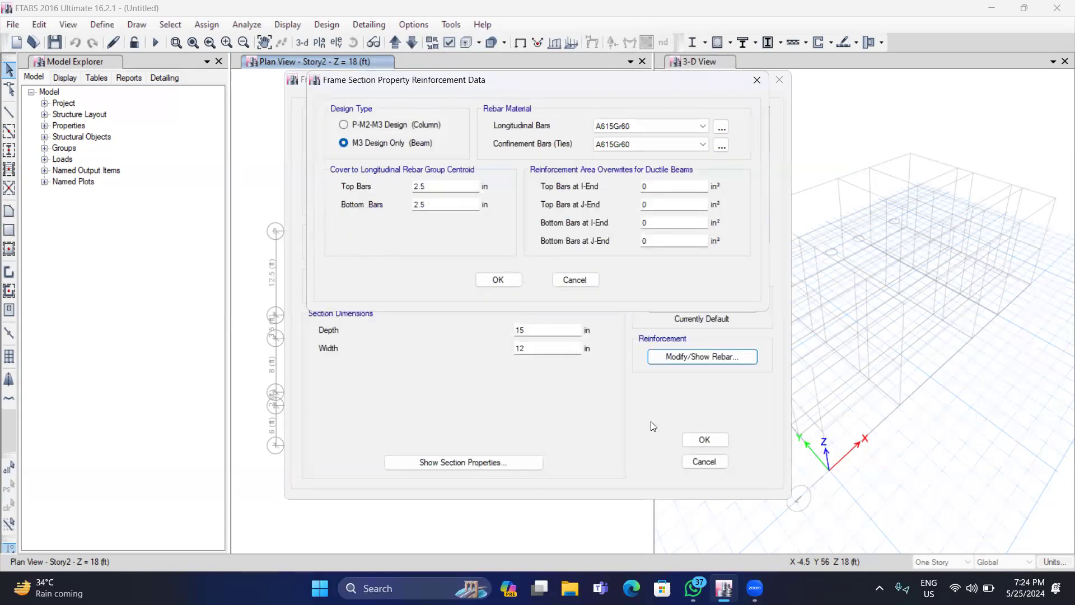
{"action": "left_click", "coordinate": [498, 279]}
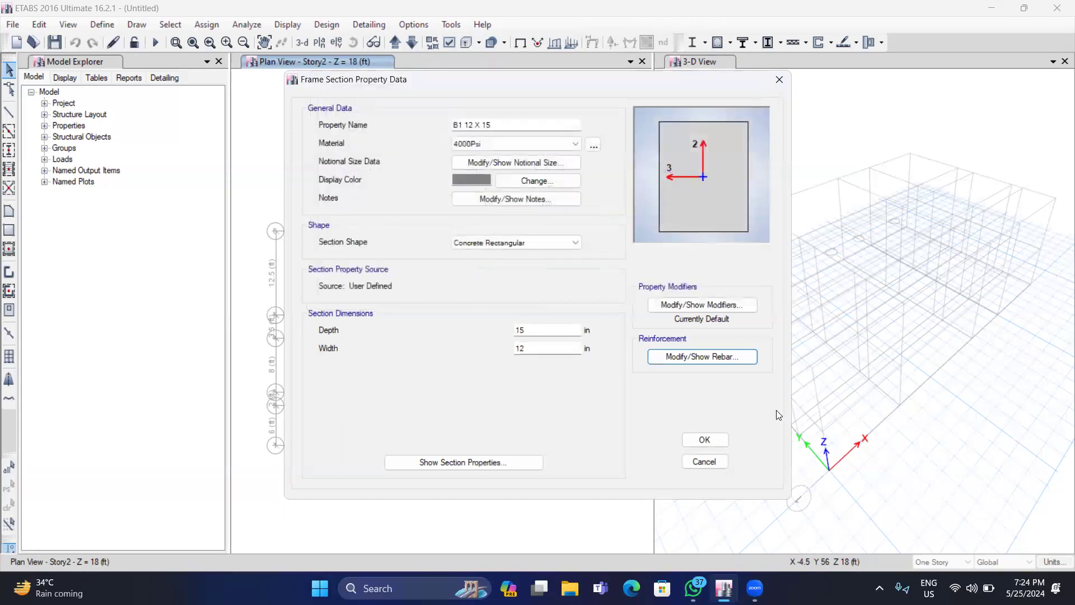
{"action": "left_click", "coordinate": [706, 439]}
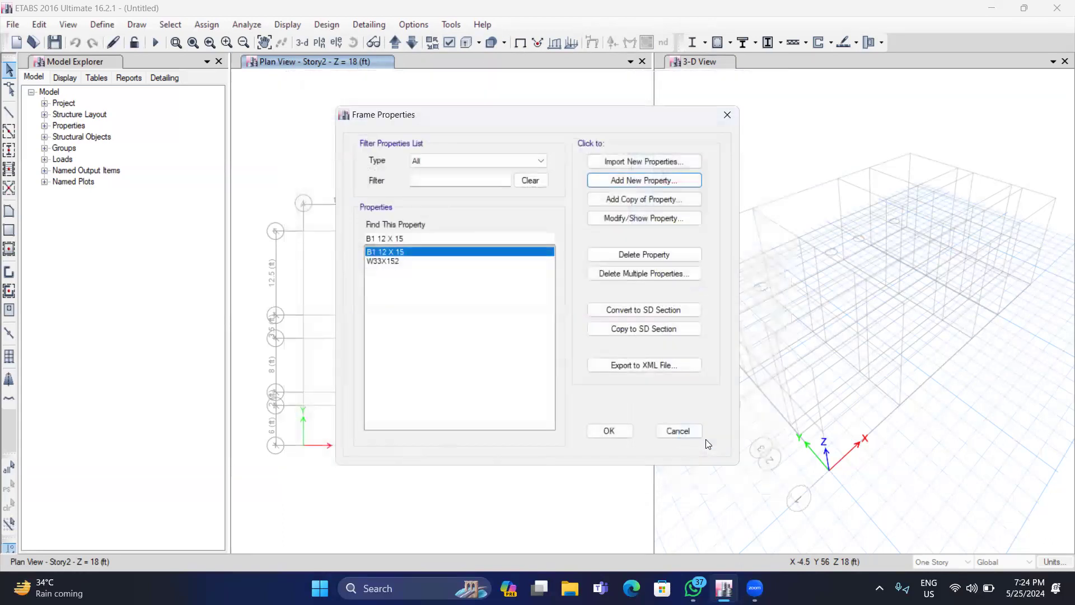
Delete the W33X152 frame section from the properties list
{"action": "left_click", "coordinate": [375, 261]}
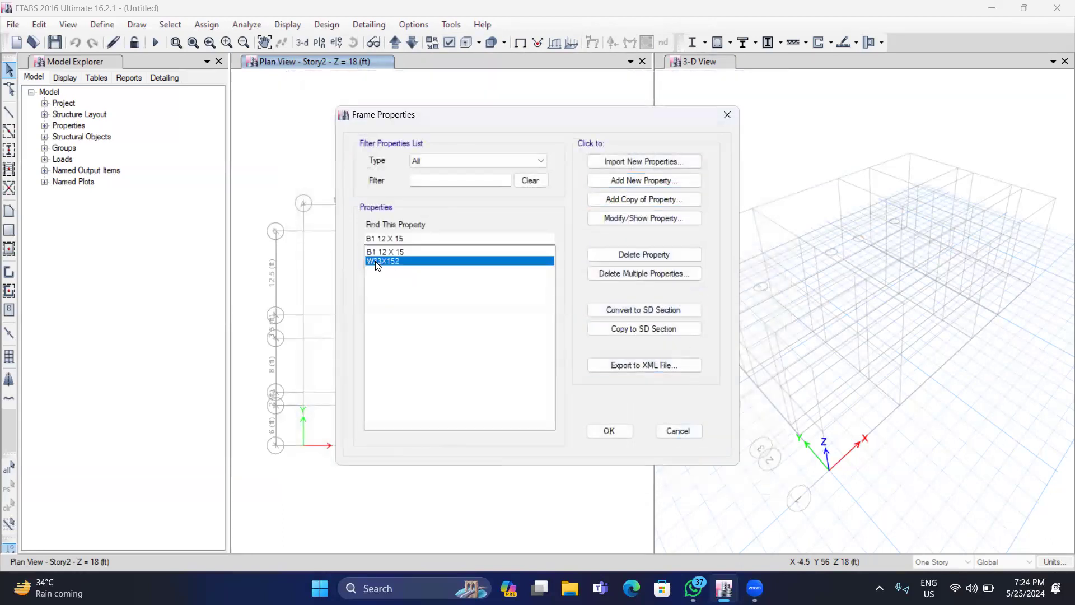
{"action": "left_click", "coordinate": [638, 254]}
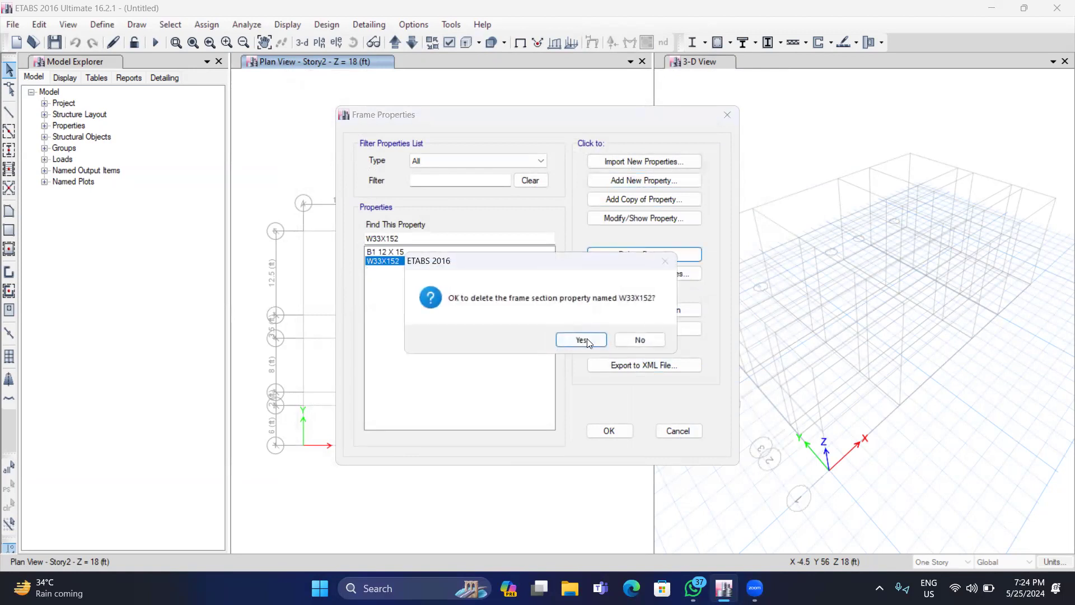
{"action": "left_click", "coordinate": [582, 340]}
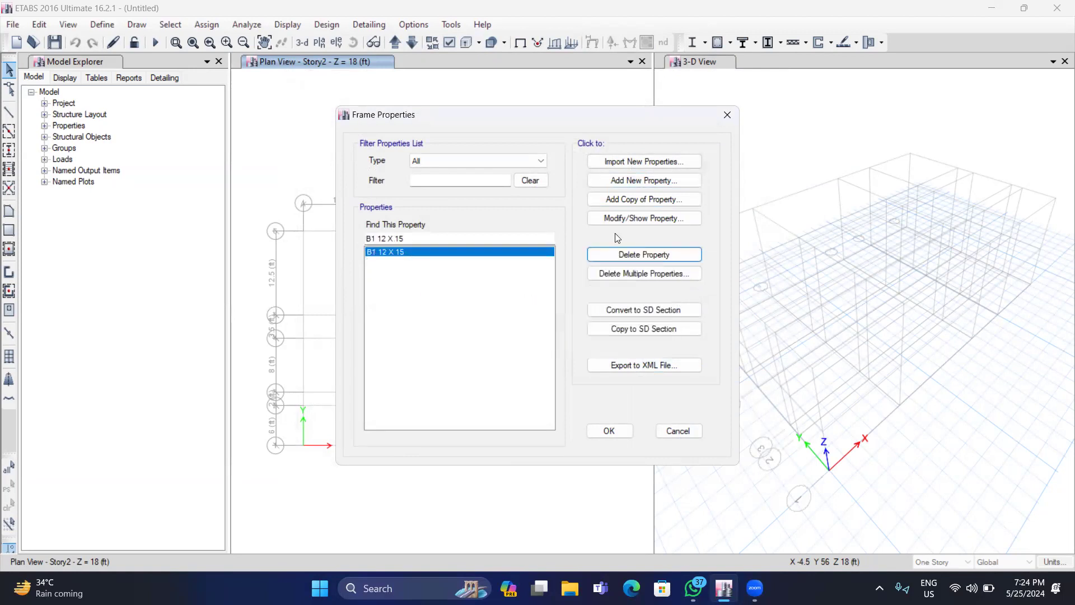
Add a copy of the B1 12 X 15 frame section and name it B2 12 X 18
{"action": "left_click", "coordinate": [621, 198]}
{"action": "left_click", "coordinate": [499, 122]}
{"action": "key", "text": "BackSpace"}
{"action": "key", "text": "BackSpace"}
{"action": "key", "text": "BackSpace"}
{"action": "key", "text": "BackSpace"}
{"action": "key", "text": "BackSpace"}
{"action": "type", "text": "B2 "}
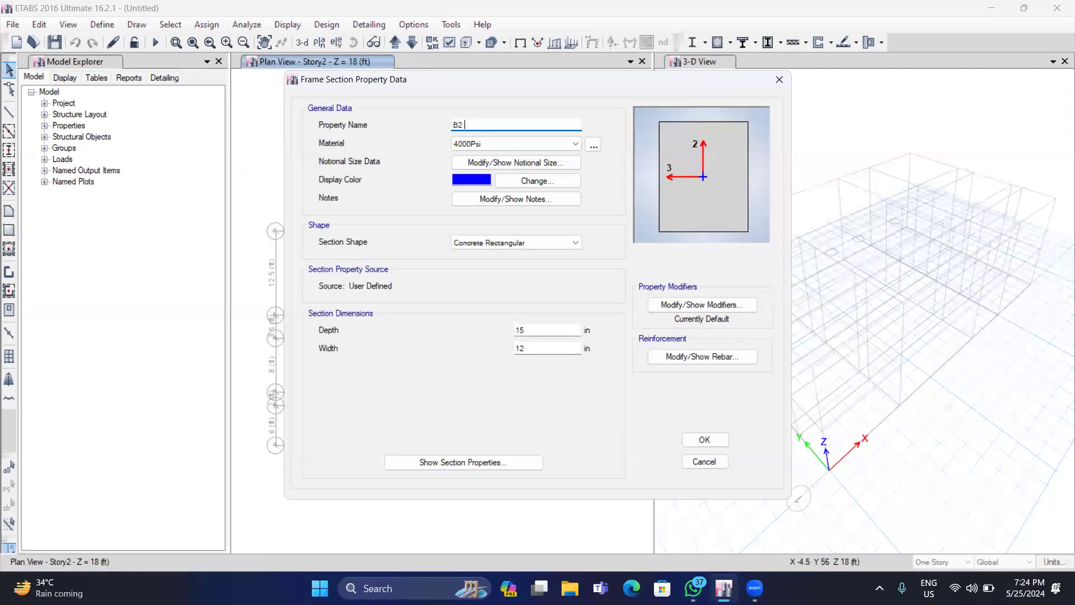
{"action": "type", "text": "12 X 18"}
Set the B2 section's depth to 18 in and accept the section
{"action": "left_click", "coordinate": [531, 330]}
{"action": "key", "text": "BackSpace"}
{"action": "type", "text": "8"}
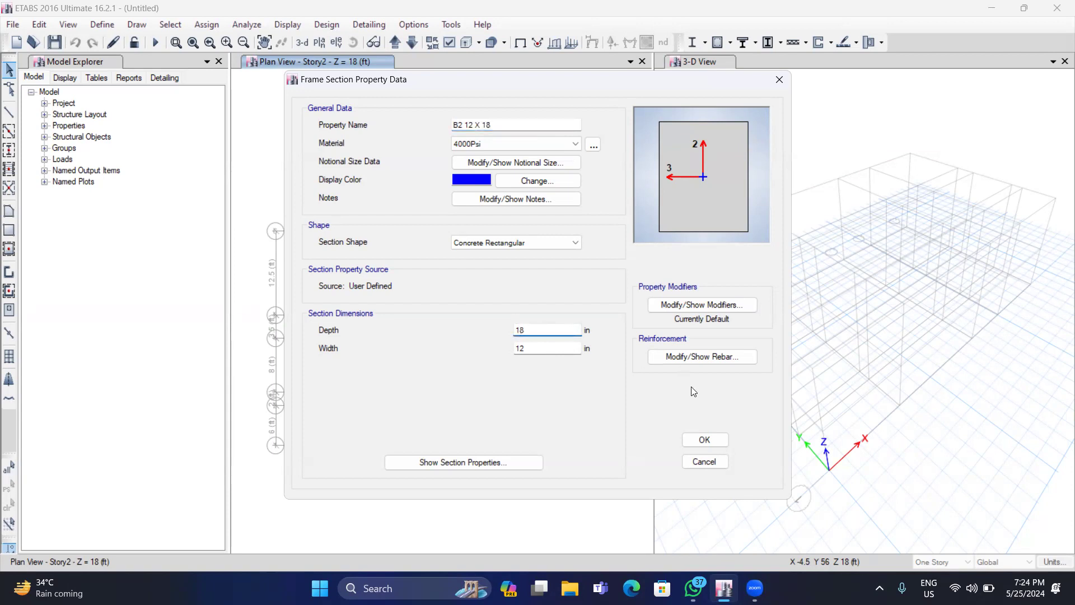
{"action": "left_click", "coordinate": [703, 440]}
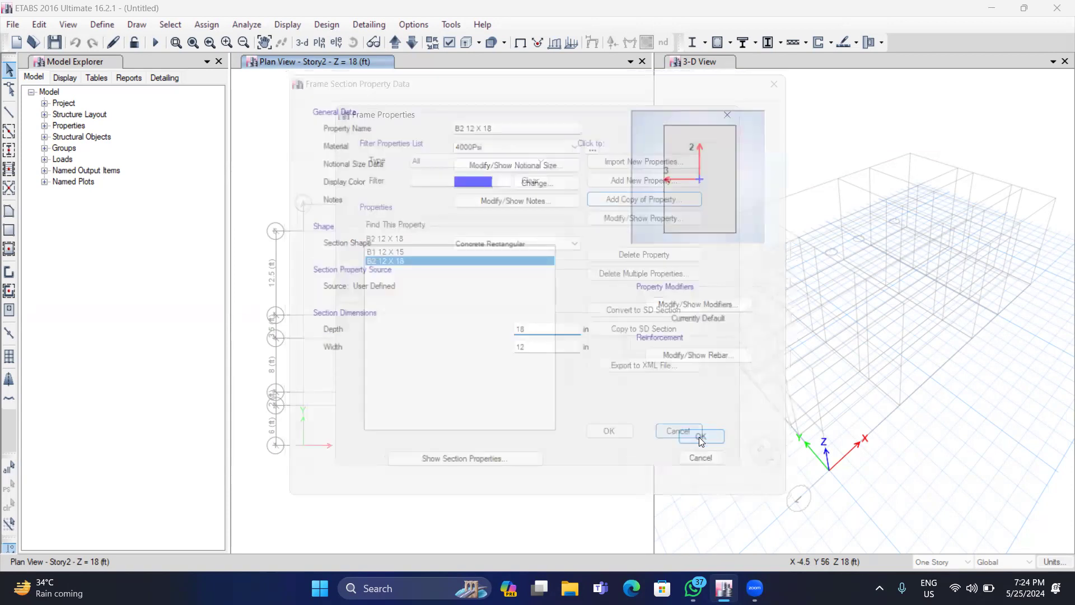
Add a copy of the B2 section named B3 12 X 21 with a depth of 21 in
{"action": "left_click", "coordinate": [638, 200]}
{"action": "key", "text": "BackSpace"}
{"action": "type", "text": "B3 12 X 21"}
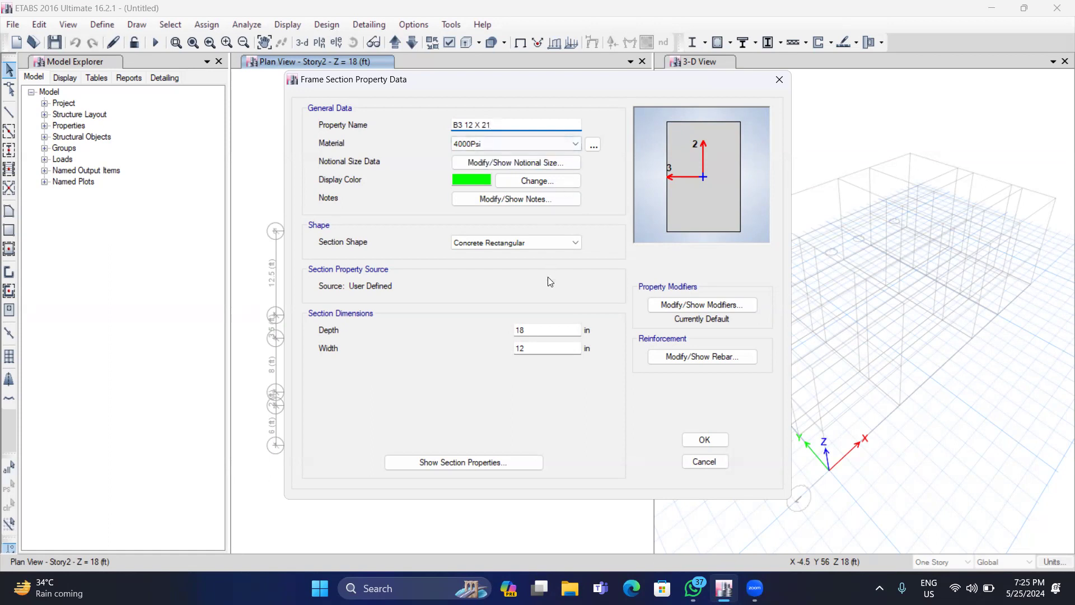
{"action": "left_click", "coordinate": [536, 330]}
{"action": "key", "text": "BackSpace"}
{"action": "key", "text": "BackSpace"}
{"action": "type", "text": "21"}
{"action": "left_click", "coordinate": [704, 439]}
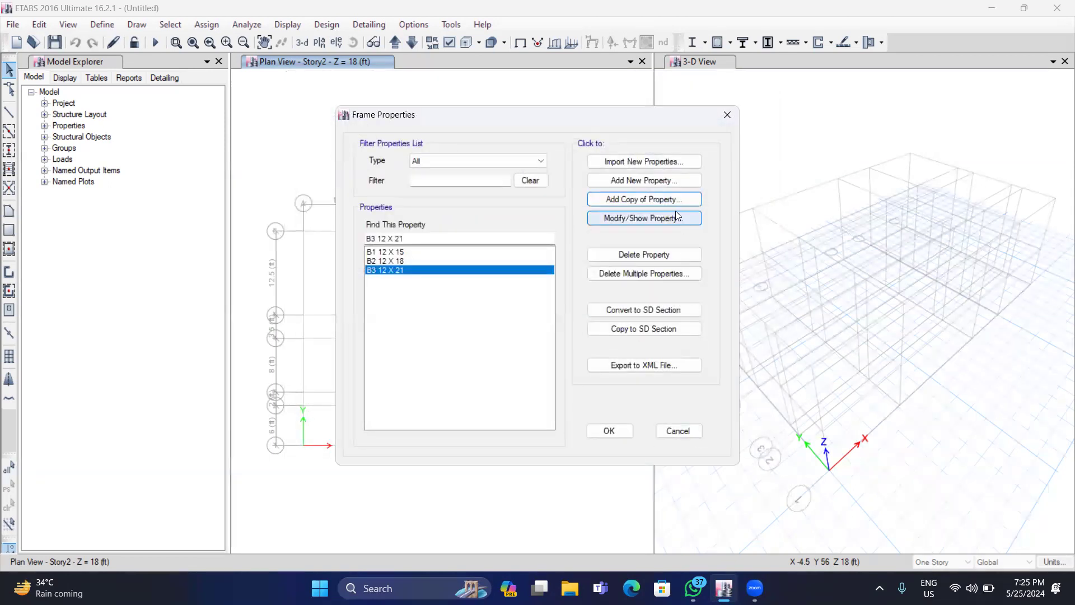
Add a copy of the B3 section and name it GB1 10 X 12
{"action": "left_click", "coordinate": [626, 201]}
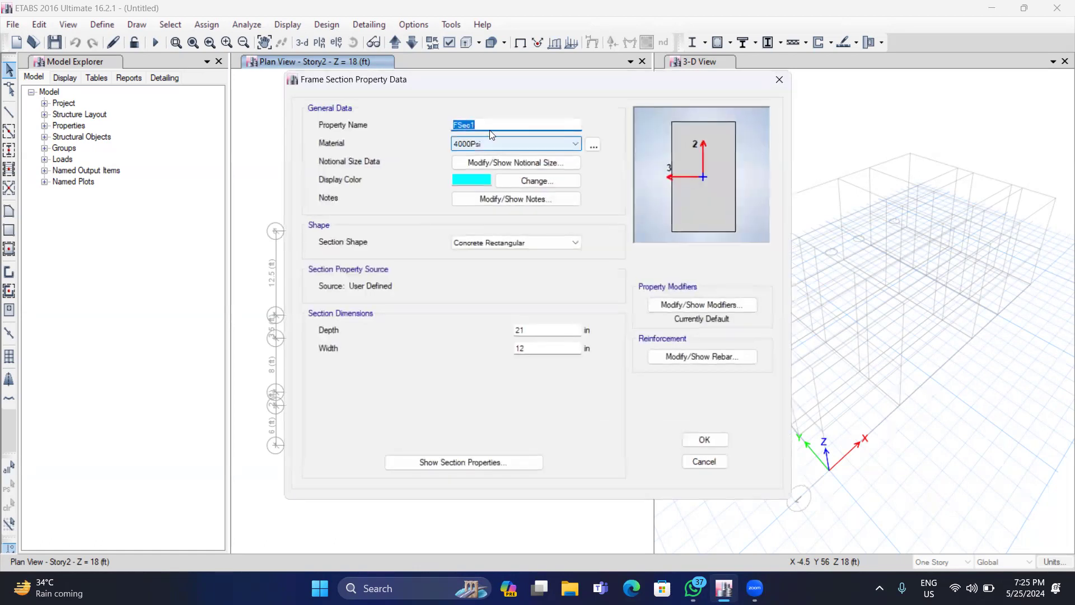
{"action": "type", "text": "GB"}
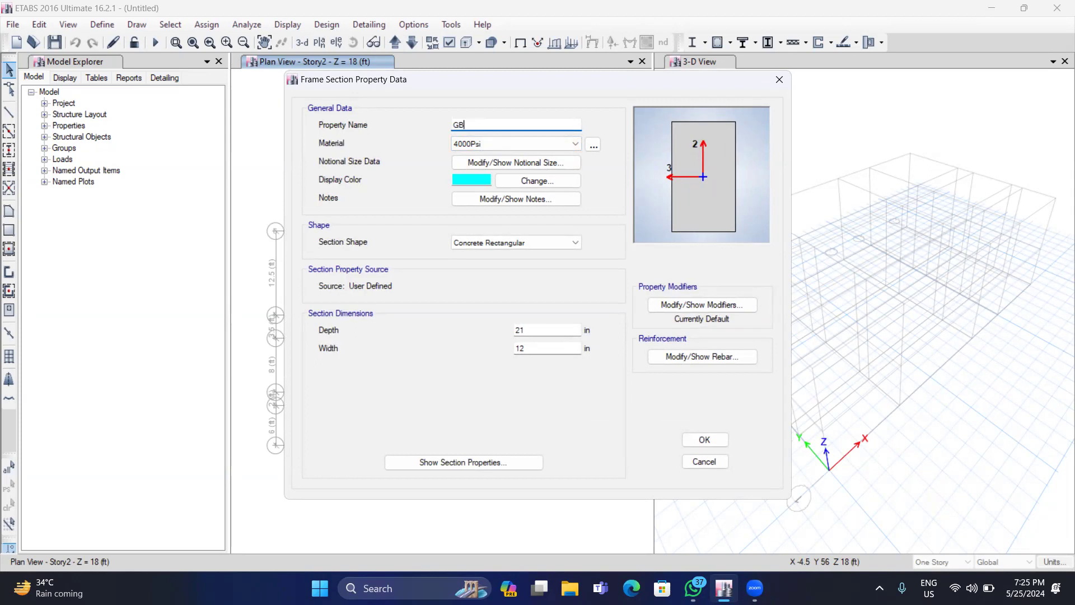
{"action": "type", "text": "1 10 X 12"}
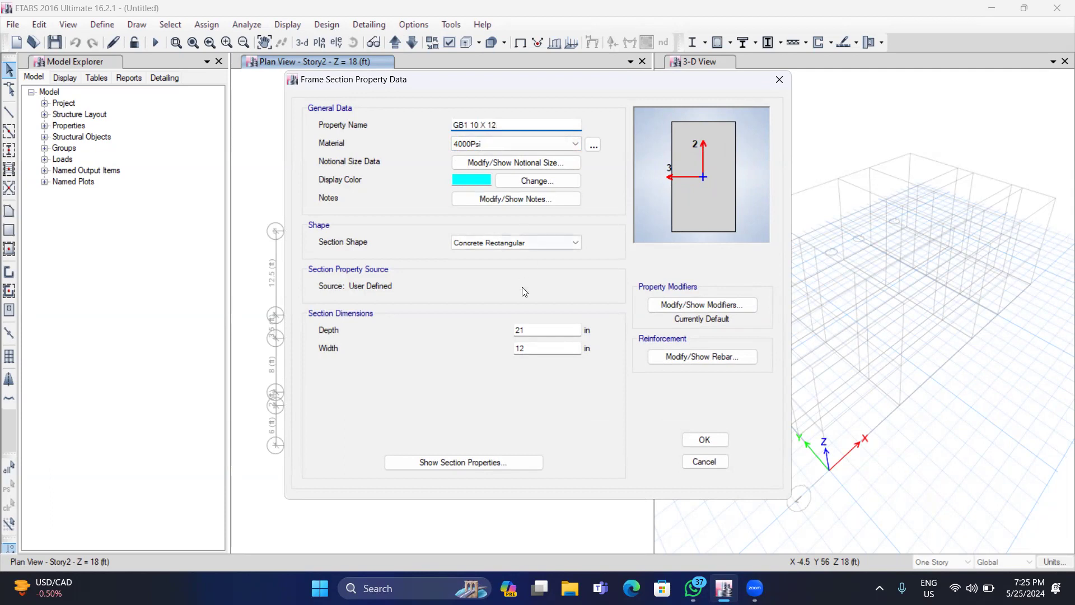
Set the GB1 section's depth to 12 in and width to 10 in, and accept it
{"action": "left_click", "coordinate": [528, 330]}
{"action": "key", "text": "BackSpace"}
{"action": "key", "text": "BackSpace"}
{"action": "type", "text": "12"}
{"action": "left_click", "coordinate": [529, 348]}
{"action": "key", "text": "BackSpace"}
{"action": "type", "text": "0"}
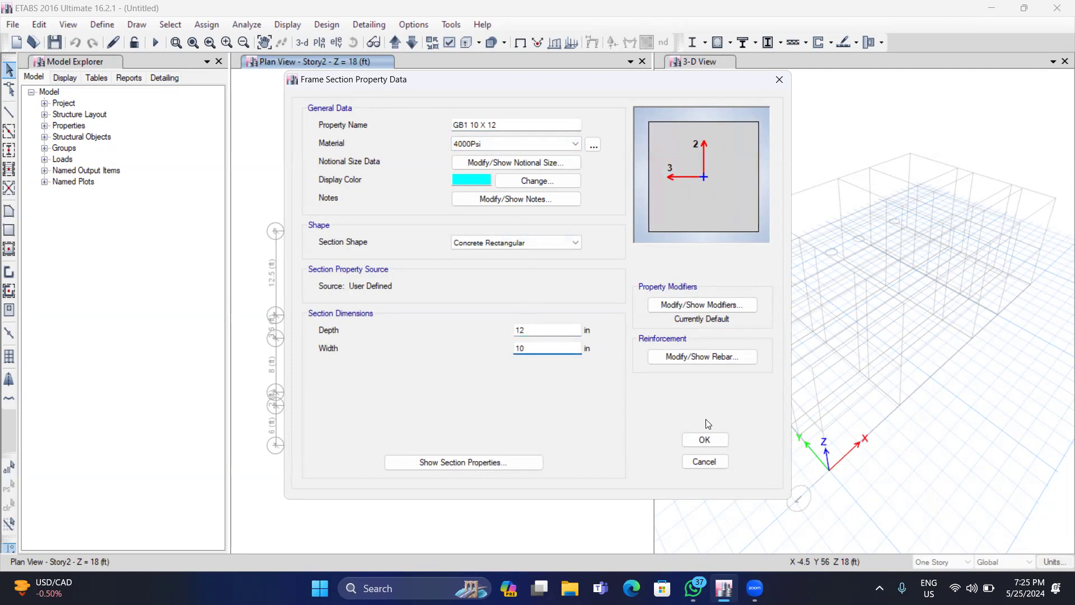
{"action": "left_click", "coordinate": [704, 440]}
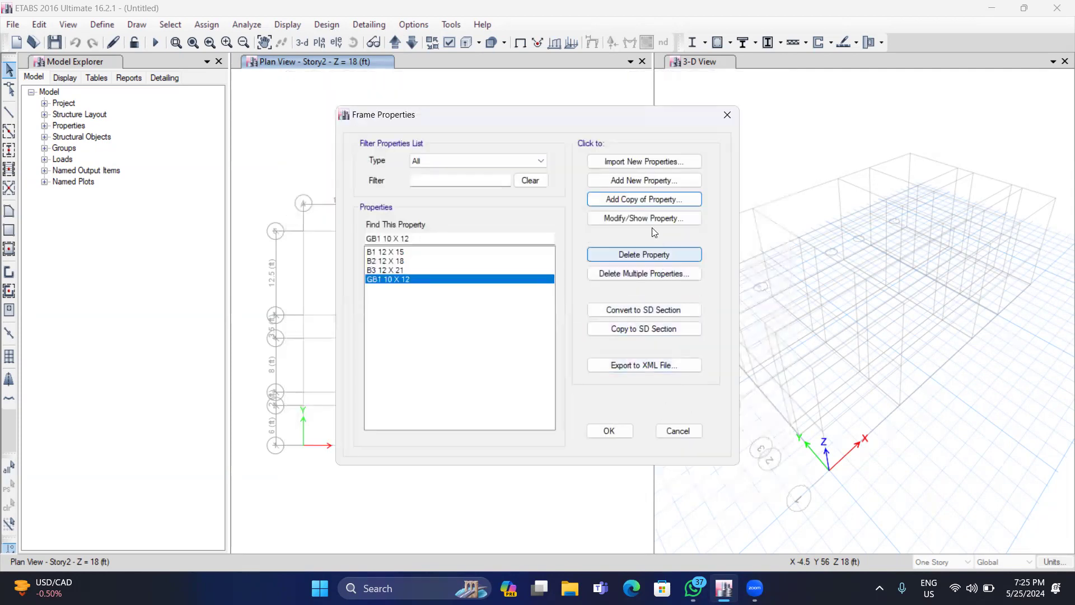
Add a copy of the GB1 section and name it GB2 12 X 15
{"action": "left_click", "coordinate": [643, 201]}
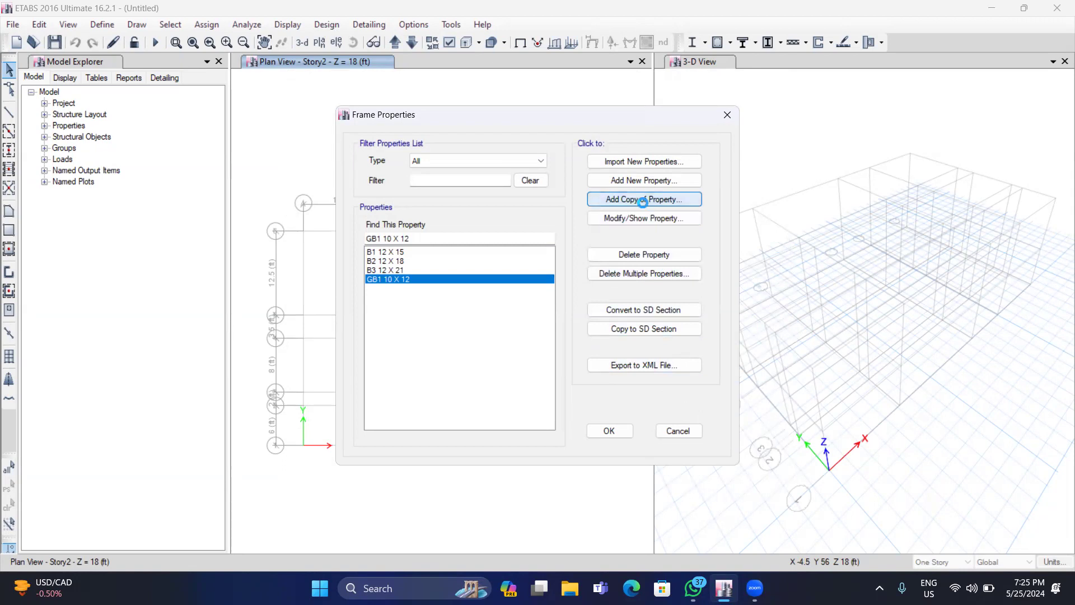
{"action": "key", "text": "BackSpace"}
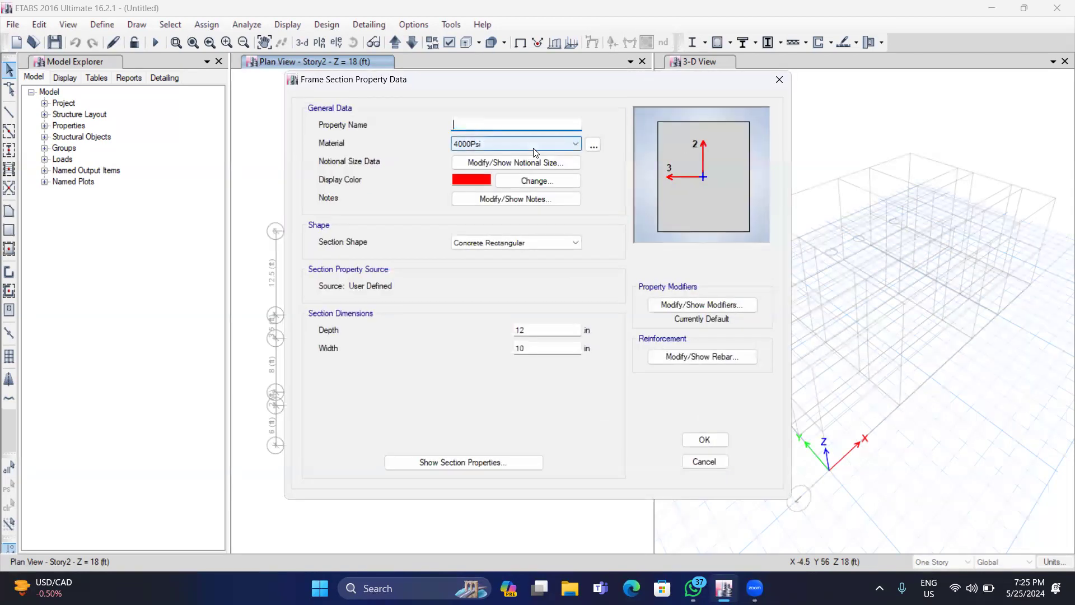
{"action": "type", "text": "GB2 12 X15"}
{"action": "left_click", "coordinate": [486, 125]}
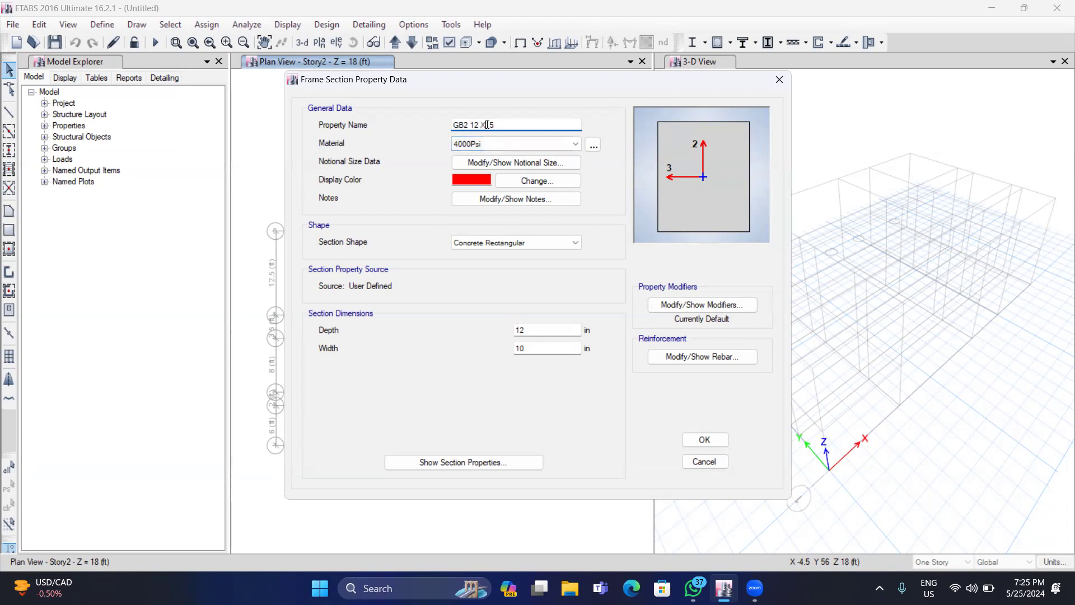
Set the GB2 section's depth to 15 in and width to 12 in, and accept it
{"action": "left_click", "coordinate": [526, 330]}
{"action": "key", "text": "BackSpace"}
{"action": "type", "text": "5"}
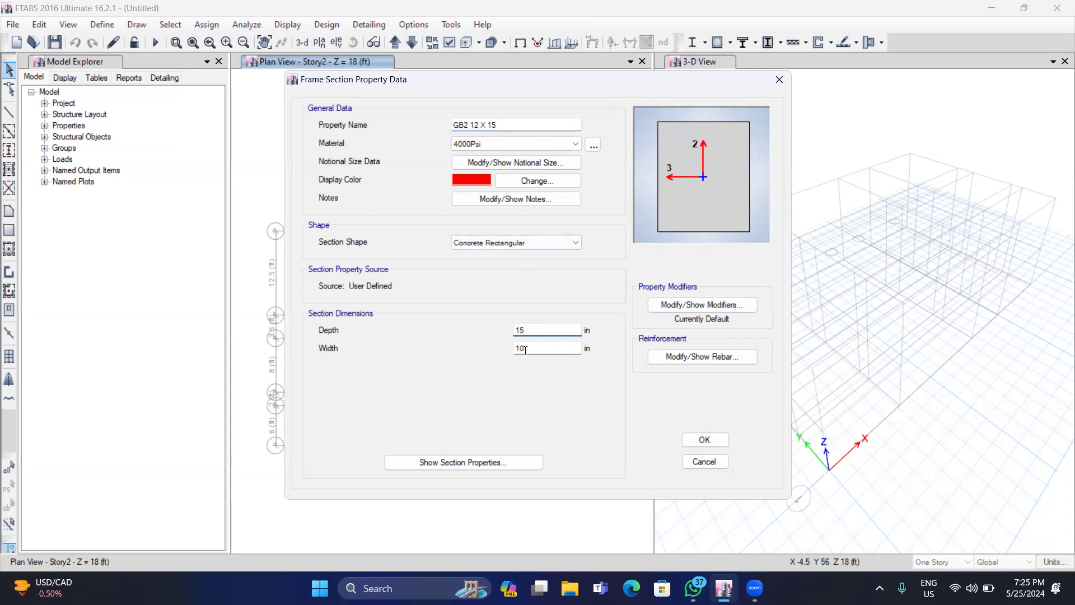
{"action": "left_click", "coordinate": [525, 347]}
{"action": "key", "text": "BackSpace"}
{"action": "type", "text": "2"}
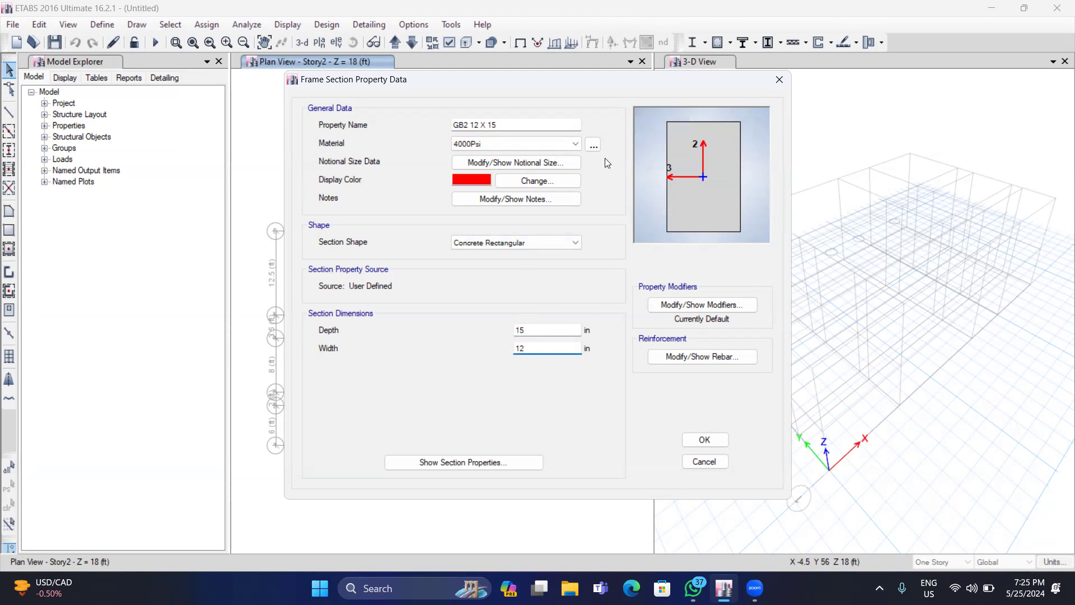
{"action": "left_click", "coordinate": [700, 439]}
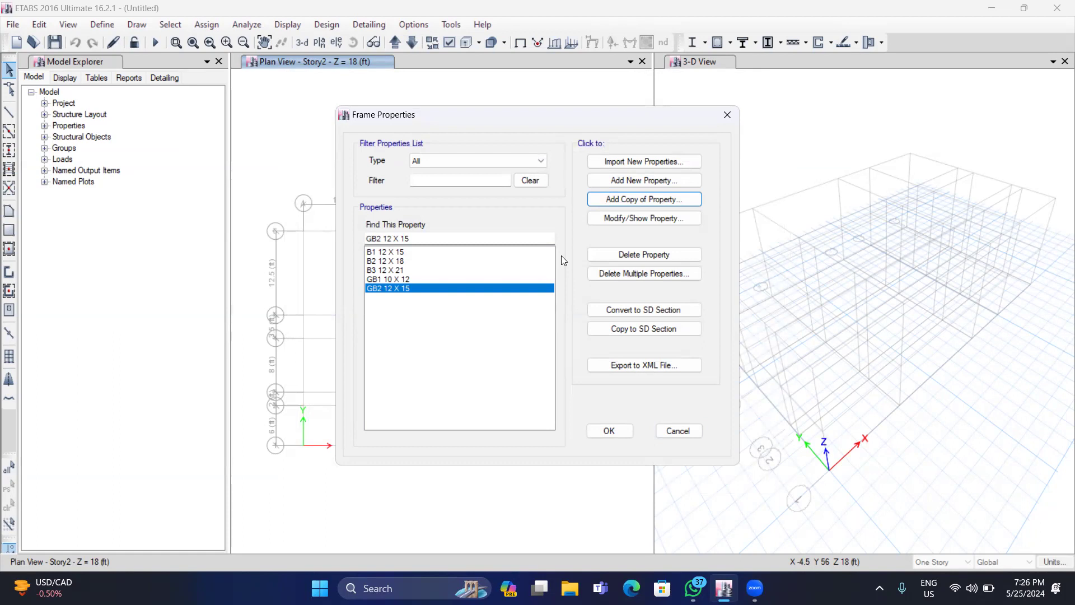
Add a copy of the GB2 section named SB 12 X 18, adjusting its depth to match the name
{"action": "left_click", "coordinate": [620, 201]}
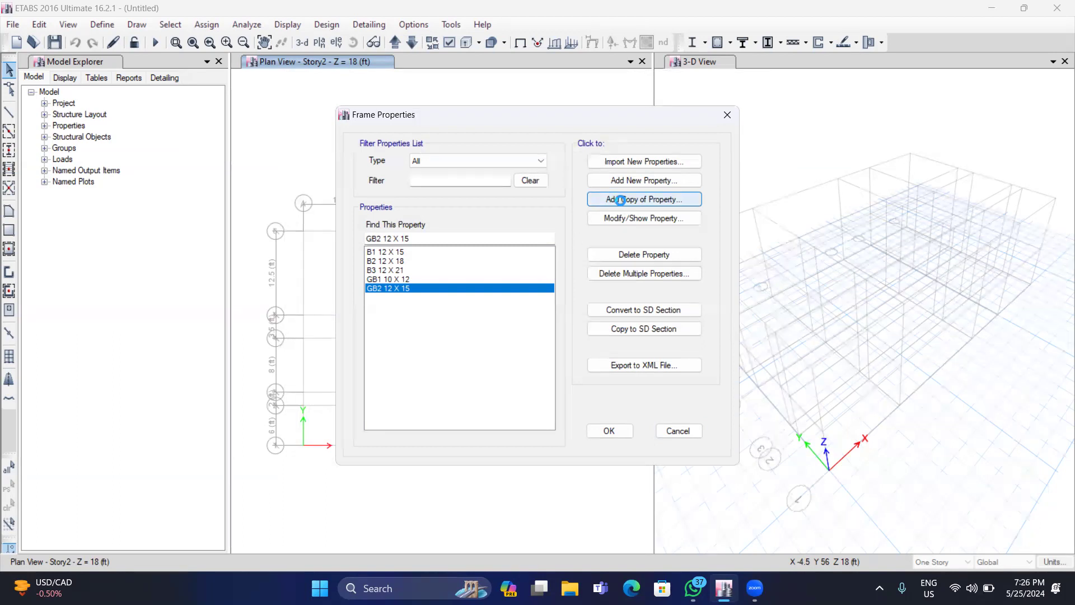
{"action": "key", "text": "BackSpace"}
{"action": "type", "text": "SB 12 X 18"}
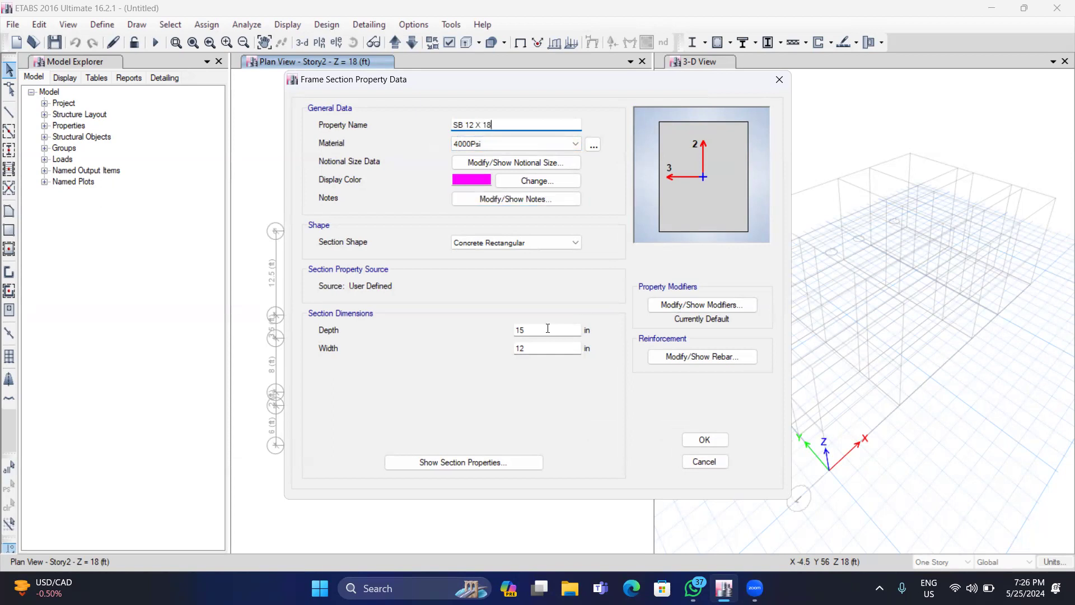
{"action": "left_click", "coordinate": [548, 329]}
{"action": "left_click", "coordinate": [706, 440]}
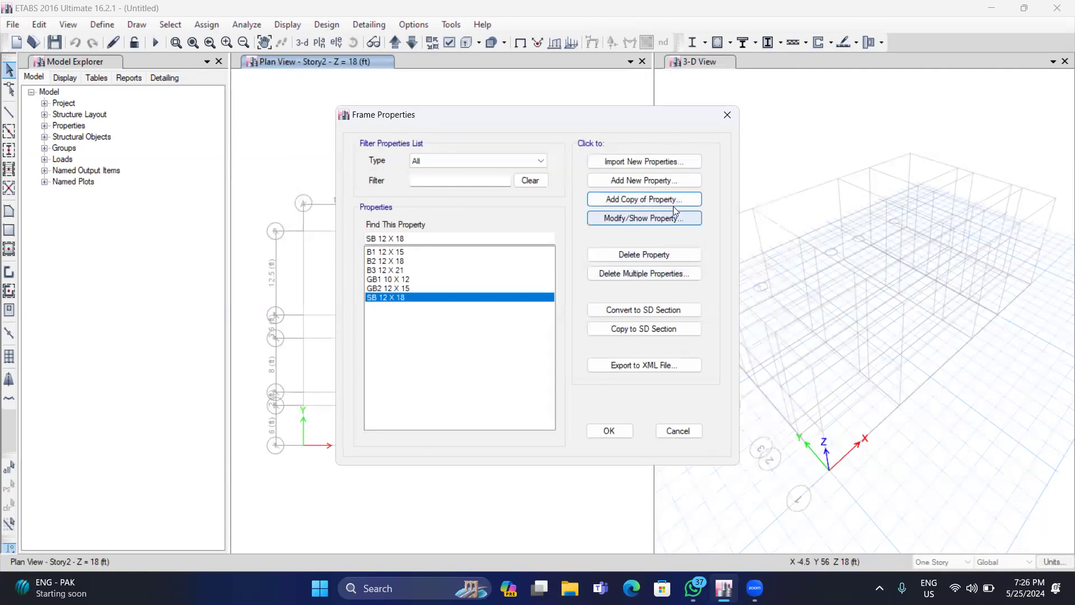
Add a new concrete rectangular frame section named C1 10 X 15 for the columns
{"action": "left_click", "coordinate": [638, 180]}
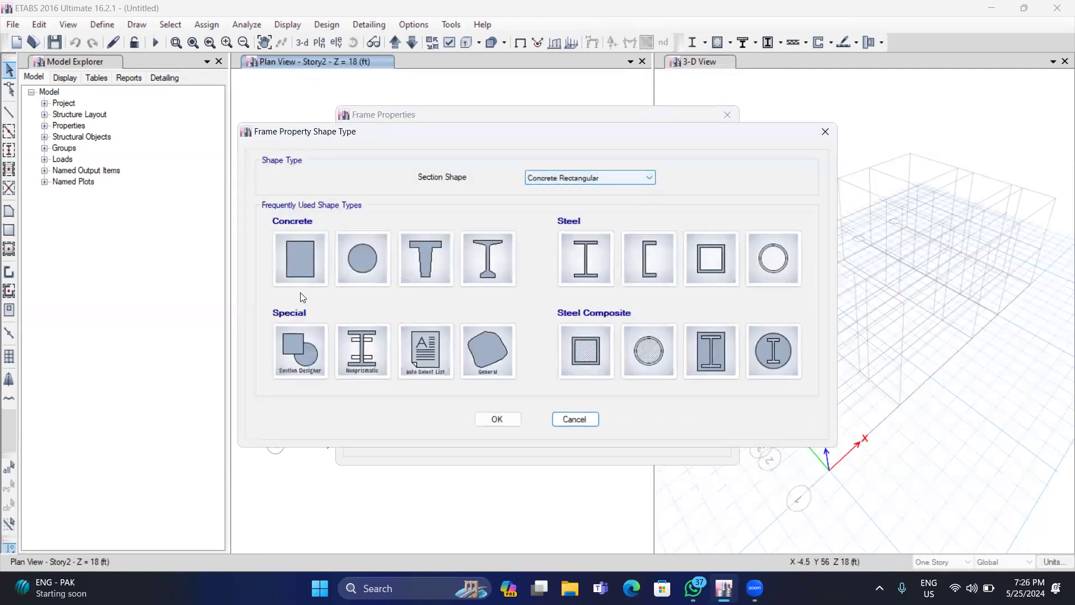
{"action": "left_click", "coordinate": [298, 263]}
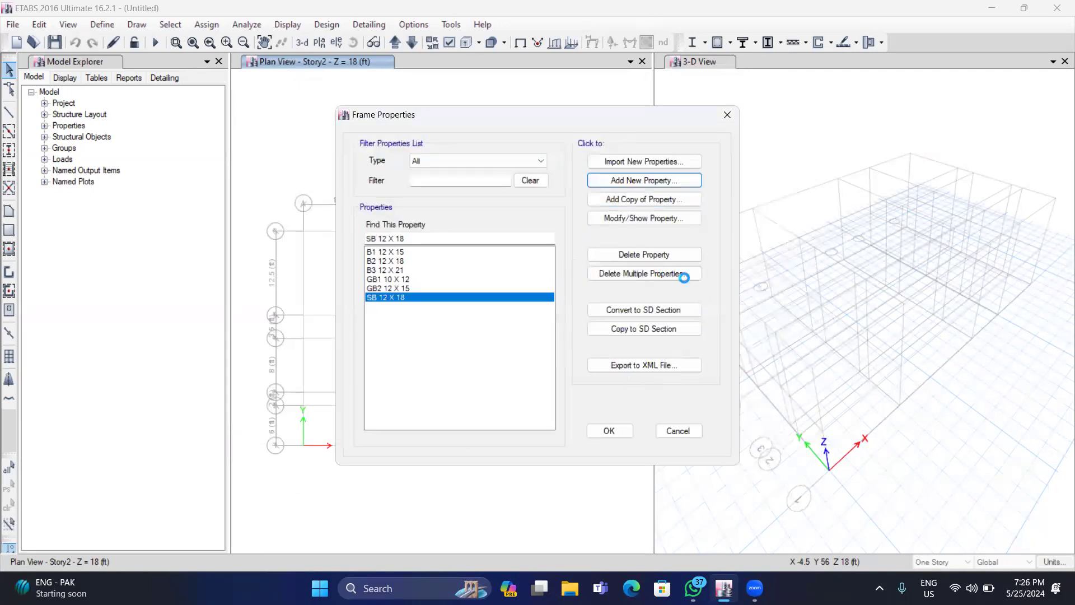
{"action": "left_click", "coordinate": [489, 123]}
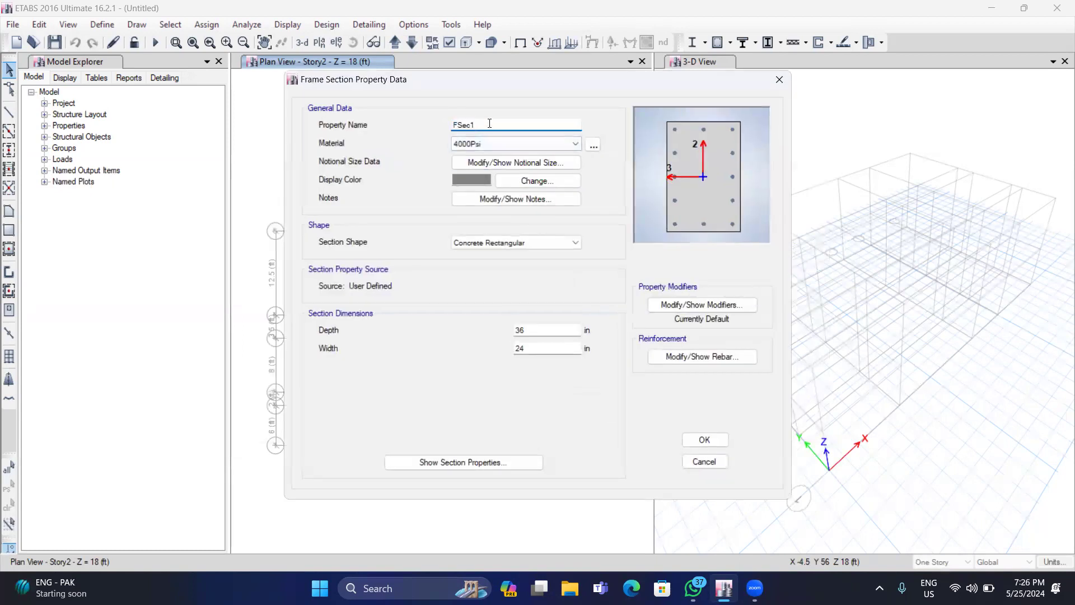
{"action": "key", "text": "BackSpace"}
{"action": "key", "text": "BackSpace"}
{"action": "key", "text": "BackSpace"}
{"action": "key", "text": "BackSpace"}
{"action": "type", "text": "C"}
{"action": "type", "text": "1 10 X"}
Set the C1 section's depth to 15 in and width to 10 in, and accept it
{"action": "left_click", "coordinate": [534, 331]}
{"action": "type", "text": "1"}
{"action": "left_click", "coordinate": [531, 348]}
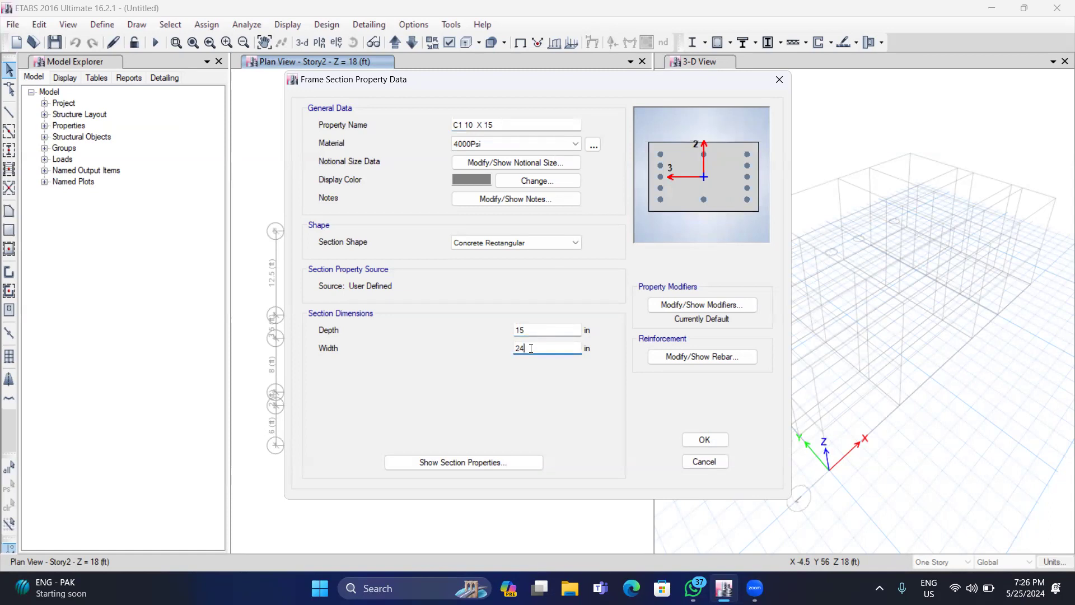
{"action": "left_click", "coordinate": [708, 434]}
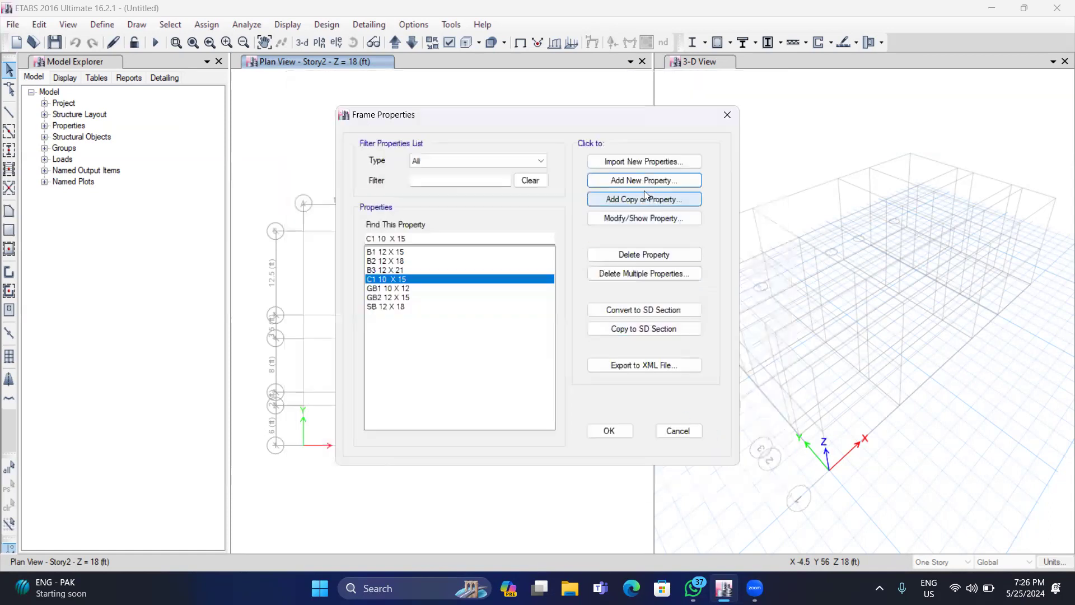
Add a copy of the C1 section named C2 10 X 18 with a depth of 18 in
{"action": "left_click", "coordinate": [624, 200]}
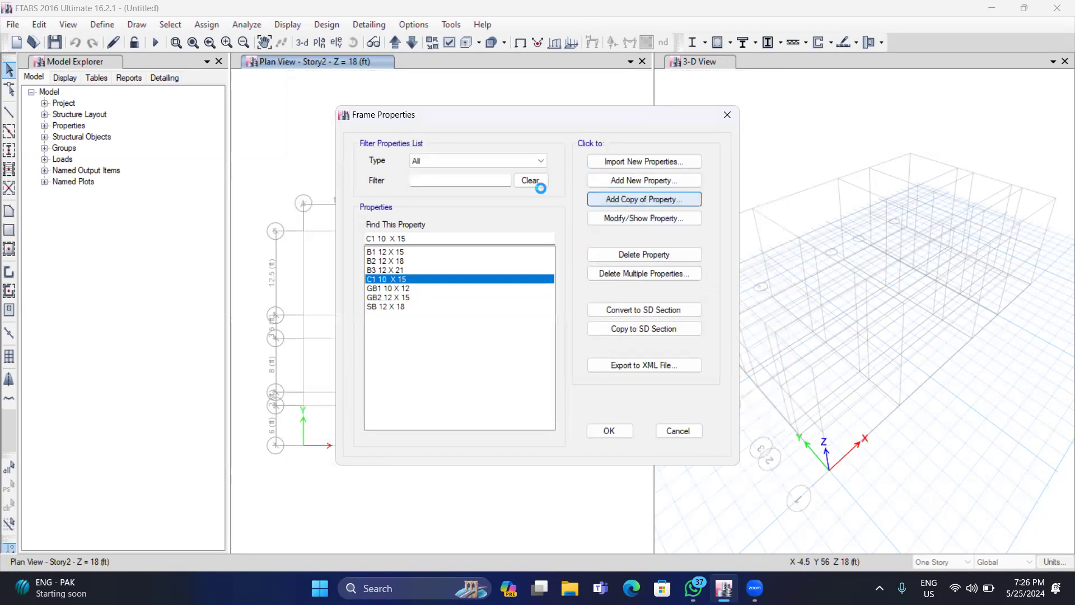
{"action": "key", "text": "BackSpace"}
{"action": "type", "text": "C2 10 X 18"}
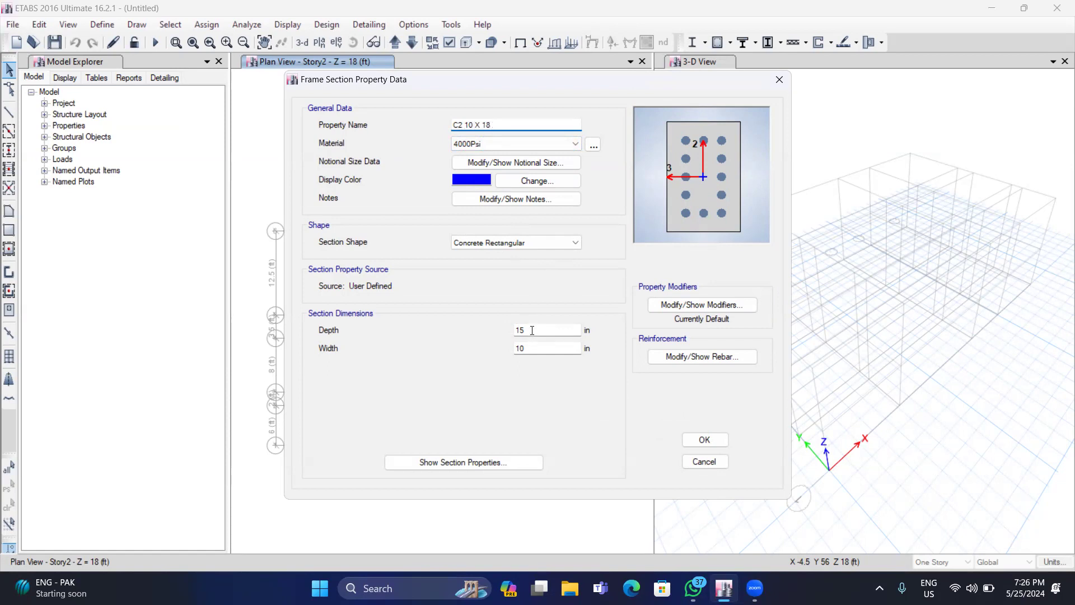
{"action": "left_click", "coordinate": [532, 330]}
{"action": "type", "text": "8"}
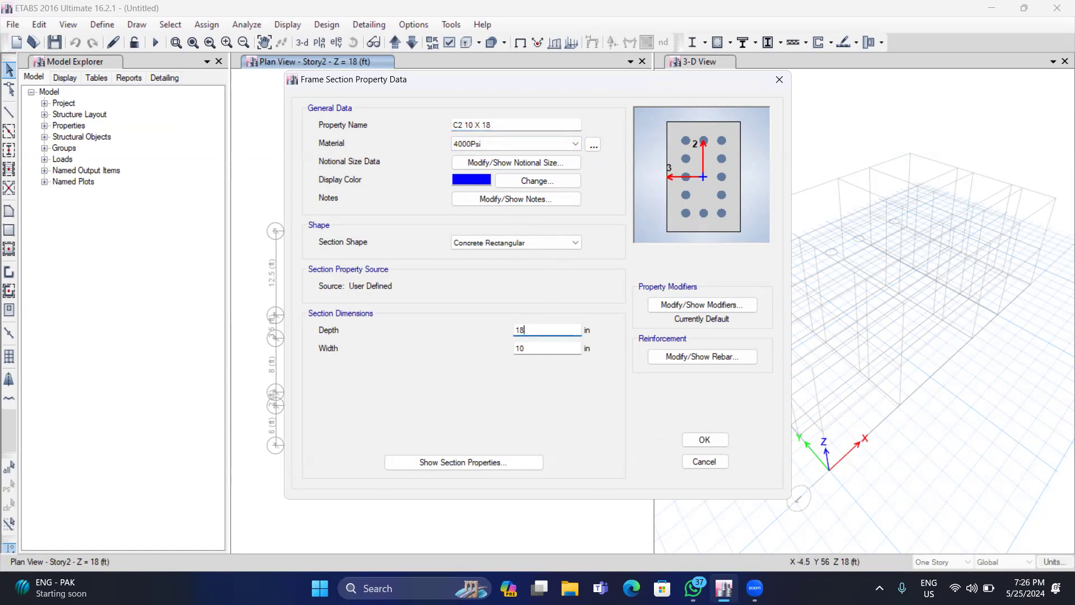
{"action": "left_click", "coordinate": [705, 440]}
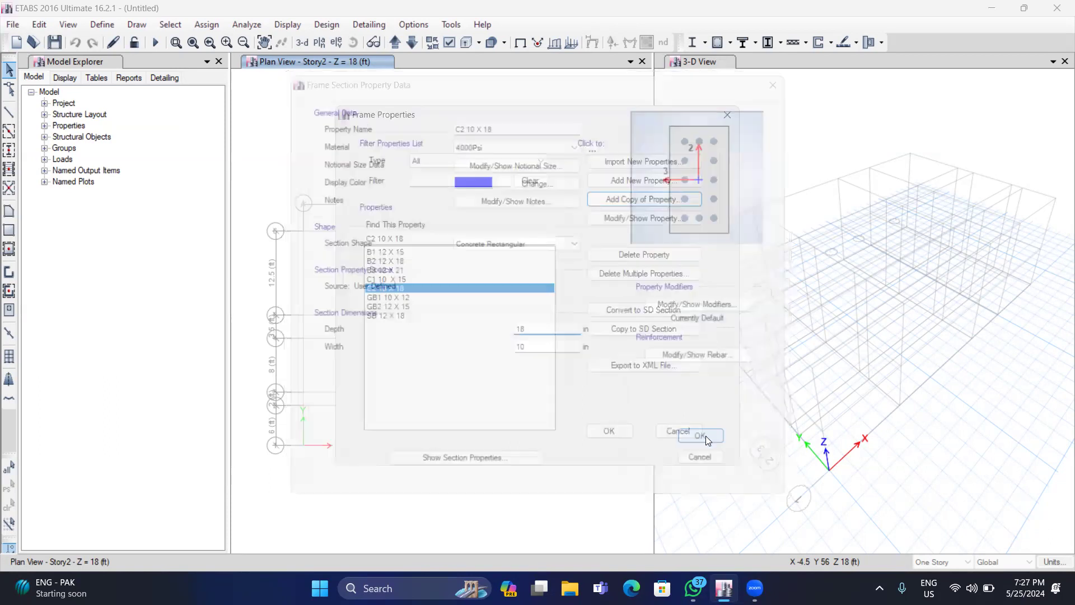
Add a copy of the C2 section named C3 15 X 18 with a width of 15 in
{"action": "left_click", "coordinate": [619, 201]}
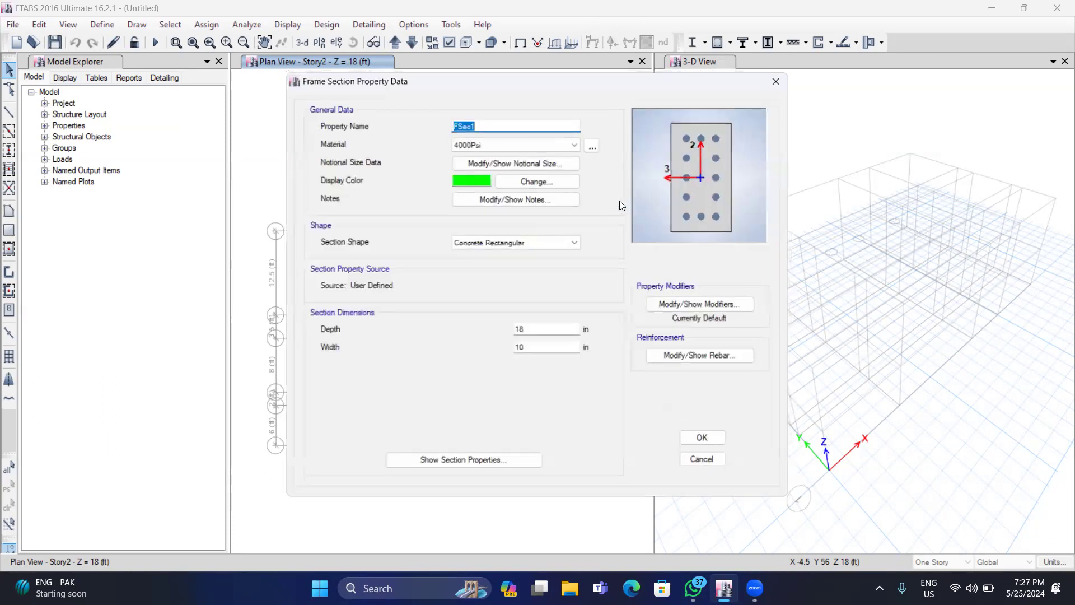
{"action": "key", "text": "BackSpace"}
{"action": "type", "text": "C3 15 X 18"}
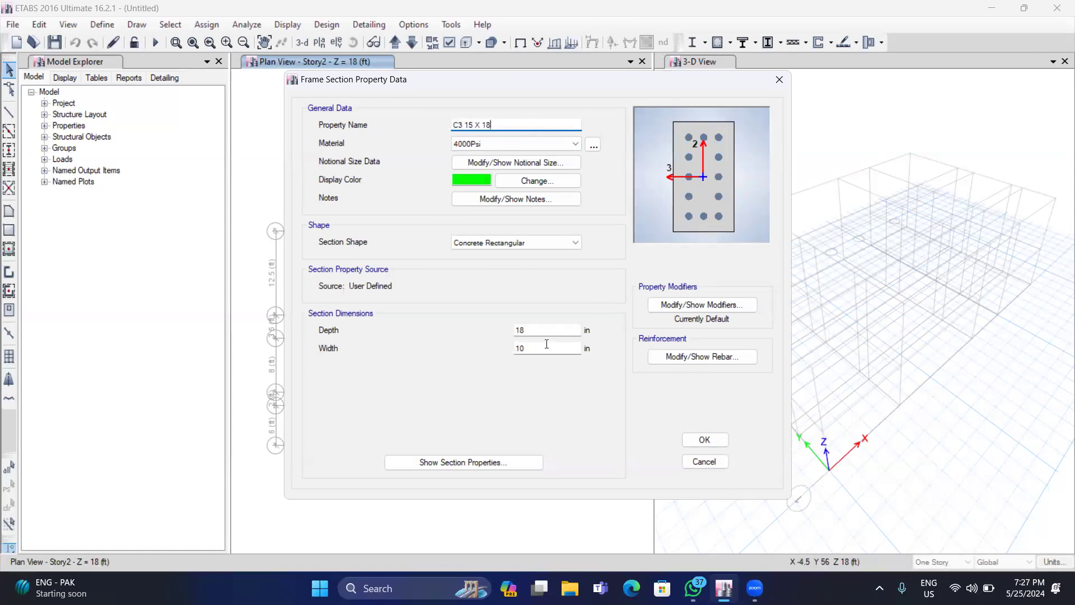
{"action": "left_click", "coordinate": [547, 343]}
{"action": "key", "text": "BackSpace"}
{"action": "left_click", "coordinate": [704, 441]}
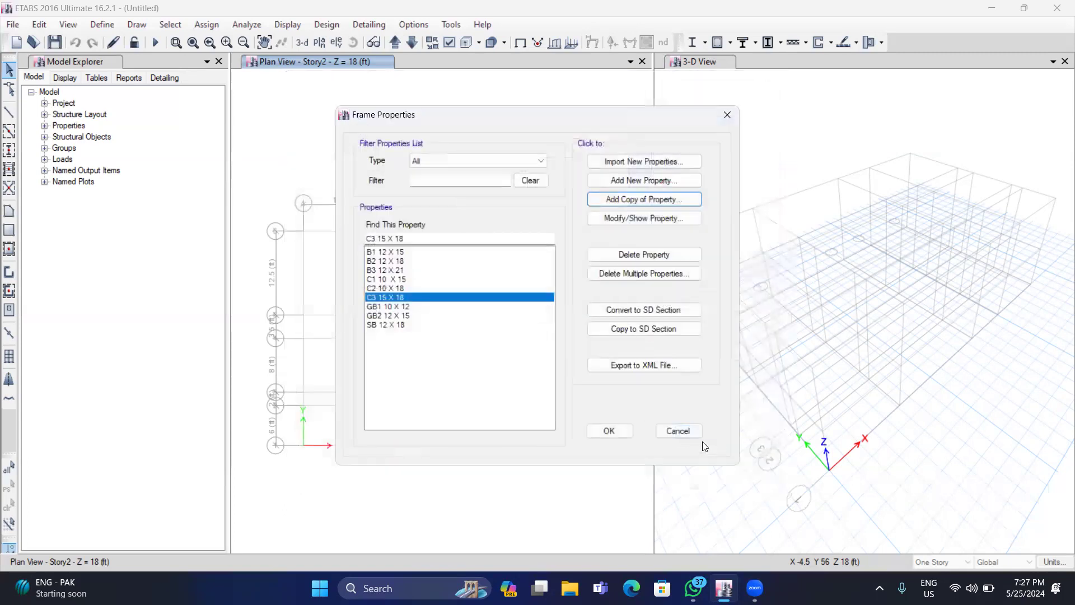
Add a copy of the C3 section and name it C4 12 X 21
{"action": "left_click", "coordinate": [661, 201]}
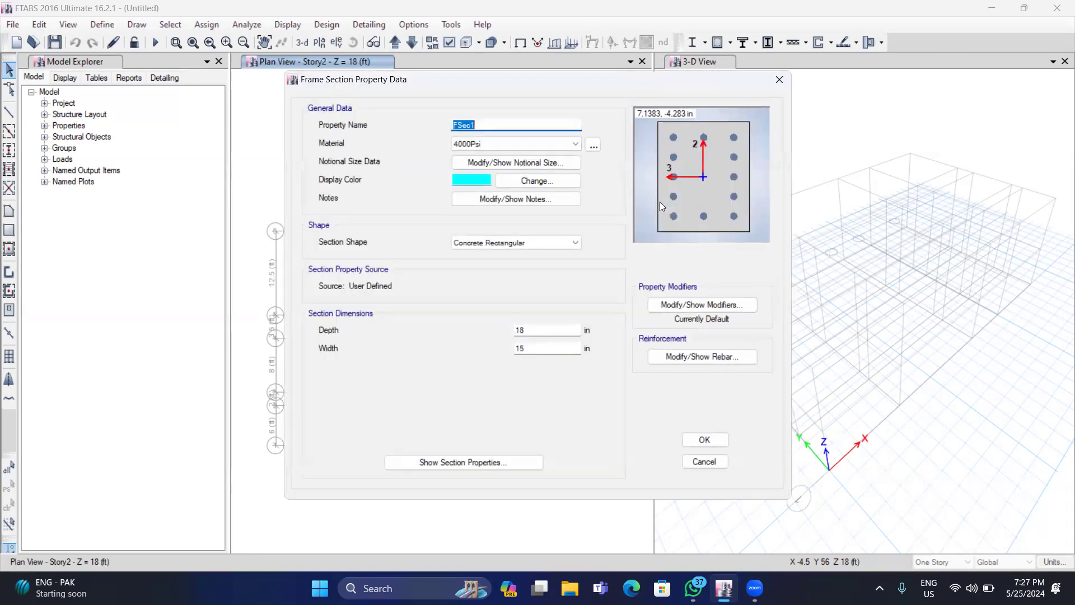
{"action": "key", "text": "BackSpace"}
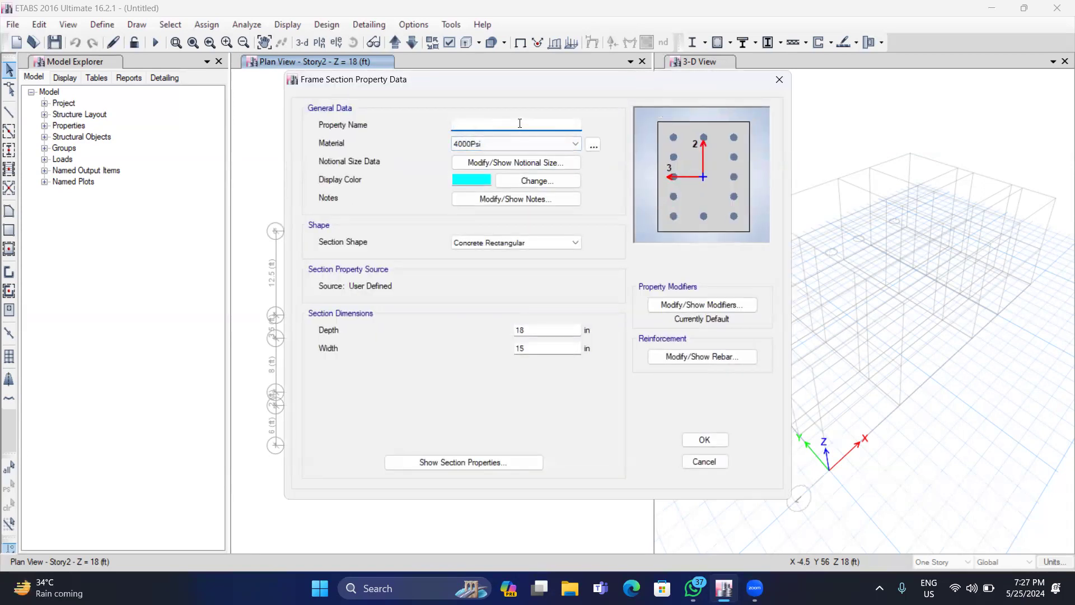
{"action": "type", "text": "C4 12 X 21"}
Set the C4 section's depth to 21 in and width to 12 in
{"action": "double_click", "coordinate": [536, 328]}
{"action": "key", "text": "BackSpace"}
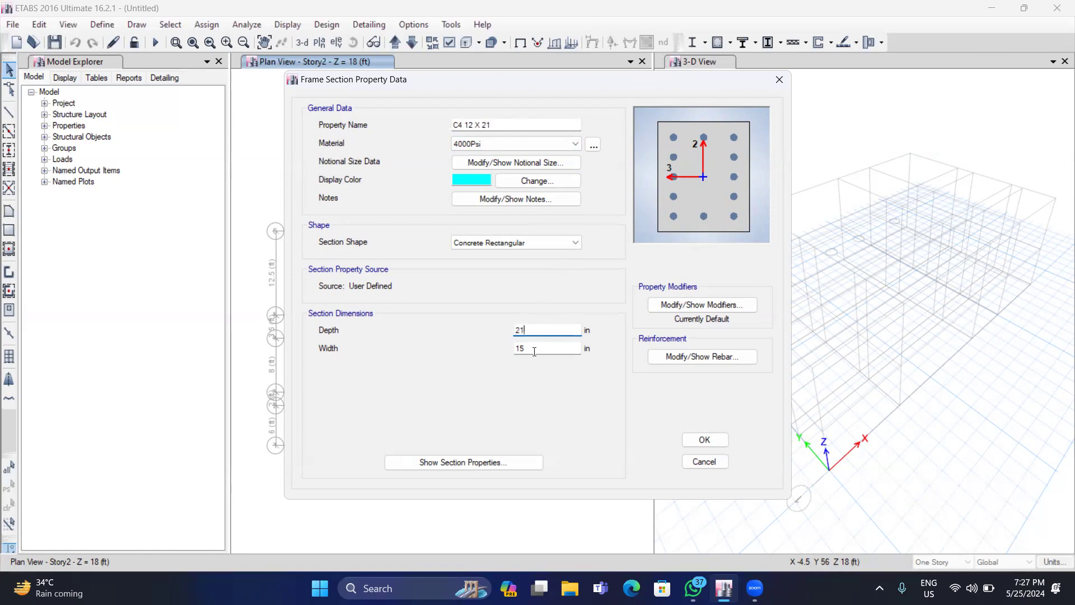
{"action": "left_click", "coordinate": [534, 351]}
{"action": "key", "text": "BackSpace"}
{"action": "key", "text": "BackSpace"}
{"action": "type", "text": "1"}
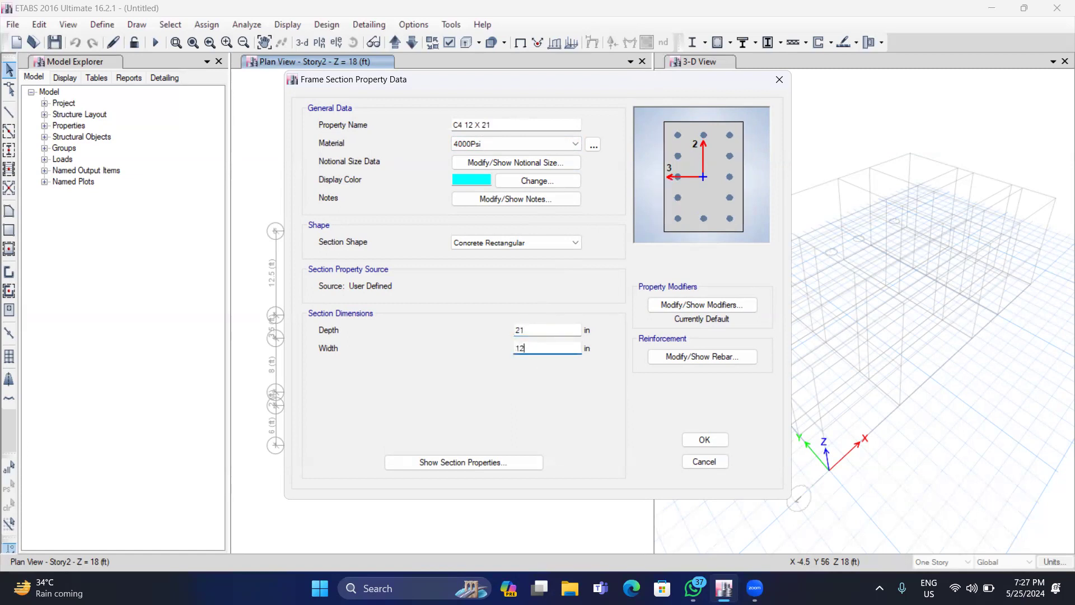
Accept the C4 12 X 21 section and finish the frame section definitions
{"action": "left_click", "coordinate": [709, 440]}
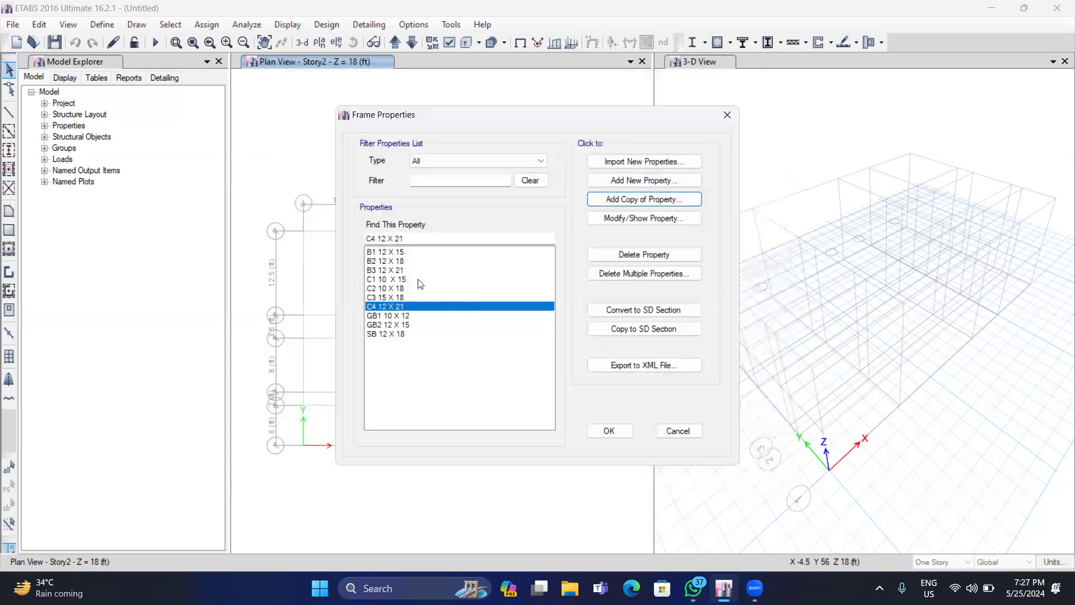
{"action": "left_click", "coordinate": [402, 253]}
{"action": "left_click", "coordinate": [610, 432]}
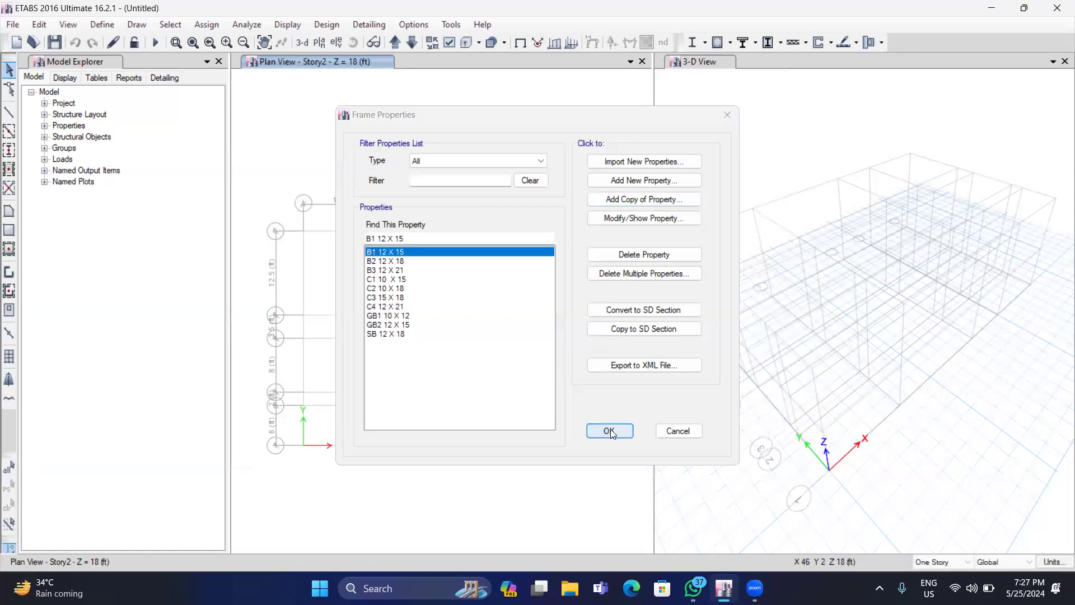
Check the column layout in the WhatsApp plan image, return to ETABS, and start quick column drawing applied to all stories
{"action": "left_click", "coordinate": [693, 588]}
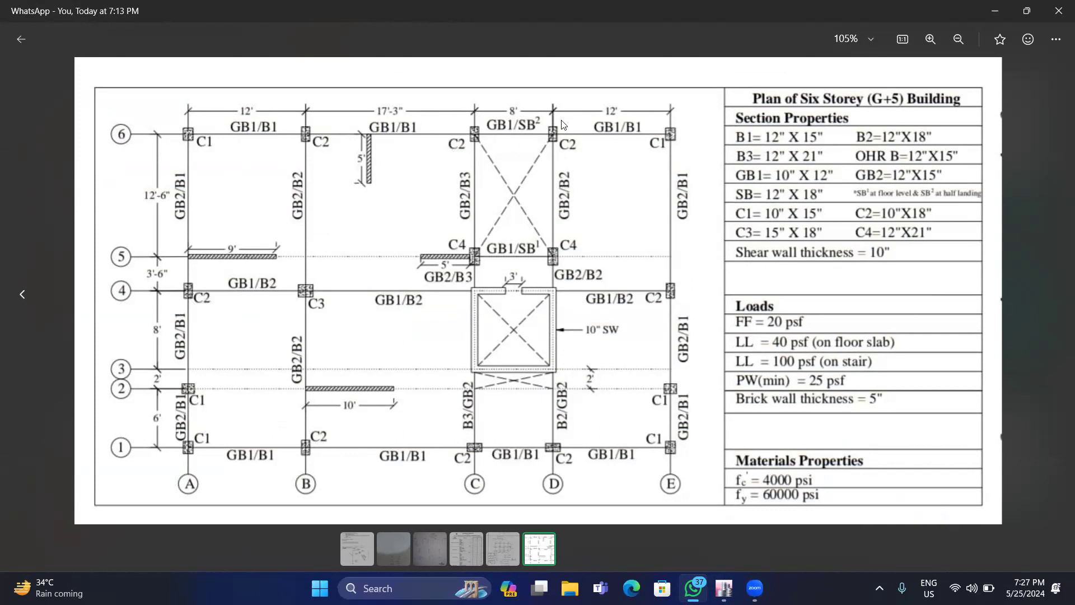
{"action": "left_click", "coordinate": [727, 583]}
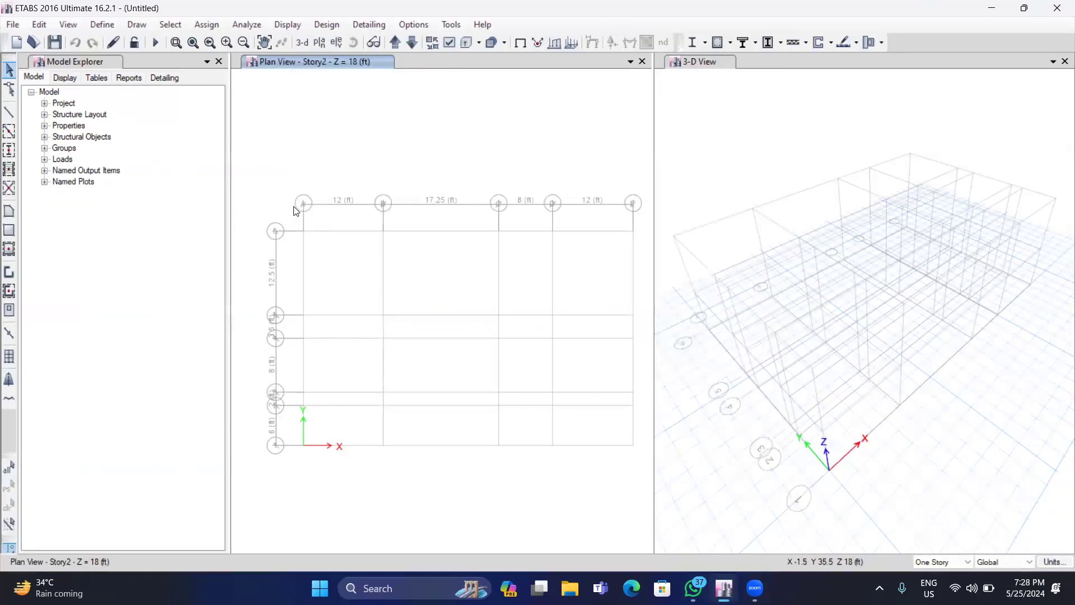
{"action": "left_click", "coordinate": [8, 152]}
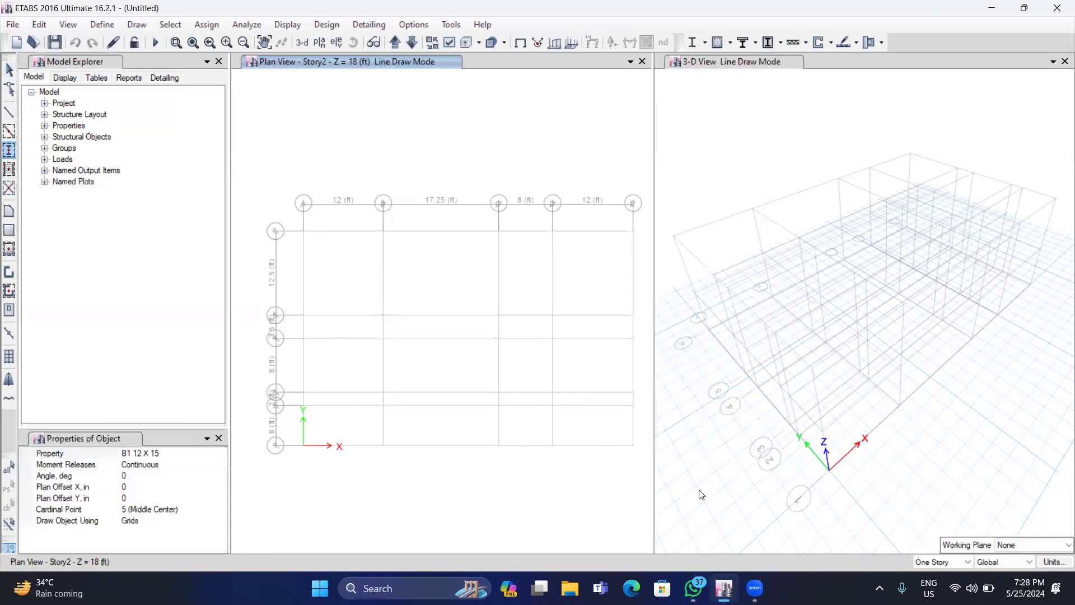
{"action": "left_click", "coordinate": [966, 562]}
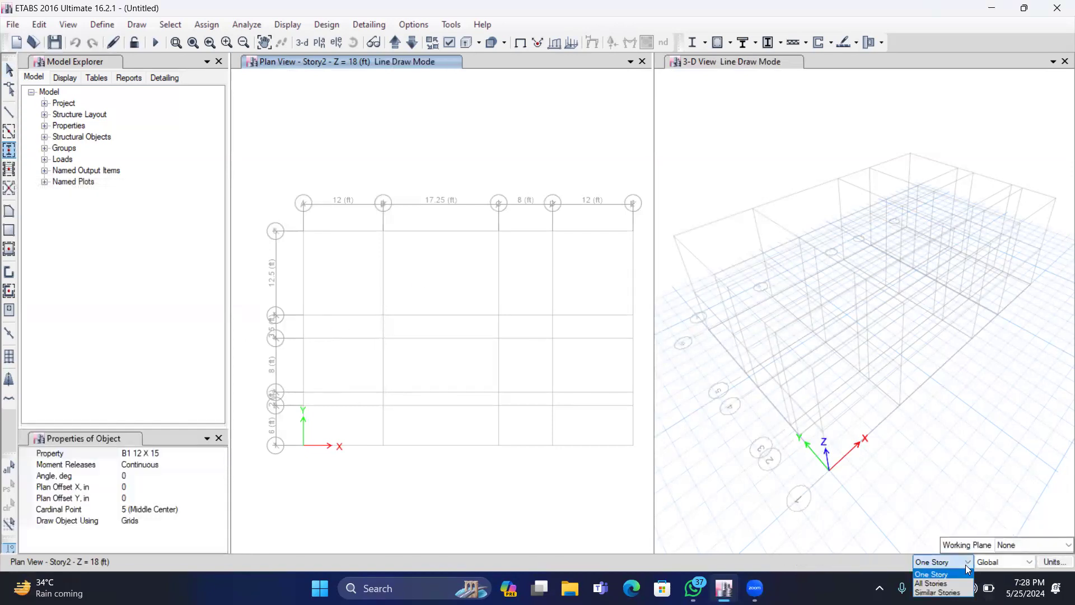
{"action": "left_click", "coordinate": [930, 583]}
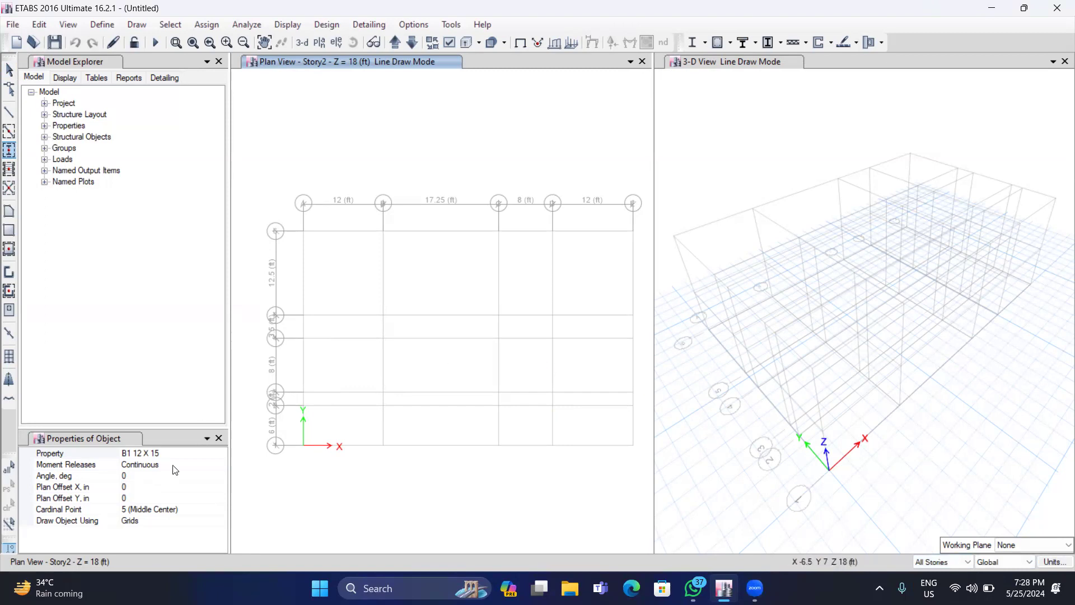
Draw C1 10 X 15 columns at a 90-degree angle at grid intersections A-6, A-1 and E-6, following the plan image
{"action": "left_click", "coordinate": [202, 453]}
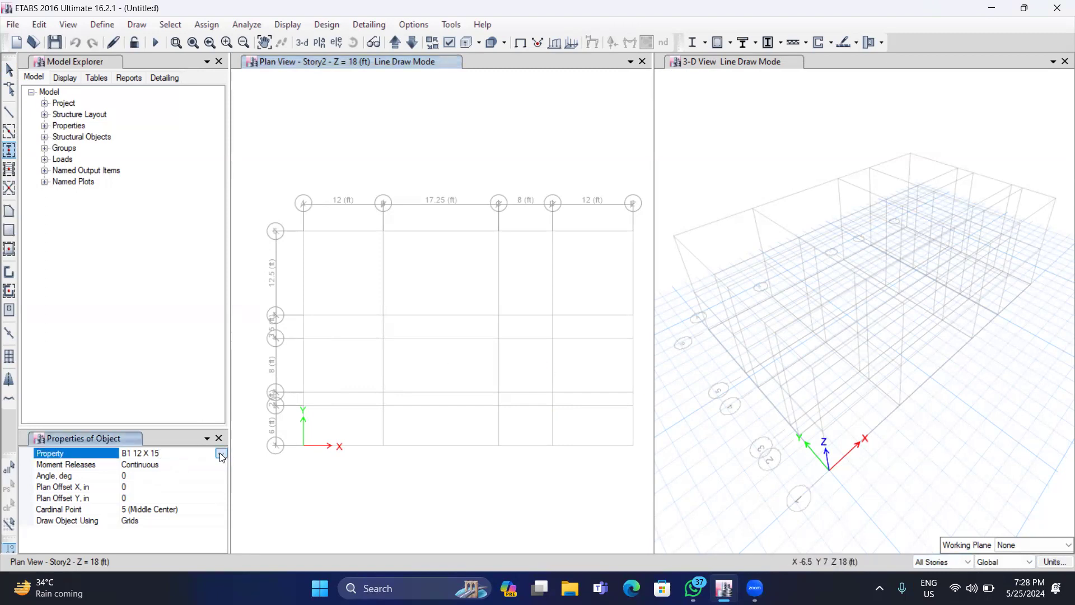
{"action": "left_click", "coordinate": [221, 453]}
{"action": "left_click", "coordinate": [151, 500]}
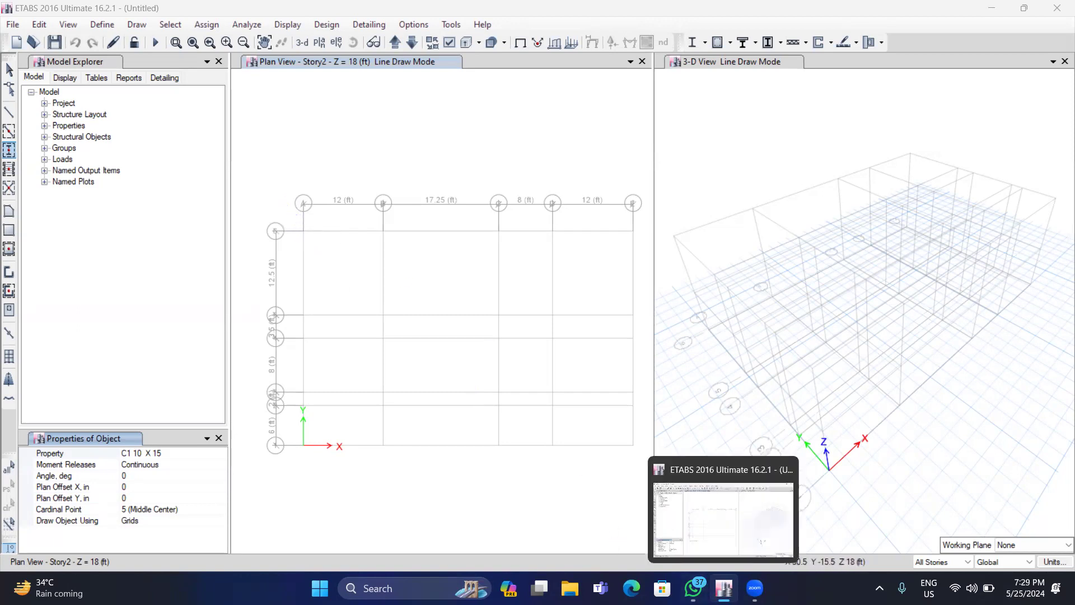
{"action": "left_click", "coordinate": [694, 588]}
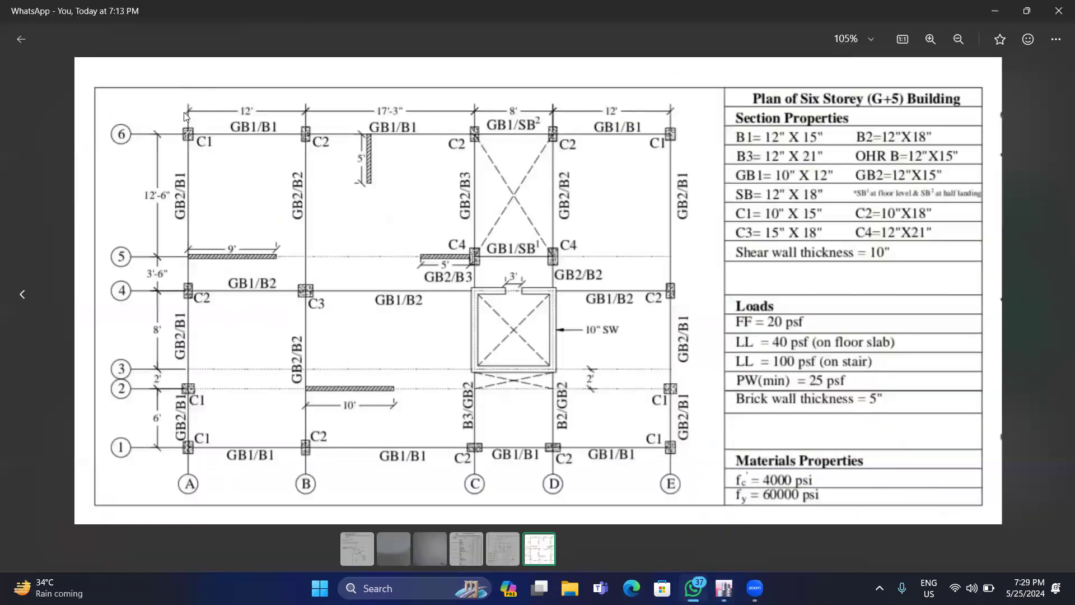
{"action": "left_click", "coordinate": [724, 588]}
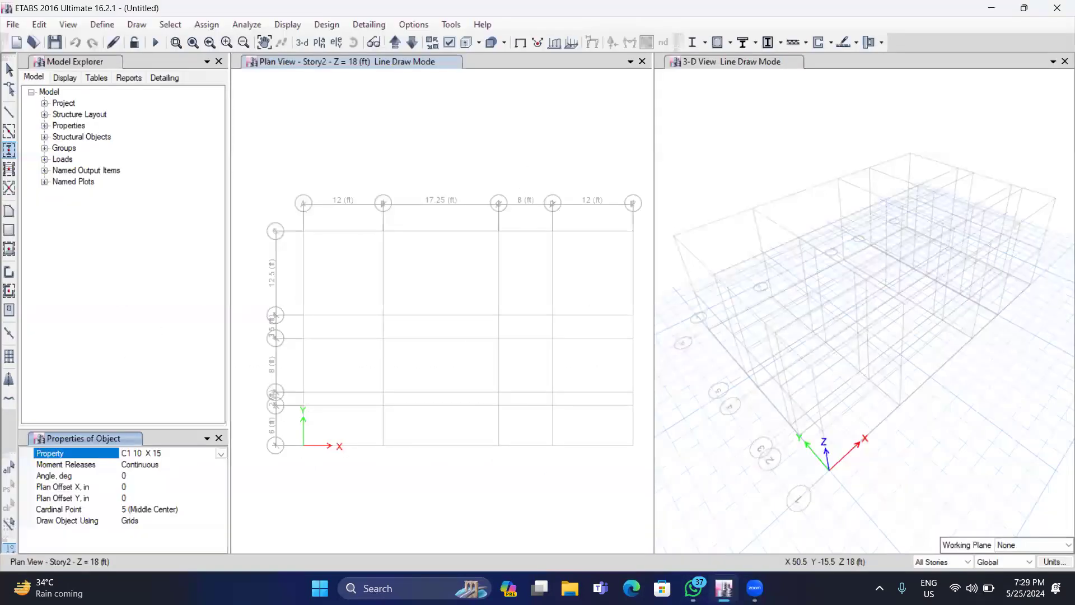
{"action": "left_click", "coordinate": [139, 477]}
{"action": "type", "text": "90"}
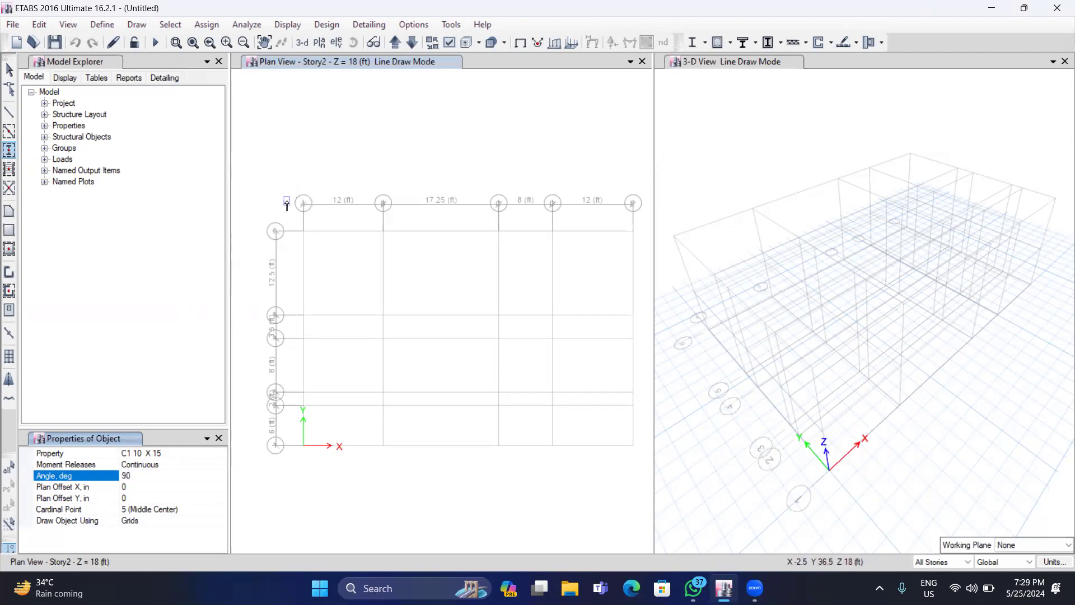
{"action": "left_click_drag", "start_coordinate": [292, 213], "coordinate": [318, 252]}
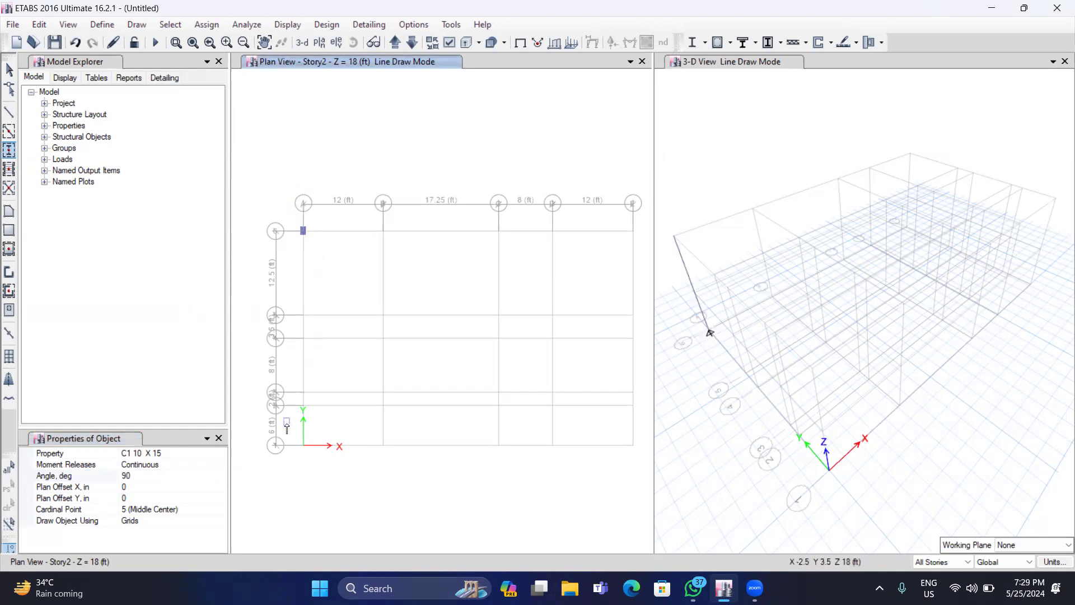
{"action": "left_click_drag", "start_coordinate": [285, 423], "coordinate": [333, 457]}
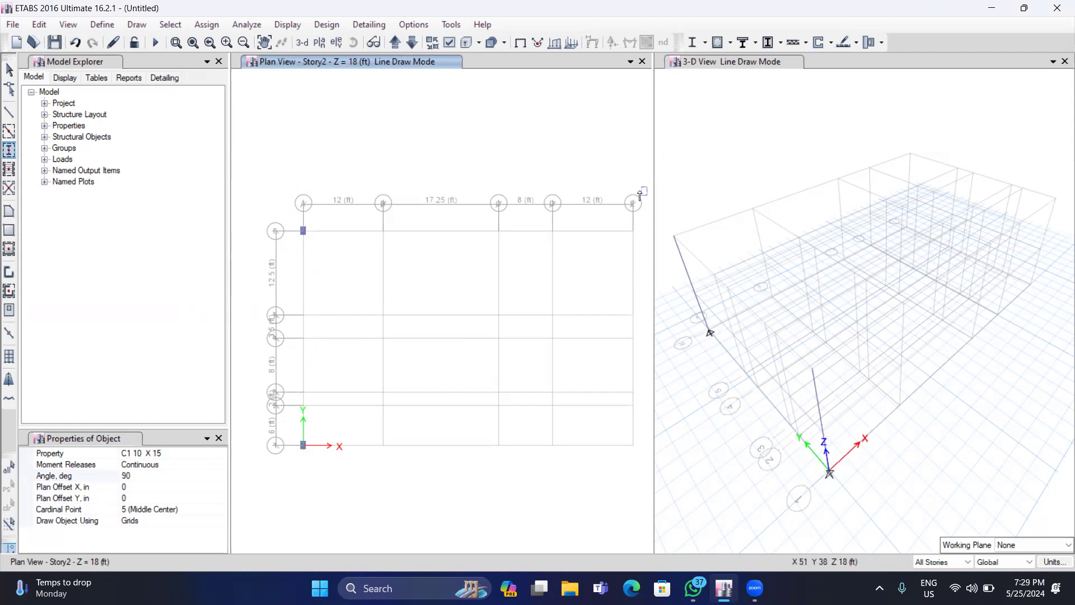
{"action": "left_click_drag", "start_coordinate": [605, 224], "coordinate": [646, 255]}
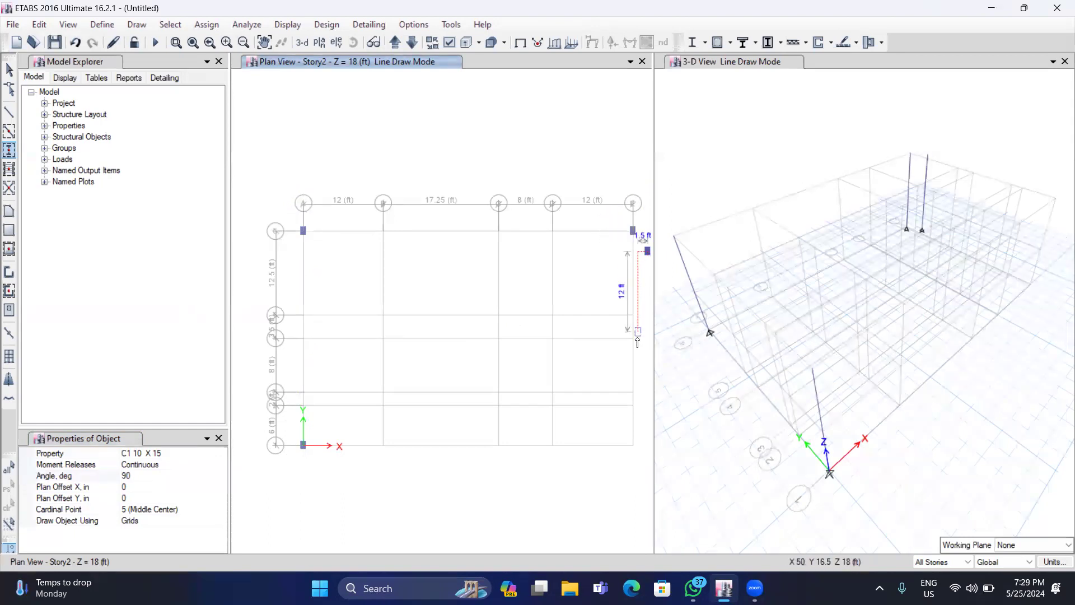
Leave column drawing and remove the stray column outside grid line E near grid 6
{"action": "key", "text": "Escape"}
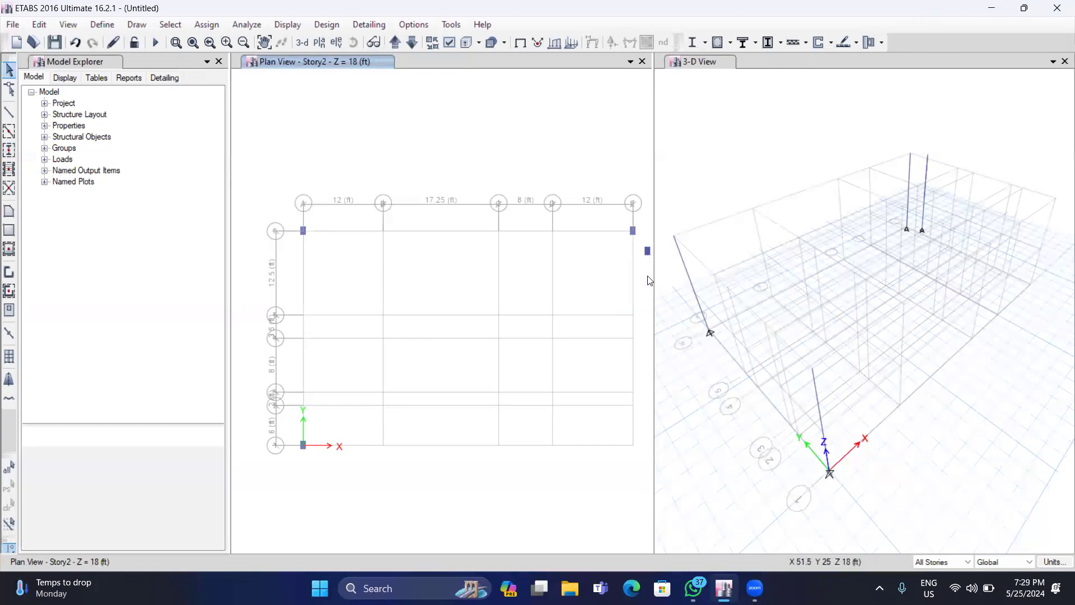
{"action": "left_click", "coordinate": [648, 255]}
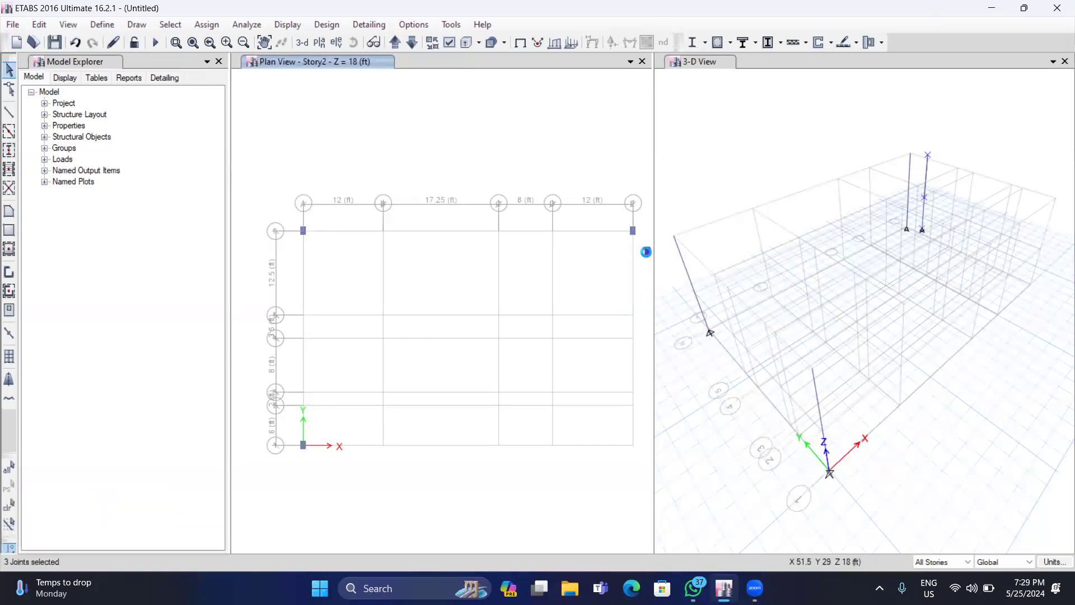
{"action": "left_click", "coordinate": [647, 255]}
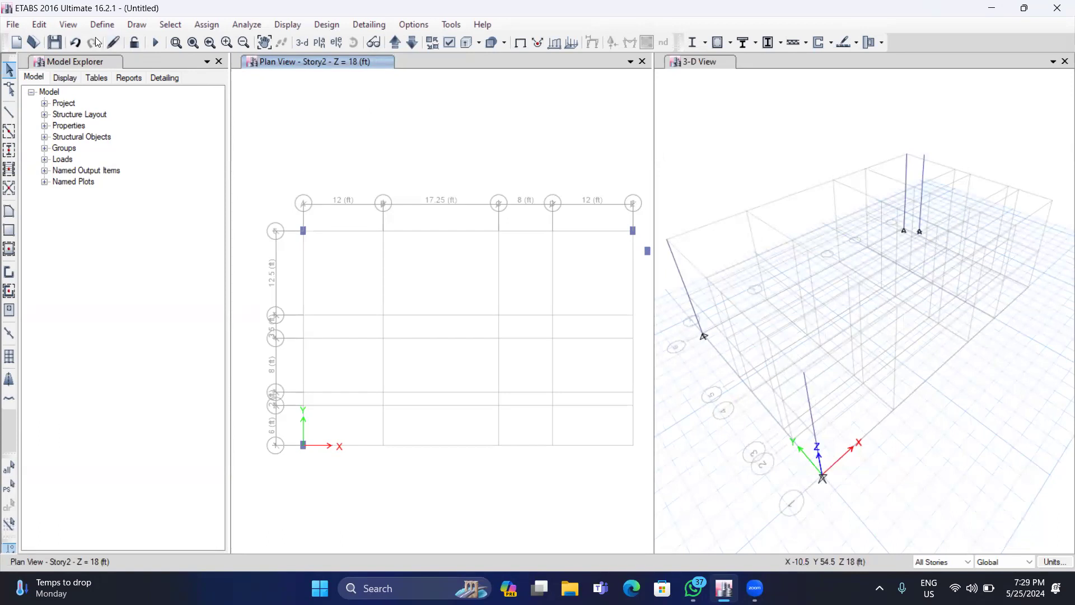
{"action": "left_click", "coordinate": [76, 43]}
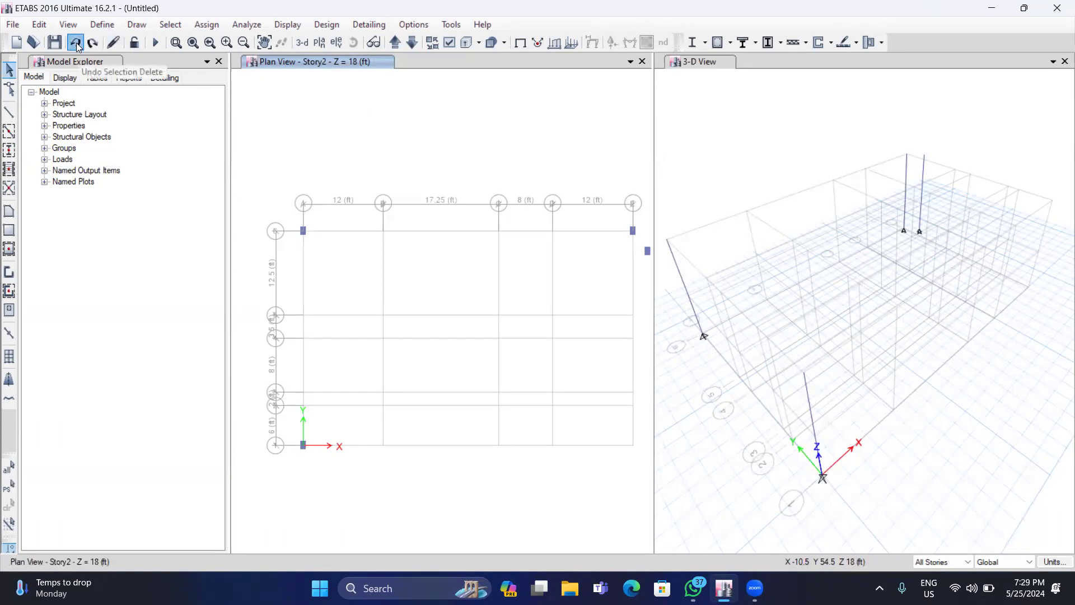
Draw a C1 10 X 15 column at 90 degrees at grid E-1, and C1 columns at 0 degrees at grids A-2 and E-2
{"action": "left_click", "coordinate": [6, 152]}
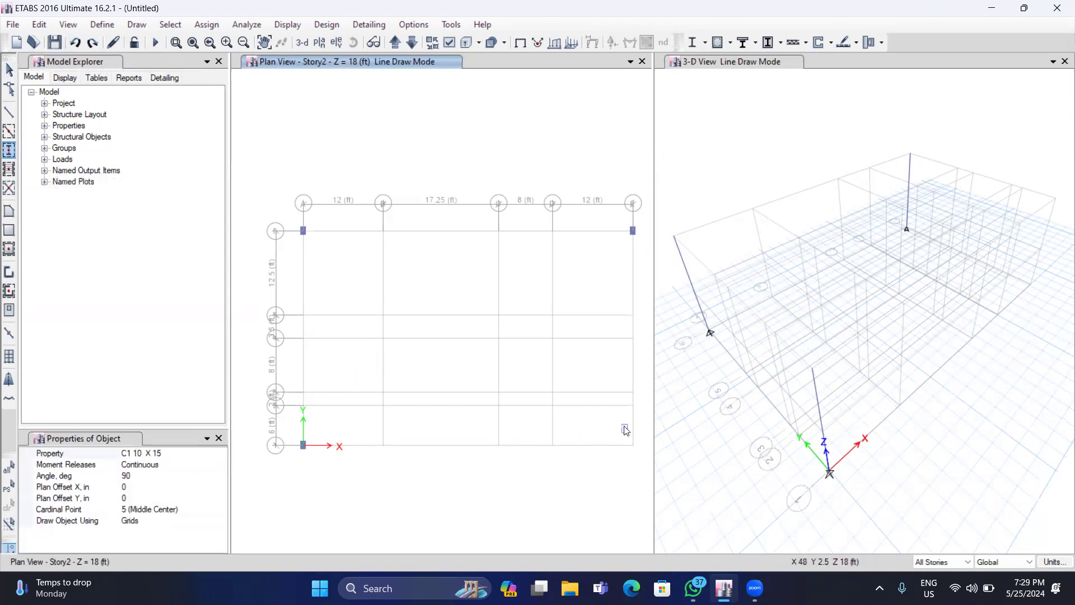
{"action": "left_click", "coordinate": [631, 443]}
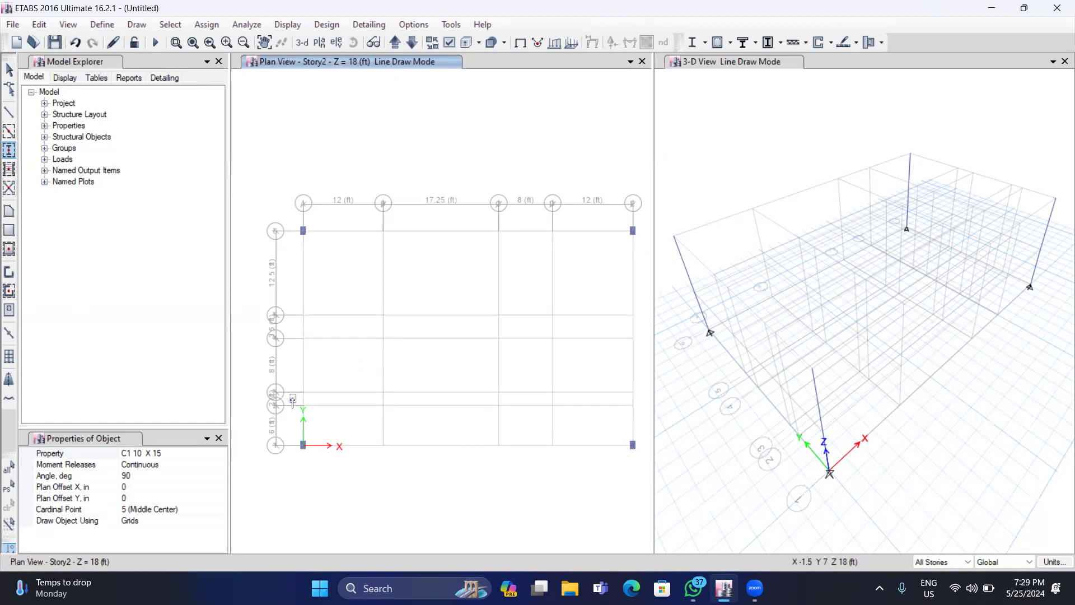
{"action": "left_click", "coordinate": [180, 453]}
{"action": "left_click", "coordinate": [142, 474]}
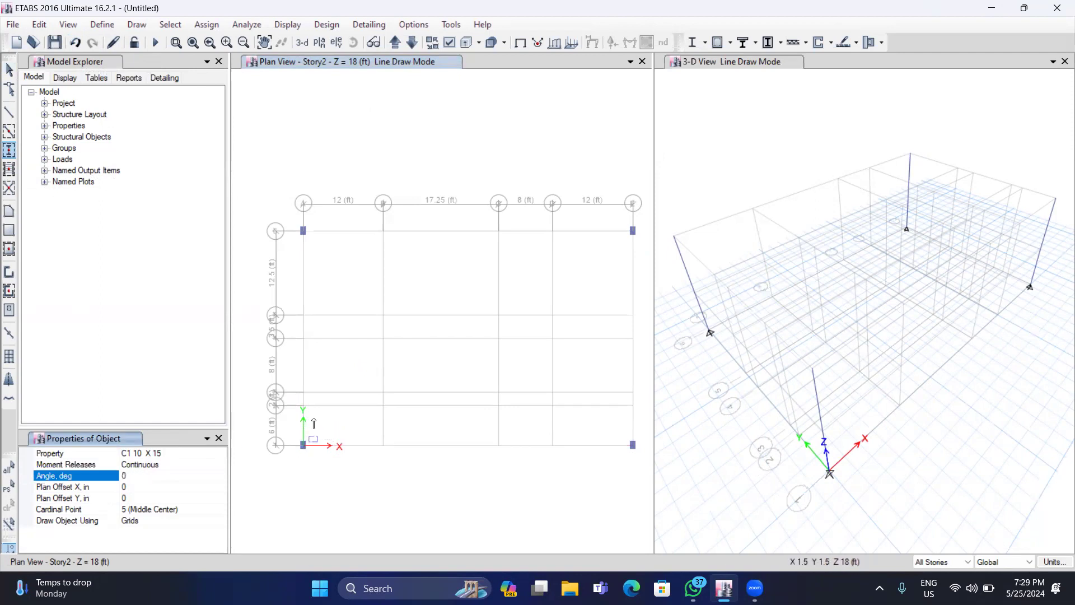
{"action": "left_click", "coordinate": [291, 403]}
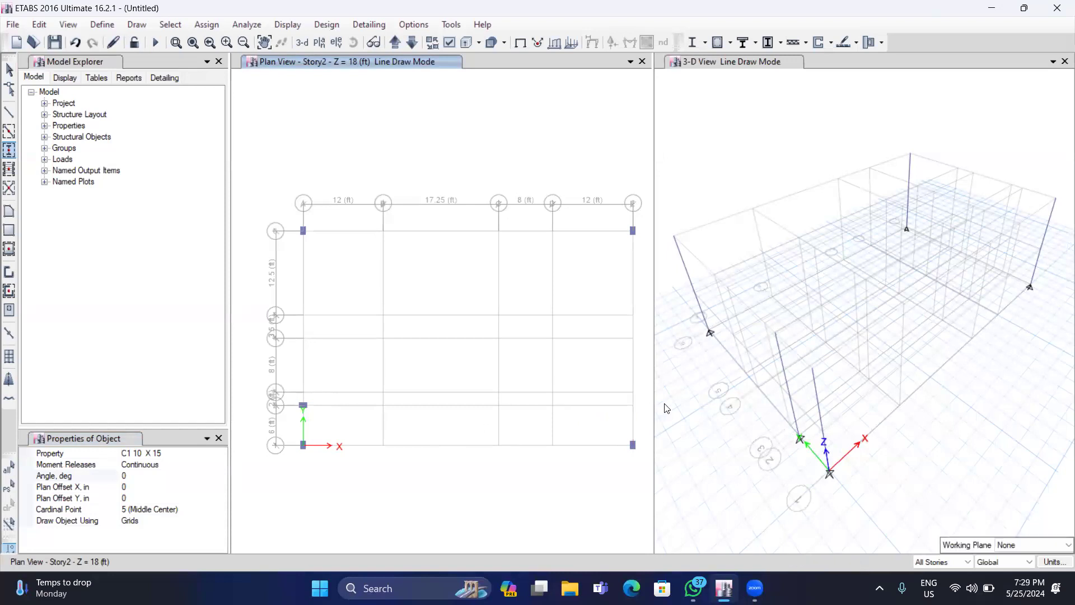
{"action": "left_click", "coordinate": [628, 405]}
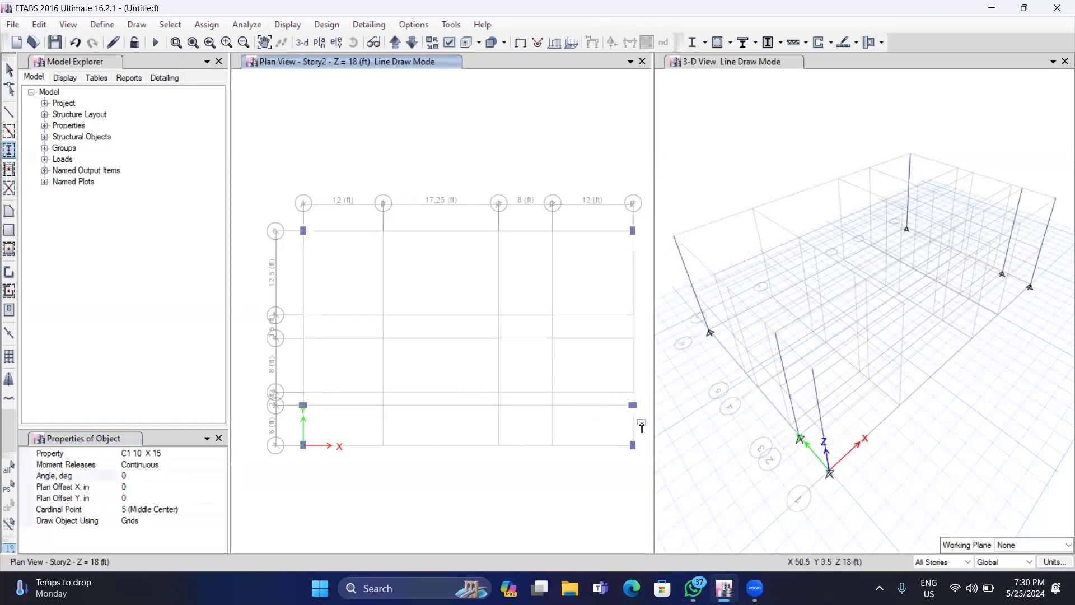
Draw C2 10 X 18 columns at a 90-degree angle at grid intersections A-4 and E-4
{"action": "left_click", "coordinate": [168, 453]}
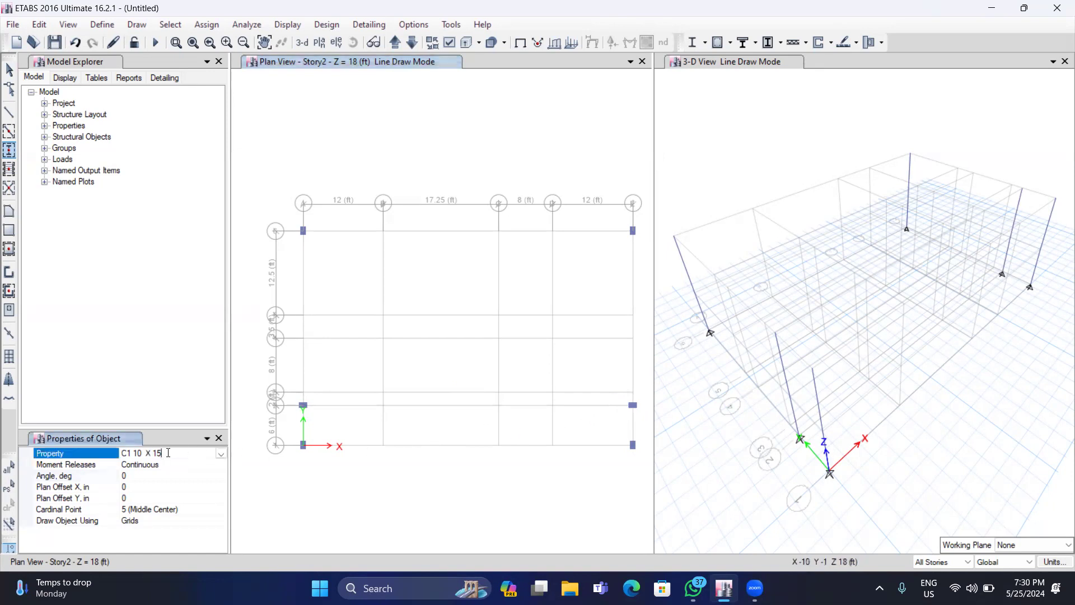
{"action": "left_click", "coordinate": [222, 453]}
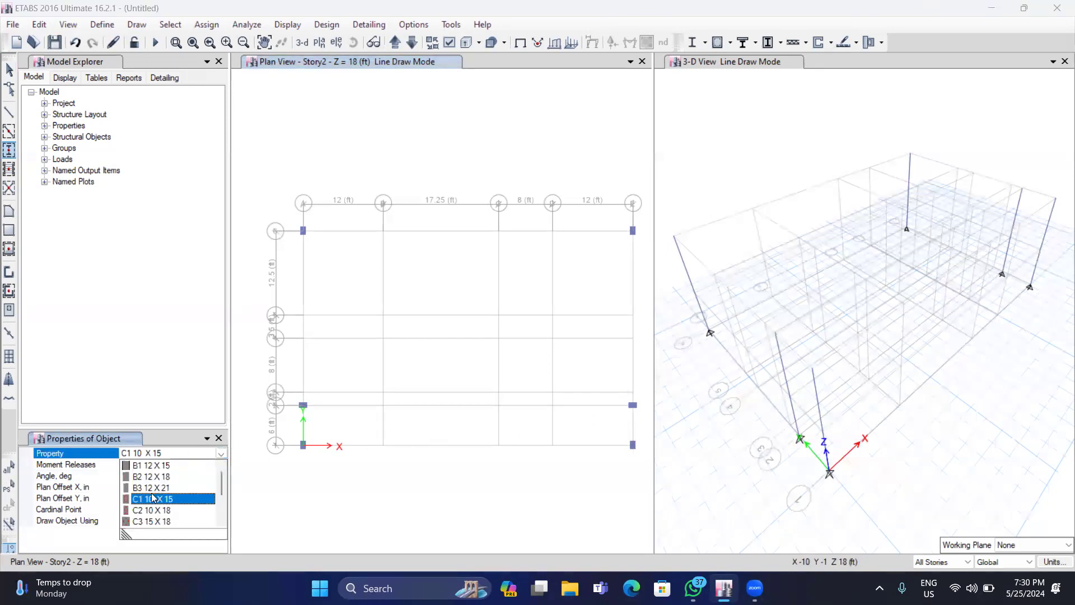
{"action": "left_click", "coordinate": [137, 510]}
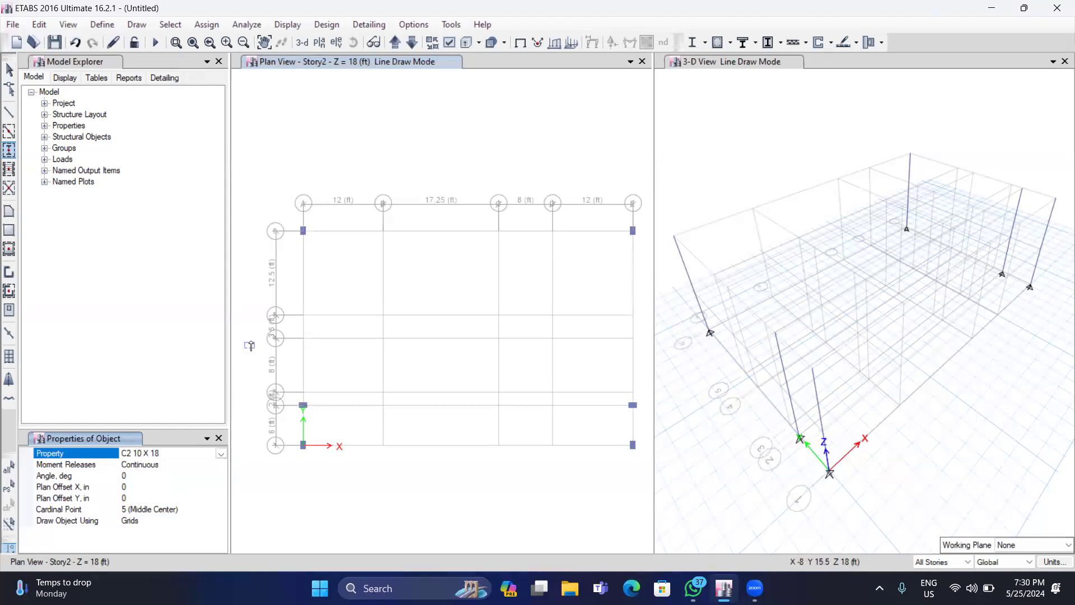
{"action": "left_click", "coordinate": [136, 476]}
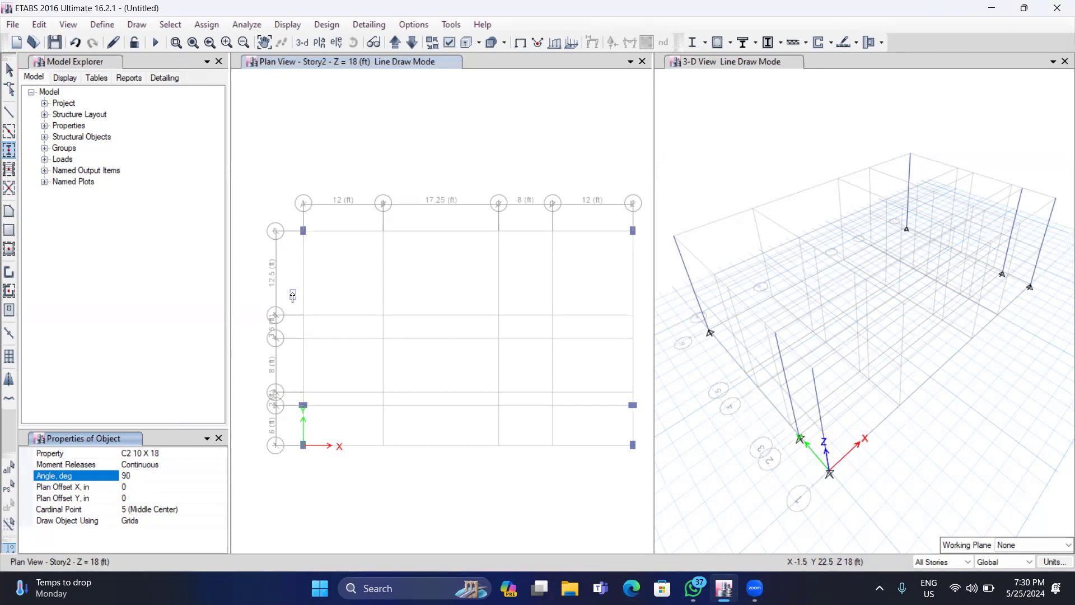
{"action": "left_click", "coordinate": [303, 337]}
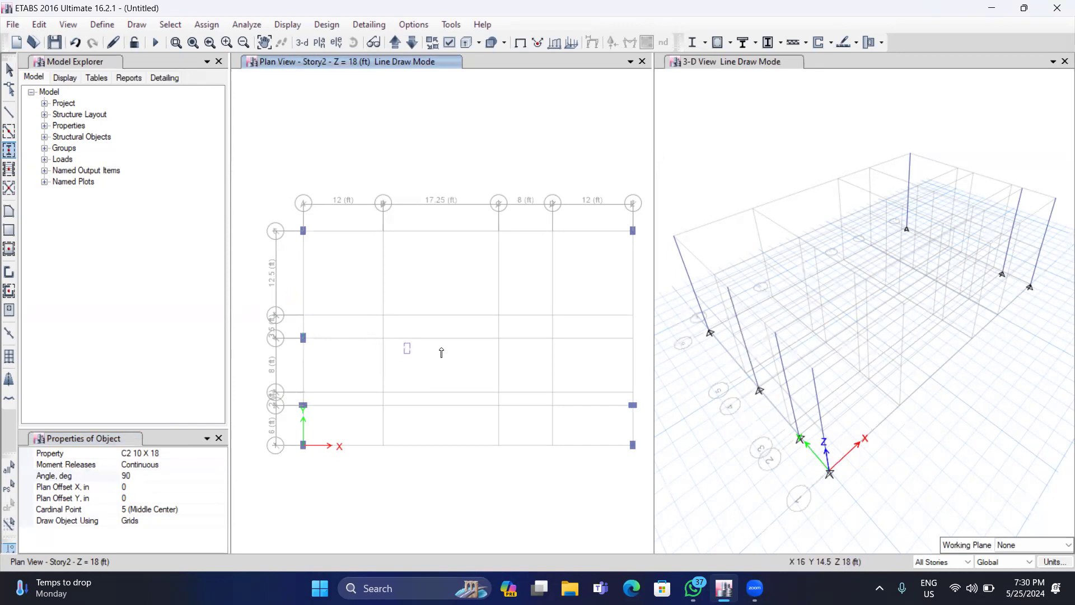
{"action": "left_click", "coordinate": [632, 338]}
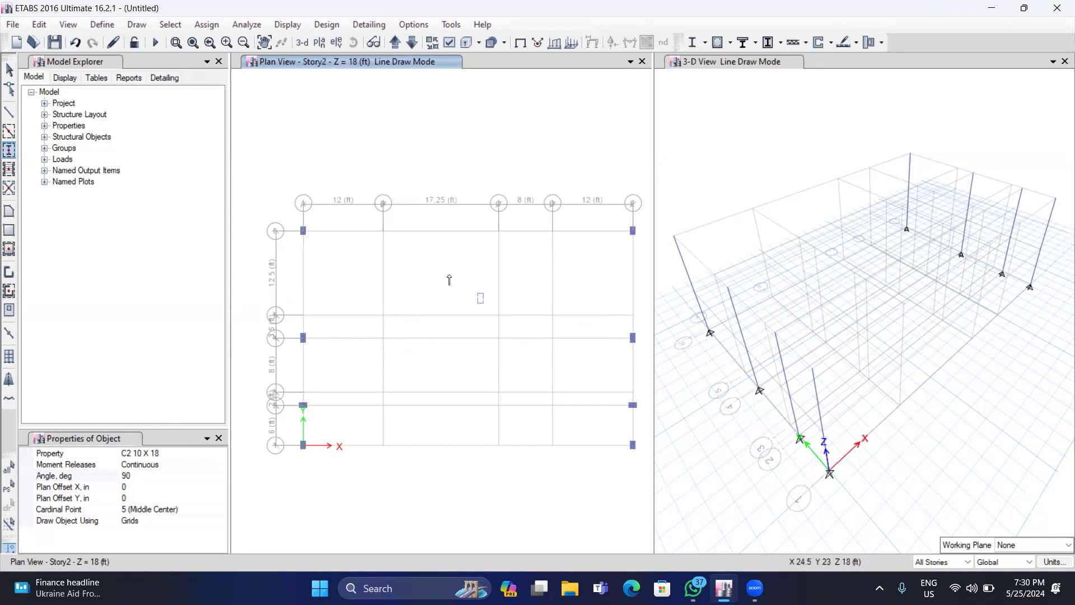
Draw C2 columns at 90 degrees at grids B-6, C-6, D-6 and B-1, and at 0 degrees at grids C-1 and D-1
{"action": "left_click_drag", "start_coordinate": [369, 221], "coordinate": [413, 263]}
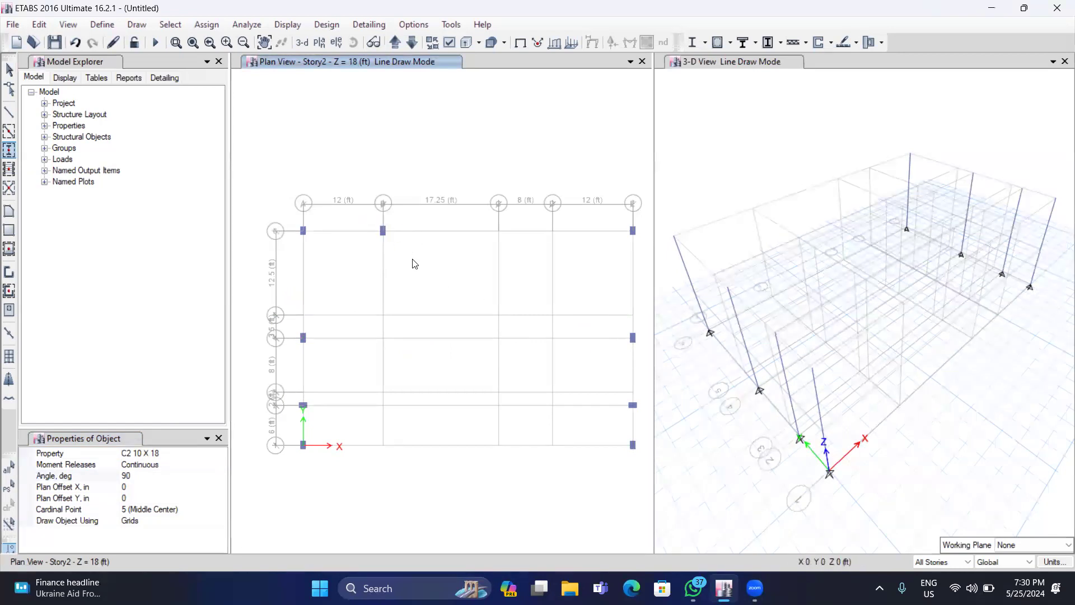
{"action": "left_click_drag", "start_coordinate": [483, 223], "coordinate": [521, 259]}
{"action": "left_click_drag", "start_coordinate": [540, 215], "coordinate": [563, 254]}
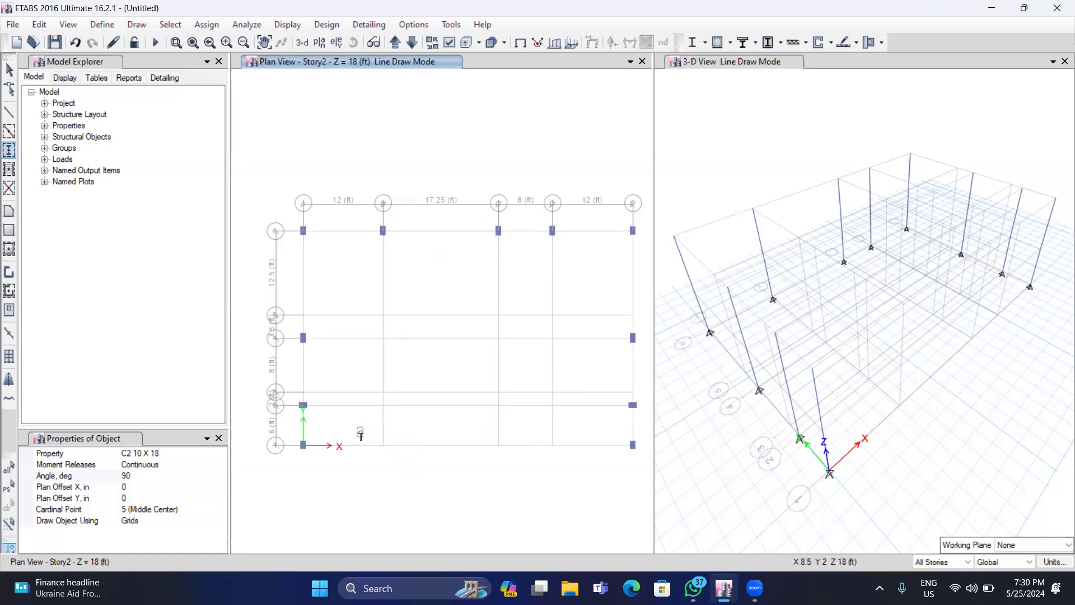
{"action": "left_click_drag", "start_coordinate": [360, 428], "coordinate": [403, 468]}
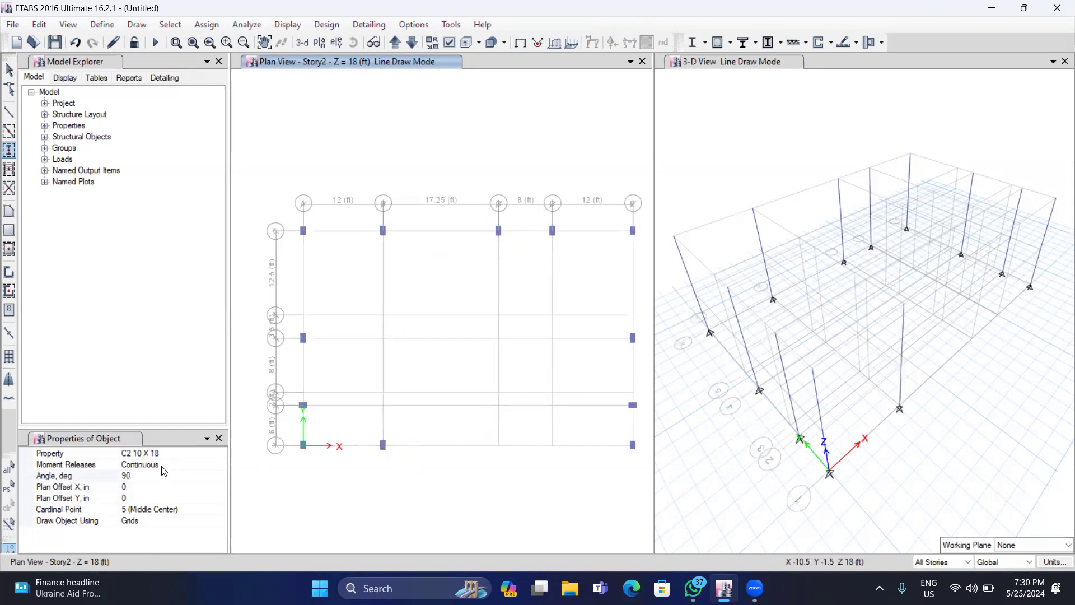
{"action": "left_click", "coordinate": [150, 475]}
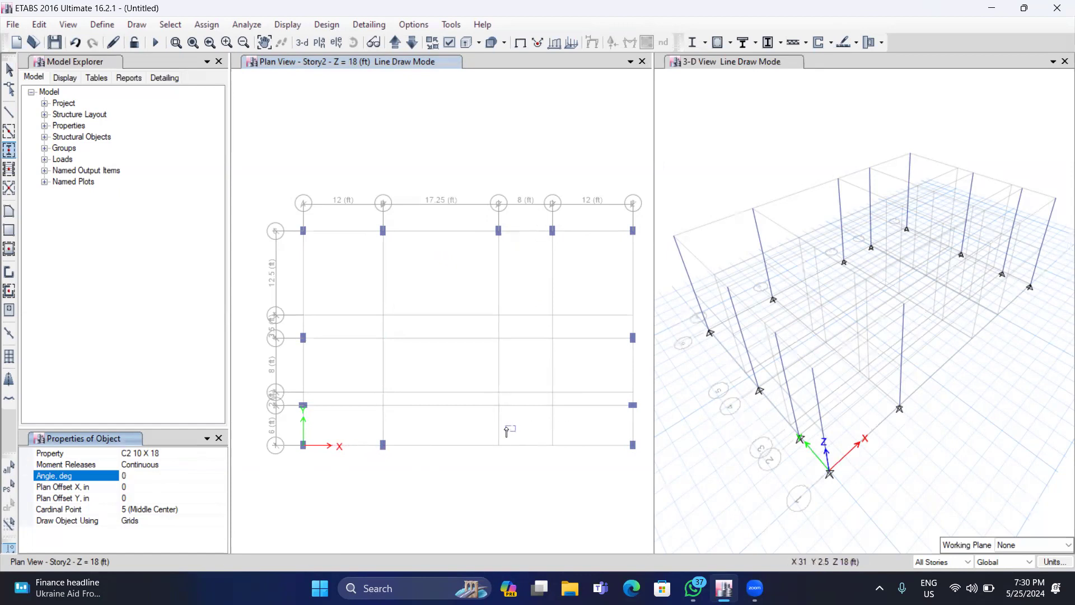
{"action": "left_click_drag", "start_coordinate": [476, 429], "coordinate": [577, 470]}
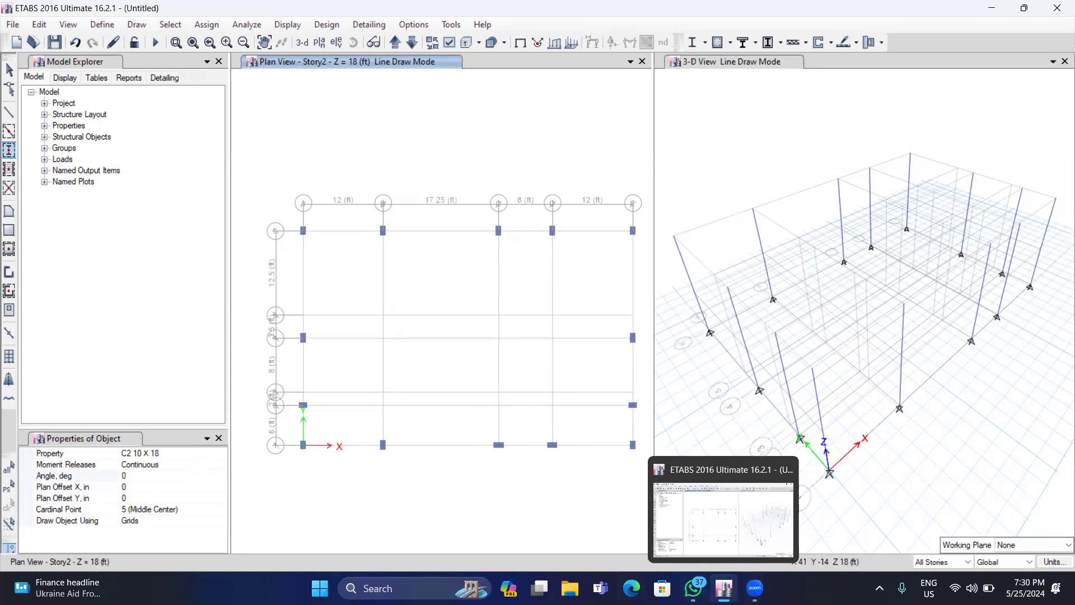
Check the plan image, and draw a C3 15 X 18 column at 0 degrees at grid intersection B-4
{"action": "left_click", "coordinate": [693, 588]}
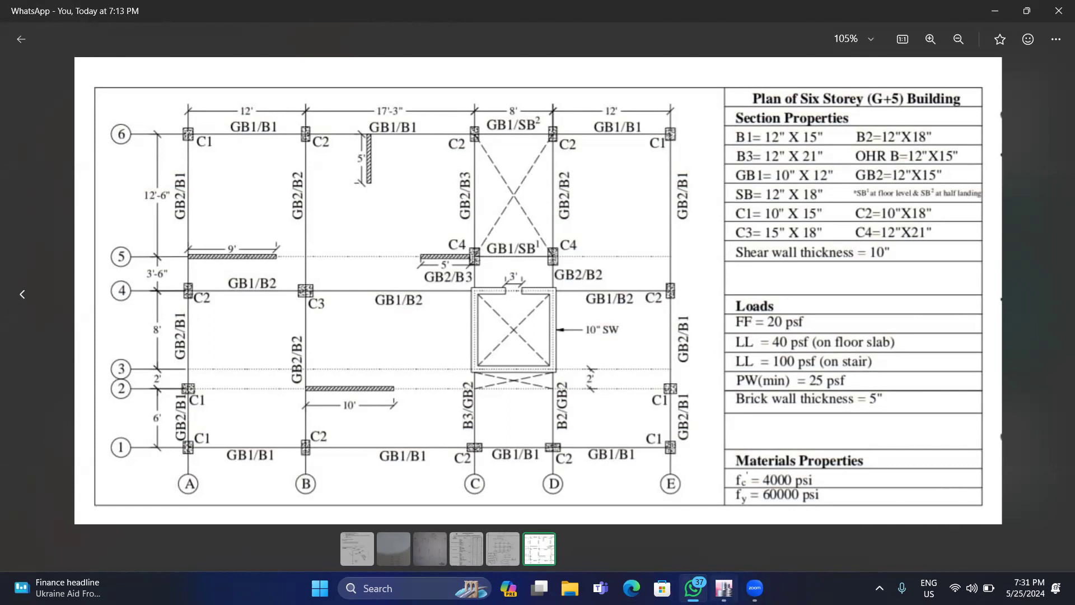
{"action": "key", "text": "alt+Tab"}
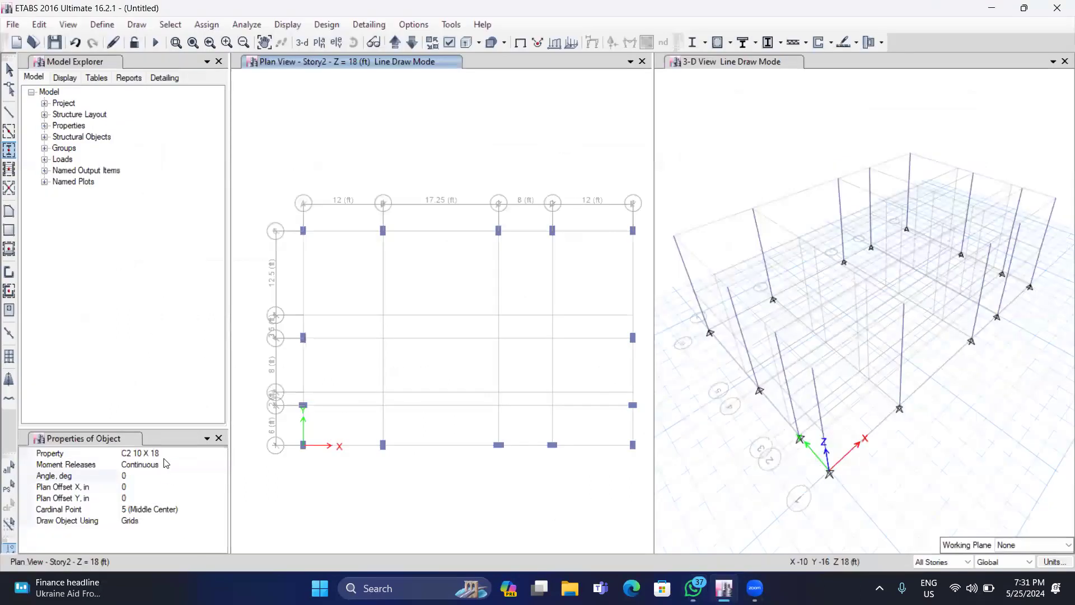
{"action": "left_click", "coordinate": [223, 453]}
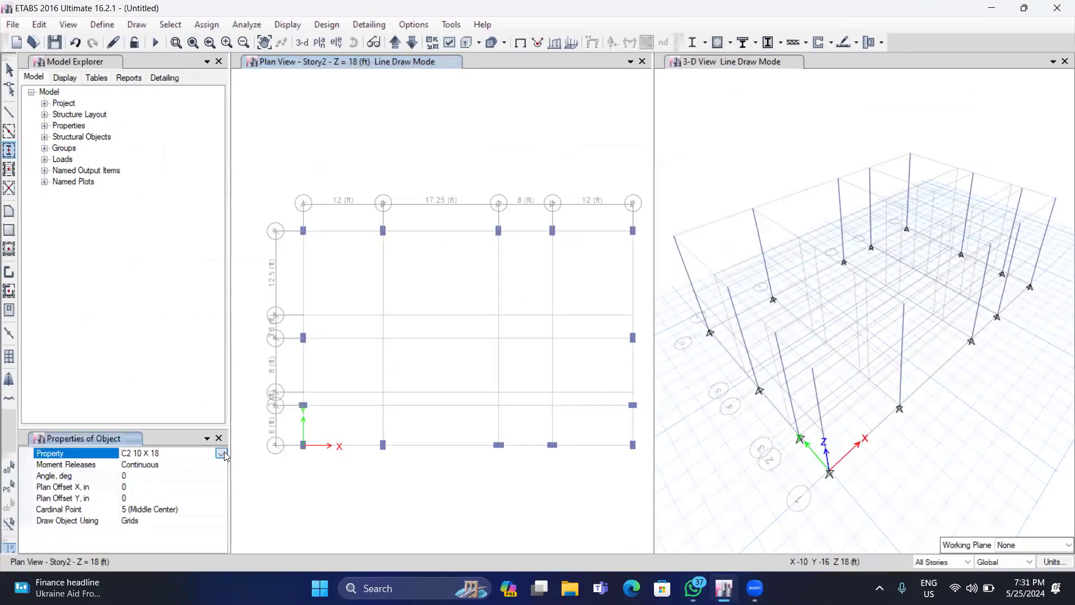
{"action": "left_click", "coordinate": [222, 452]}
{"action": "left_click", "coordinate": [162, 520]}
{"action": "left_click", "coordinate": [383, 337]}
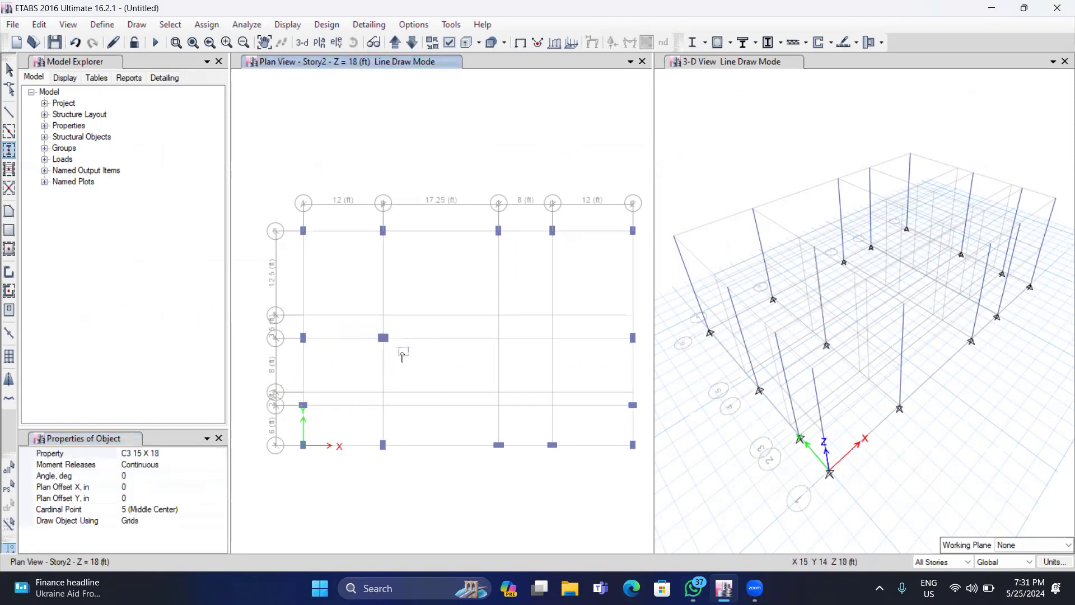
Draw C4 12 X 21 columns at a 90-degree angle at grid intersections C-5 and D-5
{"action": "left_click", "coordinate": [175, 457]}
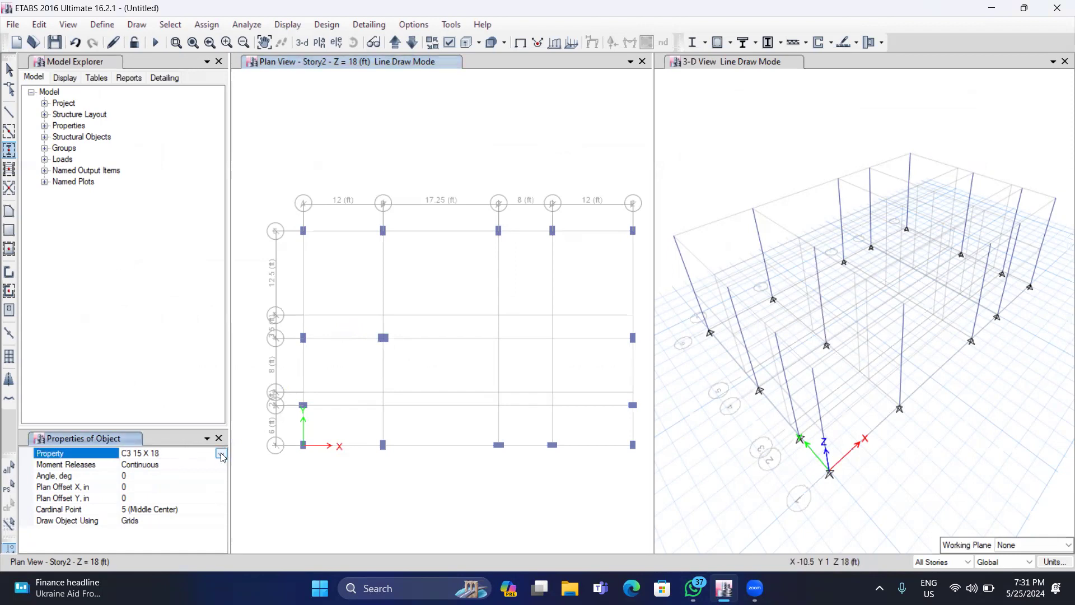
{"action": "left_click", "coordinate": [222, 455]}
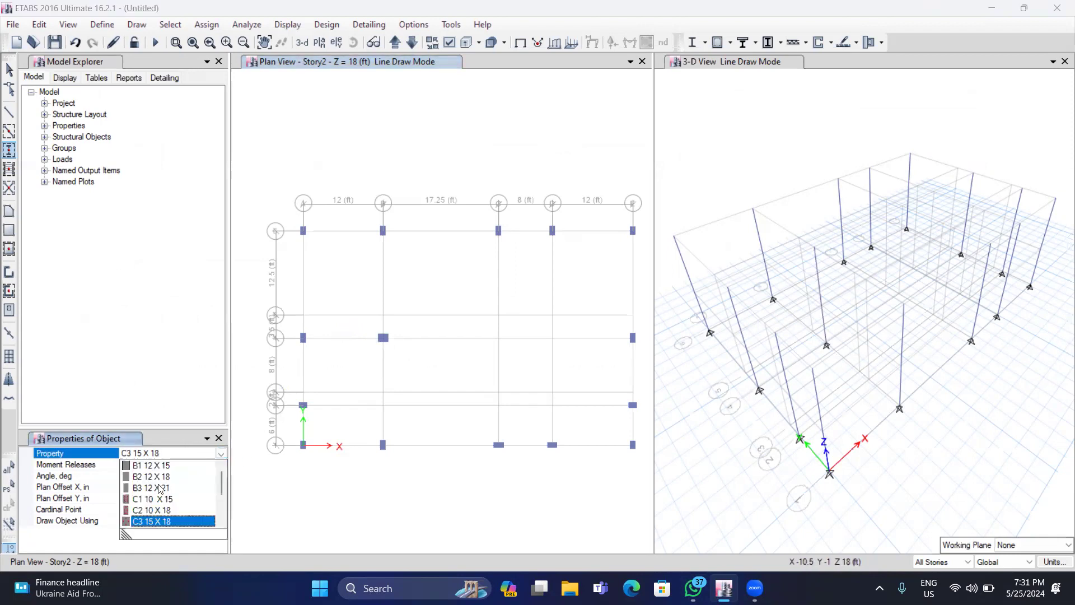
{"action": "left_click_drag", "start_coordinate": [220, 481], "coordinate": [220, 503]}
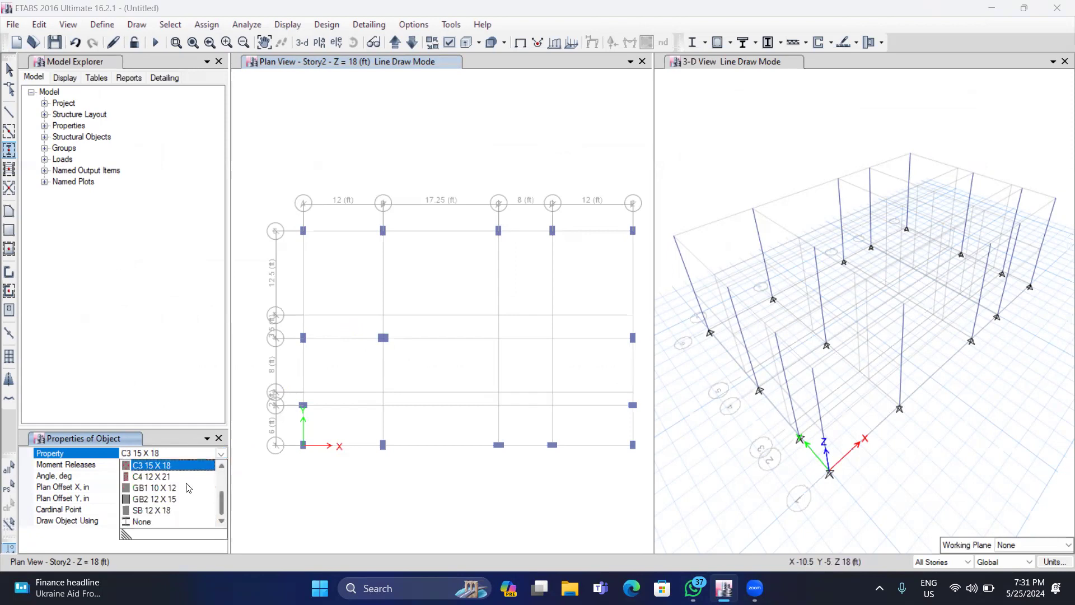
{"action": "left_click", "coordinate": [151, 476]}
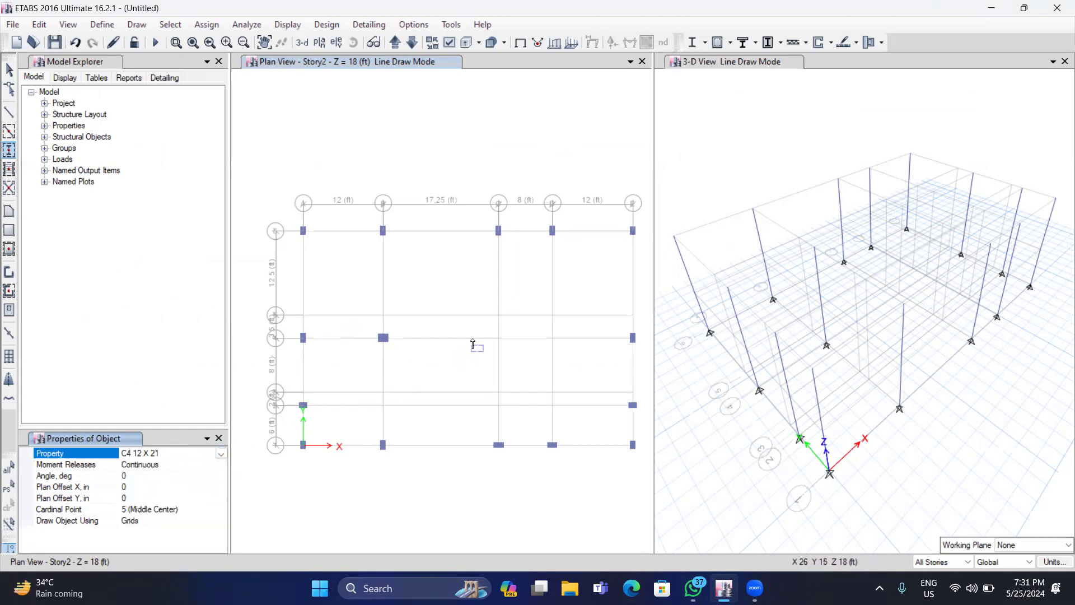
{"action": "mouse_move", "coordinate": [482, 304]}
{"action": "left_mouse_down"}
{"action": "mouse_move", "coordinate": [570, 329]}
{"action": "mouse_move", "coordinate": [492, 307]}
{"action": "left_mouse_up"}
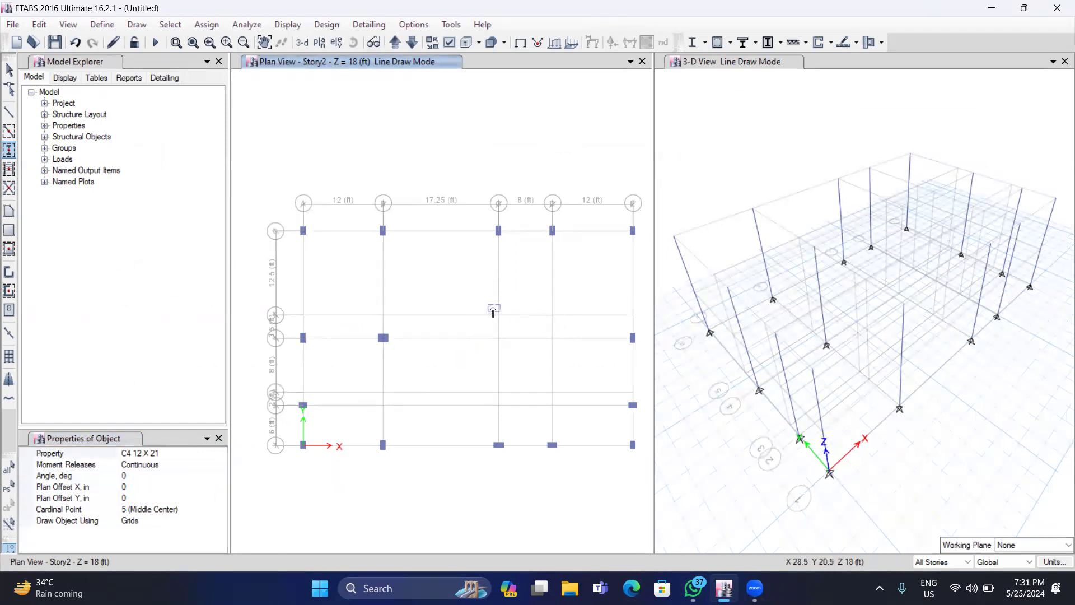
{"action": "left_click", "coordinate": [134, 476]}
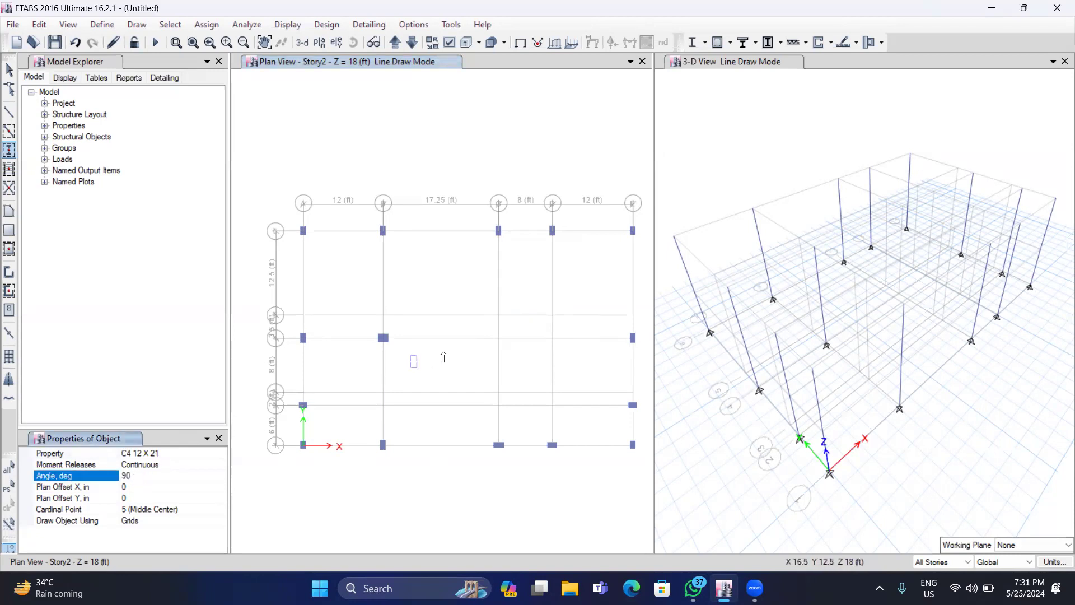
{"action": "left_click_drag", "start_coordinate": [474, 294], "coordinate": [574, 334]}
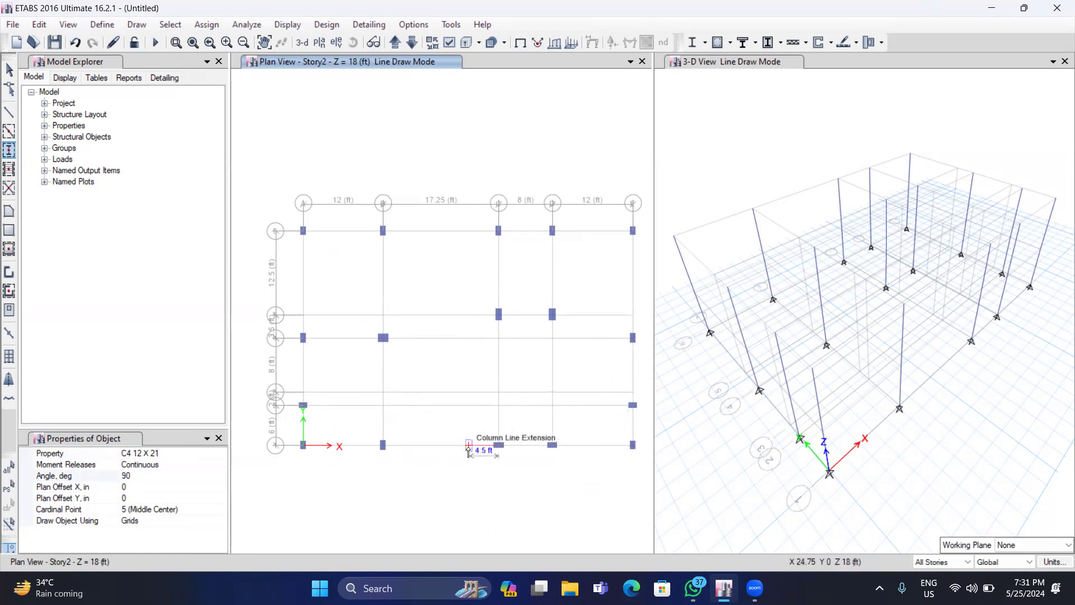
Limit drawing to One Story, bring the plan view down to Story1, and leave column drawing
{"action": "left_click", "coordinate": [218, 439]}
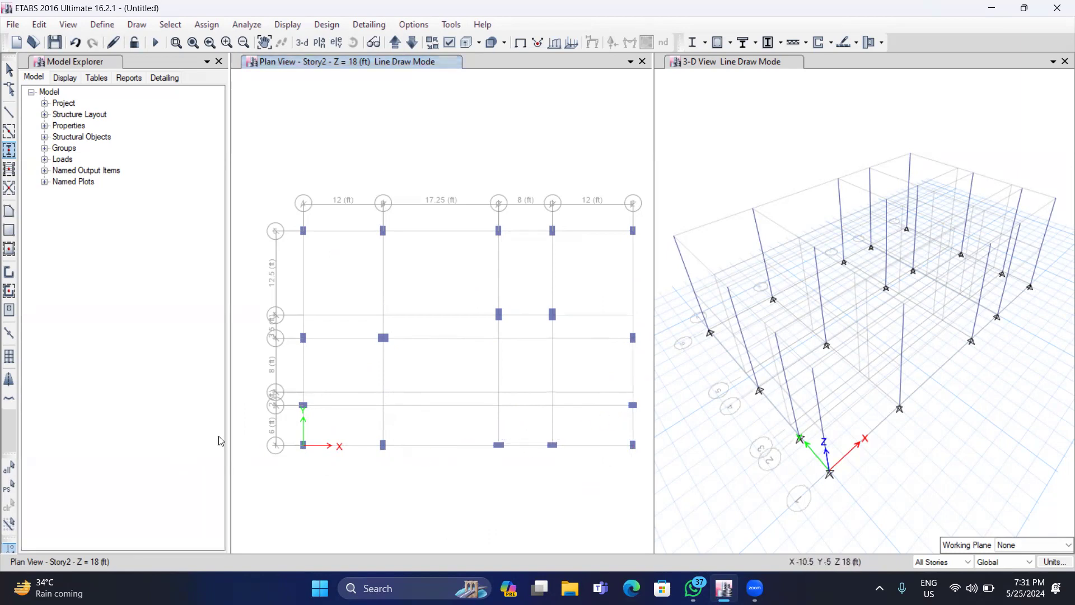
{"action": "left_click", "coordinate": [962, 562]}
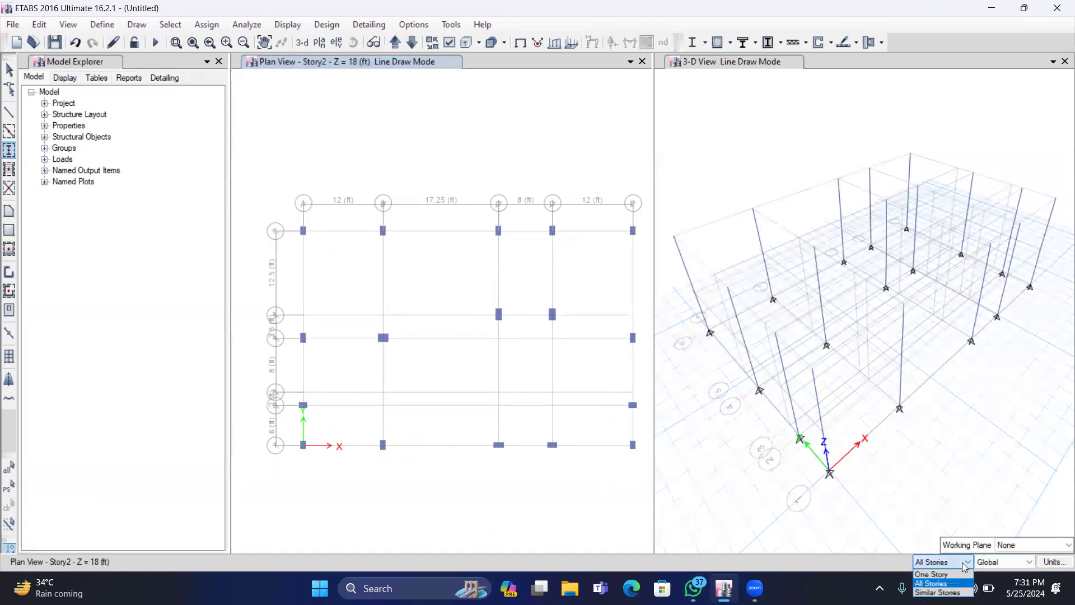
{"action": "left_click", "coordinate": [939, 574]}
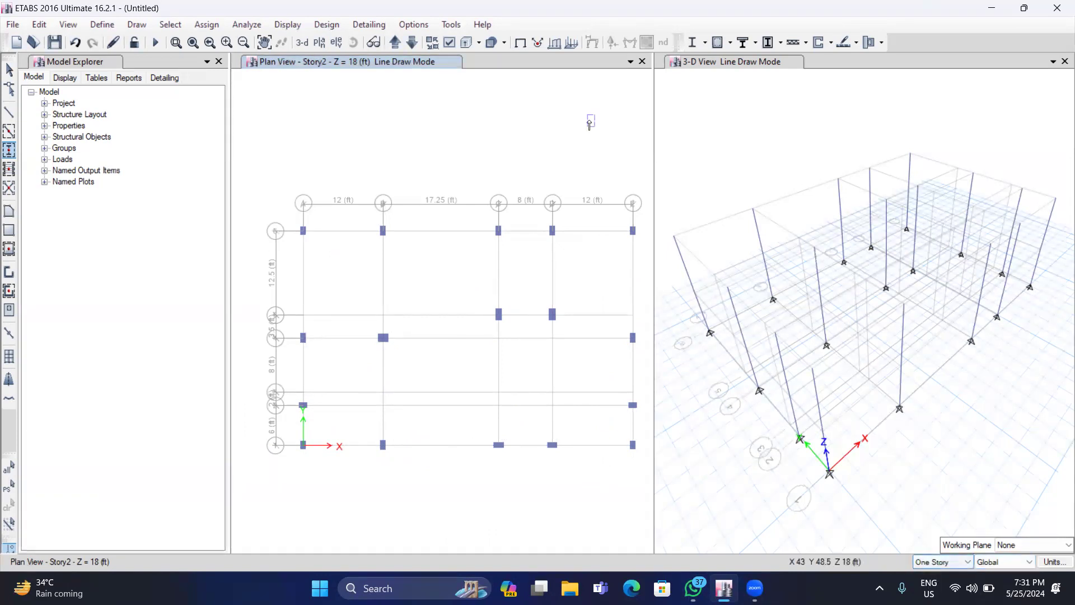
{"action": "left_click", "coordinate": [411, 43]}
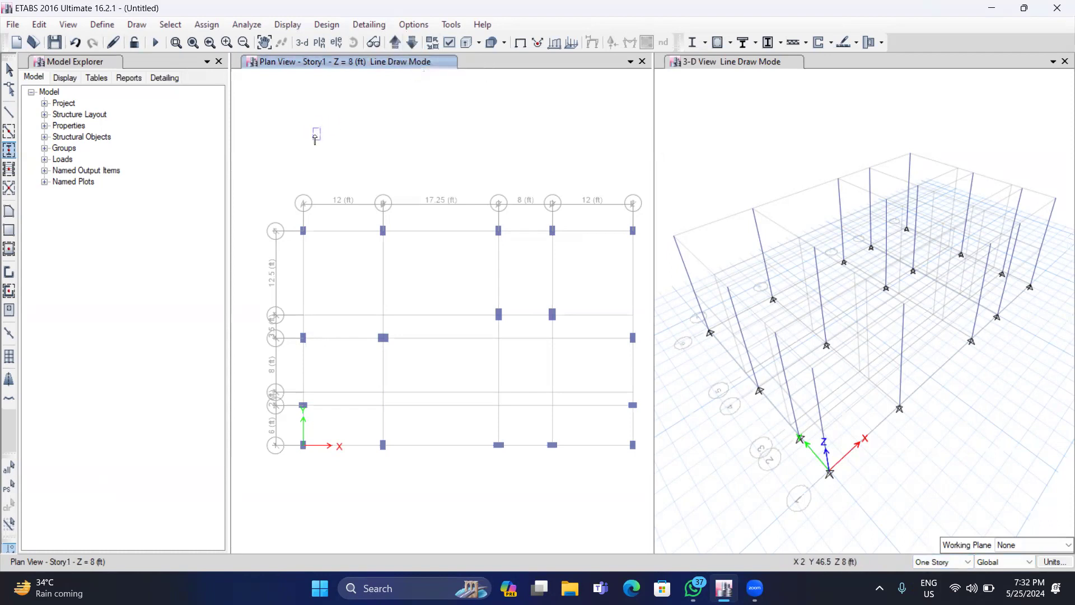
{"action": "left_click", "coordinate": [9, 69]}
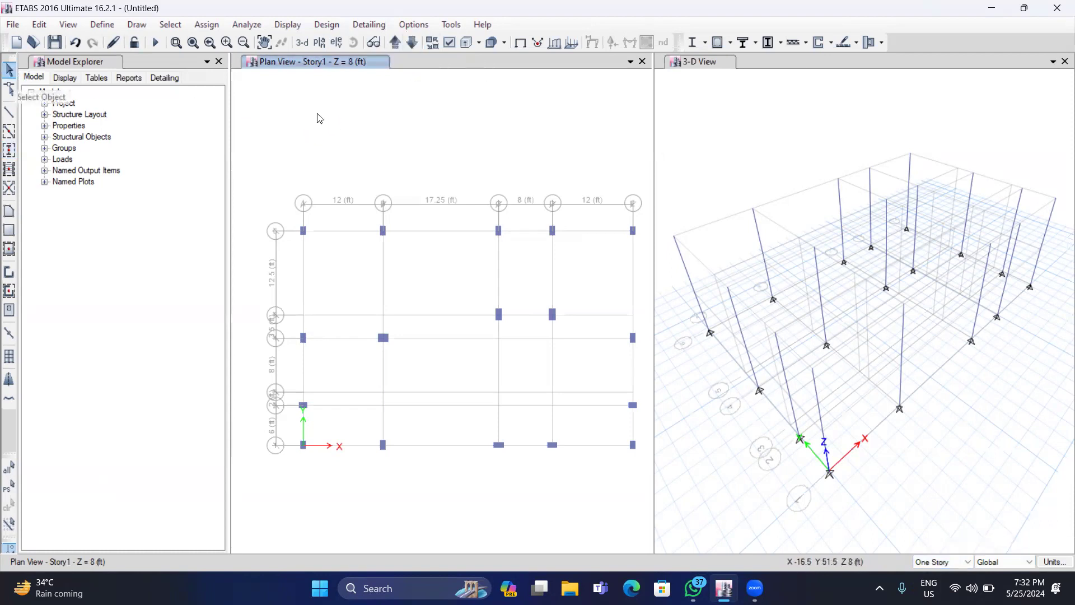
In the story data, rename Story1 as GF and Story2 as 1F
{"action": "right_click", "coordinate": [337, 118]}
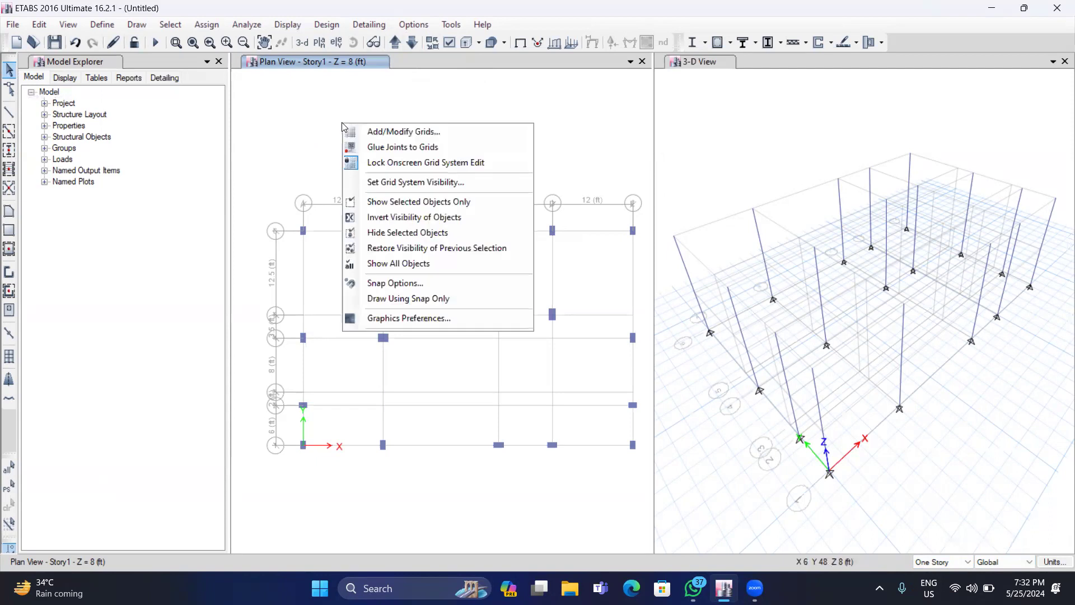
{"action": "left_click", "coordinate": [374, 128]}
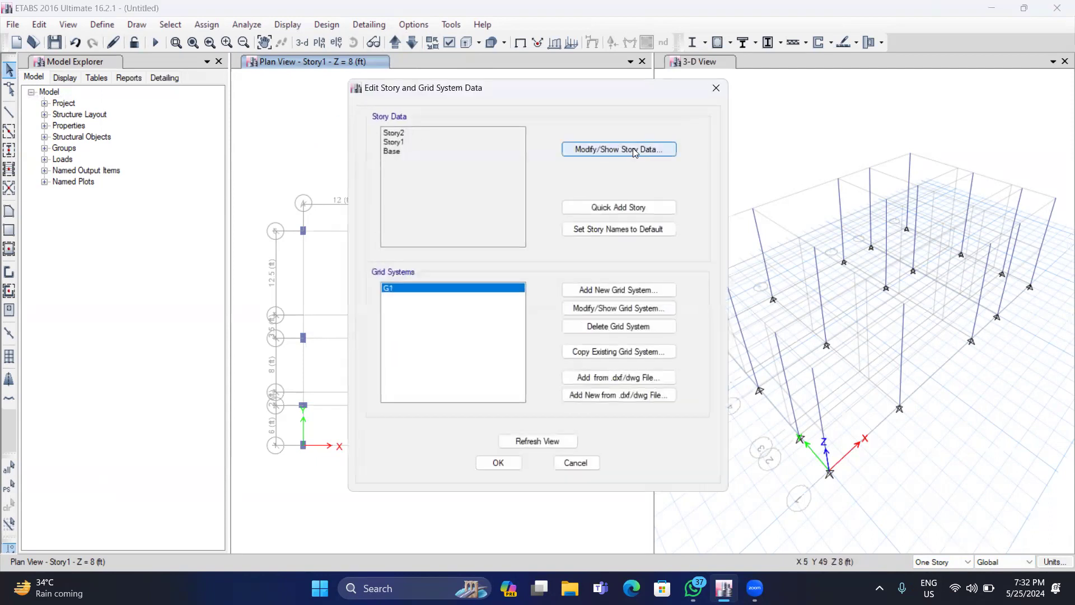
{"action": "left_click", "coordinate": [631, 154]}
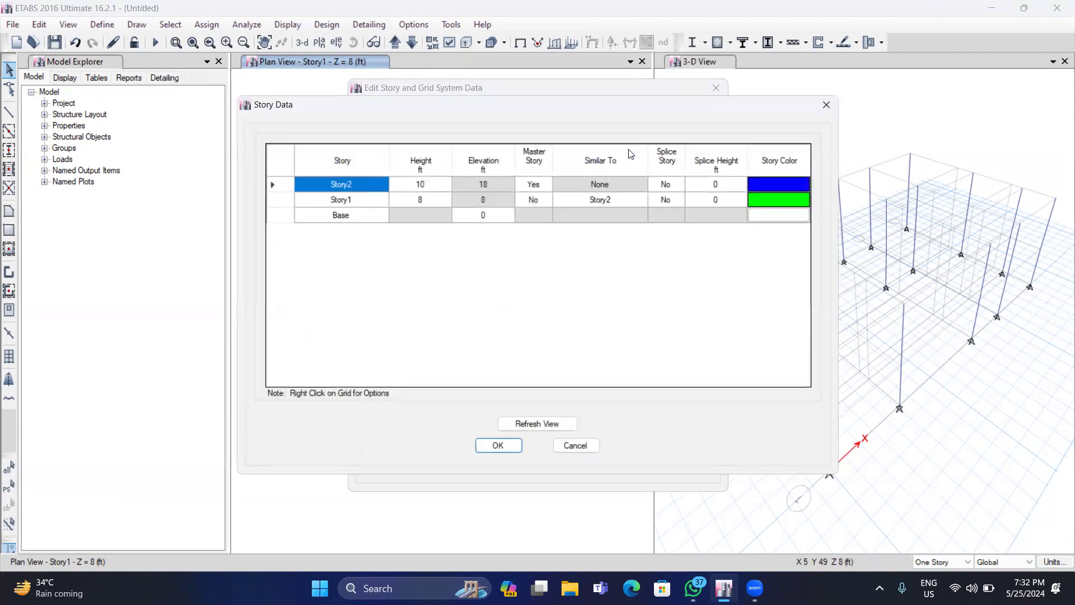
{"action": "left_click", "coordinate": [345, 200]}
{"action": "key", "text": "BackSpace"}
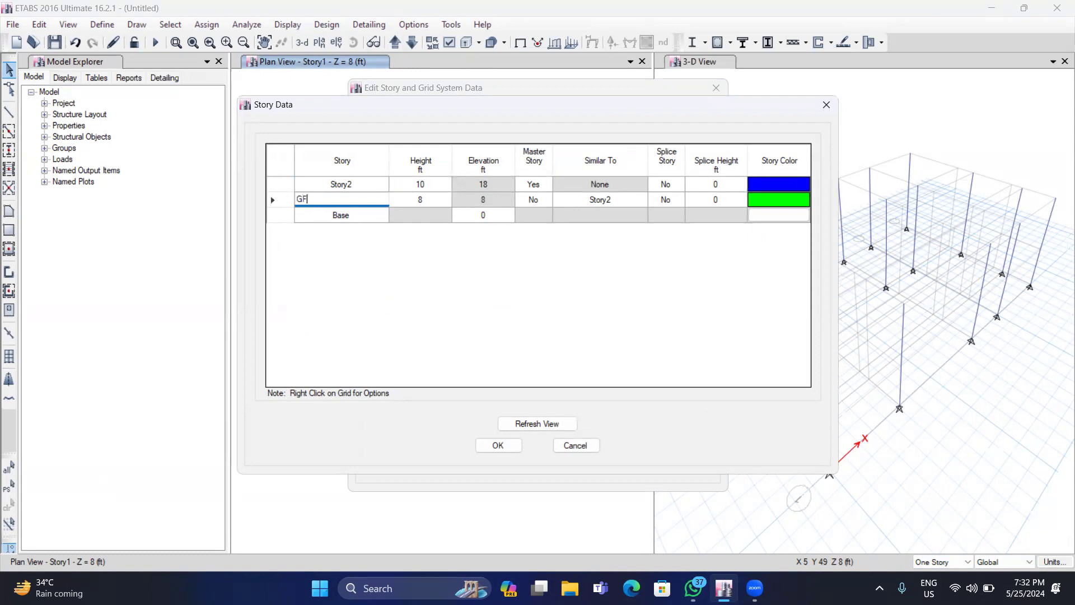
{"action": "left_click", "coordinate": [350, 185]}
{"action": "key", "text": "BackSpace"}
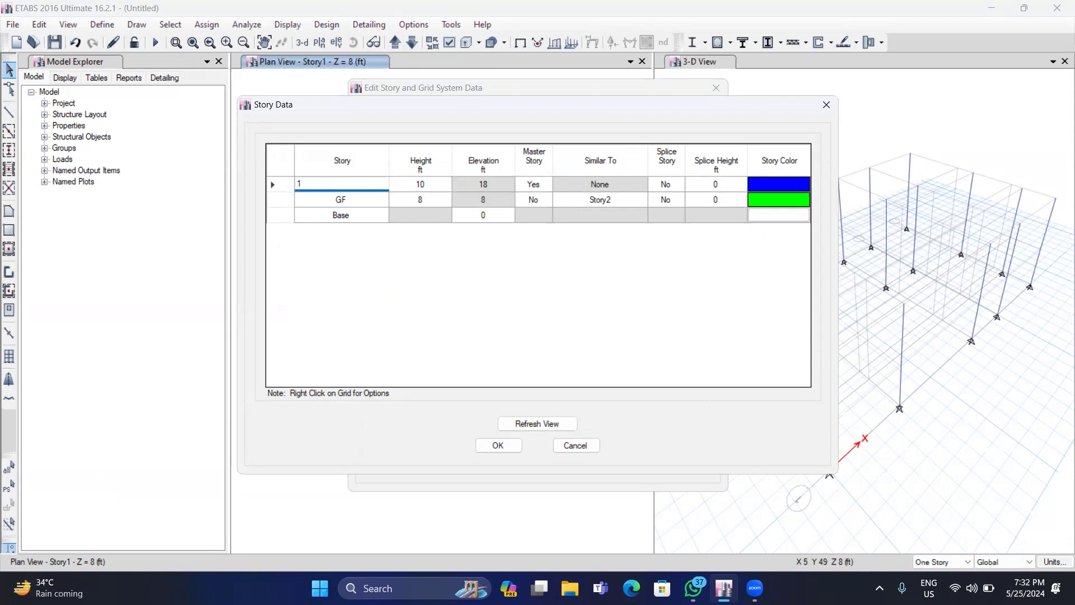
{"action": "left_click", "coordinate": [525, 424]}
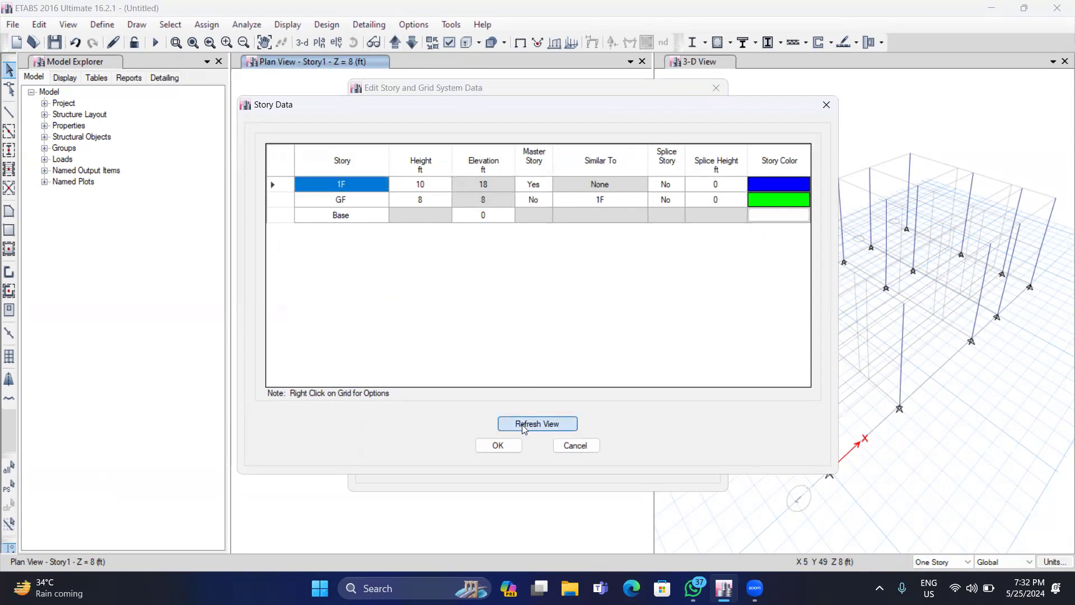
{"action": "left_click", "coordinate": [498, 445]}
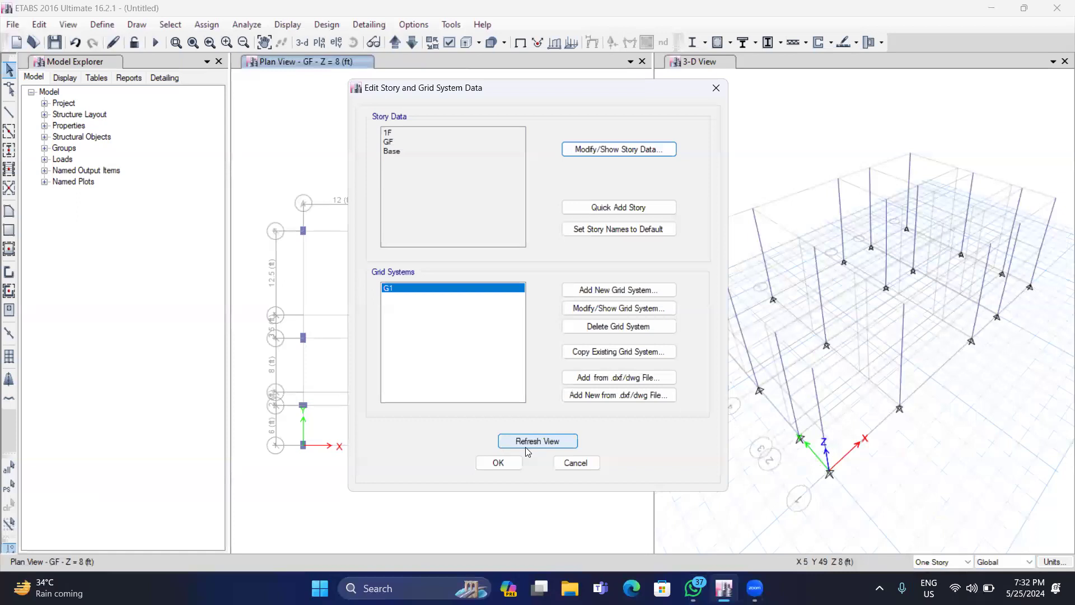
{"action": "left_click", "coordinate": [498, 463]}
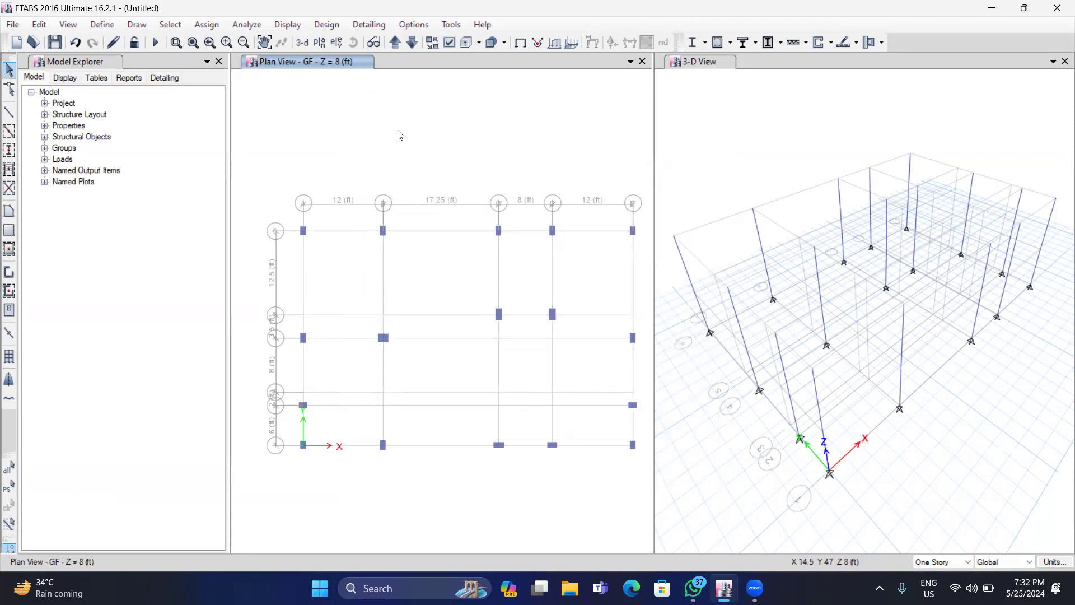
Check the plan image, and quick-draw GB1 10 X 12 beams on the GF plan along grids 6, 4 (except bay C-D) and 1
{"action": "left_click", "coordinate": [693, 588]}
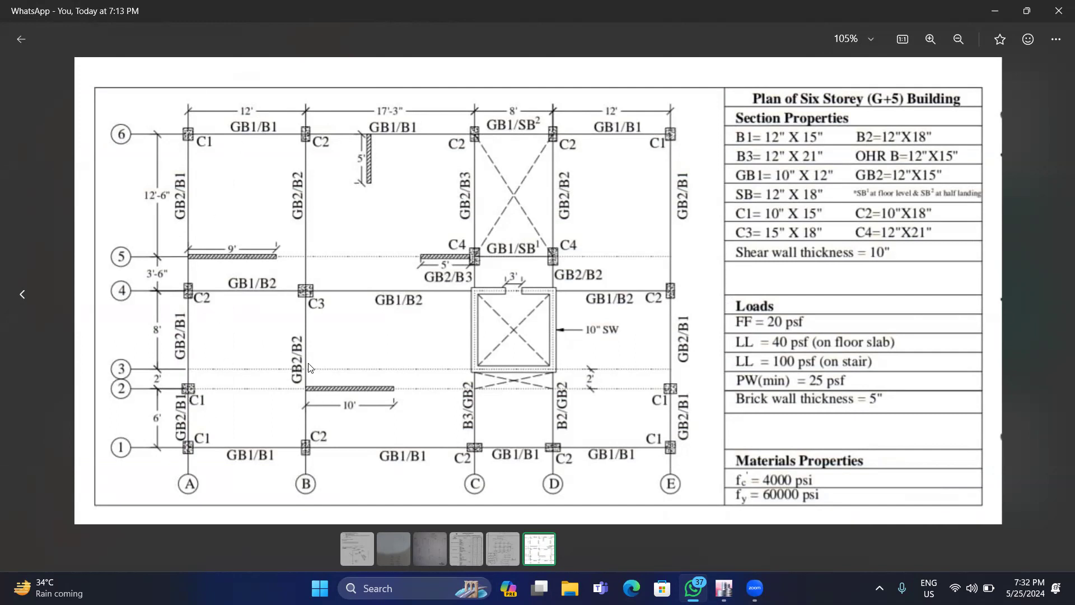
{"action": "mouse_move", "coordinate": [724, 588]}
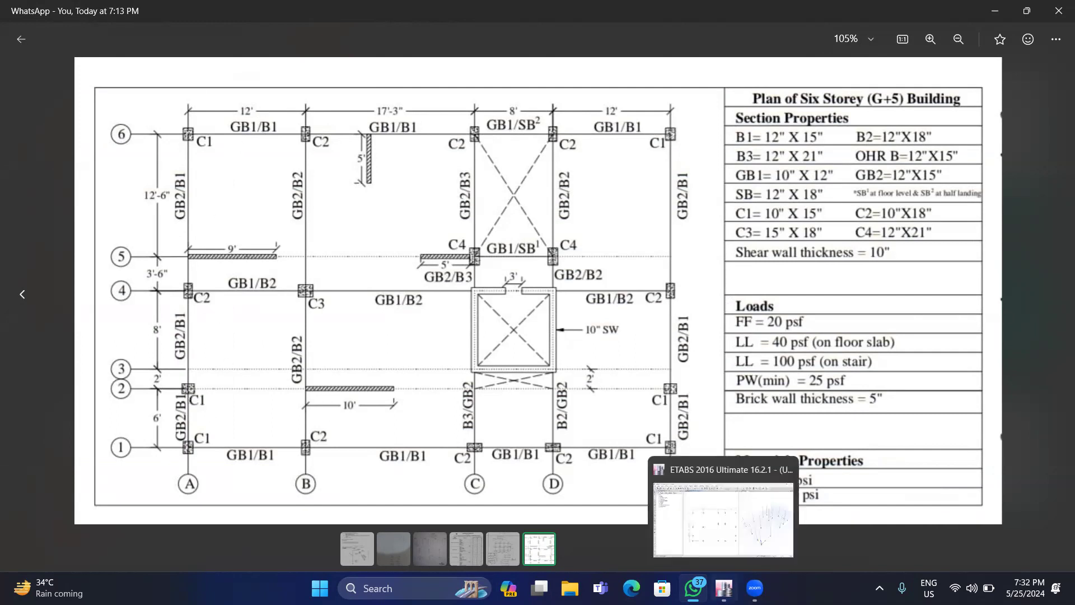
{"action": "left_click", "coordinate": [724, 588]}
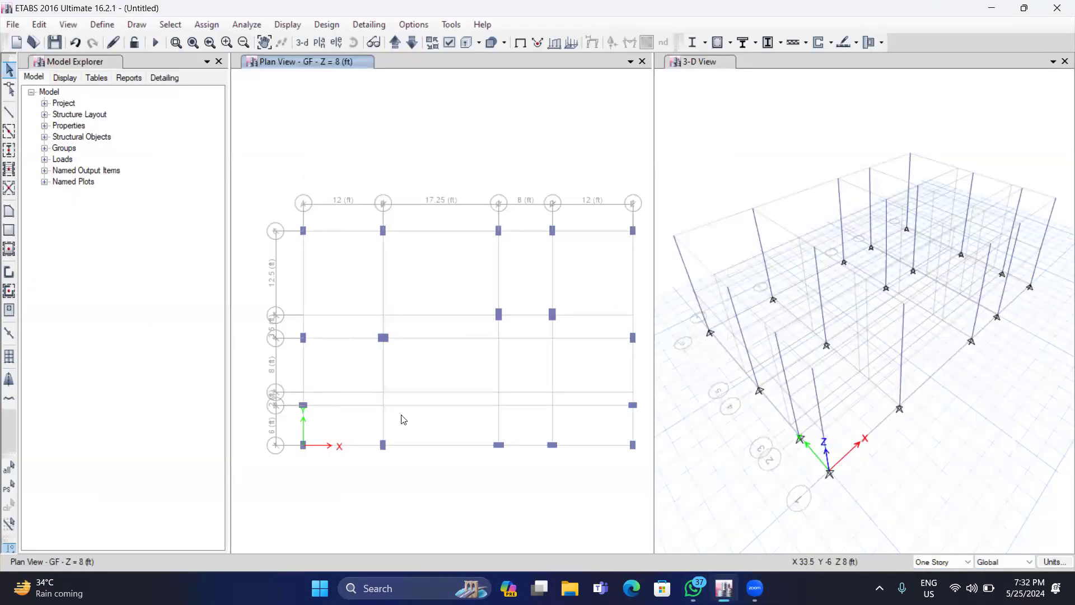
{"action": "left_click", "coordinate": [9, 131]}
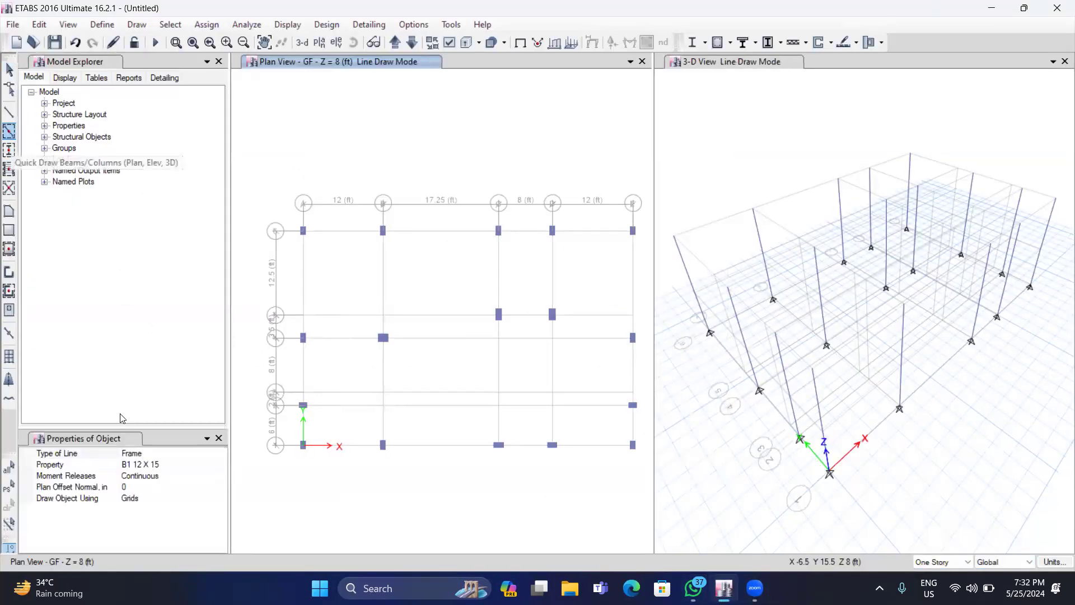
{"action": "left_click", "coordinate": [186, 469]}
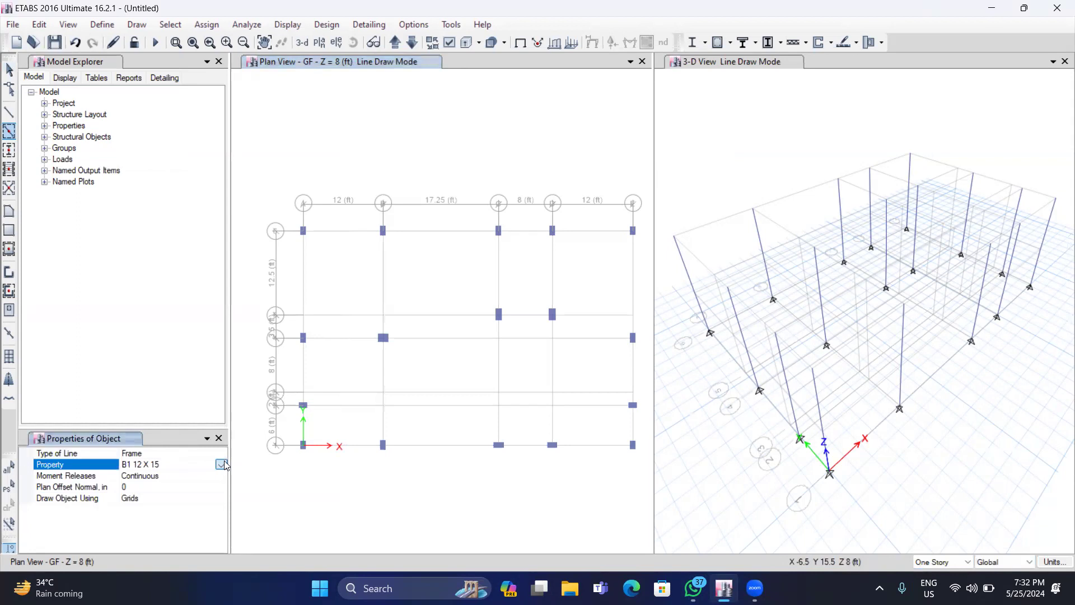
{"action": "left_click", "coordinate": [221, 464]}
{"action": "left_click", "coordinate": [222, 527]}
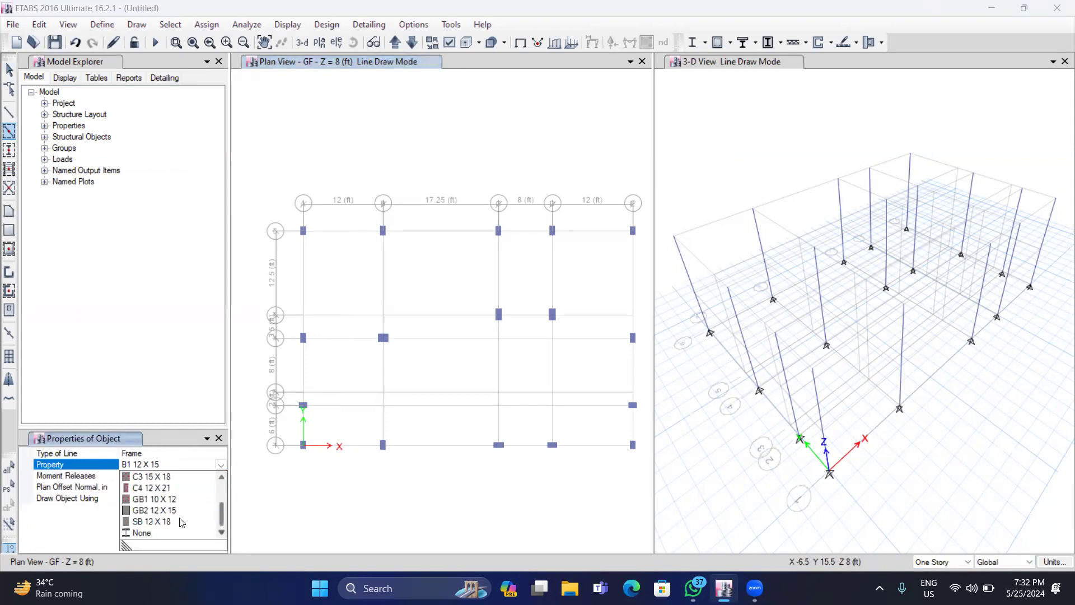
{"action": "left_click", "coordinate": [164, 499]}
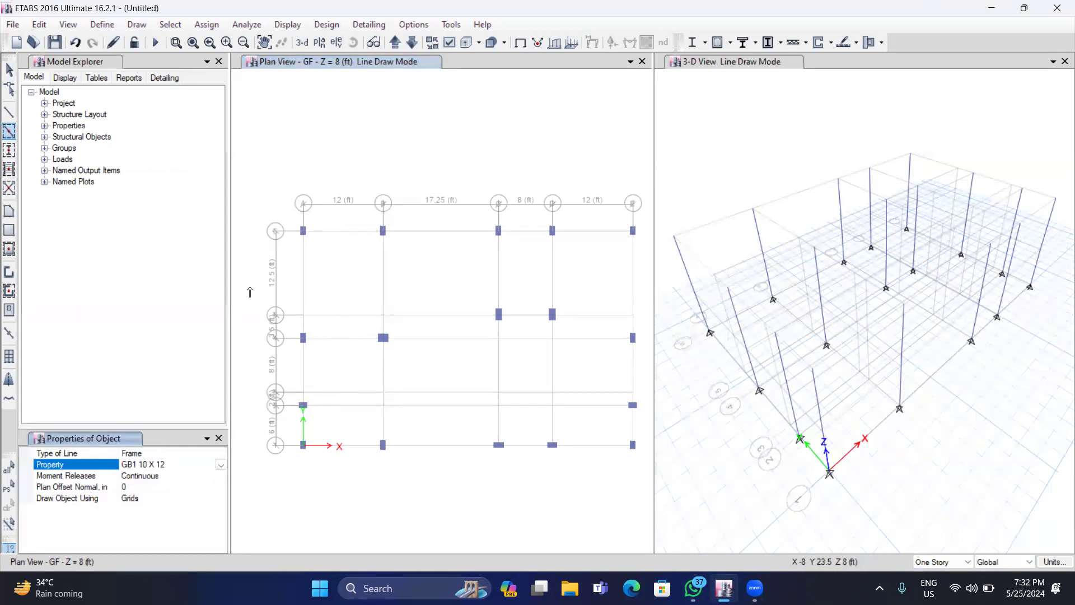
{"action": "mouse_move", "coordinate": [276, 207]}
{"action": "left_mouse_down"}
{"action": "mouse_move", "coordinate": [572, 249]}
{"action": "mouse_move", "coordinate": [750, 248]}
{"action": "left_mouse_up"}
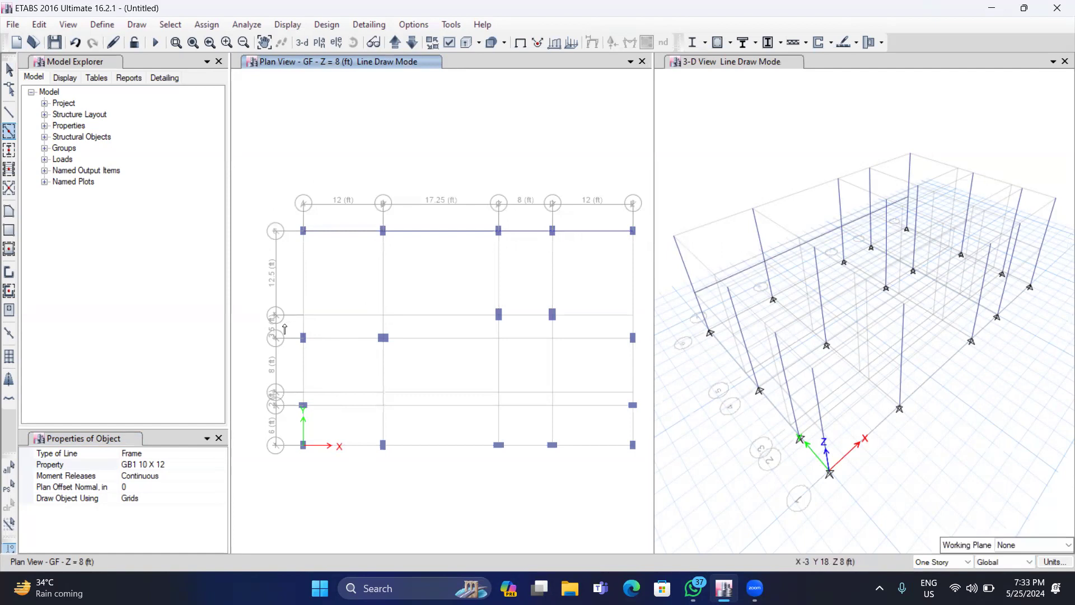
{"action": "left_click_drag", "start_coordinate": [286, 324], "coordinate": [647, 357]}
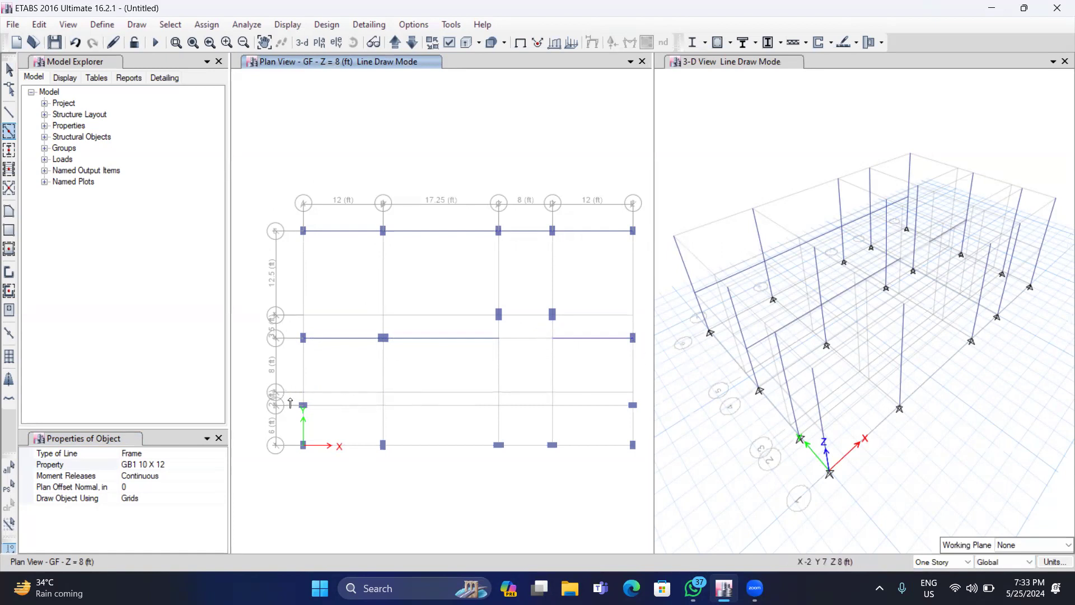
{"action": "left_click_drag", "start_coordinate": [293, 435], "coordinate": [642, 458]}
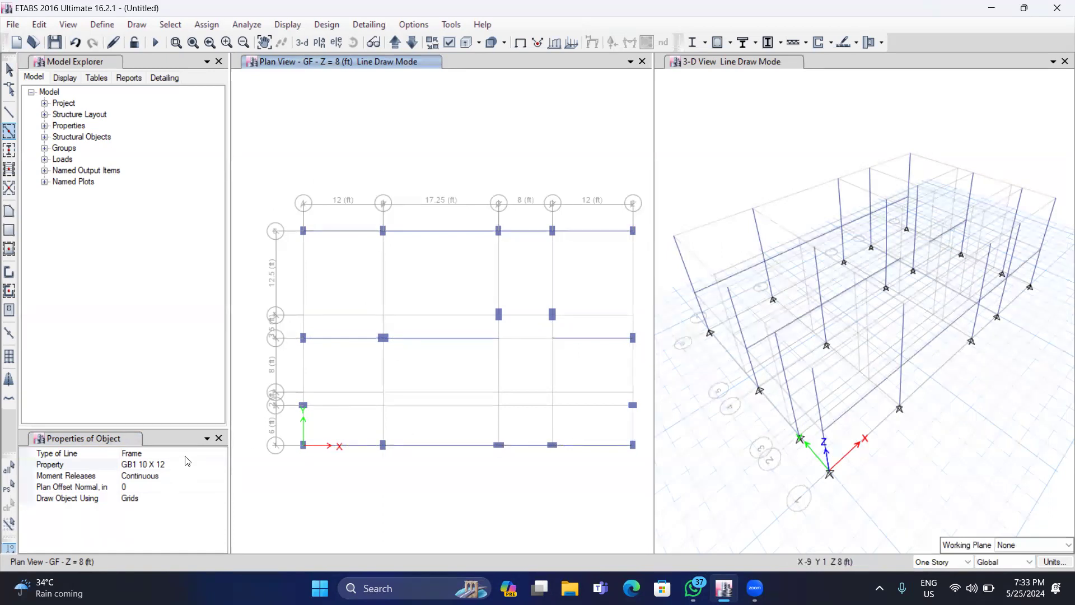
Quick-draw GB2 12 X 15 beams on the GF plan along grids A, B and E, and along C and D between grids 5 and 6
{"action": "left_click", "coordinate": [209, 463]}
{"action": "left_click", "coordinate": [221, 465]}
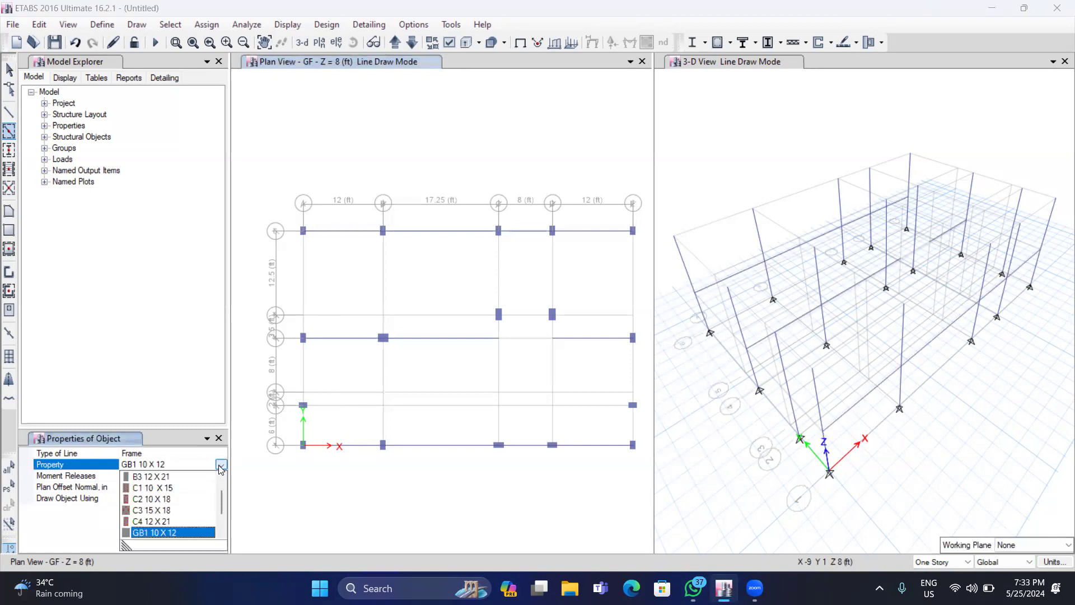
{"action": "scroll", "coordinate": [222, 500], "scroll_direction": "down", "scroll_amount": 2}
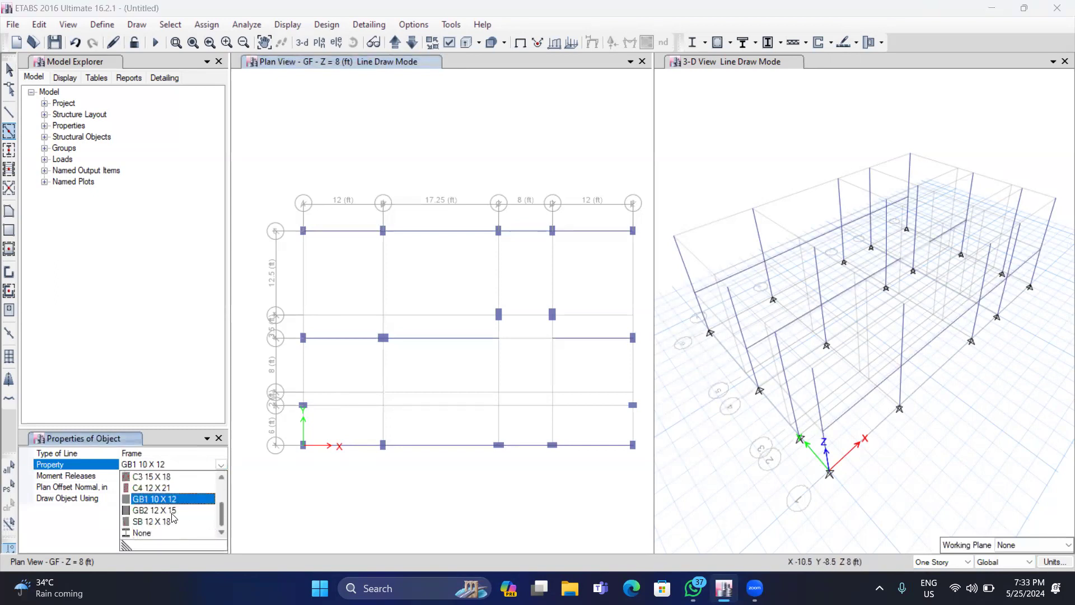
{"action": "left_click", "coordinate": [166, 514]}
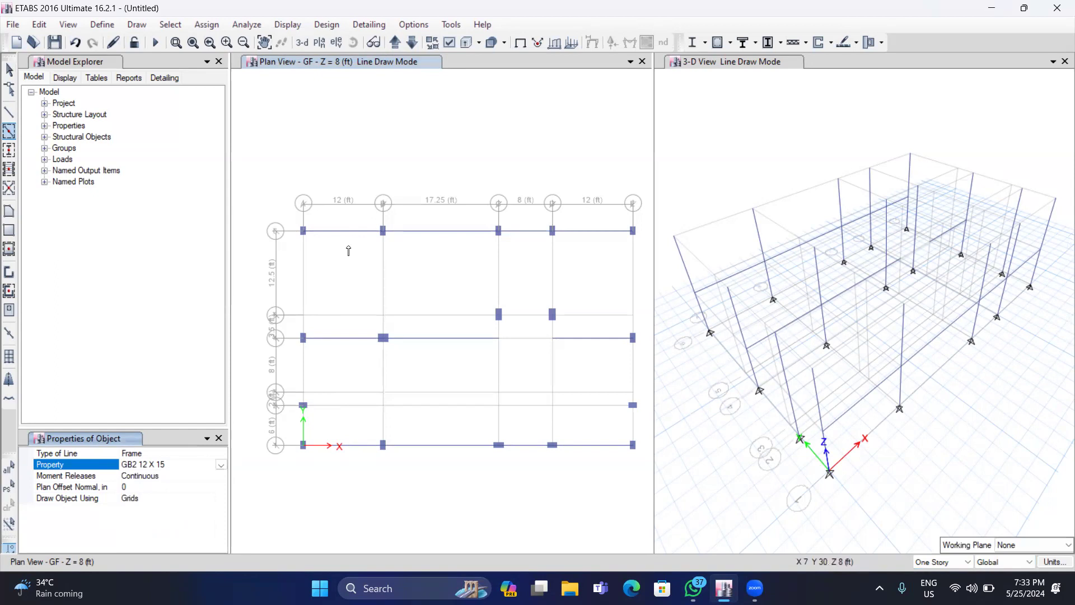
{"action": "left_click_drag", "start_coordinate": [293, 214], "coordinate": [313, 456]}
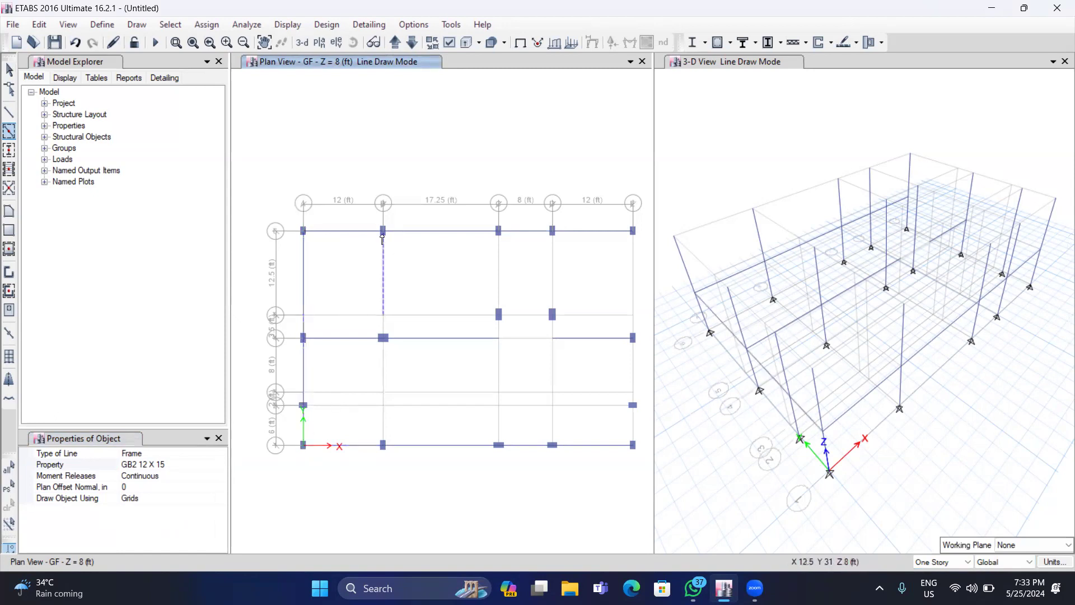
{"action": "left_click_drag", "start_coordinate": [370, 221], "coordinate": [390, 456]}
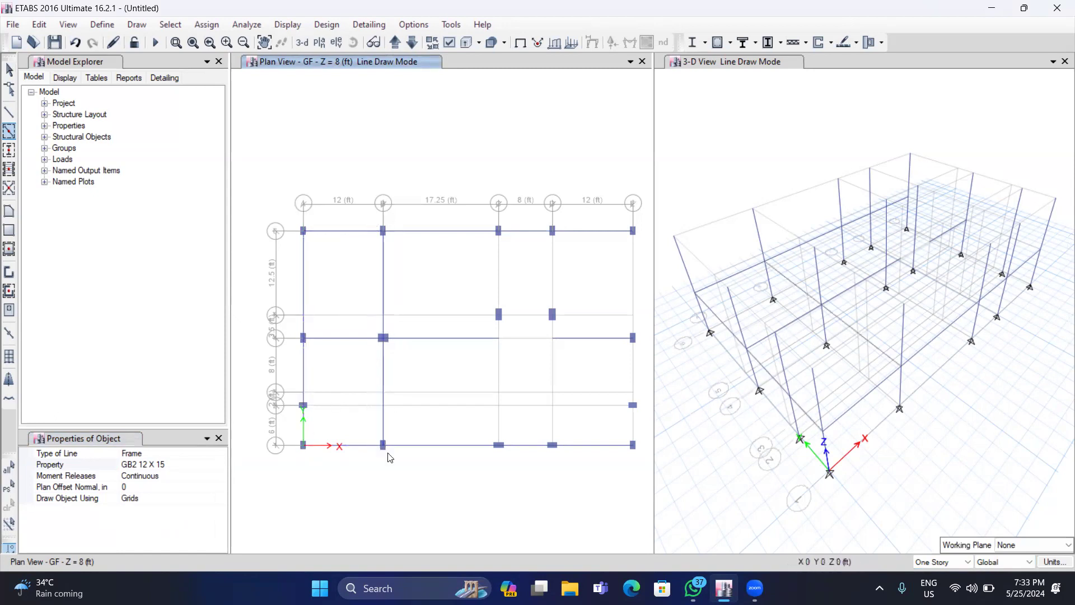
{"action": "left_click_drag", "start_coordinate": [480, 218], "coordinate": [517, 333]}
{"action": "left_click_drag", "start_coordinate": [541, 215], "coordinate": [570, 338]}
{"action": "left_click_drag", "start_coordinate": [625, 218], "coordinate": [644, 462]}
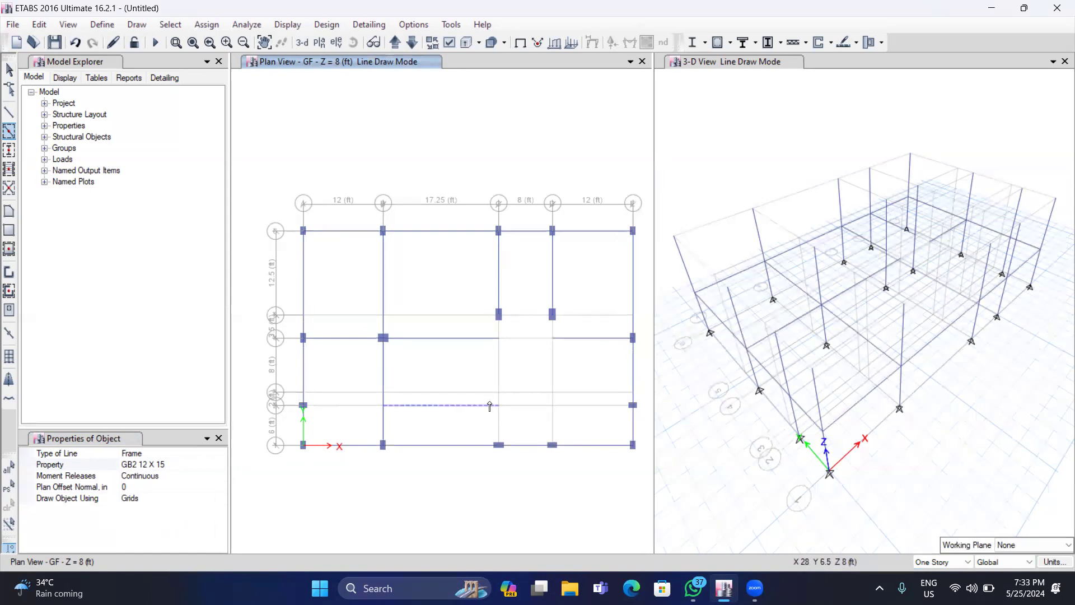
Add GB2 12 X 15 beams on the GF plan along grids C and D between grids 1 and 3
{"action": "mouse_move", "coordinate": [491, 402]}
{"action": "left_mouse_down"}
{"action": "mouse_move", "coordinate": [512, 424]}
{"action": "mouse_move", "coordinate": [509, 469]}
{"action": "mouse_move", "coordinate": [491, 404]}
{"action": "left_mouse_up"}
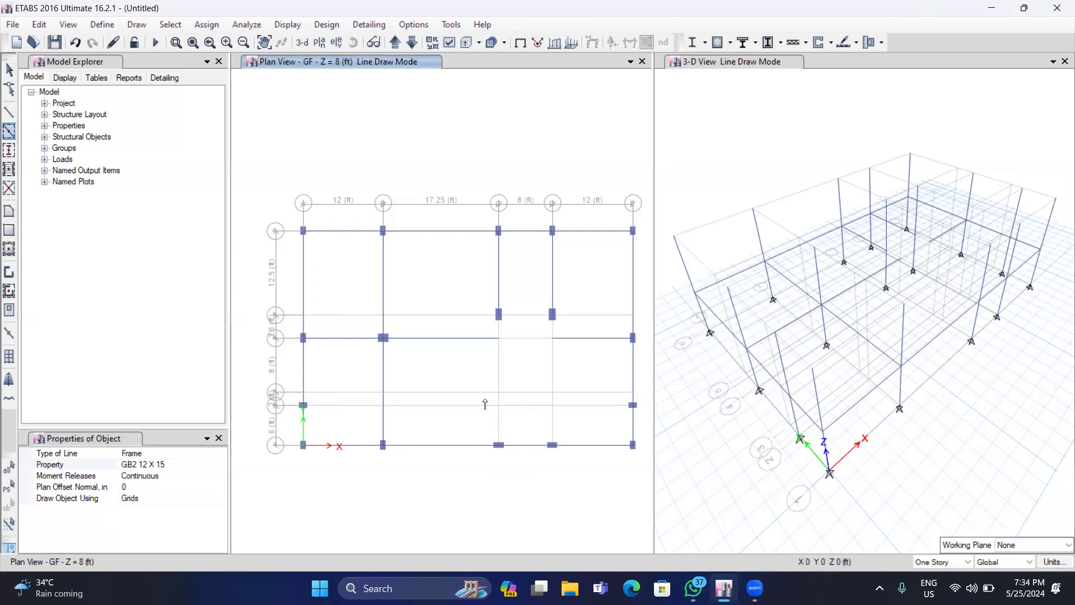
{"action": "left_click_drag", "start_coordinate": [487, 382], "coordinate": [520, 476]}
{"action": "left_click_drag", "start_coordinate": [541, 381], "coordinate": [566, 474]}
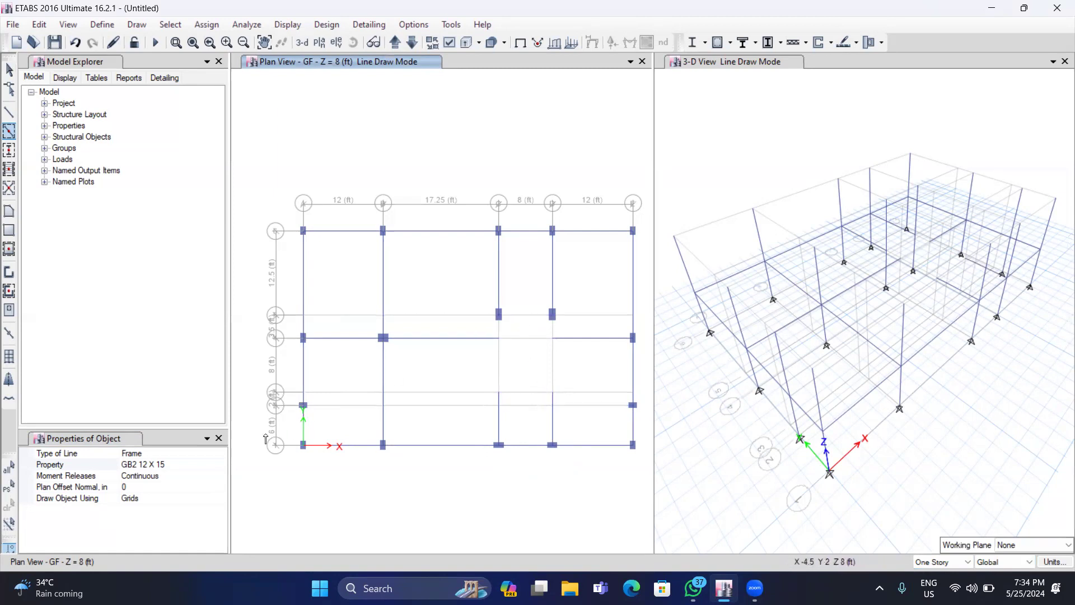
Draw a GB1 10 X 12 beam on the GF plan along grid 5 between grids C and D
{"action": "left_click", "coordinate": [198, 463]}
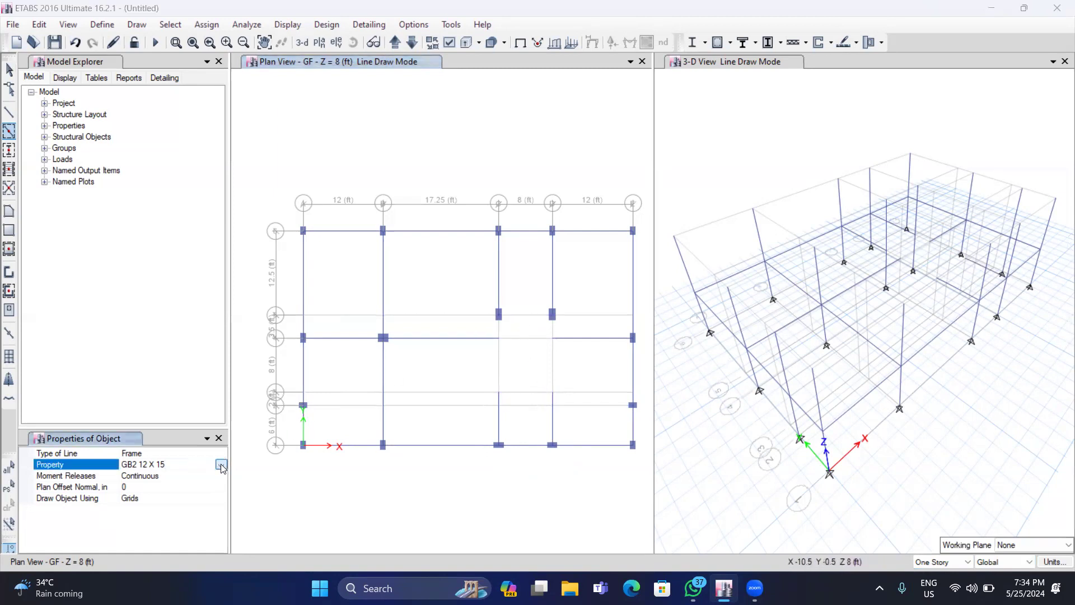
{"action": "left_click", "coordinate": [221, 464]}
{"action": "left_click", "coordinate": [157, 521]}
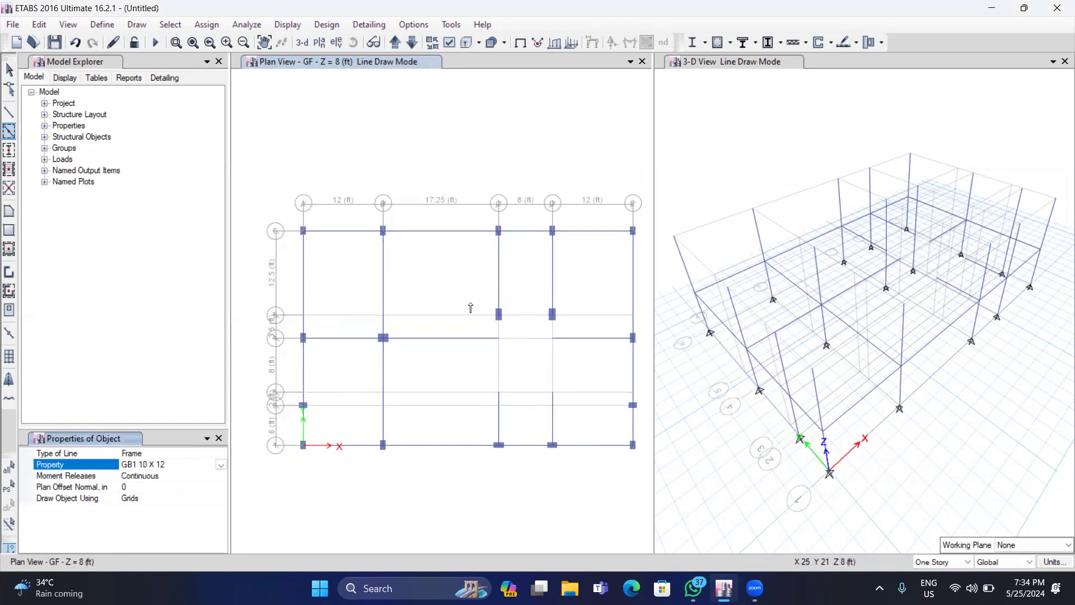
{"action": "left_click", "coordinate": [526, 314]}
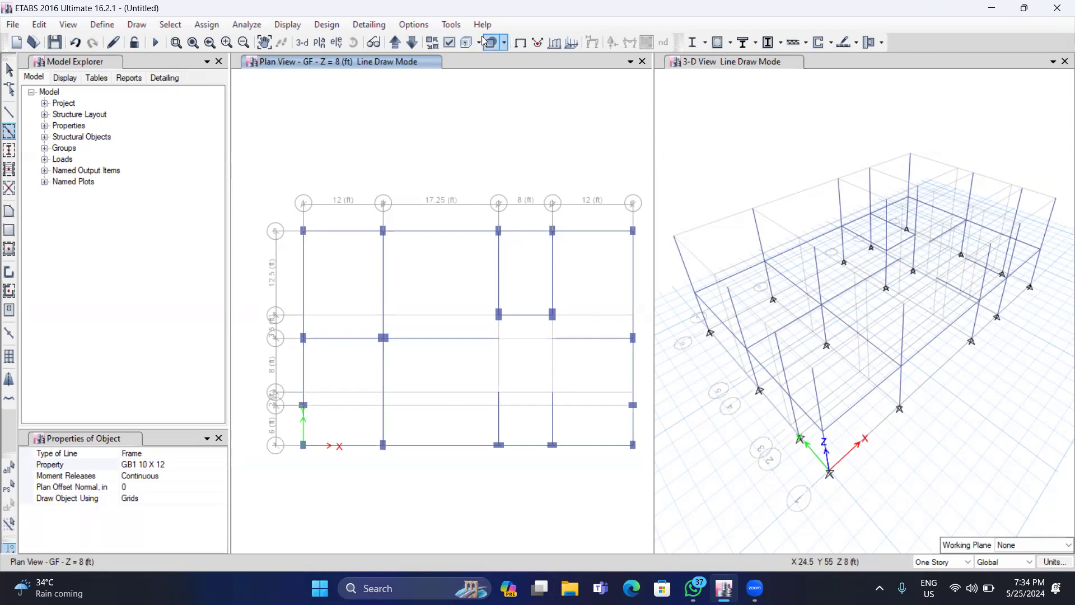
Bring the plan view up to 1F and choose B1 12 X 15 as the section for quick-drawn beams
{"action": "left_click", "coordinate": [395, 43]}
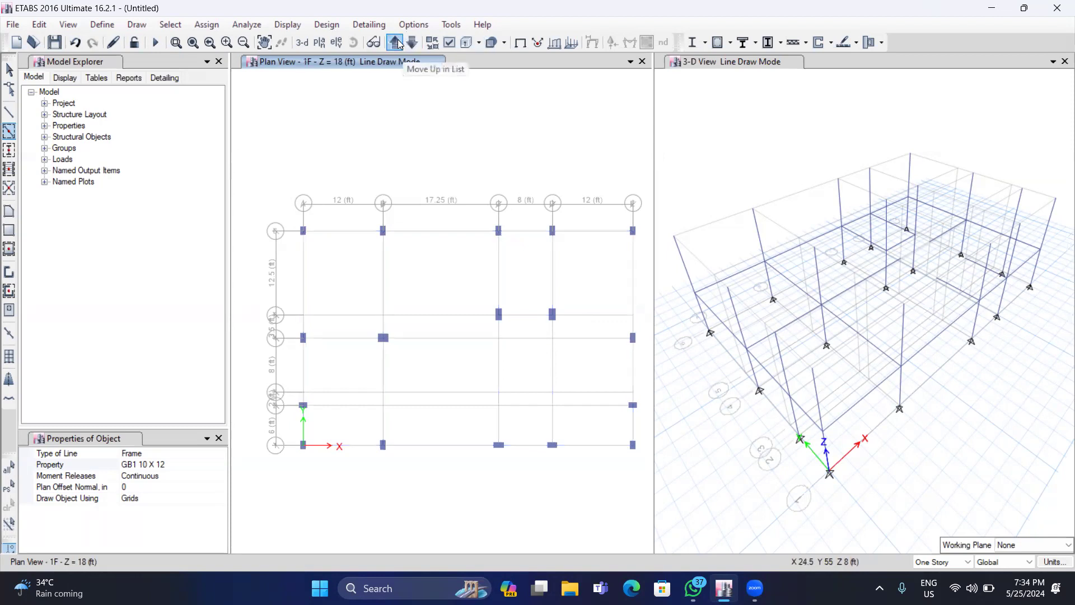
{"action": "left_click", "coordinate": [198, 464]}
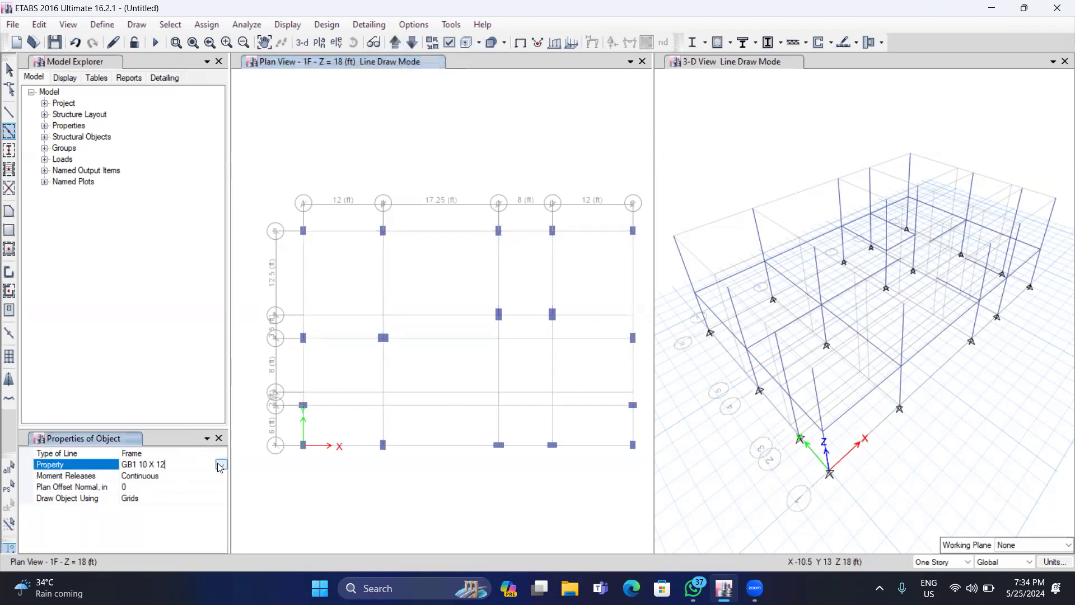
{"action": "left_click", "coordinate": [221, 464]}
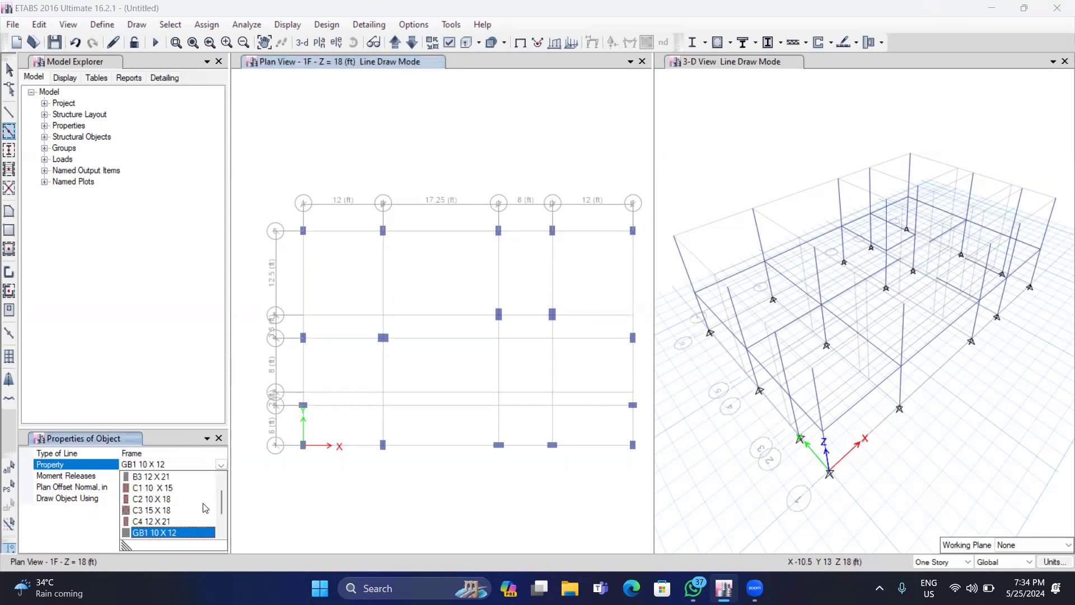
{"action": "left_click", "coordinate": [220, 483]}
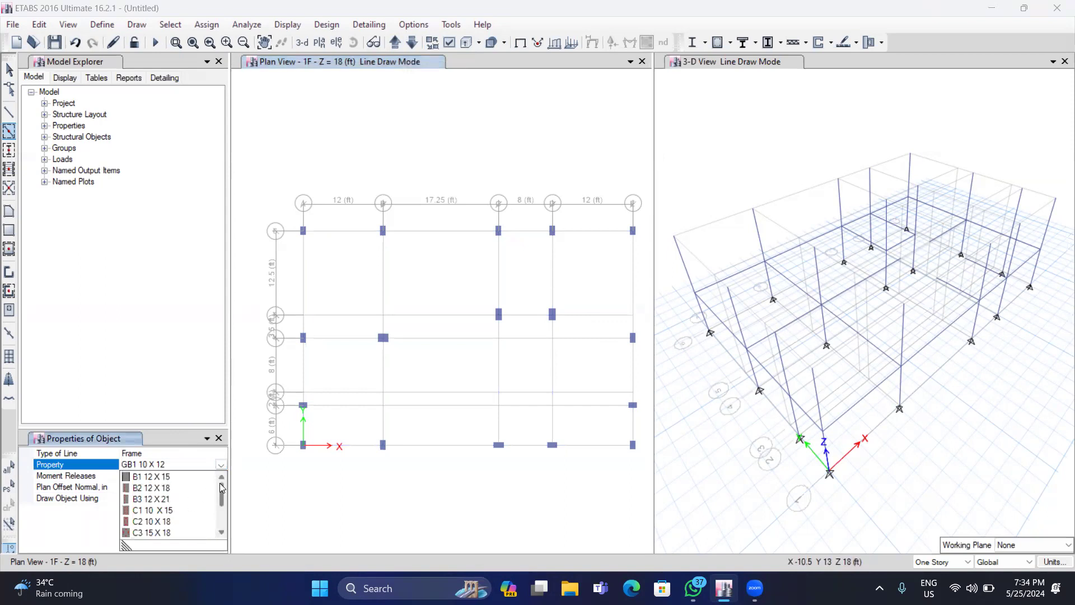
{"action": "left_click", "coordinate": [162, 477]}
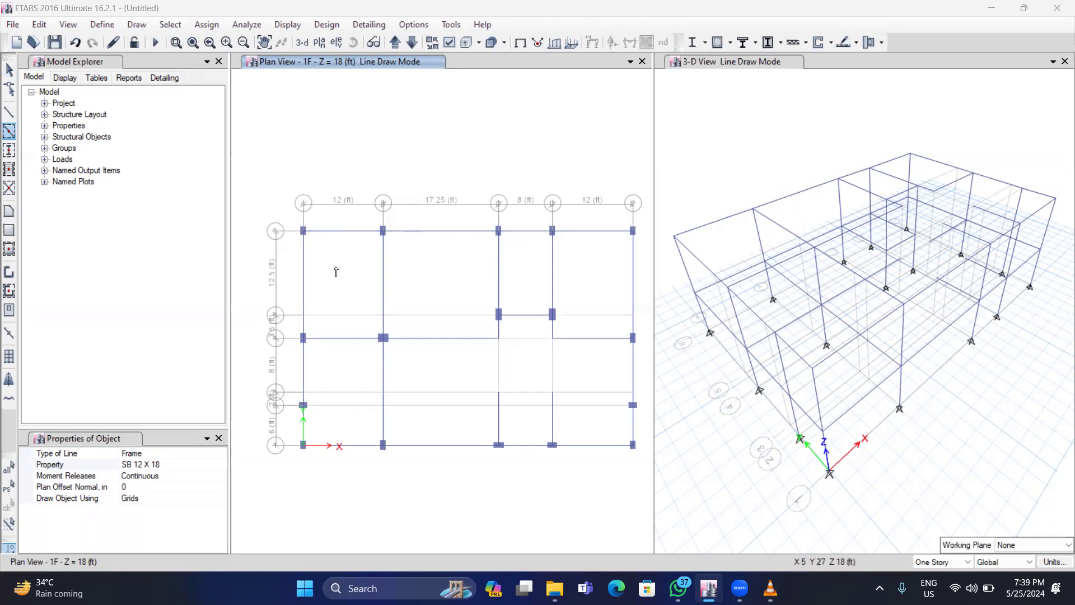
Leave beam drawing and define a slab property named Slab 5 inch as a copy of Slab1 with a thickness of 5 in
{"action": "left_click", "coordinate": [215, 439]}
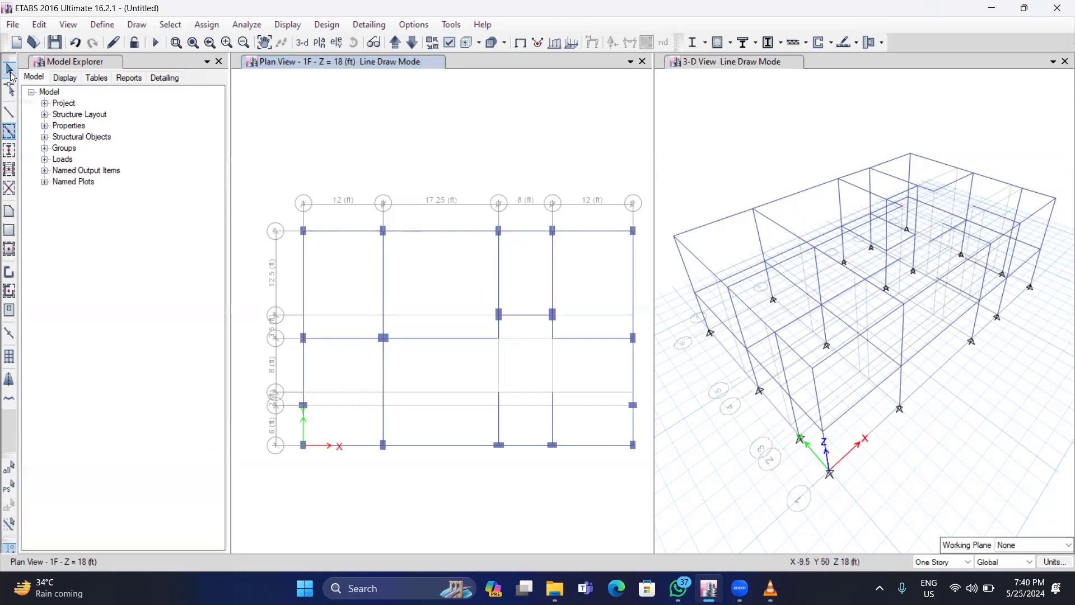
{"action": "left_click", "coordinate": [10, 71]}
{"action": "left_click", "coordinate": [102, 24]}
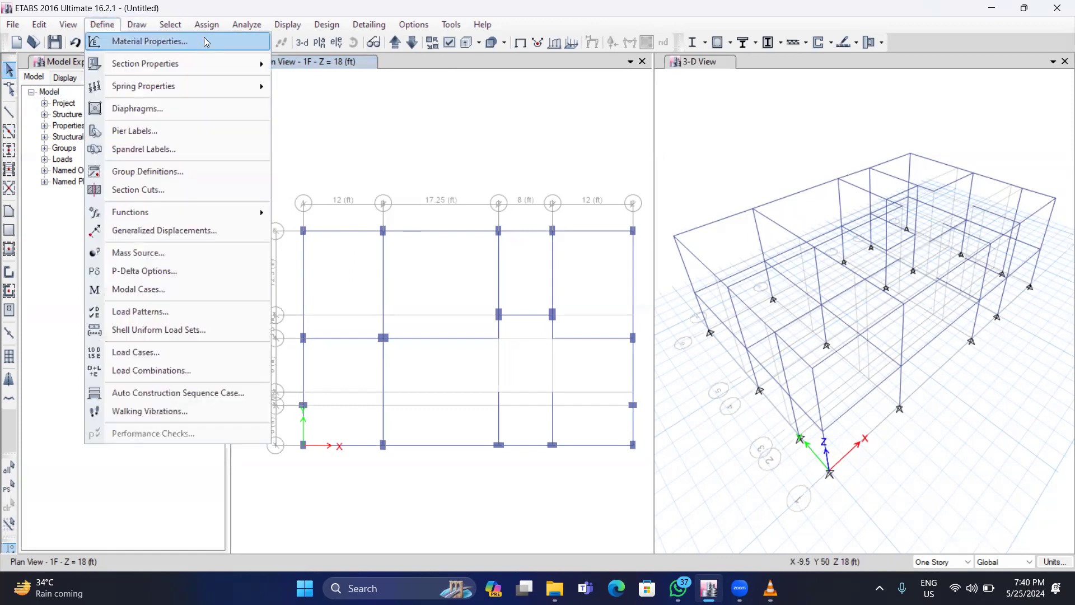
{"action": "mouse_move", "coordinate": [271, 30]}
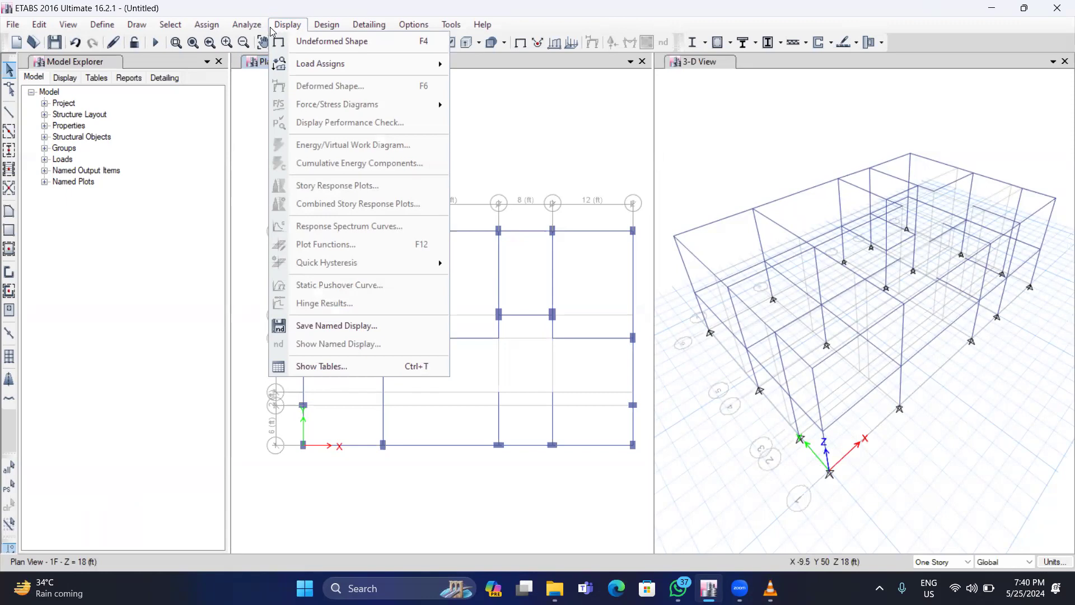
{"action": "mouse_move", "coordinate": [102, 27]}
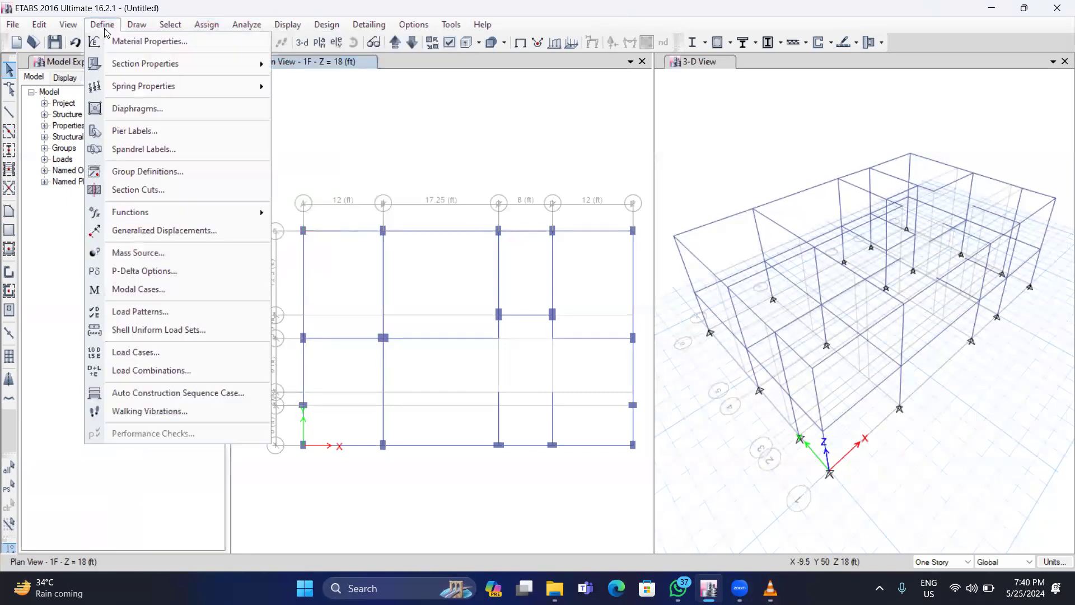
{"action": "mouse_move", "coordinate": [221, 70]}
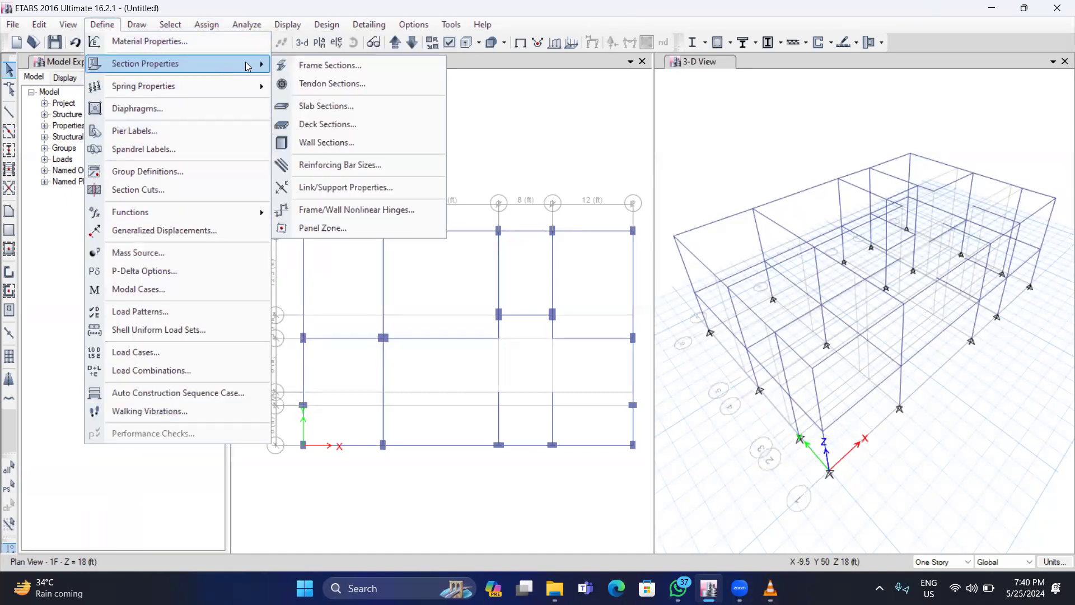
{"action": "left_click", "coordinate": [323, 108]}
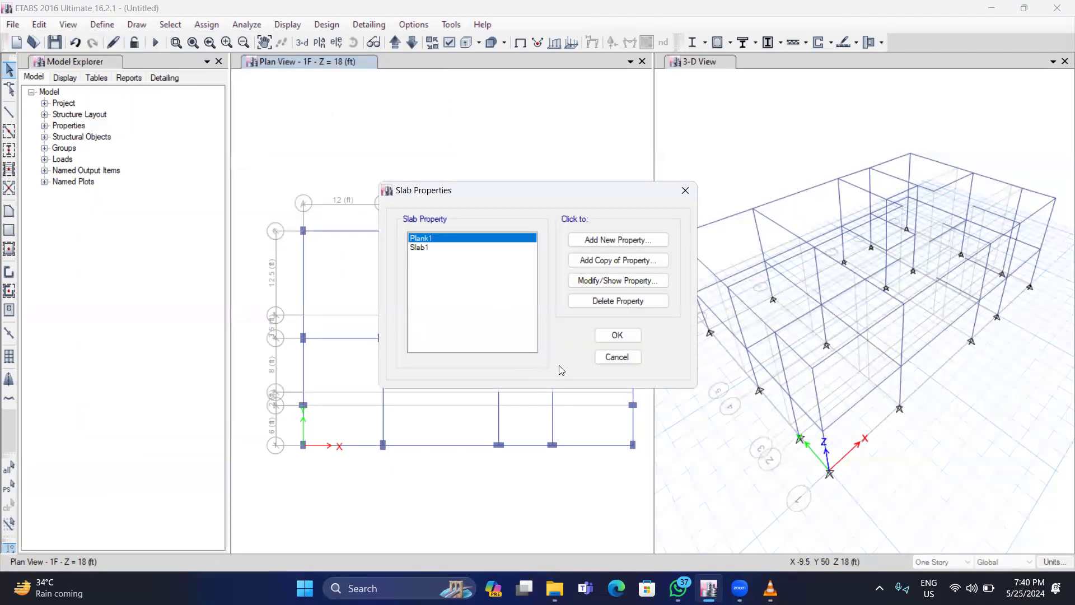
{"action": "left_click", "coordinate": [443, 247]}
{"action": "left_click", "coordinate": [587, 259]}
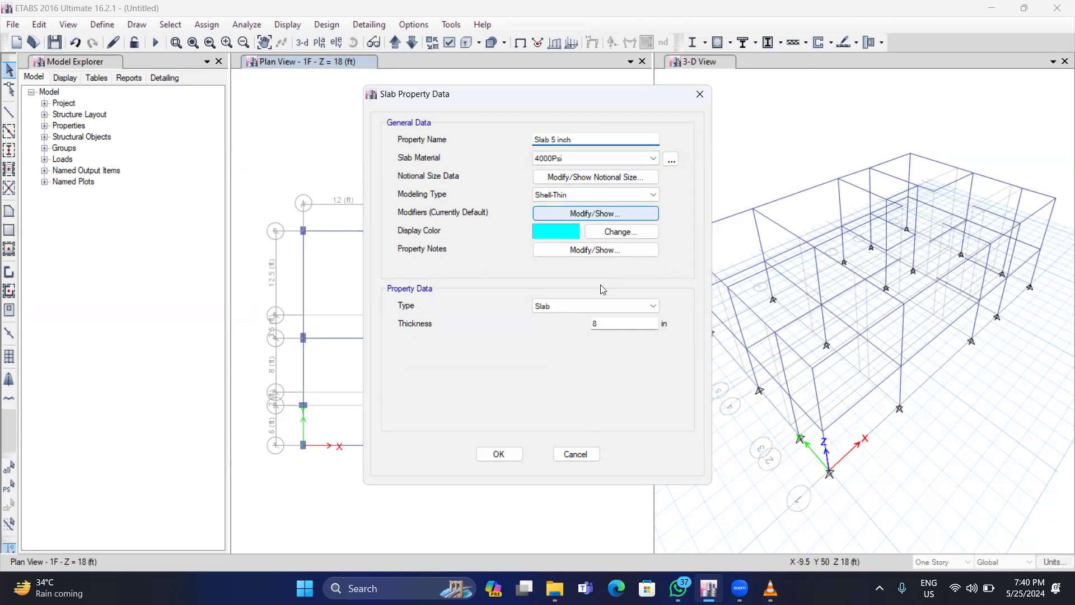
{"action": "left_click", "coordinate": [607, 323]}
{"action": "key", "text": "BackSpace"}
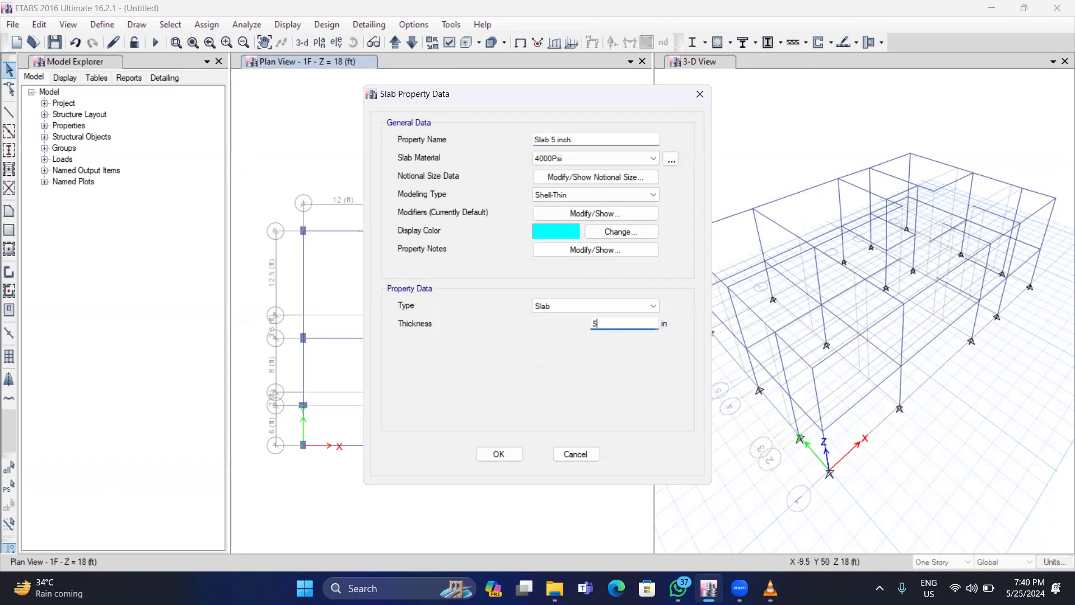
{"action": "left_click", "coordinate": [502, 456]}
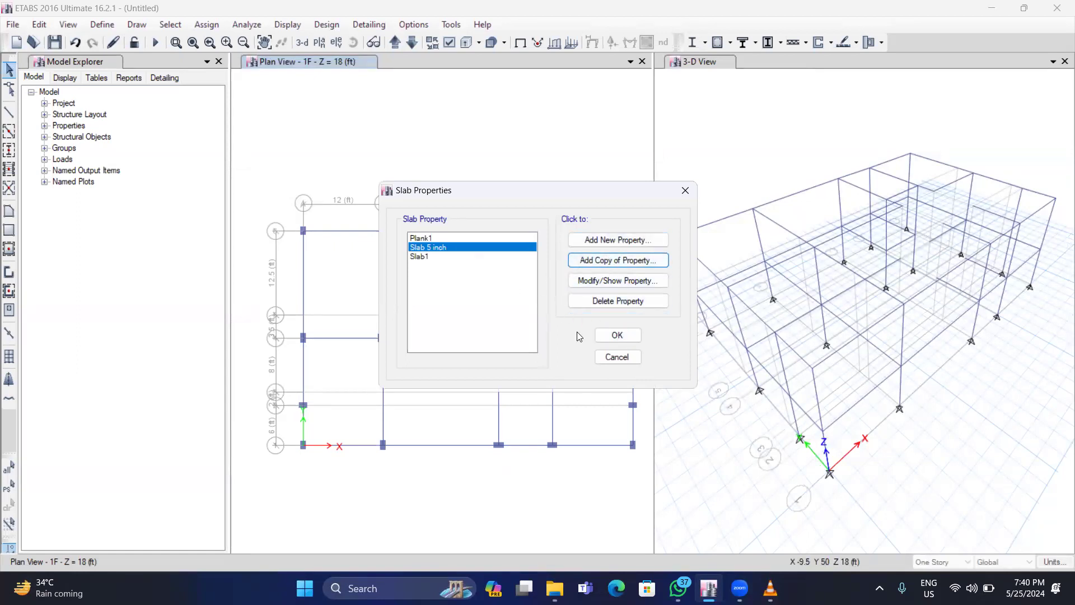
Copy the Slab 5 inch property as Slab 6.5 inch with a thickness of 6.5 in, and accept the slab definitions
{"action": "left_click", "coordinate": [608, 258]}
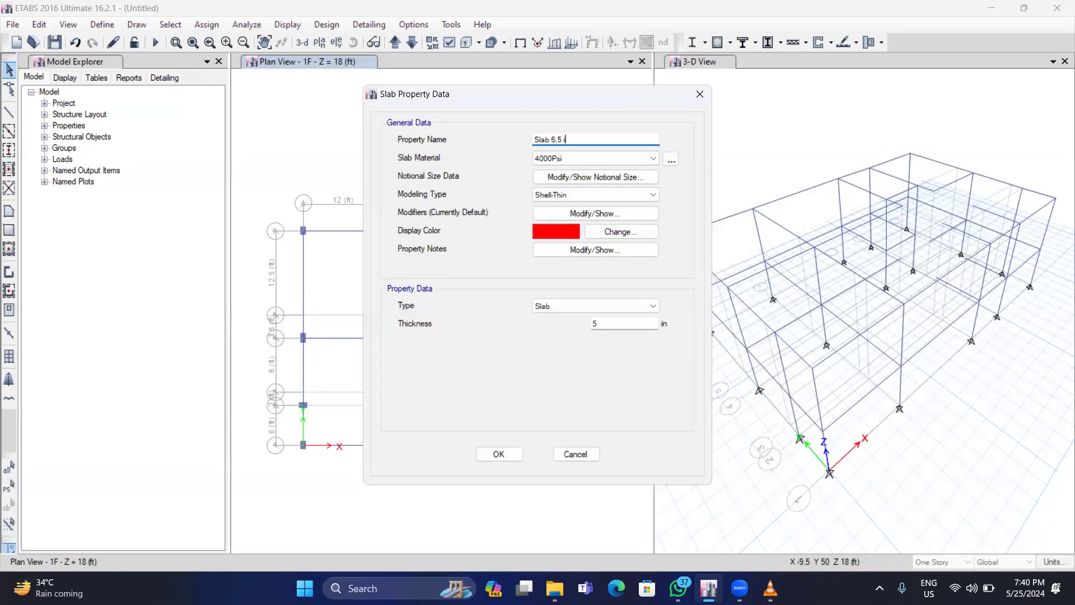
{"action": "double_click", "coordinate": [610, 320]}
{"action": "type", "text": "6."}
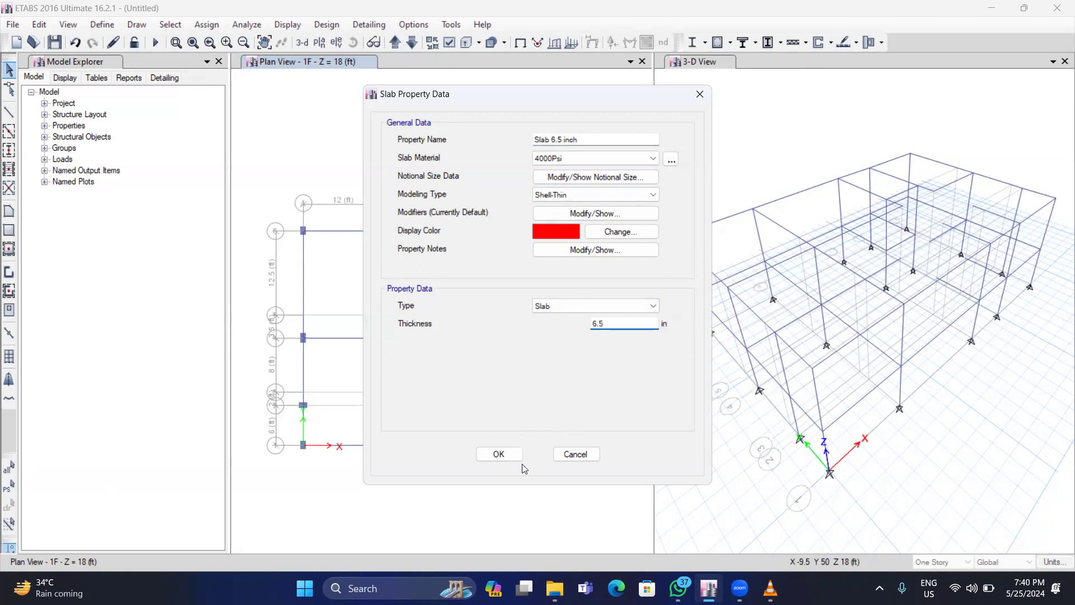
{"action": "left_click", "coordinate": [503, 452]}
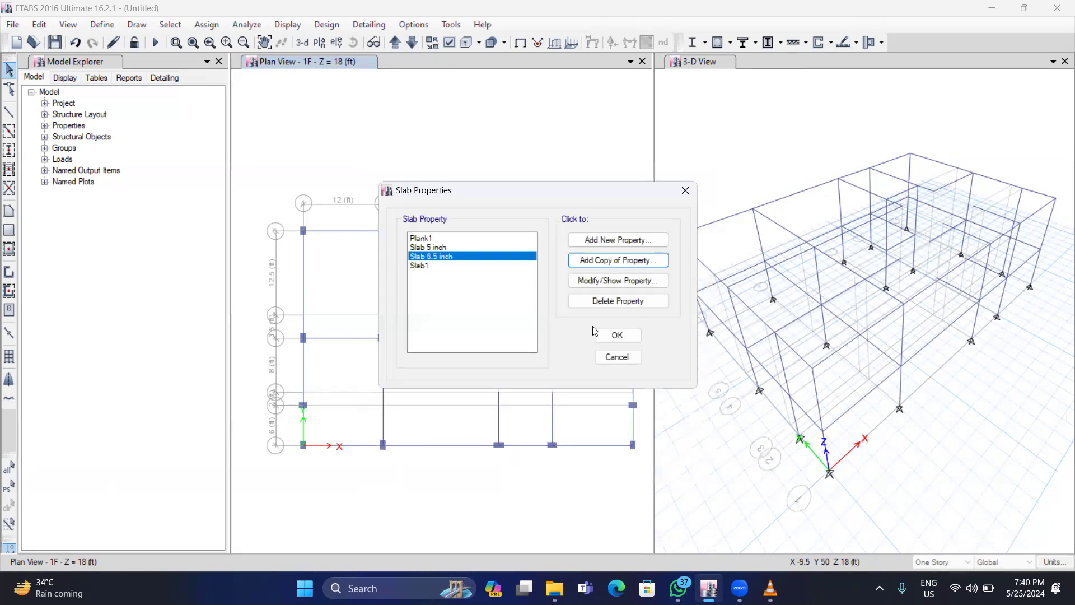
{"action": "left_click", "coordinate": [617, 334]}
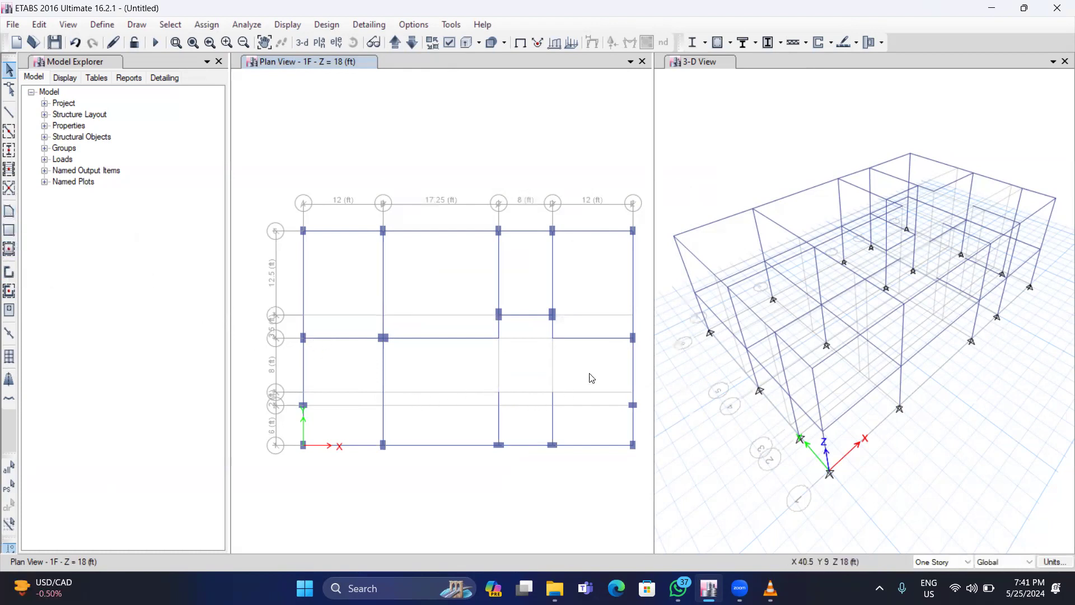
Draw rectangular Slab 5 inch panels on the 1F plan between grids 4 and 6 in bays A-B, B-C and D-E
{"action": "left_click", "coordinate": [8, 230]}
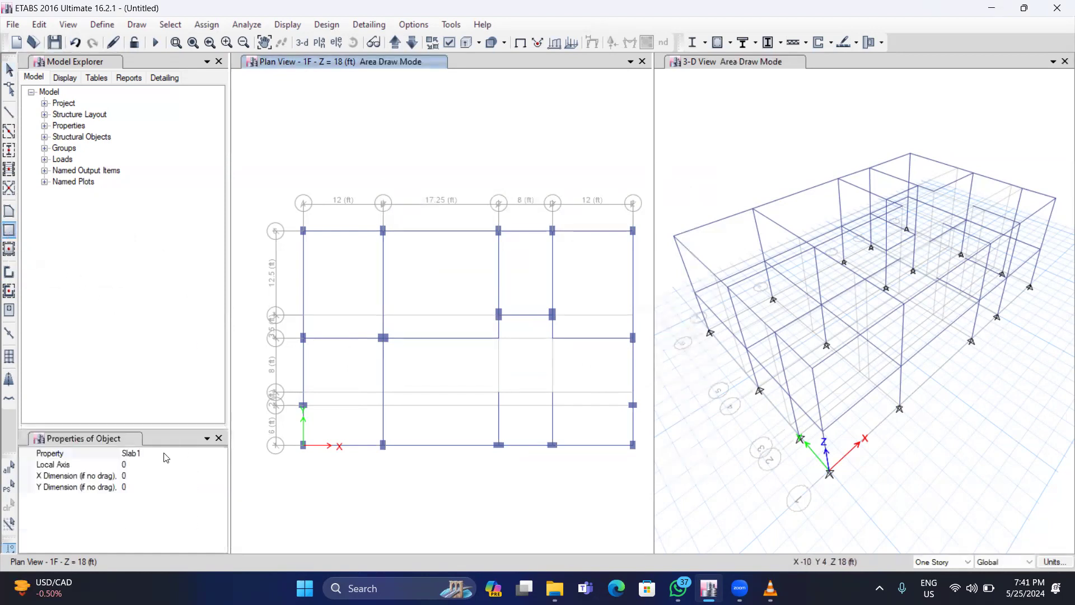
{"action": "left_click", "coordinate": [166, 455]}
{"action": "left_click", "coordinate": [141, 454]}
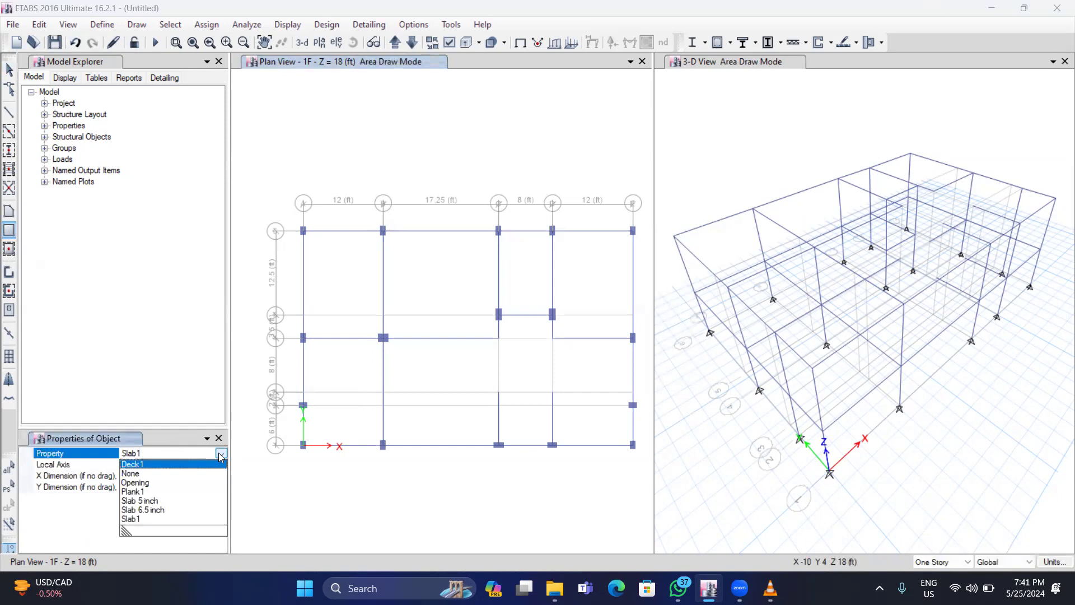
{"action": "left_click", "coordinate": [141, 501]}
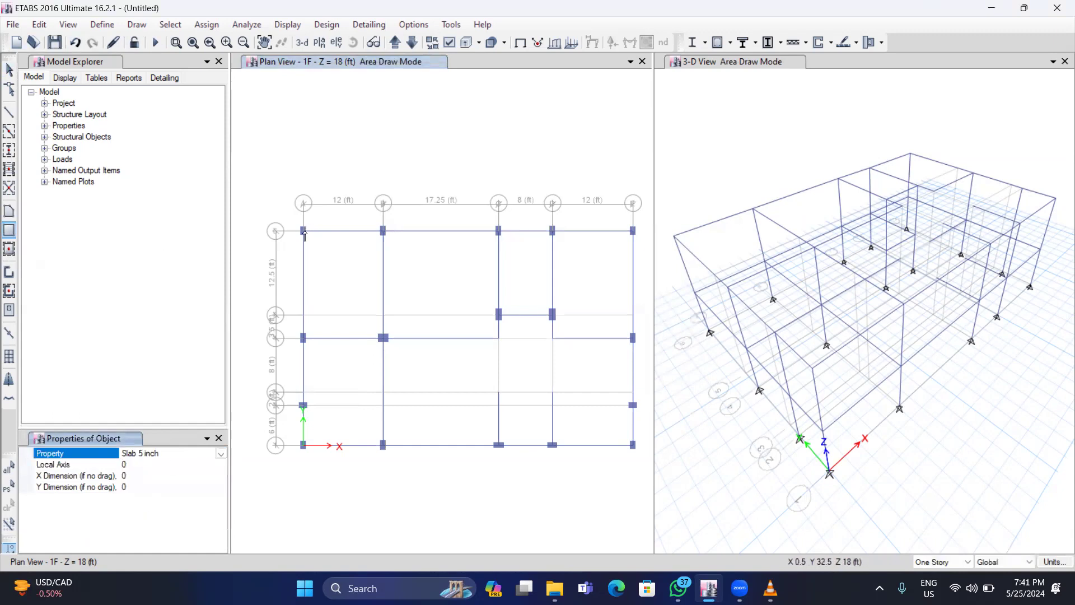
{"action": "left_click", "coordinate": [303, 230]}
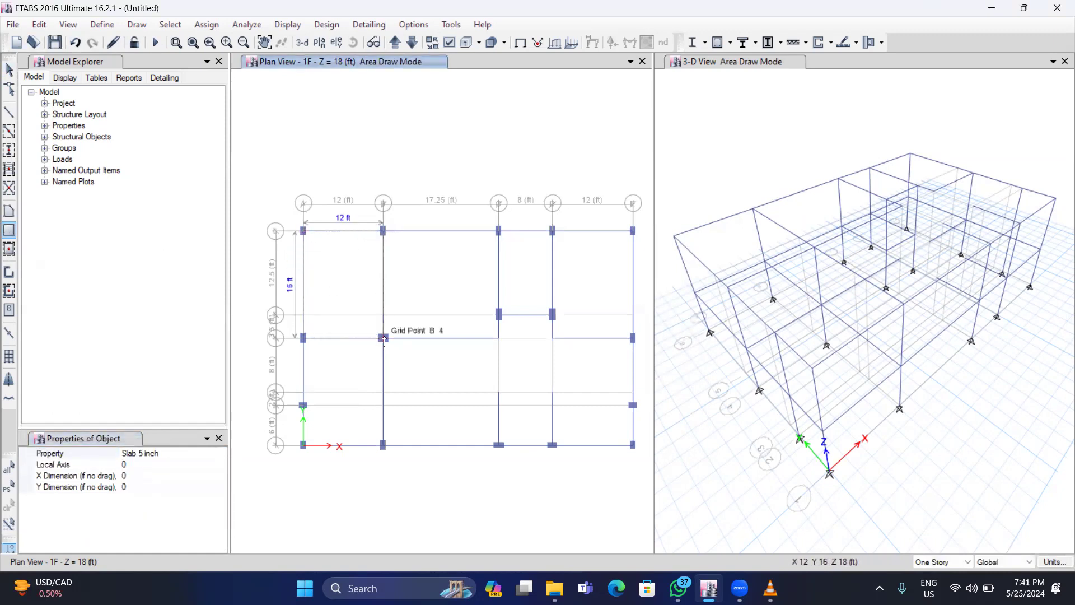
{"action": "left_click", "coordinate": [383, 337]}
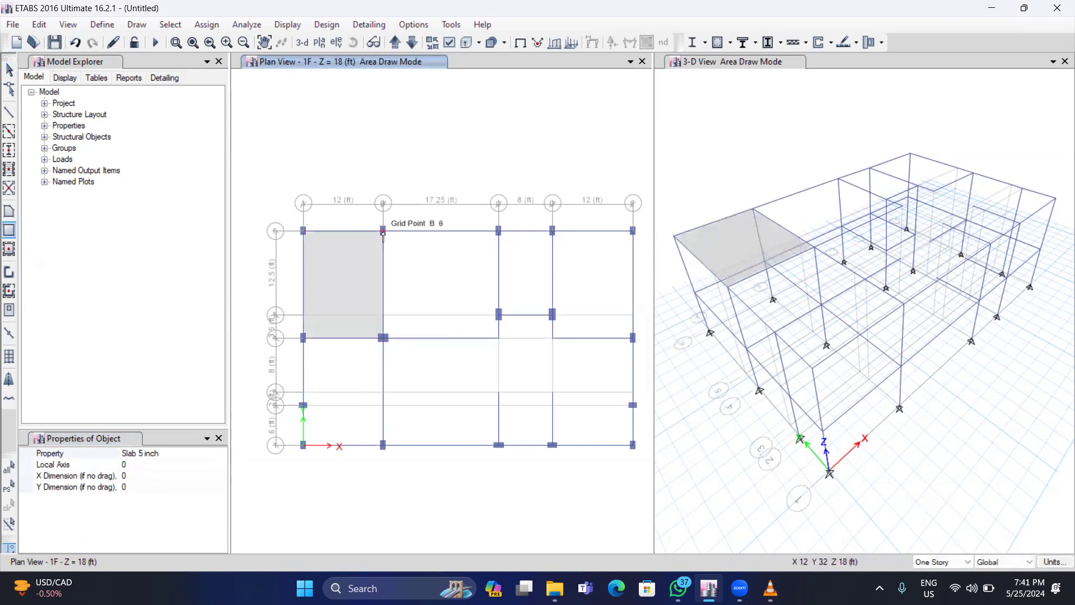
{"action": "left_click", "coordinate": [498, 338]}
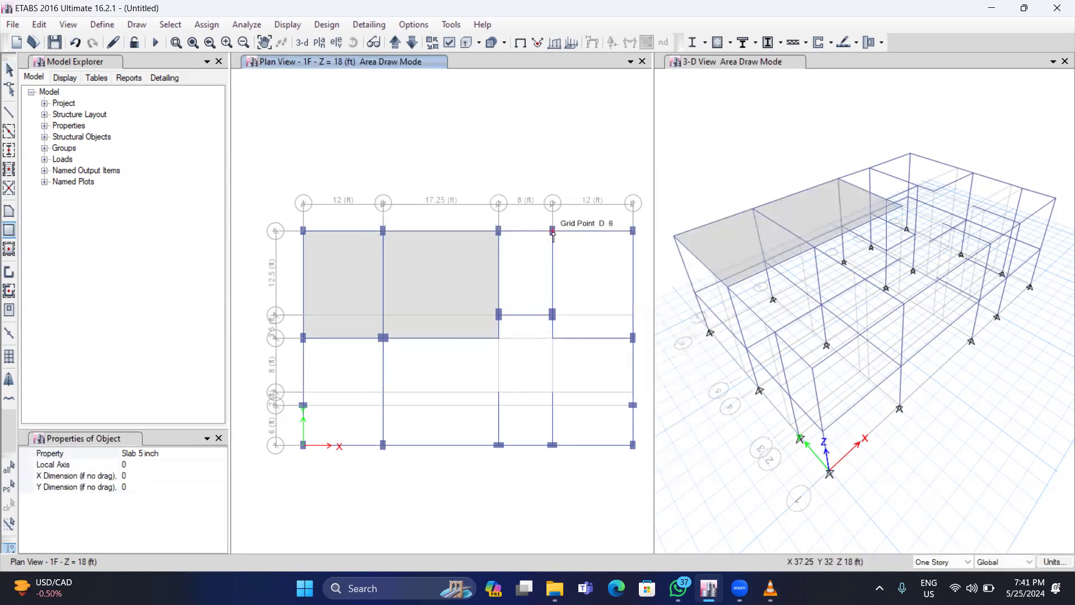
{"action": "left_click", "coordinate": [552, 231]}
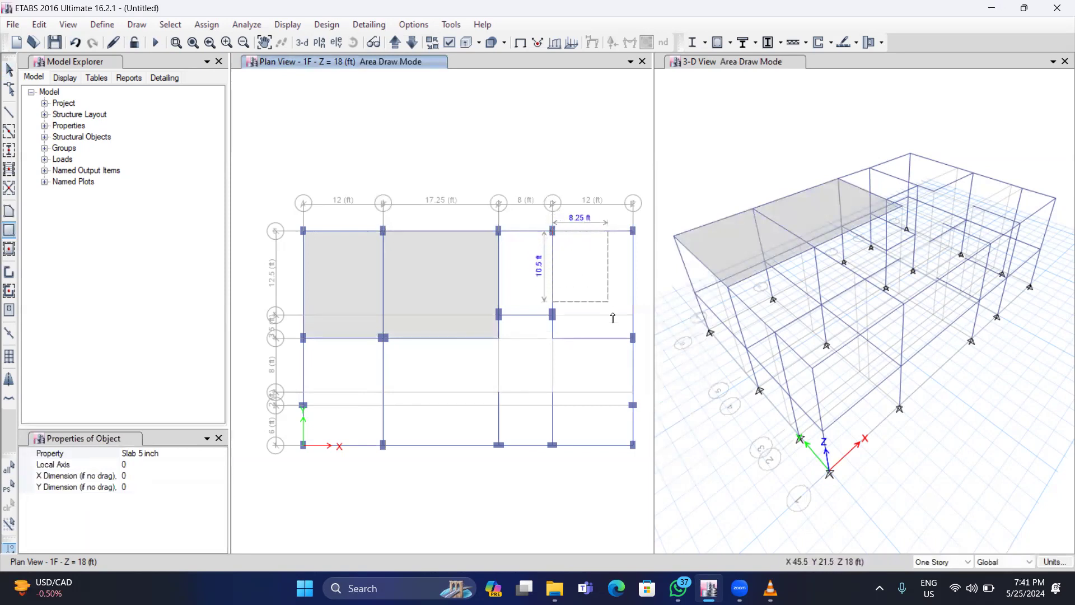
{"action": "left_click", "coordinate": [632, 337]}
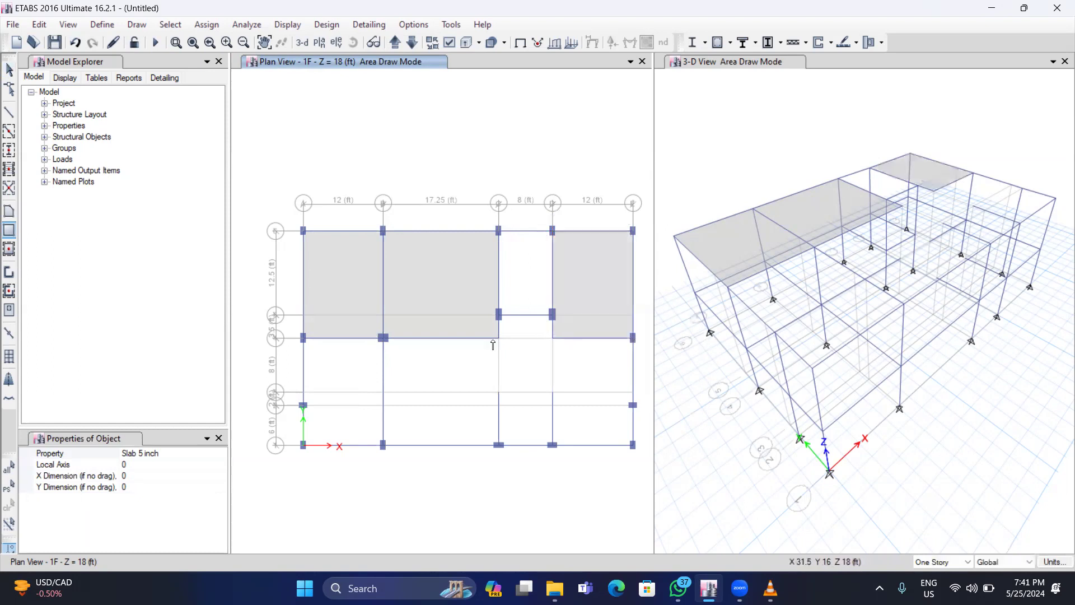
Draw Slab 5 inch panels between grid lines 1 and 4 in bays A–B, B–C and D–E on storey 1F
{"action": "left_click", "coordinate": [302, 337]}
{"action": "left_click", "coordinate": [384, 445]}
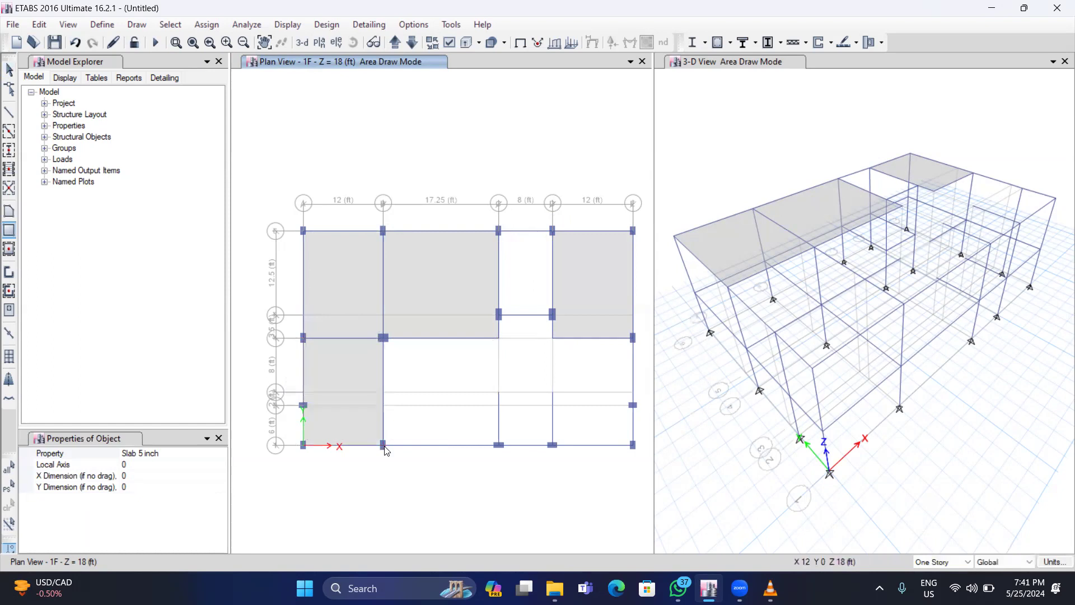
{"action": "left_click", "coordinate": [383, 338]}
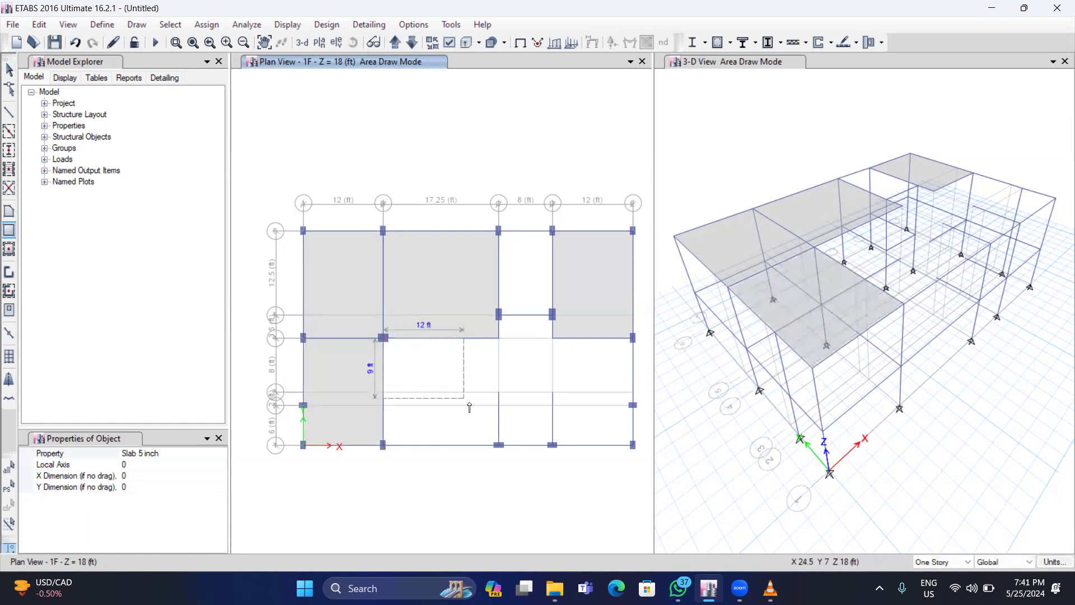
{"action": "left_click", "coordinate": [499, 445]}
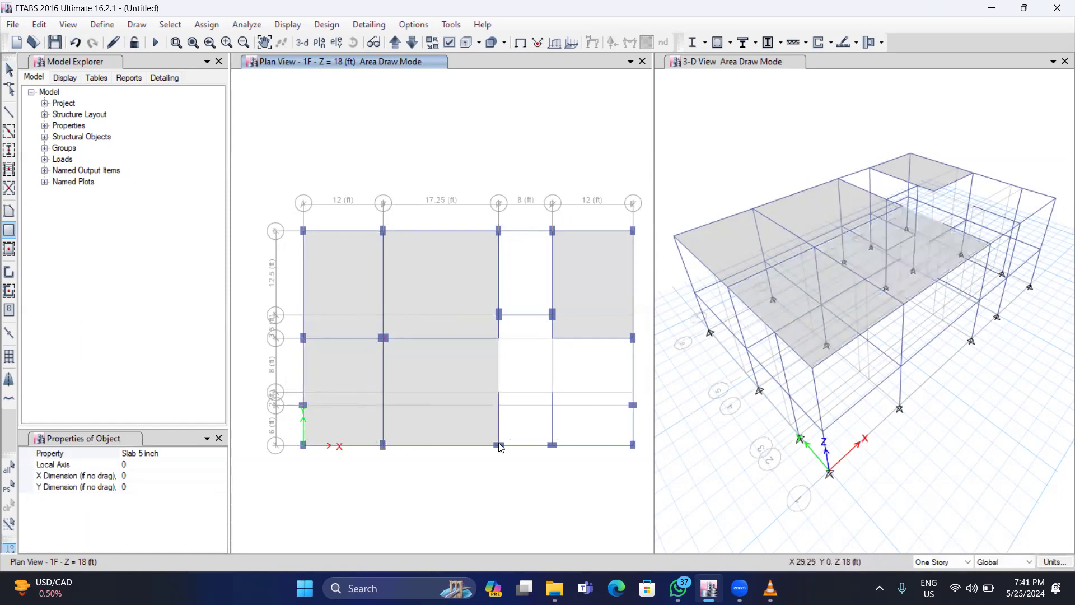
{"action": "left_click", "coordinate": [553, 337]}
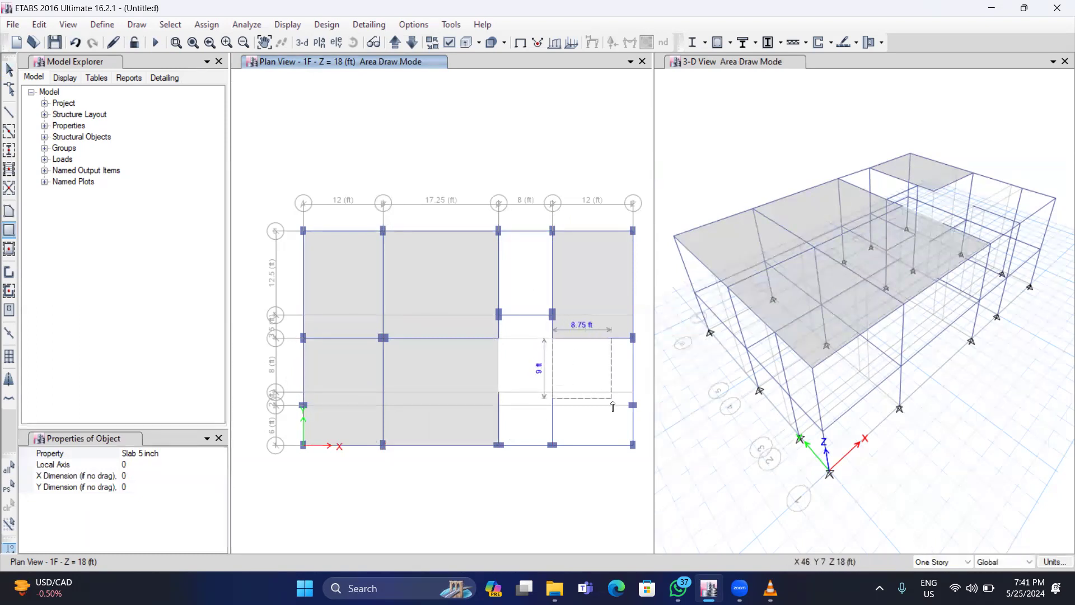
{"action": "left_click", "coordinate": [632, 445]}
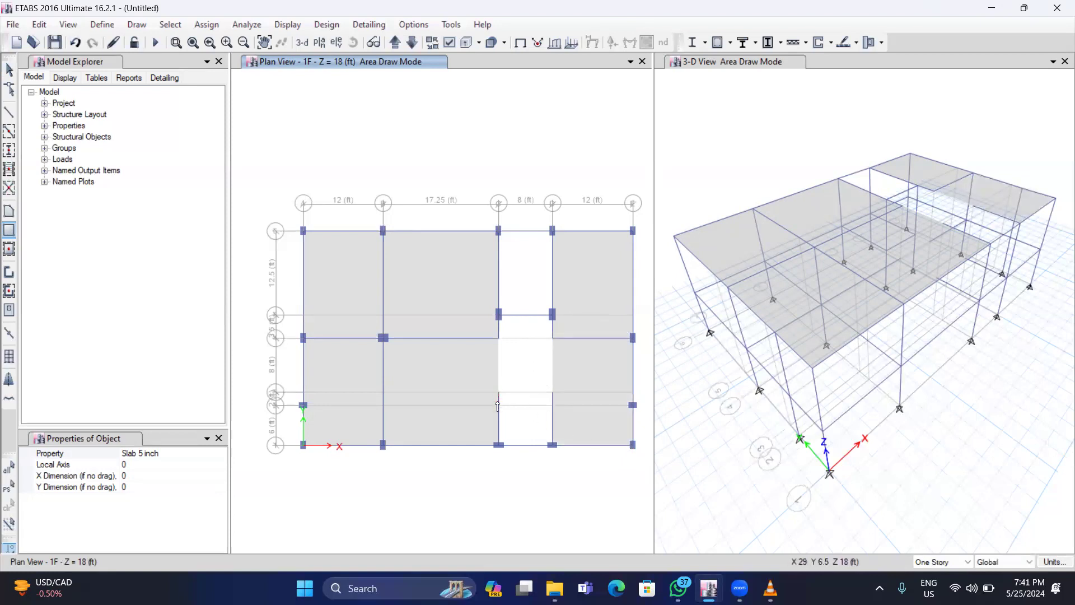
Draw Slab 5 inch strips between grids C and D, spanning lines 1–2 and 4–5, and check them against the building plan in WhatsApp
{"action": "left_click_drag", "start_coordinate": [498, 393], "coordinate": [552, 445]}
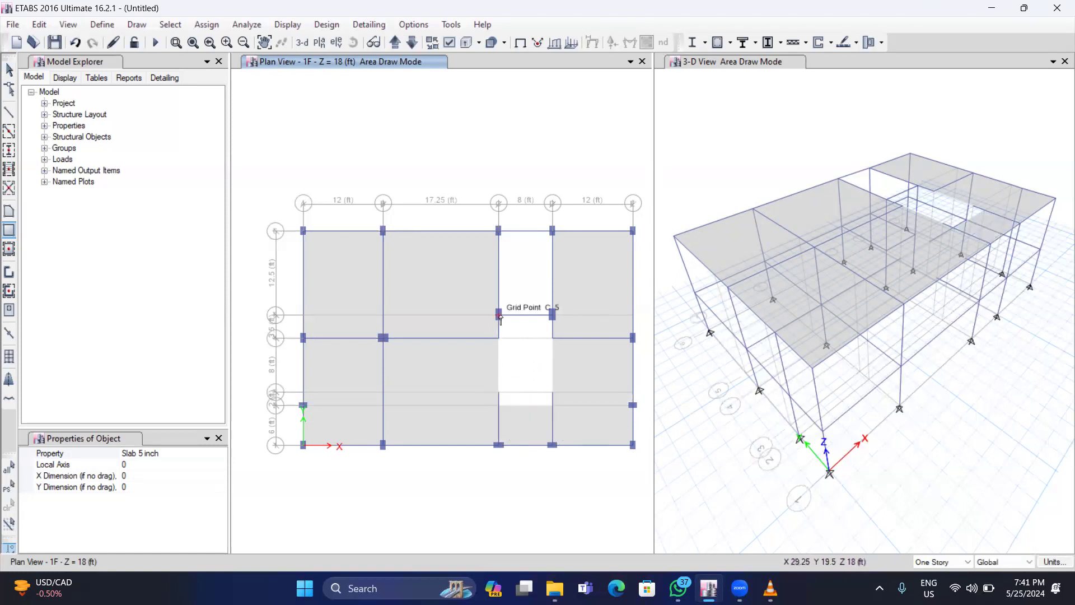
{"action": "left_click_drag", "start_coordinate": [500, 317], "coordinate": [552, 340]}
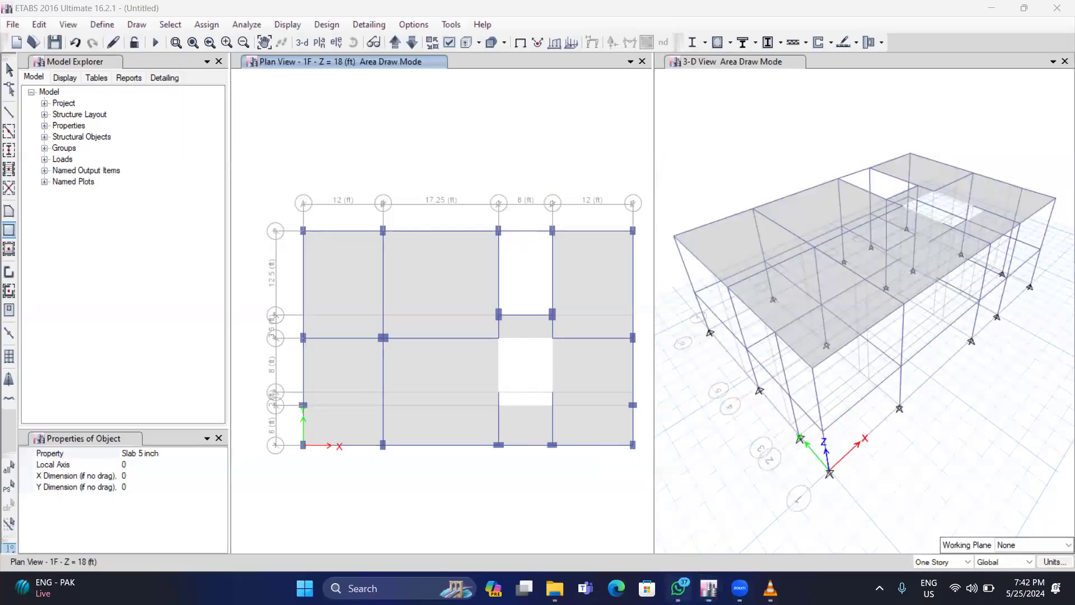
{"action": "left_click", "coordinate": [678, 588]}
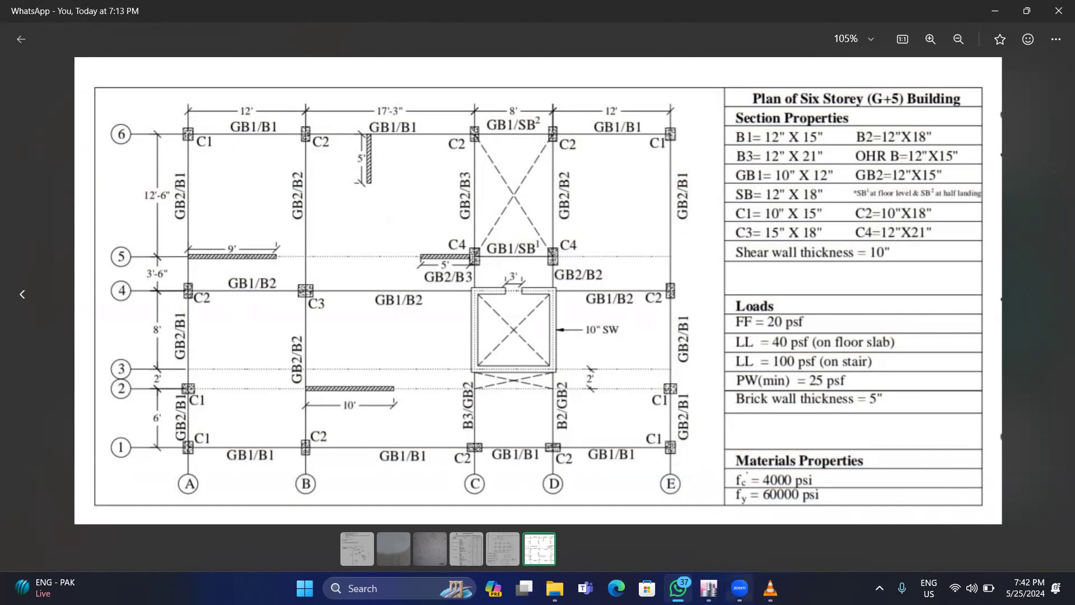
{"action": "left_click", "coordinate": [709, 587]}
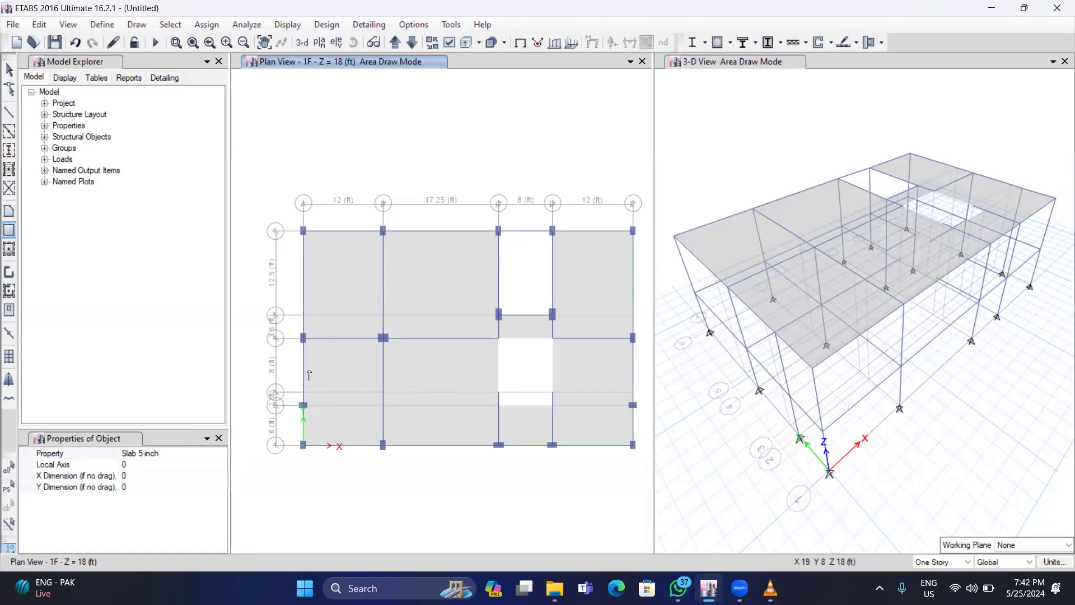
{"action": "left_click", "coordinate": [219, 438]}
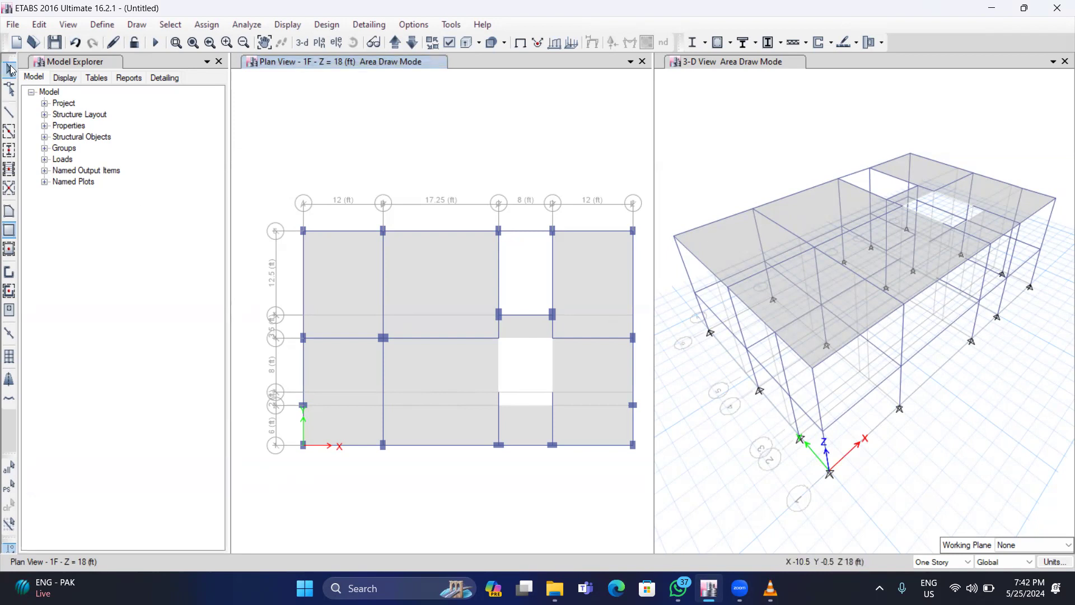
{"action": "left_click", "coordinate": [10, 69]}
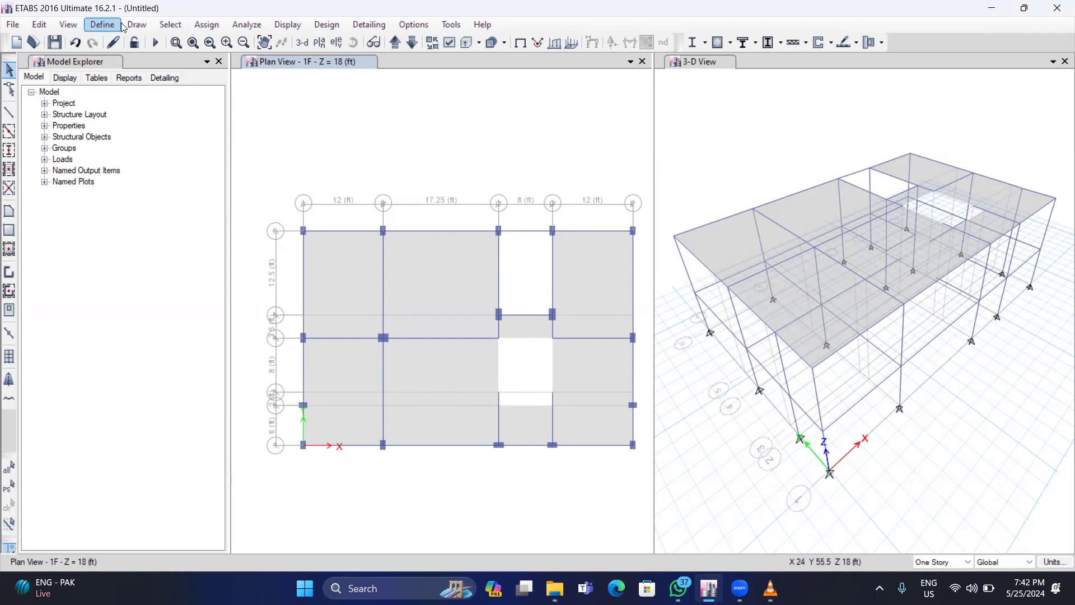
Select all floor panels that have the Slab 5 inch property, keeping the plan view uncovered
{"action": "left_click", "coordinate": [167, 26]}
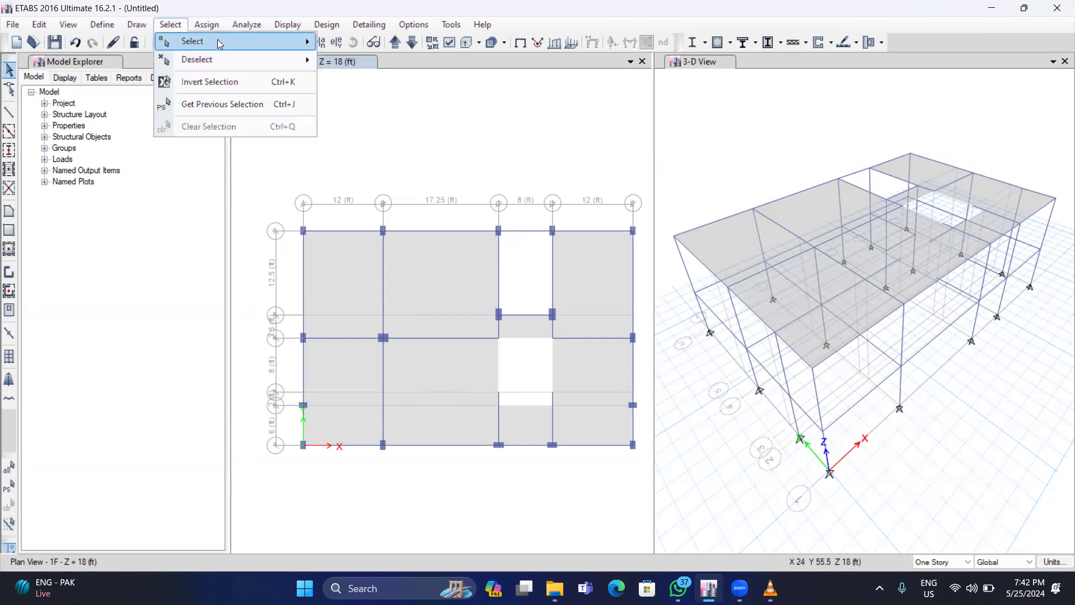
{"action": "mouse_move", "coordinate": [218, 40]}
{"action": "mouse_move", "coordinate": [427, 164]}
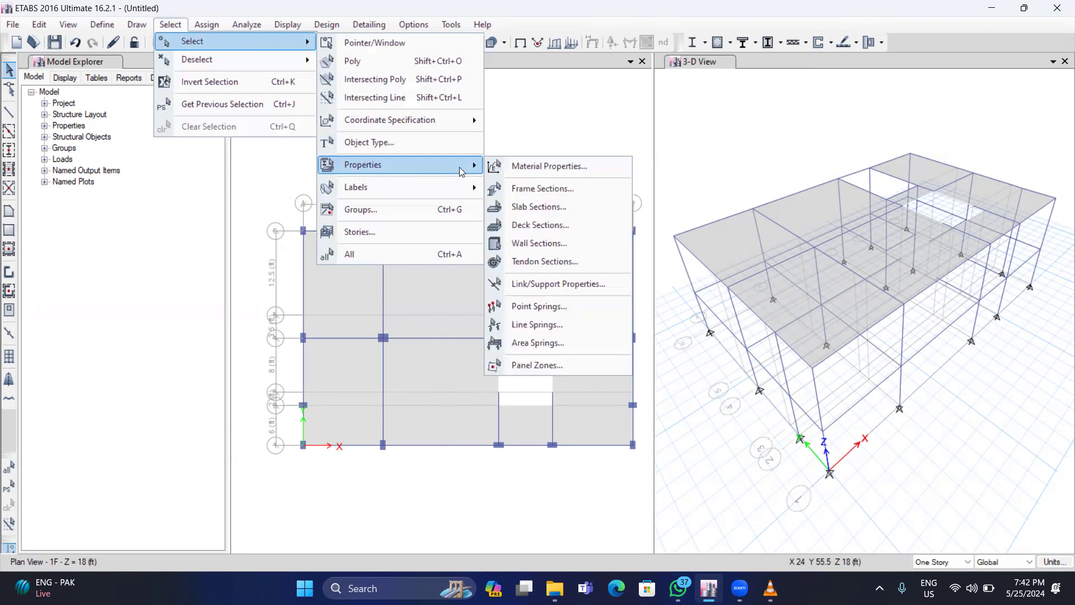
{"action": "left_click", "coordinate": [541, 206]}
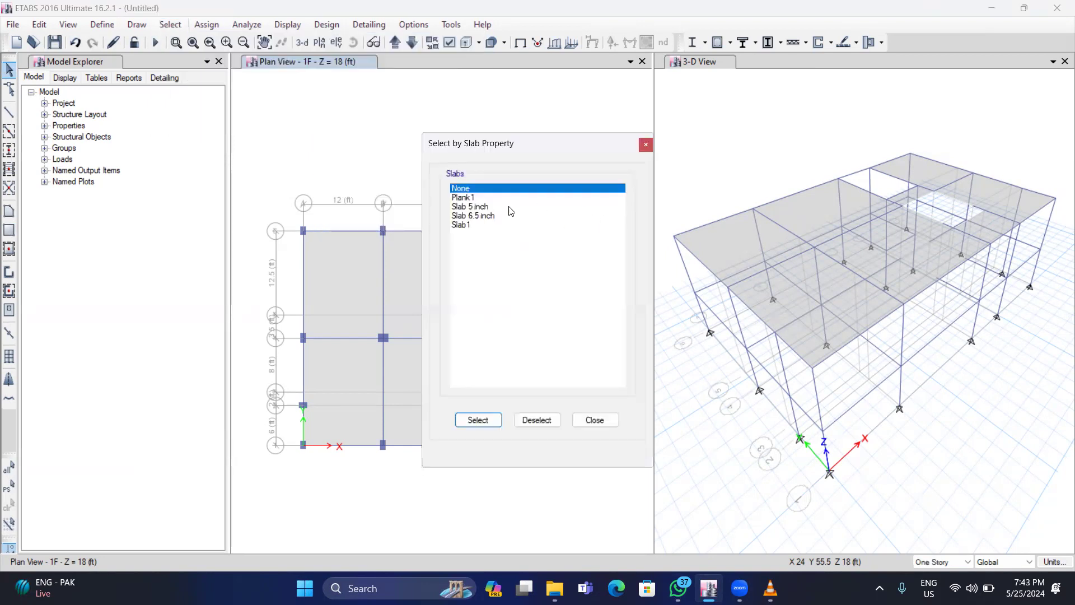
{"action": "left_click", "coordinate": [494, 208]}
{"action": "left_click", "coordinate": [479, 420]}
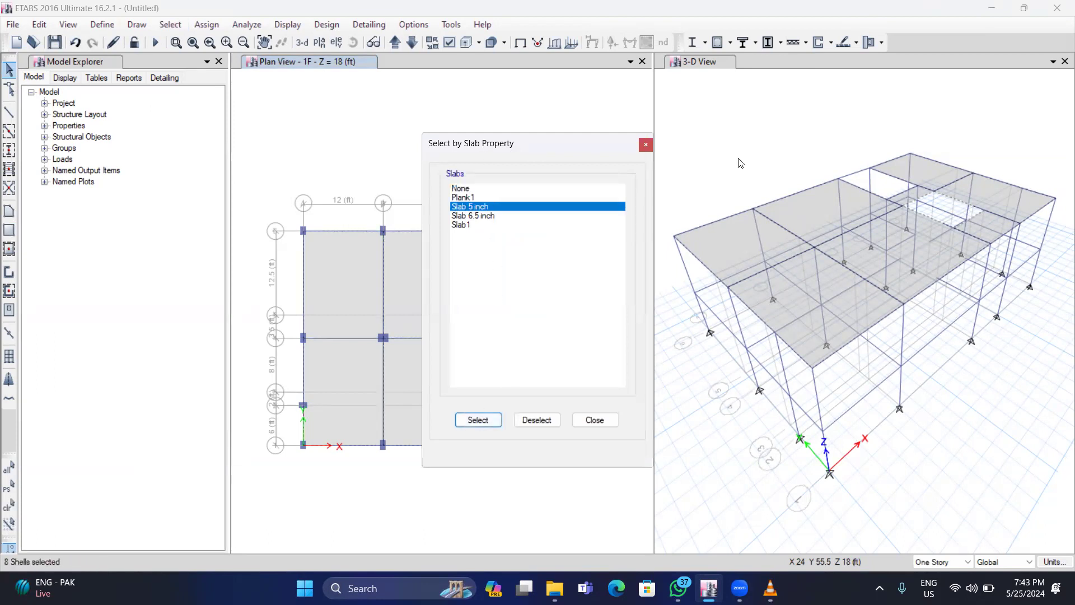
{"action": "left_click_drag", "start_coordinate": [534, 147], "coordinate": [793, 166]}
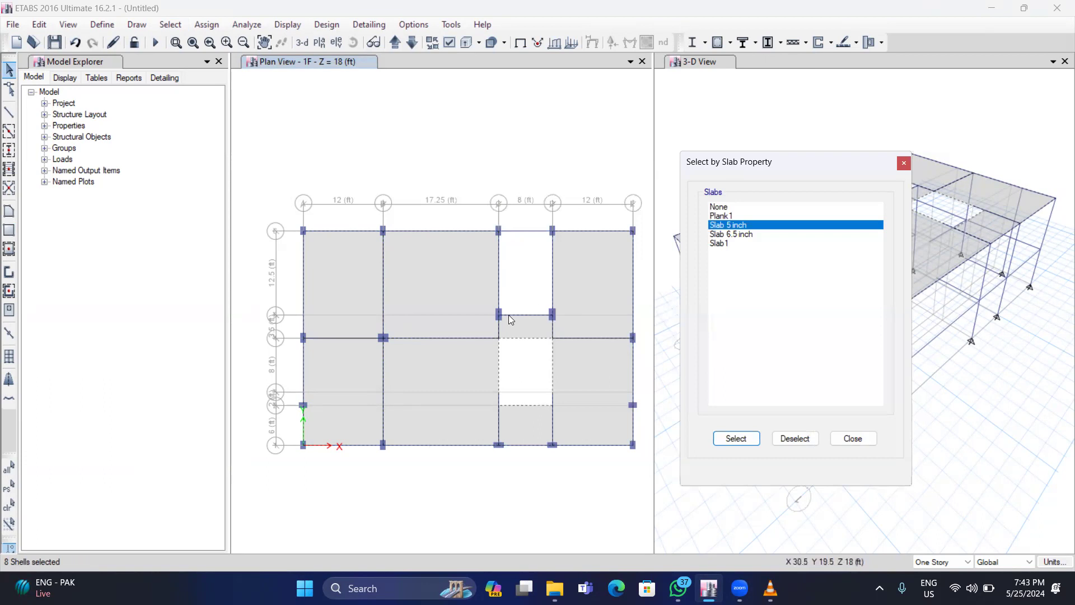
Open the uniform shell load assignment for the selected slabs and check the specified loads on the building plan in WhatsApp
{"action": "left_click", "coordinate": [199, 26]}
{"action": "left_click", "coordinate": [199, 28]}
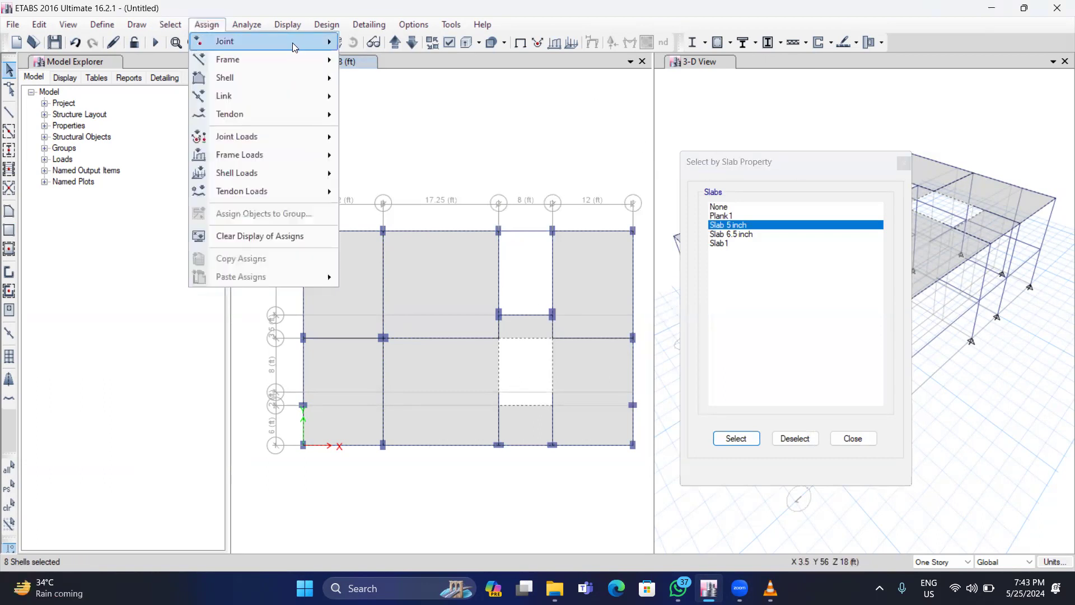
{"action": "mouse_move", "coordinate": [311, 171]}
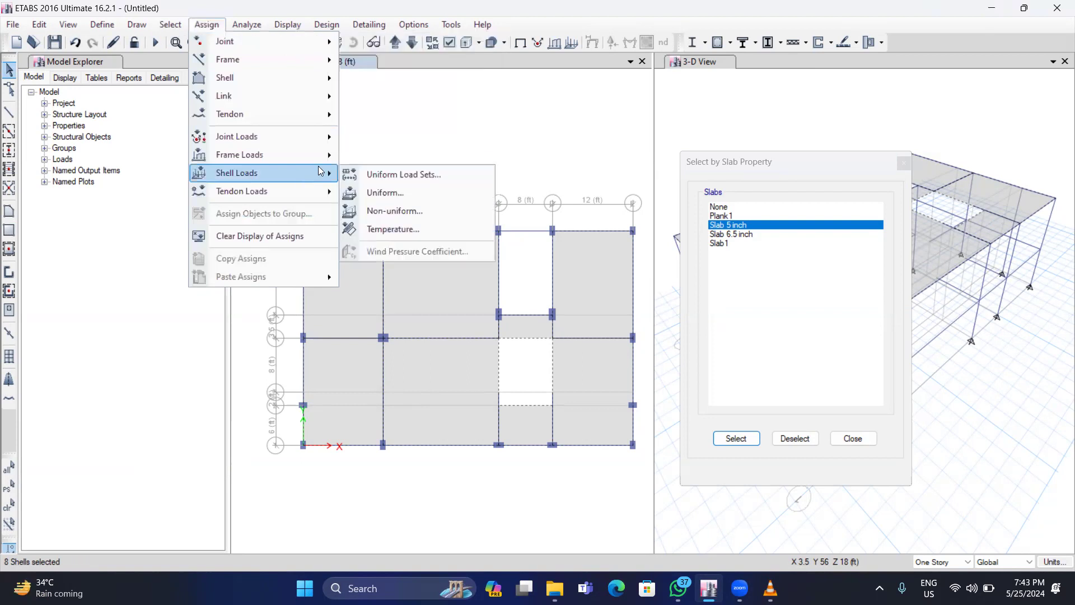
{"action": "left_click", "coordinate": [392, 195]}
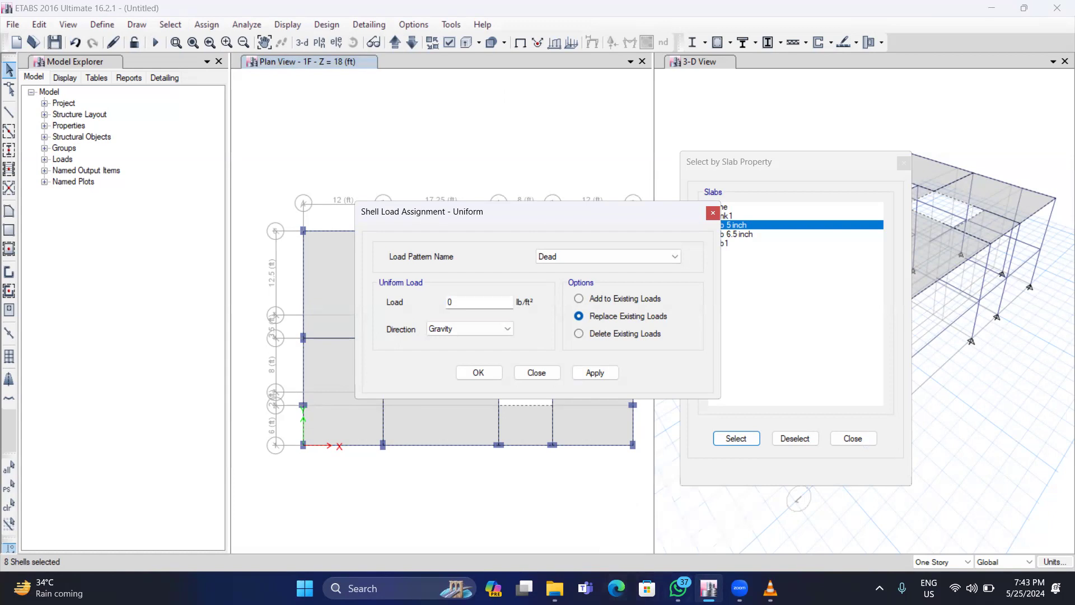
{"action": "key", "text": "alt+Tab"}
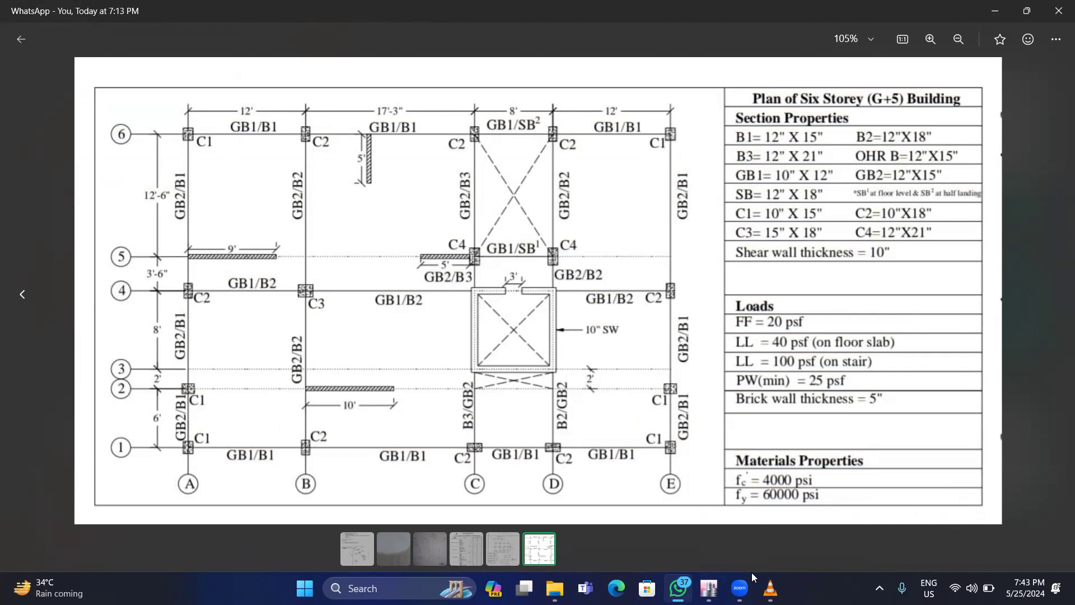
{"action": "left_click", "coordinate": [708, 588]}
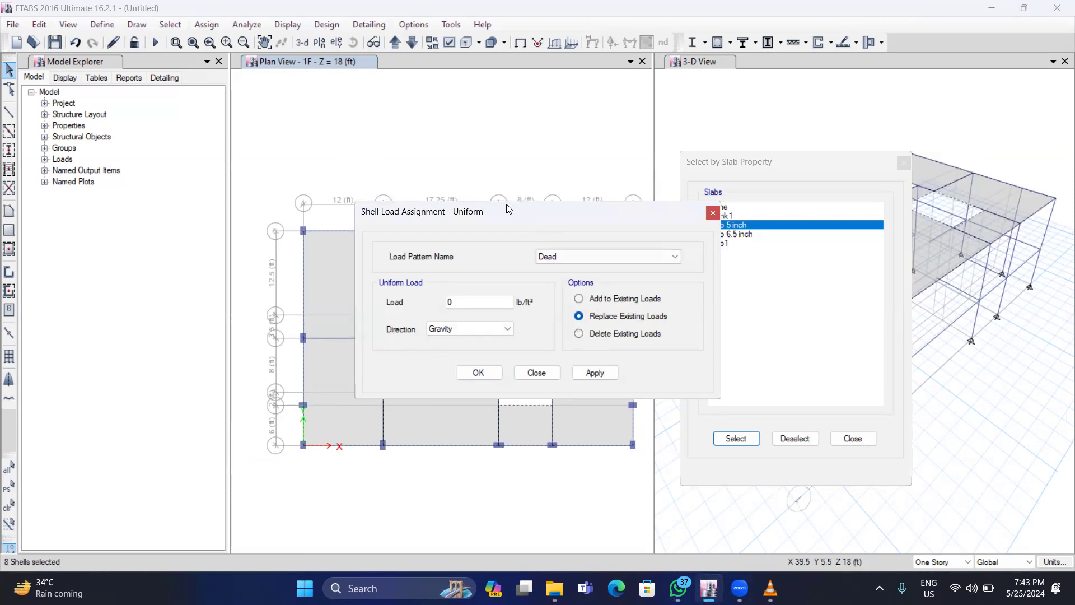
{"action": "left_click_drag", "start_coordinate": [508, 208], "coordinate": [340, 156]}
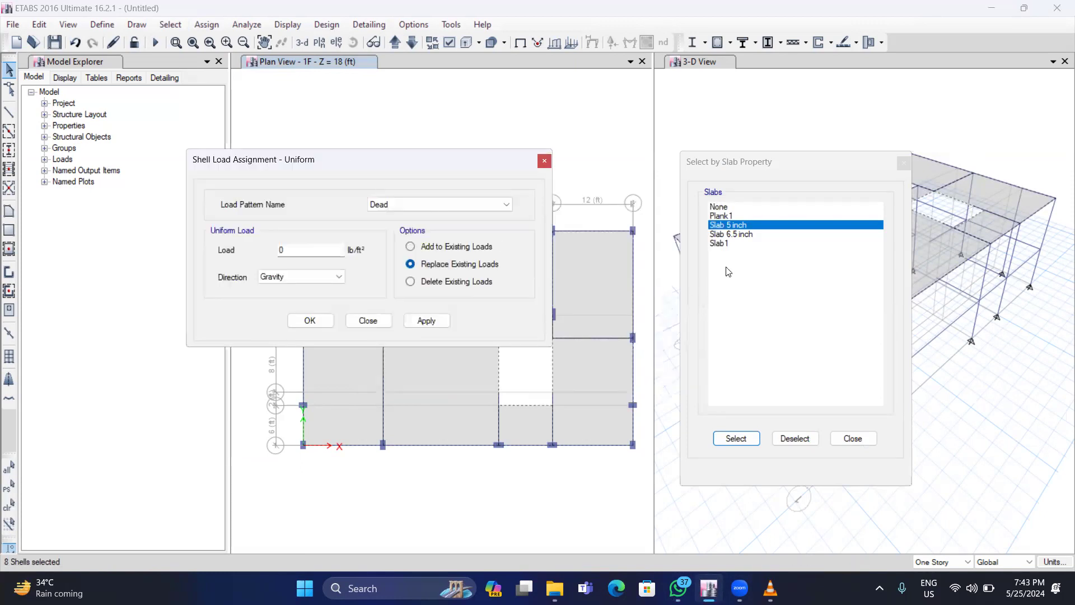
Assign a uniform Live load of 40 lb/ft² in the Gravity direction to the selected slabs, adding to existing loads
{"action": "left_click", "coordinate": [427, 208]}
{"action": "left_click", "coordinate": [411, 224]}
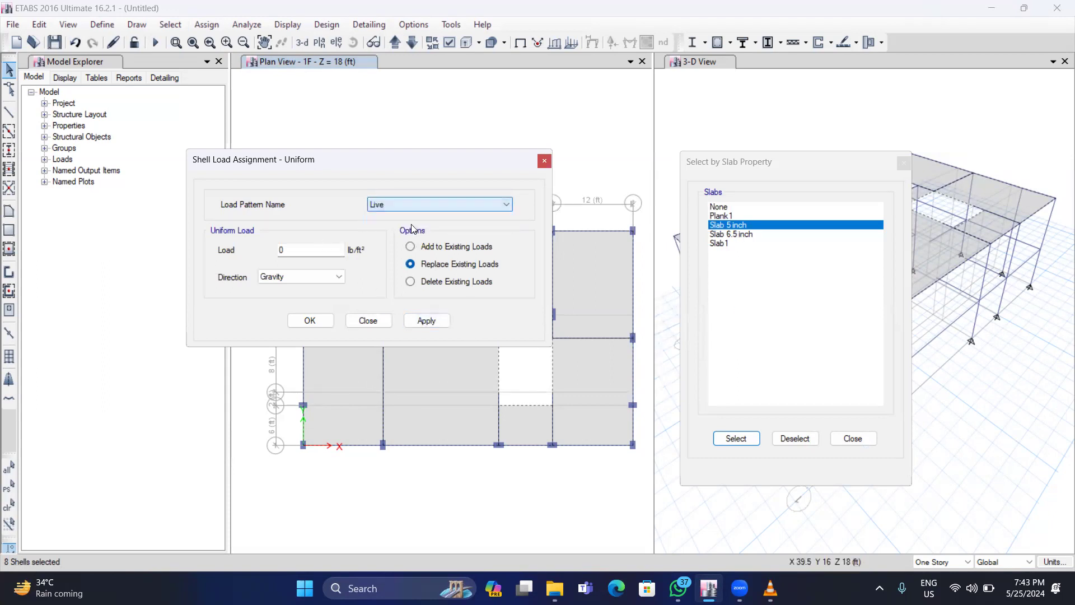
{"action": "left_click", "coordinate": [312, 251]}
{"action": "key", "text": "BackSpace"}
{"action": "type", "text": "40"}
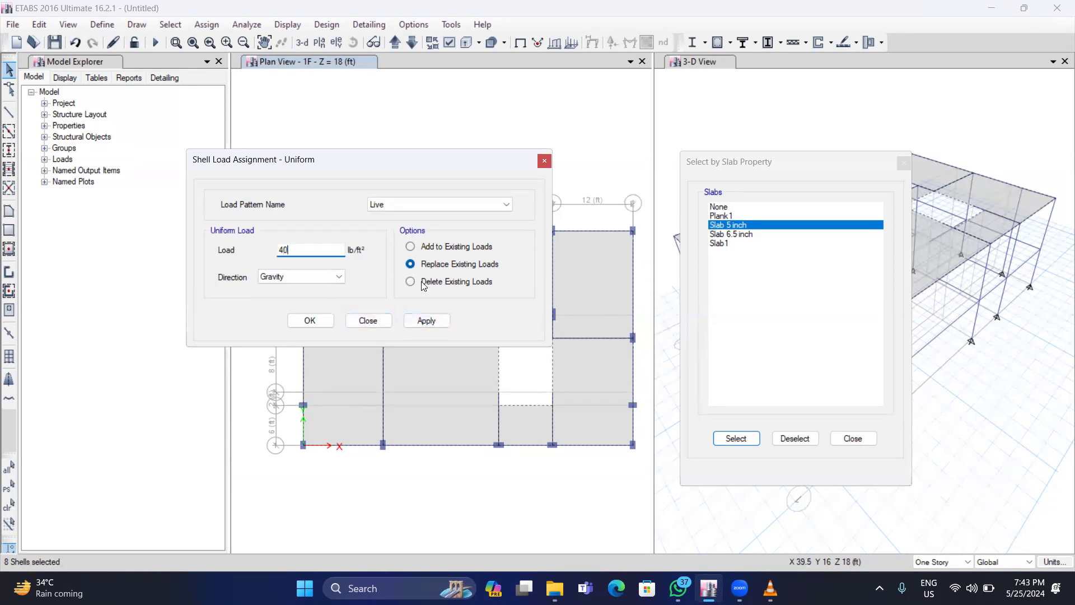
{"action": "left_click", "coordinate": [411, 247]}
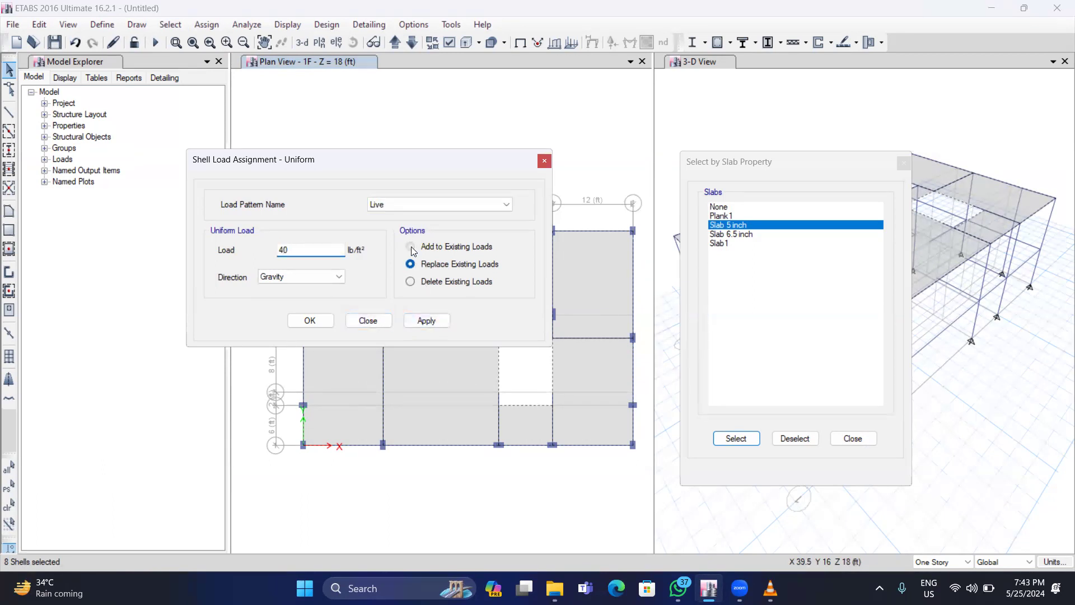
{"action": "left_click", "coordinate": [432, 323]}
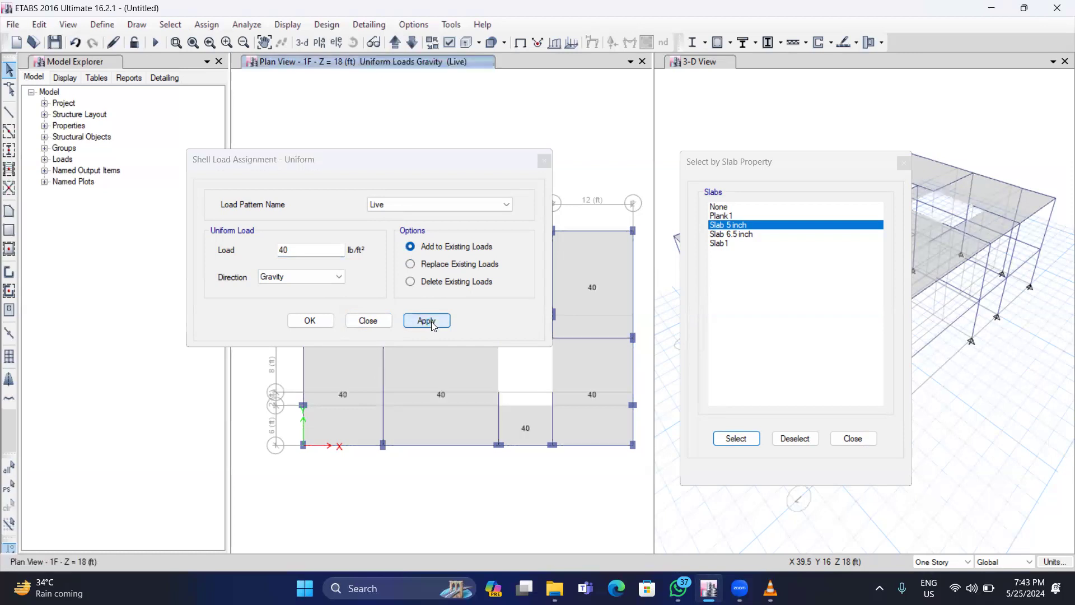
{"action": "left_click", "coordinate": [367, 320]}
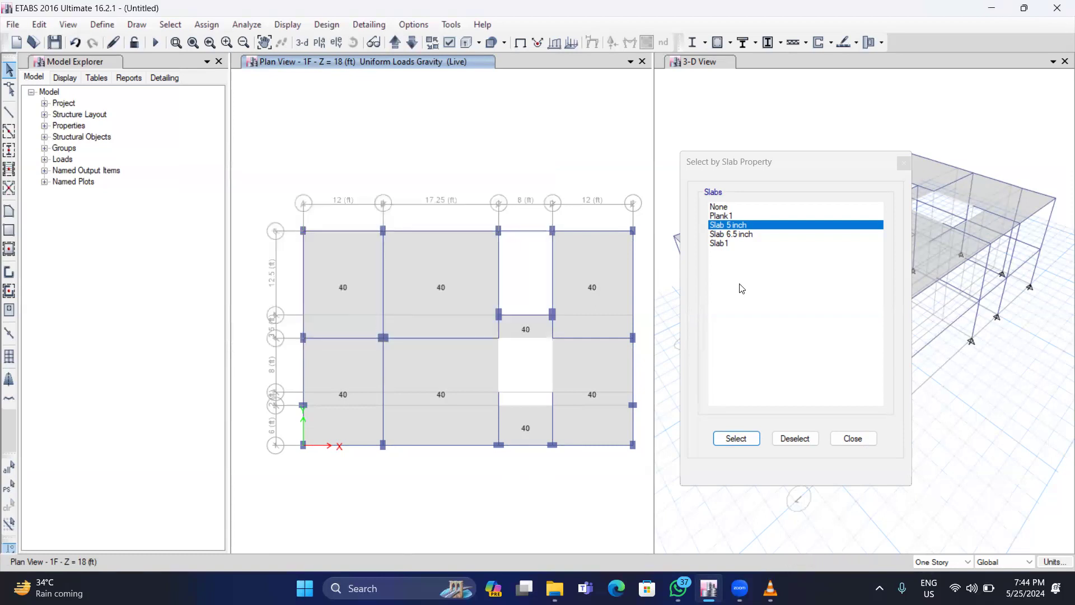
Assign a uniform Dead load of 45 lb/ft², added to existing loads, to the upper A–B panel and both B–C panels
{"action": "left_click", "coordinate": [335, 278]}
{"action": "left_click", "coordinate": [435, 288]}
{"action": "left_click", "coordinate": [443, 401]}
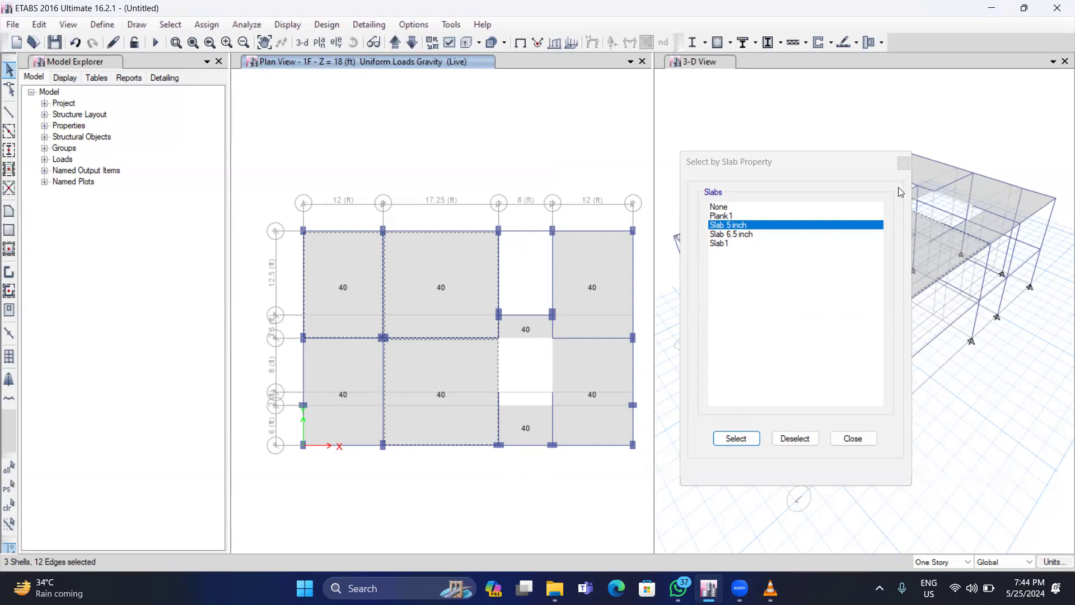
{"action": "left_click", "coordinate": [904, 163]}
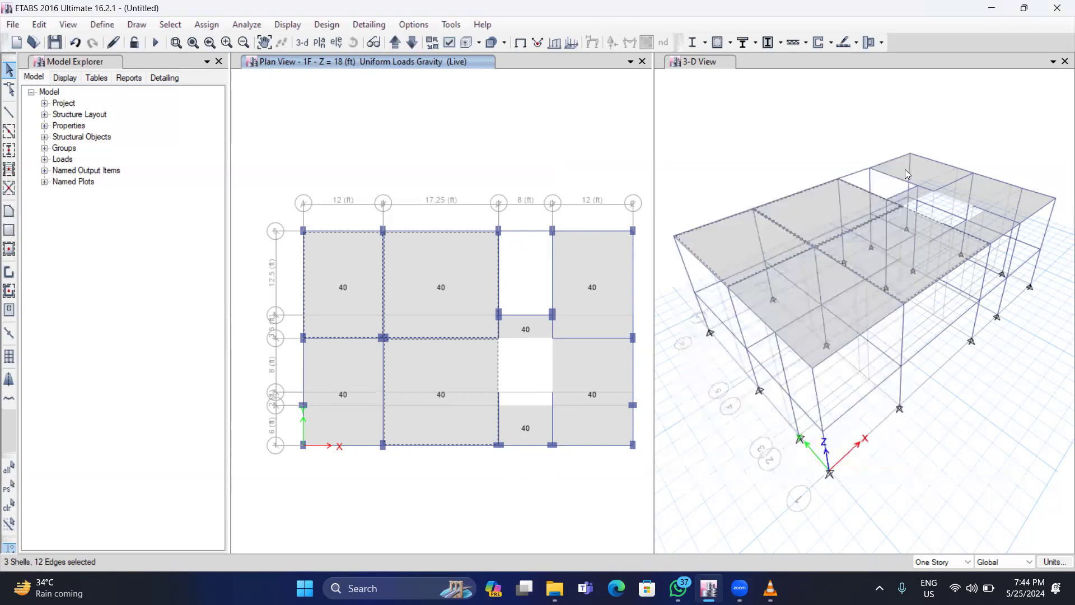
{"action": "left_click", "coordinate": [199, 28]}
{"action": "mouse_move", "coordinate": [273, 155]}
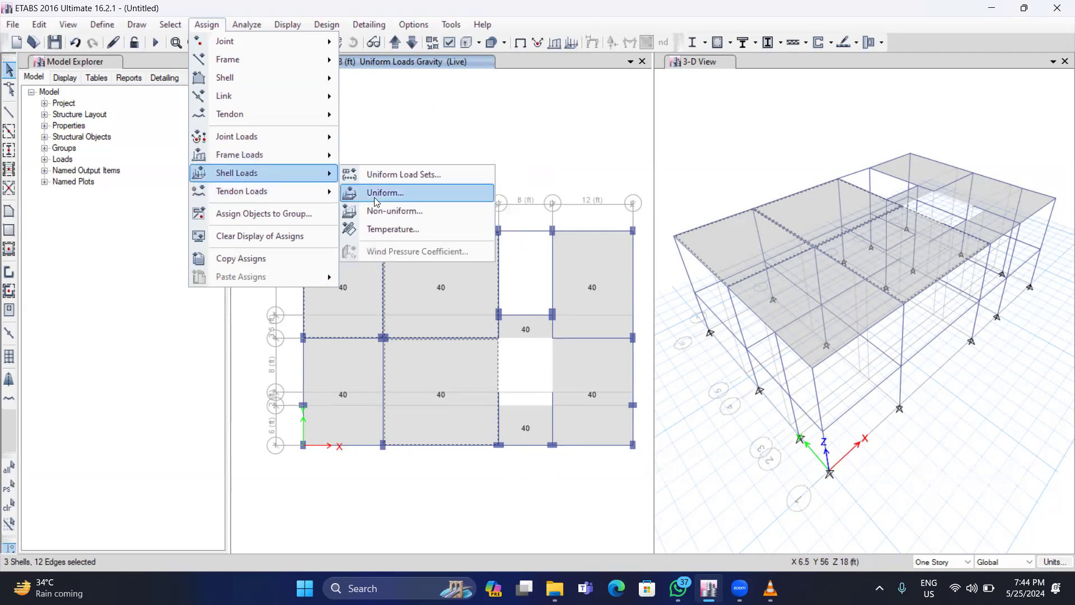
{"action": "left_click", "coordinate": [374, 193]}
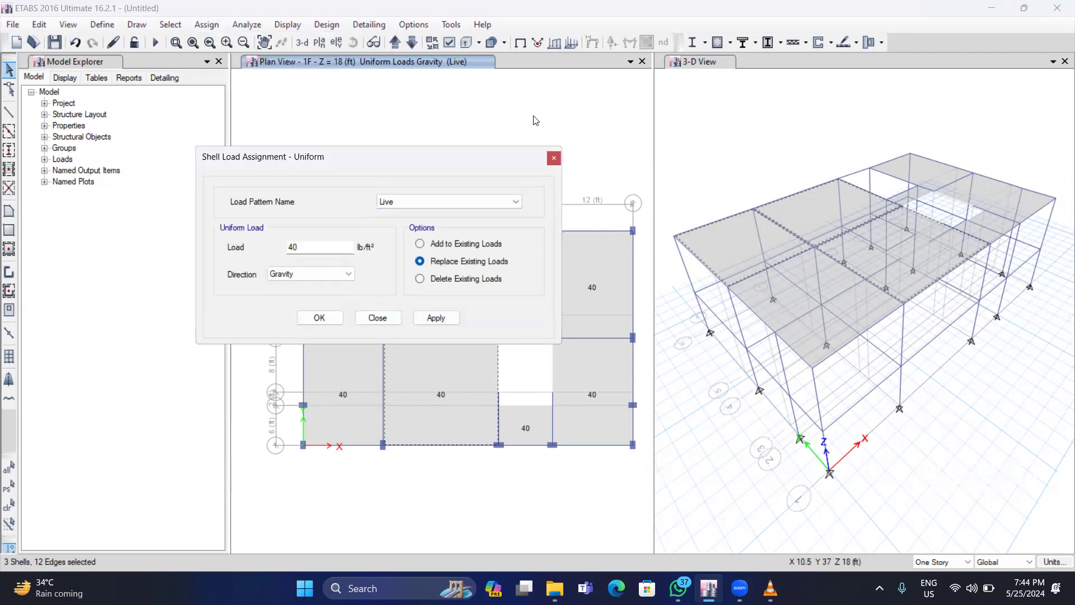
{"action": "left_click", "coordinate": [925, 82]}
{"action": "left_click", "coordinate": [921, 96]}
{"action": "left_click", "coordinate": [939, 126]}
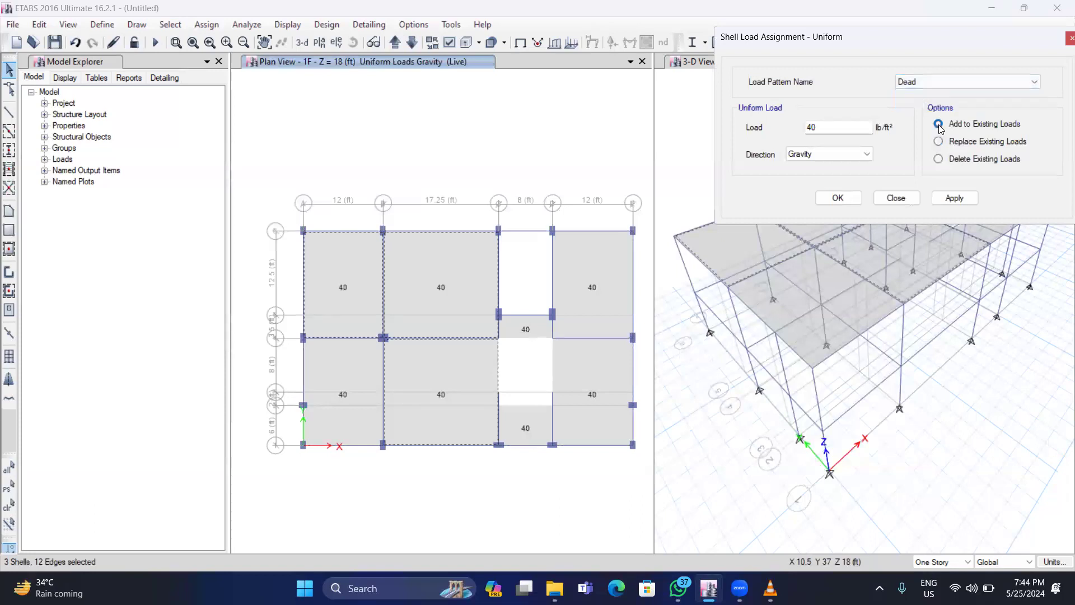
{"action": "left_click", "coordinate": [842, 124]}
{"action": "key", "text": "BackSpace"}
{"action": "key", "text": "BackSpace"}
{"action": "type", "text": "45"}
{"action": "left_click", "coordinate": [955, 200]}
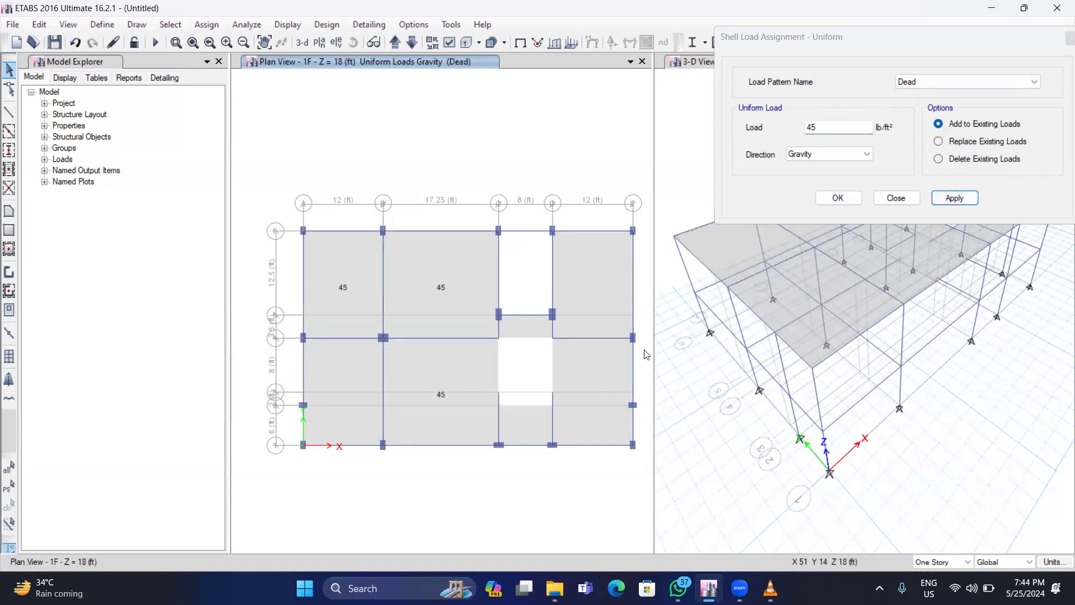
Assign a uniform Dead load of 20 lb/ft², added to existing loads, to both D–E panels, both small C–D panels and the lower A–B panel
{"action": "left_click", "coordinate": [595, 276]}
{"action": "left_click", "coordinate": [526, 324]}
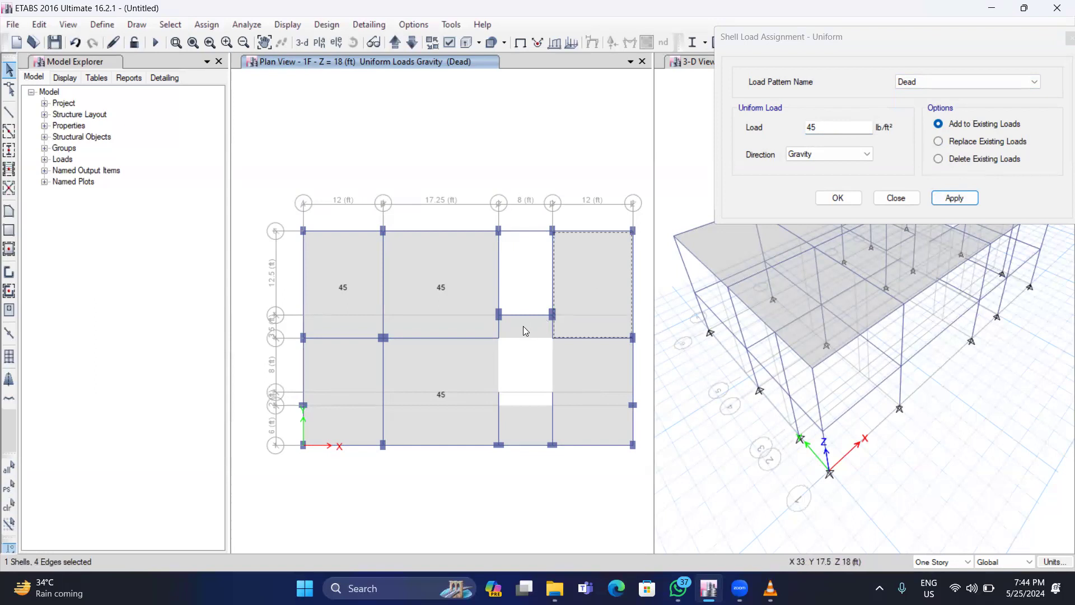
{"action": "left_click", "coordinate": [591, 377]}
{"action": "left_click", "coordinate": [517, 429]}
{"action": "left_click", "coordinate": [346, 392]}
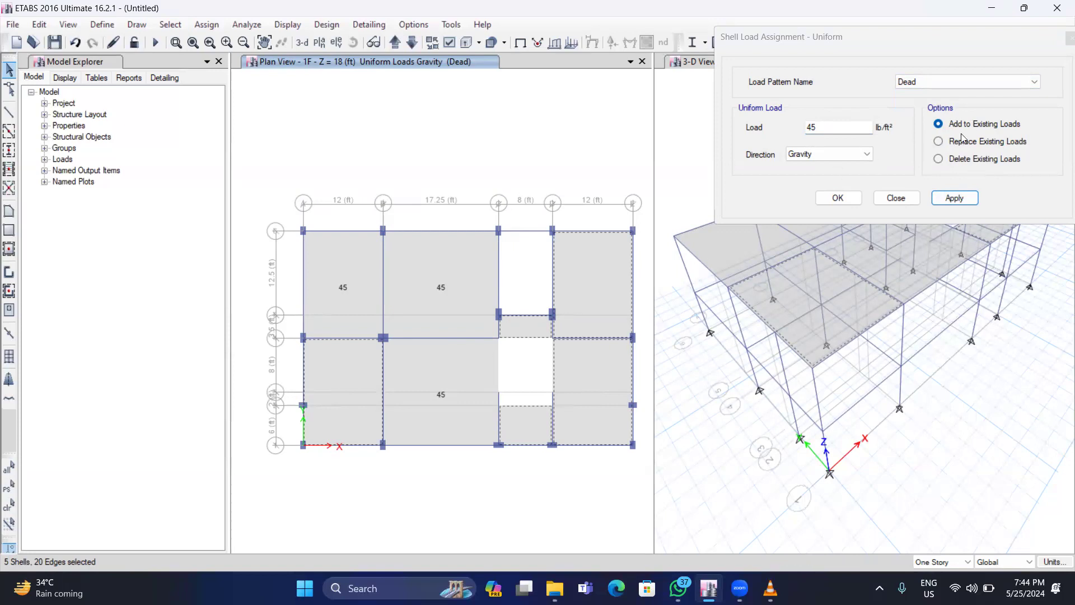
{"action": "left_click", "coordinate": [846, 126]}
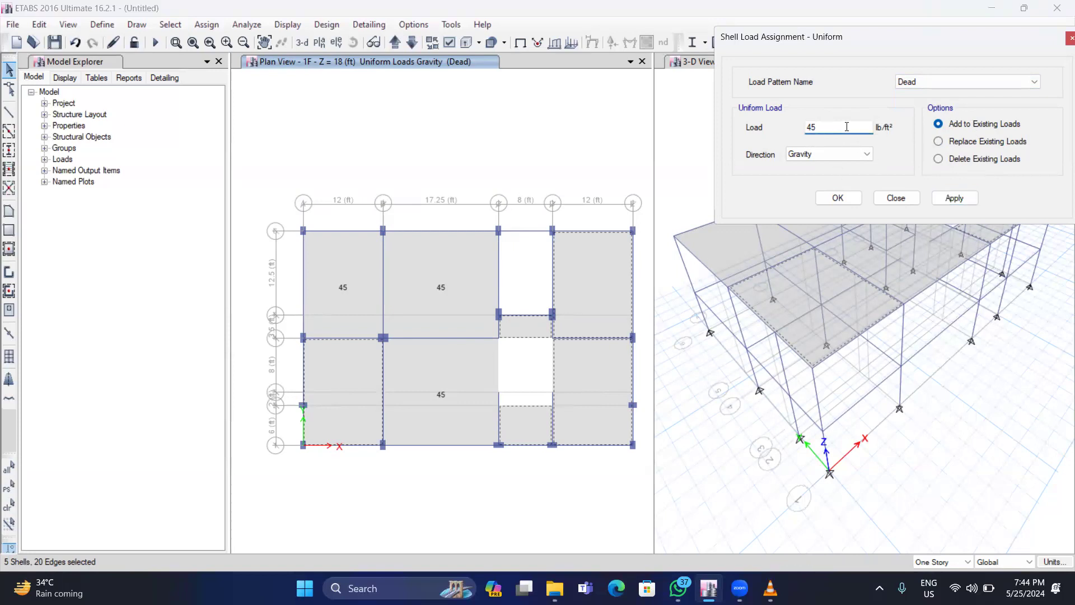
{"action": "key", "text": "BackSpace"}
{"action": "key", "text": "BackSpace"}
{"action": "type", "text": "20"}
{"action": "left_click", "coordinate": [957, 198]}
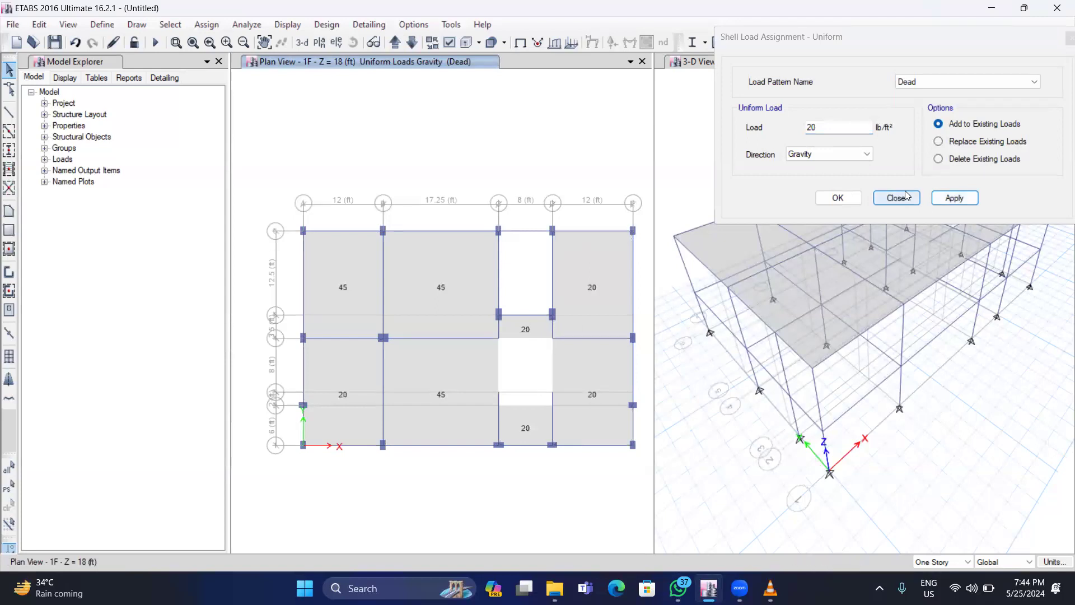
{"action": "left_click", "coordinate": [896, 199]}
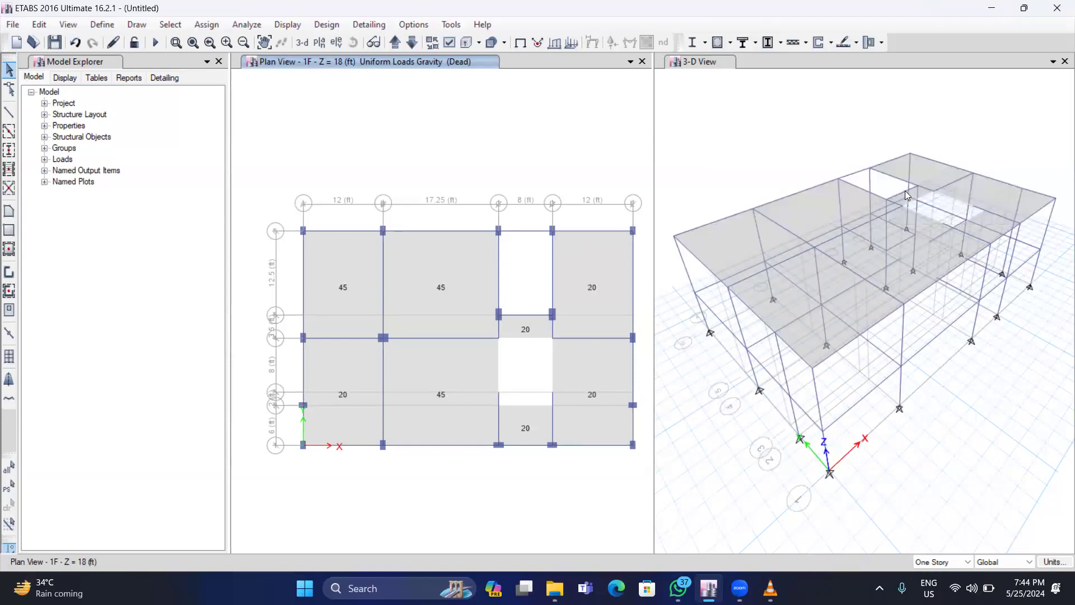
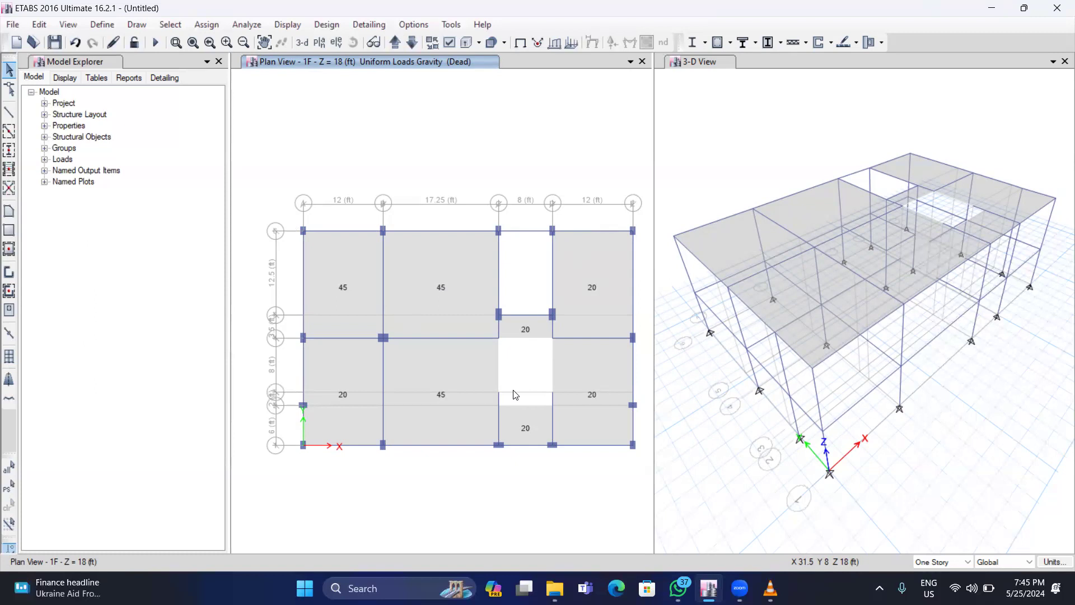
Check the shear wall thickness on the building plan in WhatsApp and return to ETABS
{"action": "left_click", "coordinate": [14, 274]}
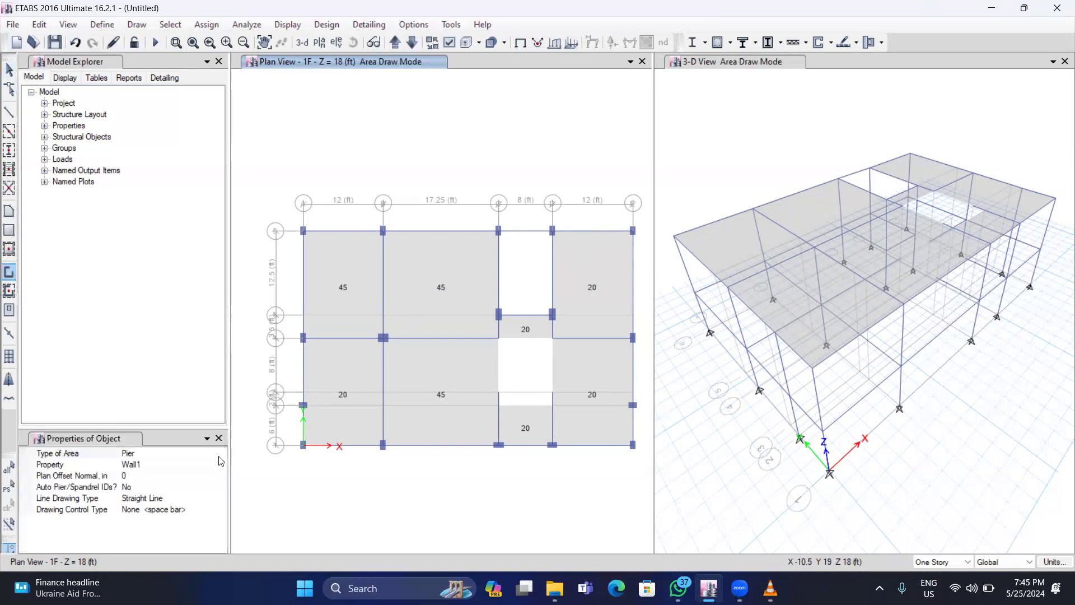
{"action": "left_click", "coordinate": [218, 438]}
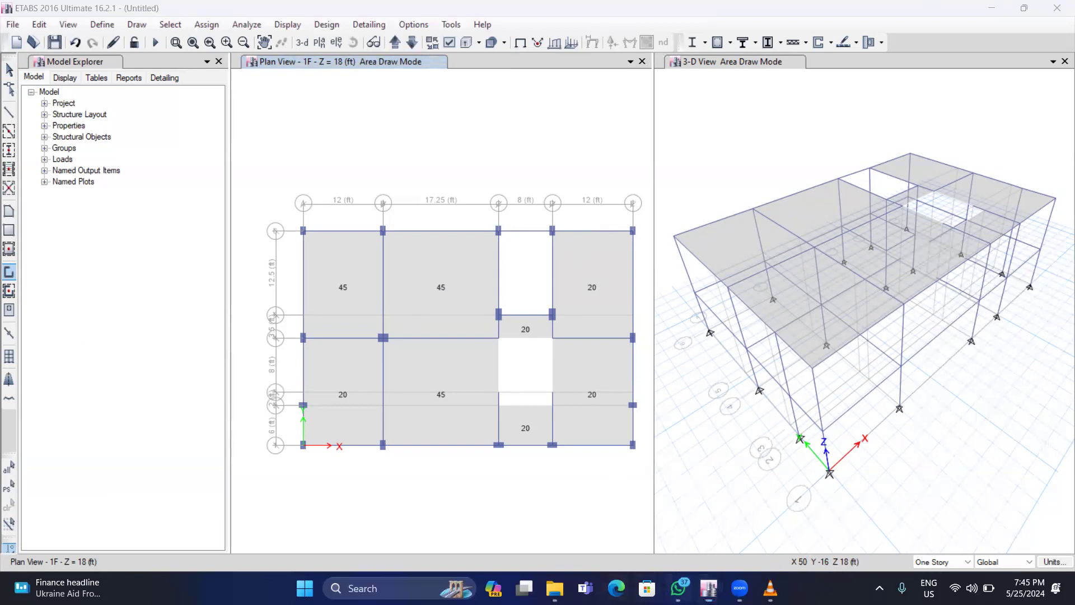
{"action": "left_click", "coordinate": [678, 587]}
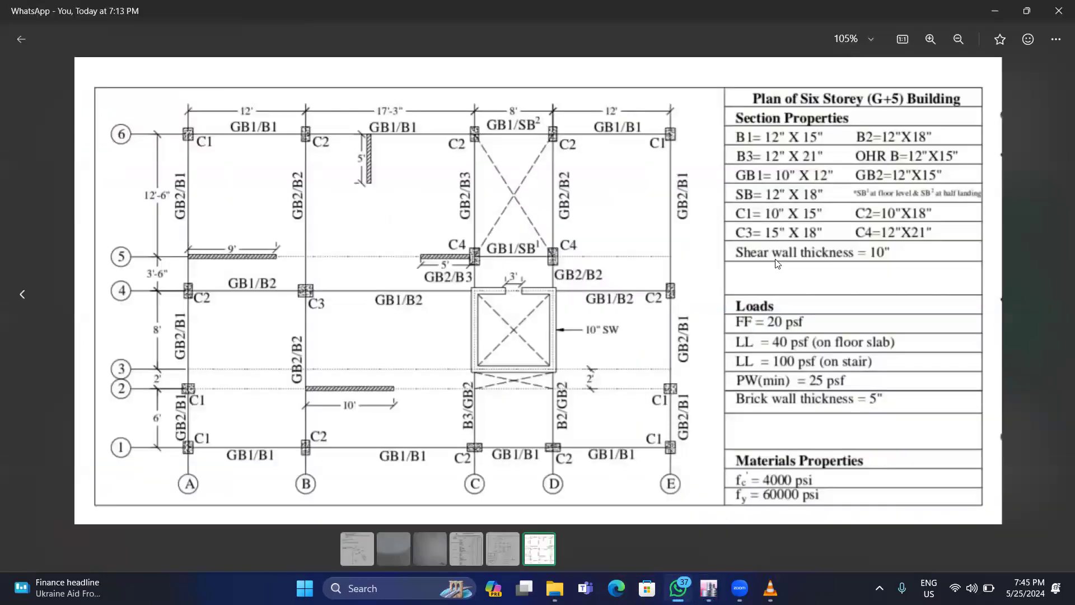
{"action": "left_click", "coordinate": [708, 588]}
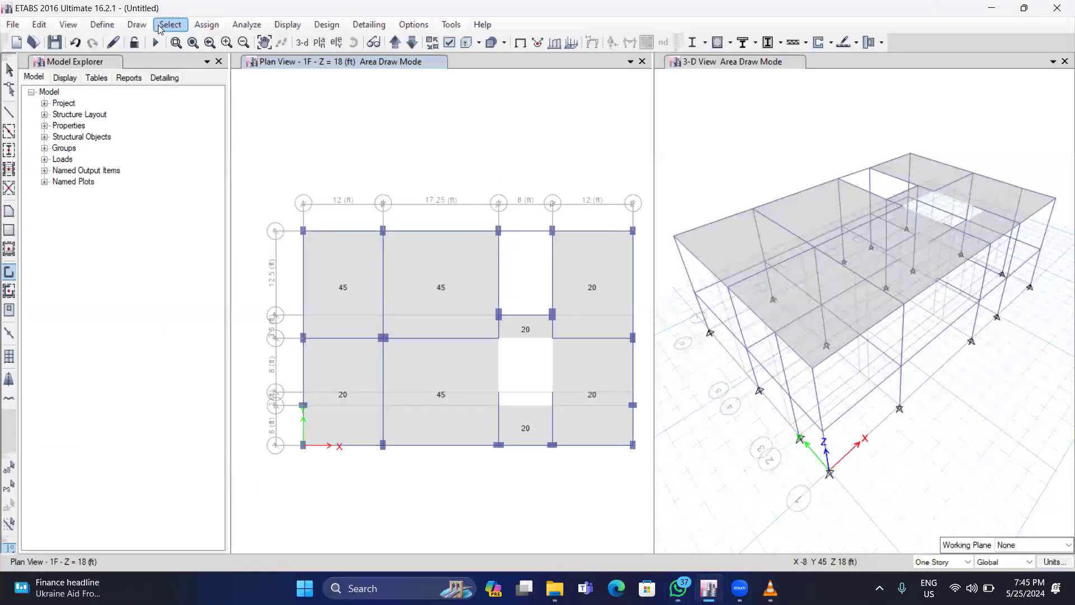
Add a copy of the Wall1 wall section named Wall 10 inch with a thickness of 10 in
{"action": "left_click", "coordinate": [103, 26]}
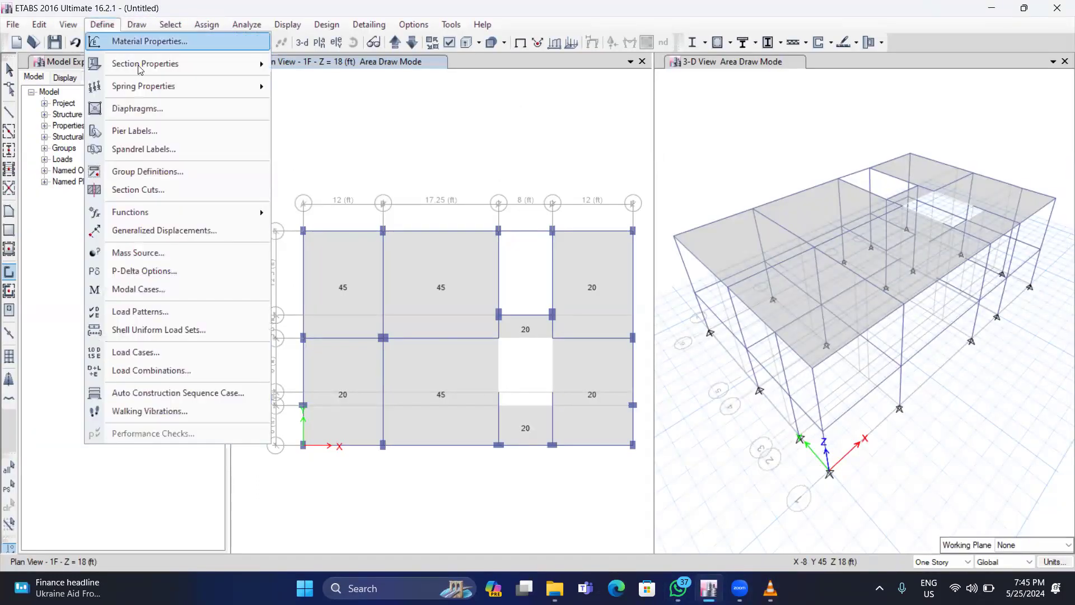
{"action": "mouse_move", "coordinate": [190, 64]}
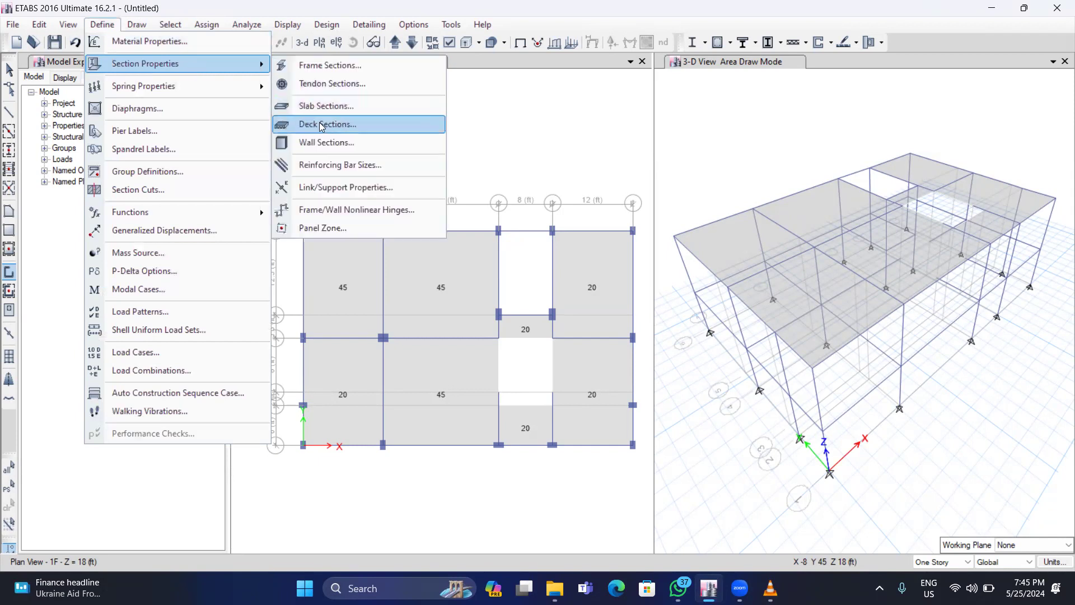
{"action": "left_click", "coordinate": [320, 142]}
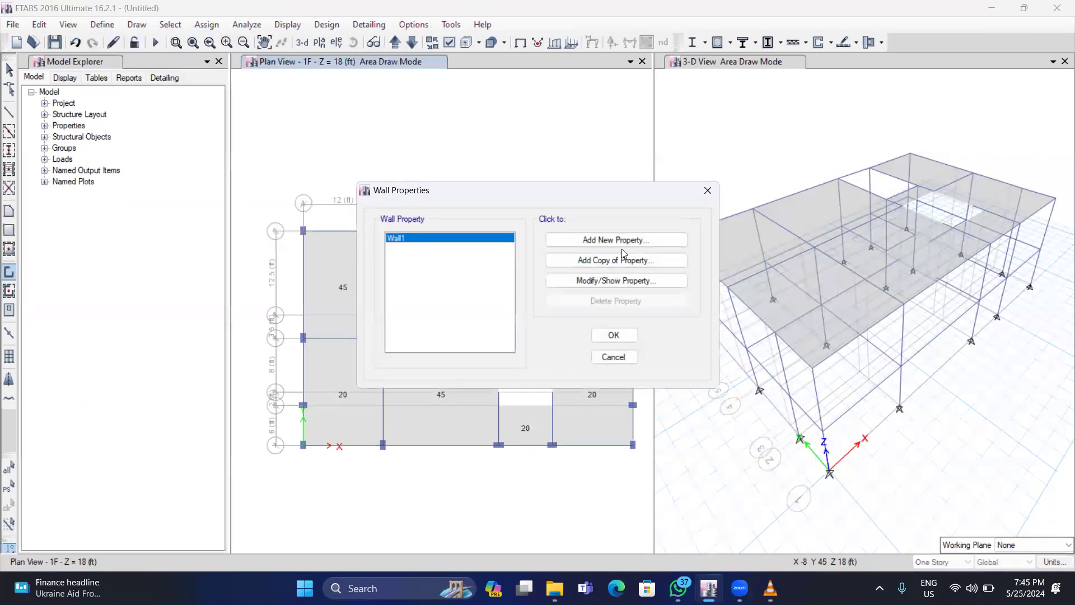
{"action": "left_click", "coordinate": [613, 260]}
{"action": "left_click", "coordinate": [582, 184]}
{"action": "type", "text": "1"}
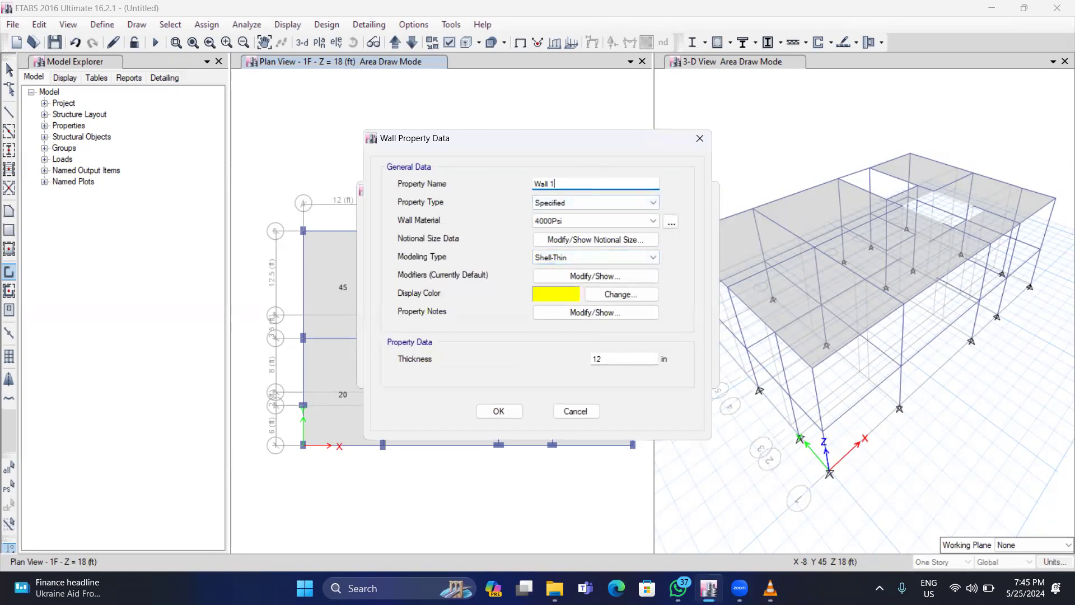
{"action": "type", "text": "0 inch"}
{"action": "left_click", "coordinate": [616, 359]}
{"action": "key", "text": "BackSpace"}
{"action": "type", "text": "0"}
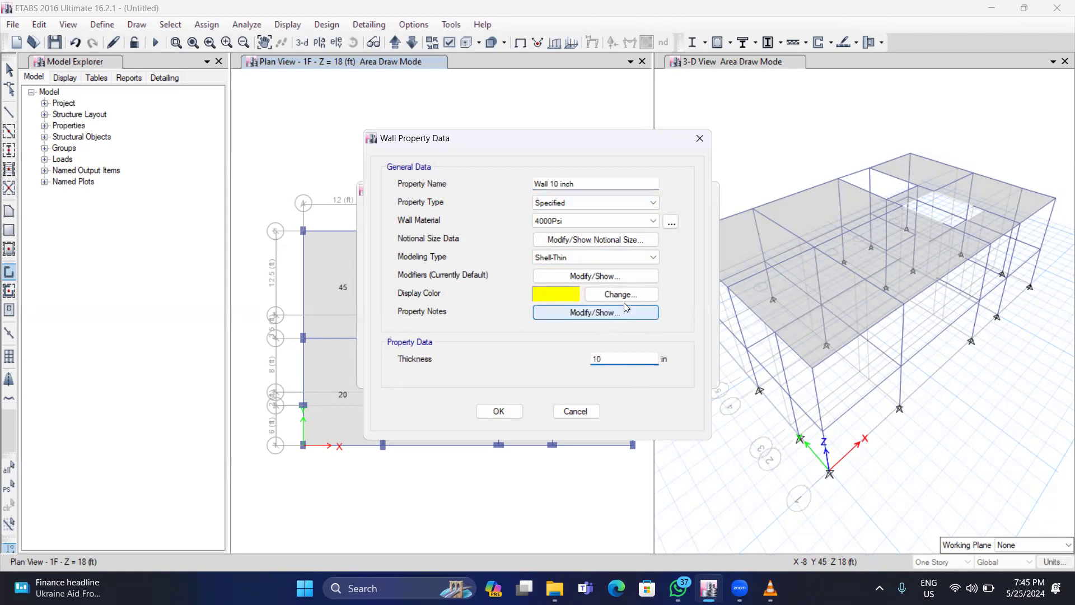
Set the new wall section's display colour to red and save the wall properties
{"action": "left_click", "coordinate": [575, 292]}
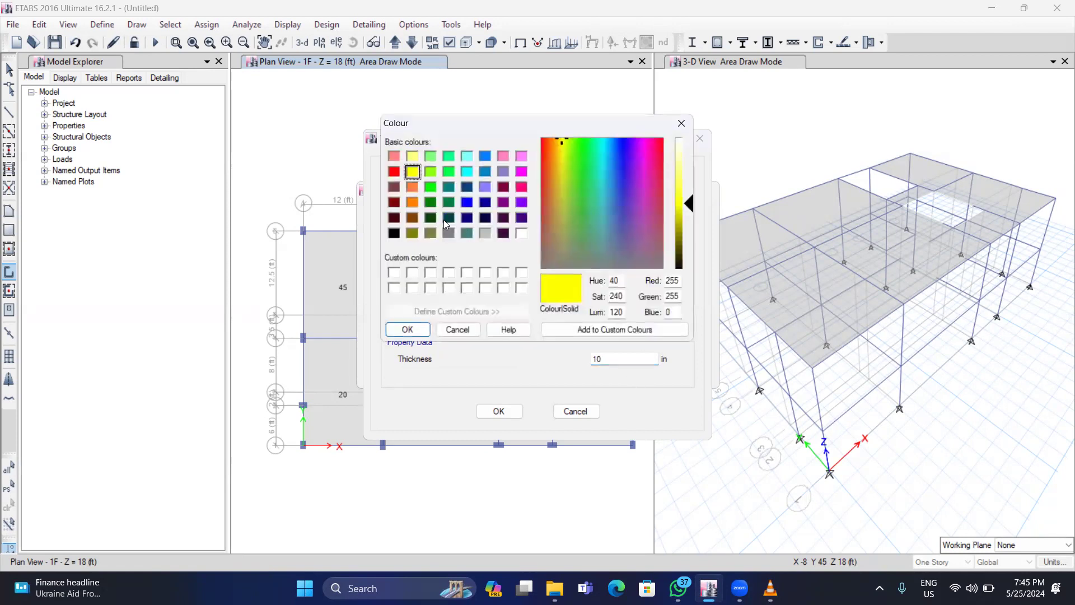
{"action": "left_click", "coordinate": [393, 171]}
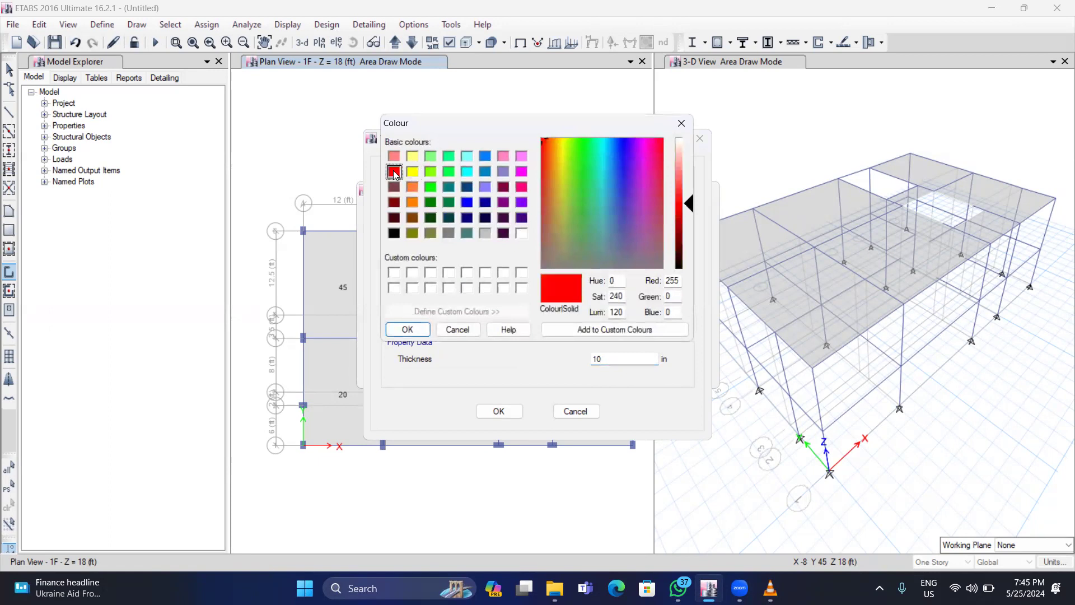
{"action": "left_click", "coordinate": [407, 329]}
{"action": "left_click", "coordinate": [495, 410]}
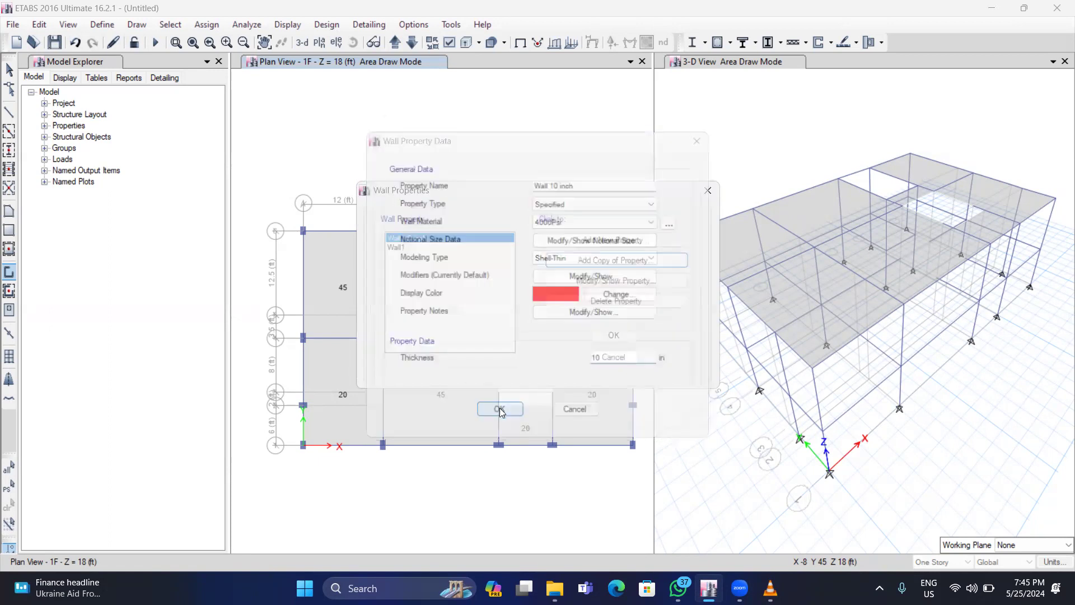
{"action": "left_click", "coordinate": [616, 336]}
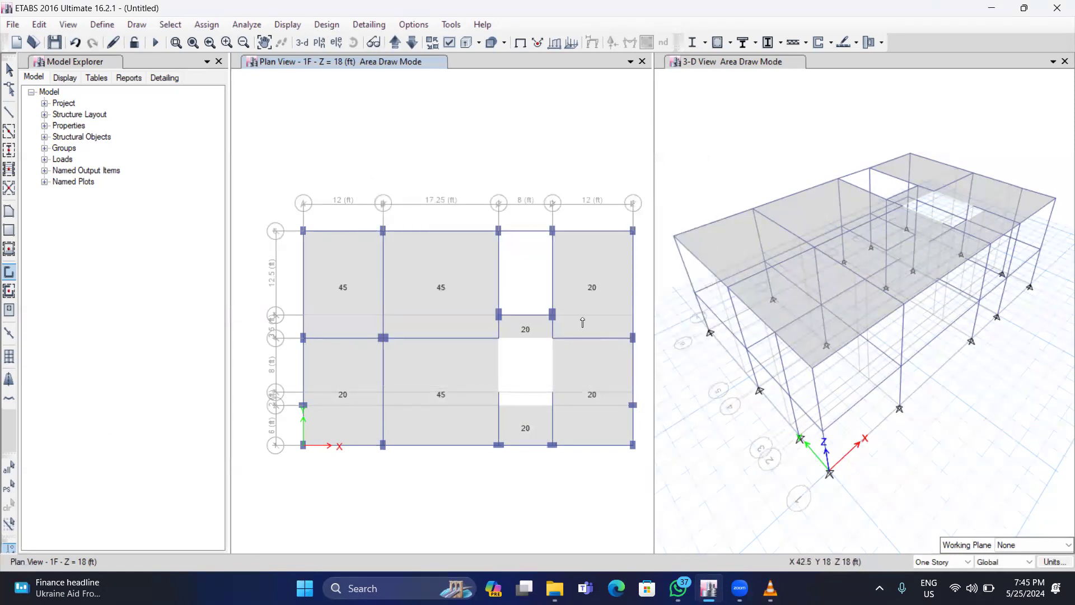
Try drawing a straight wall with the Wall 10 inch property along the plan's upper edge between grids B and C, and undo it
{"action": "left_click", "coordinate": [8, 274]}
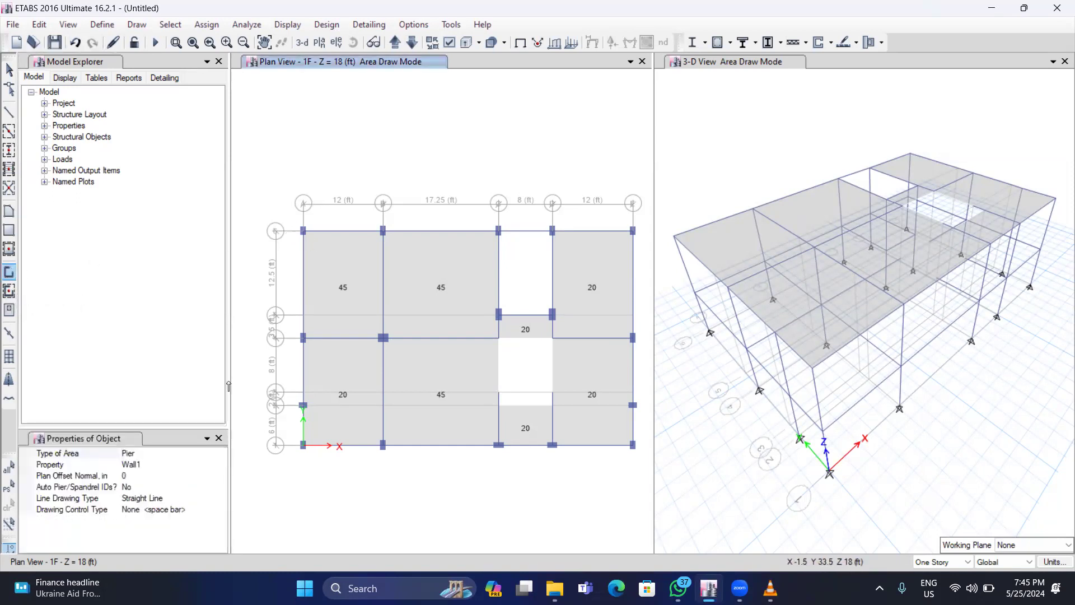
{"action": "left_click", "coordinate": [217, 465]}
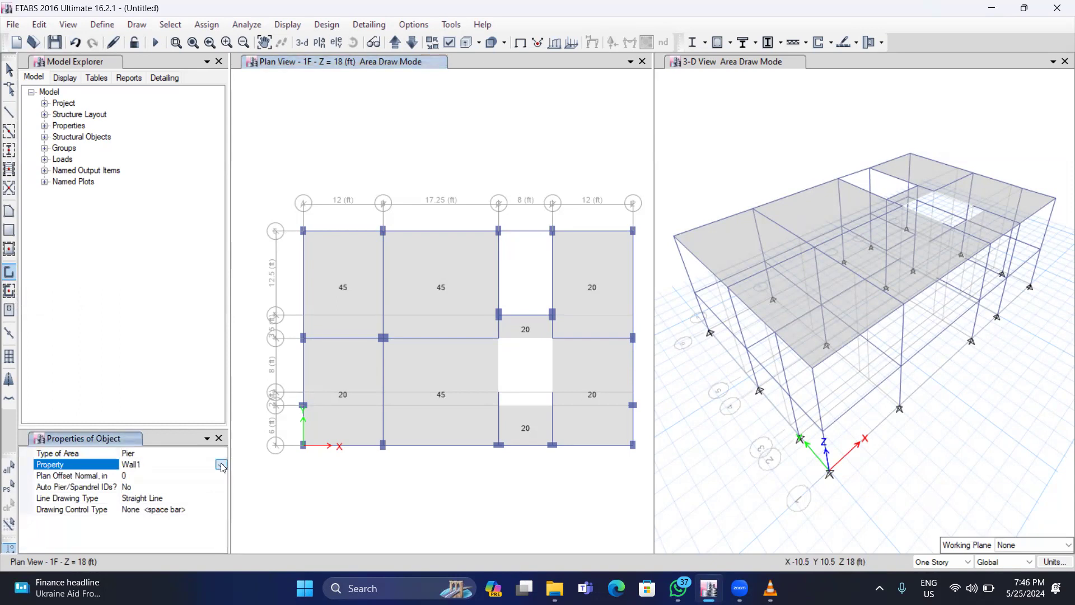
{"action": "left_click", "coordinate": [221, 465]}
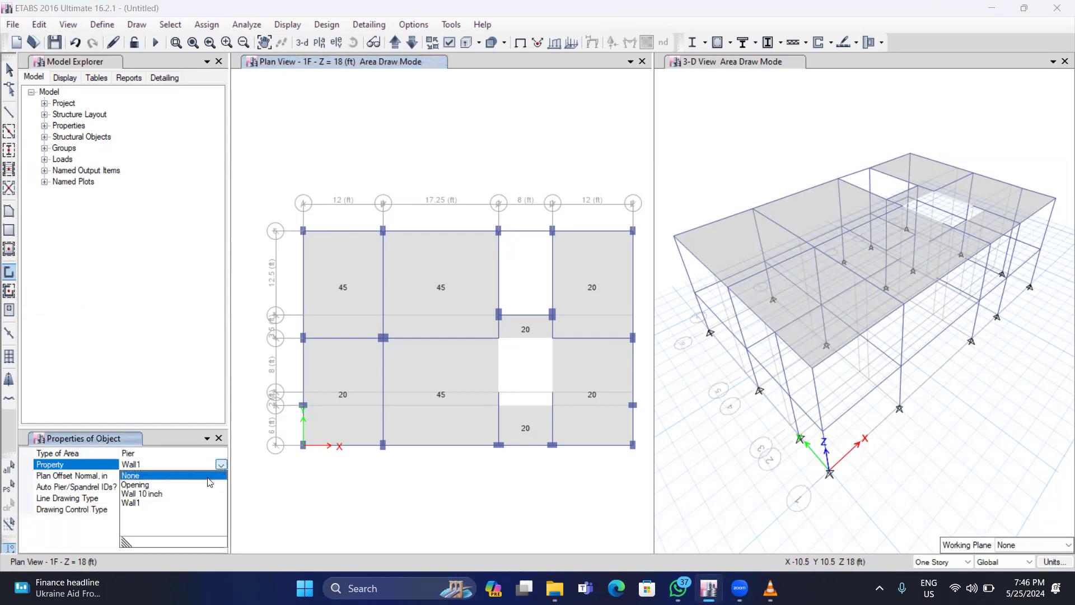
{"action": "left_click", "coordinate": [172, 495]}
{"action": "left_click", "coordinate": [368, 223]}
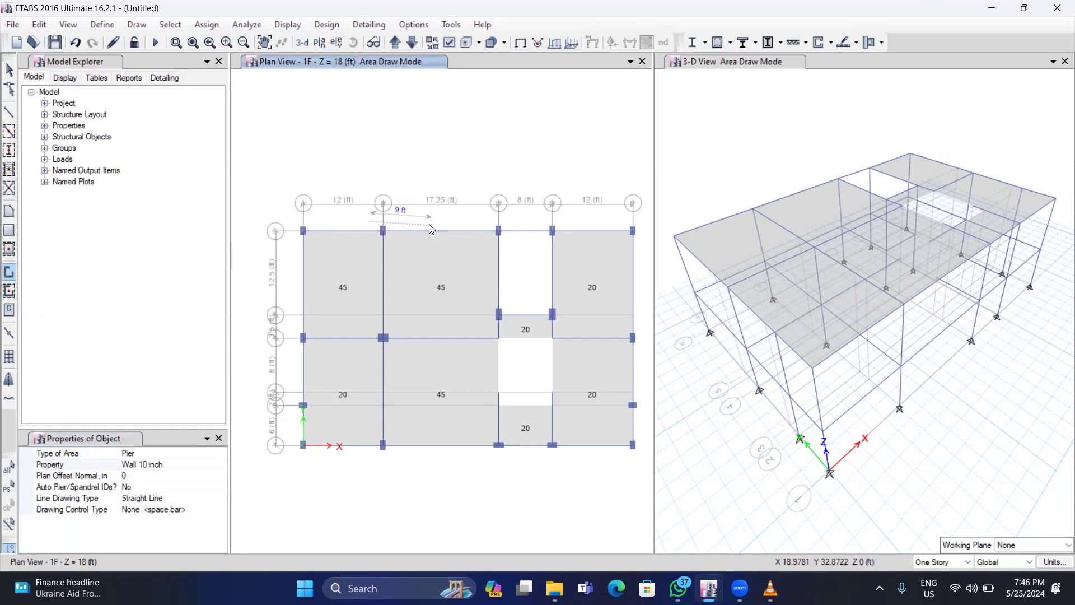
{"action": "key", "text": "Escape"}
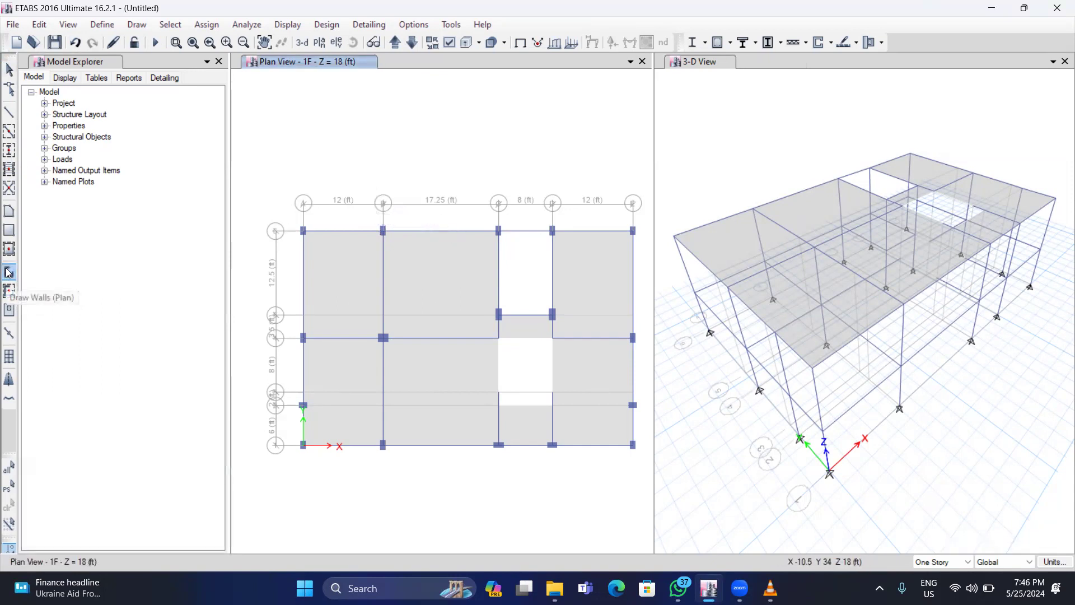
{"action": "left_click", "coordinate": [9, 273]}
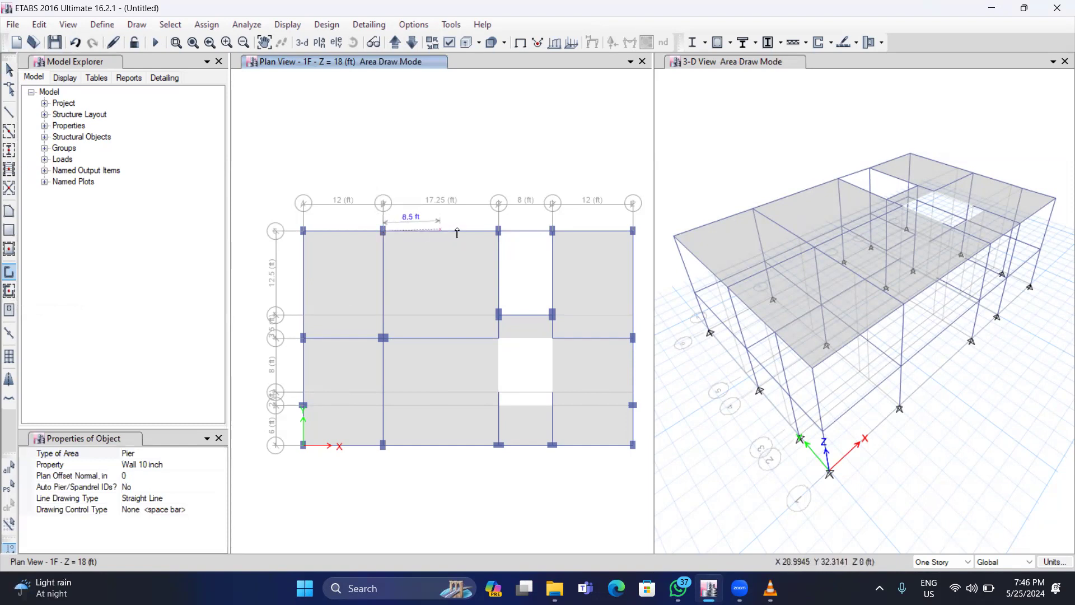
{"action": "left_click", "coordinate": [499, 230]}
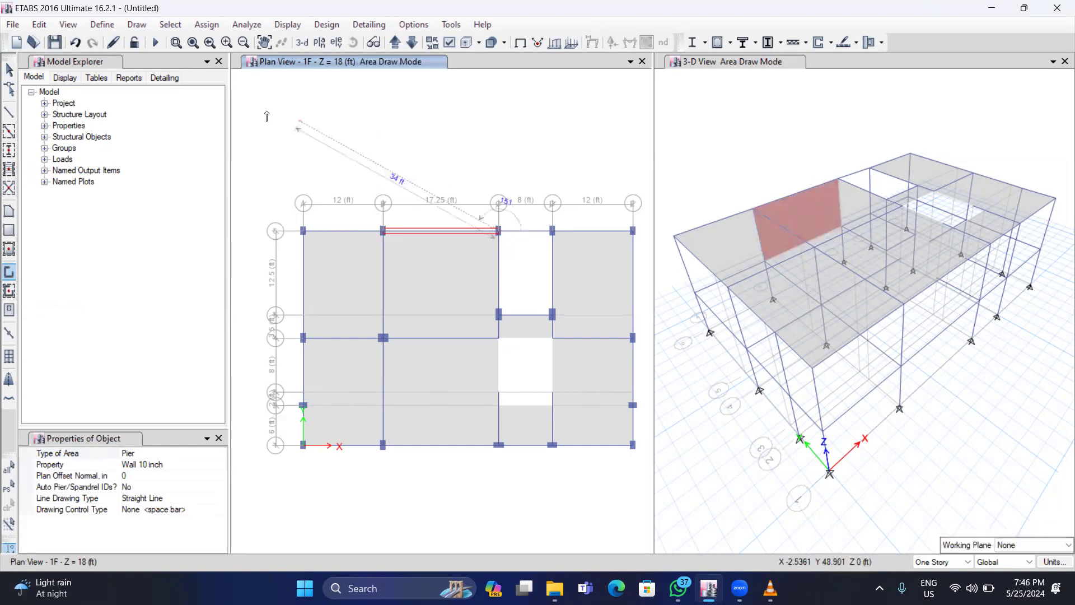
{"action": "left_click", "coordinate": [79, 45]}
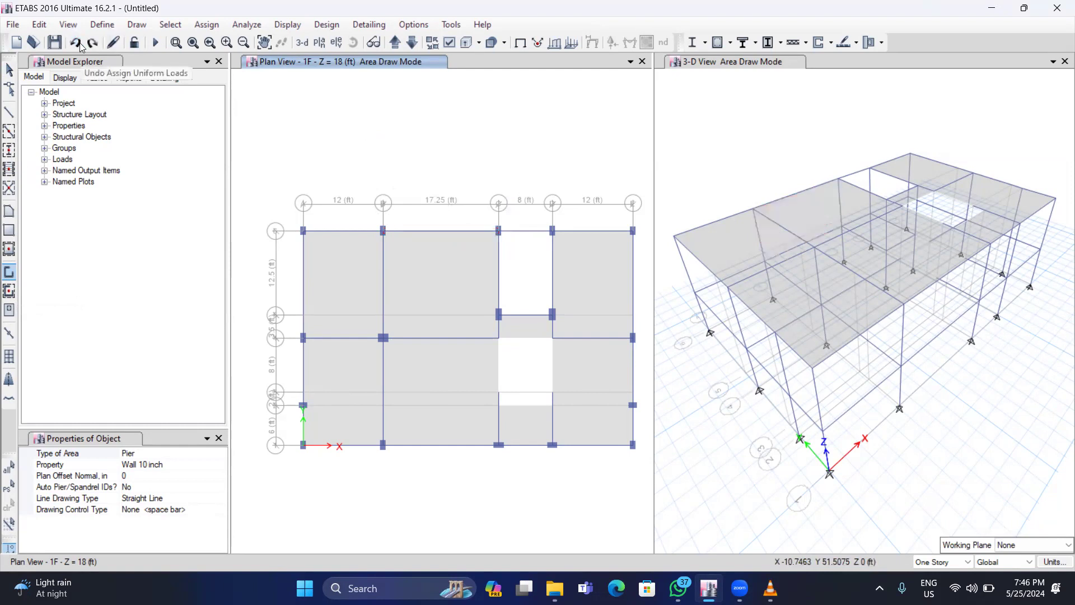
Try quick-drawing a Wall 10 inch wall on the grid line of the upper B–C bay, and undo it
{"action": "left_click", "coordinate": [10, 291]}
{"action": "left_click_drag", "start_coordinate": [372, 225], "coordinate": [512, 255]}
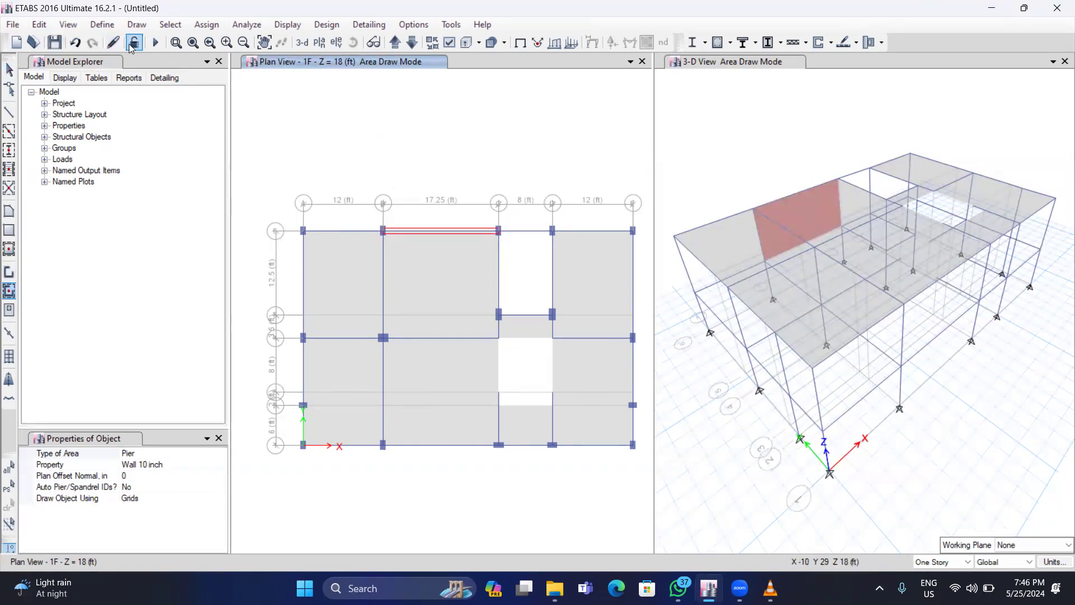
{"action": "left_click", "coordinate": [76, 43]}
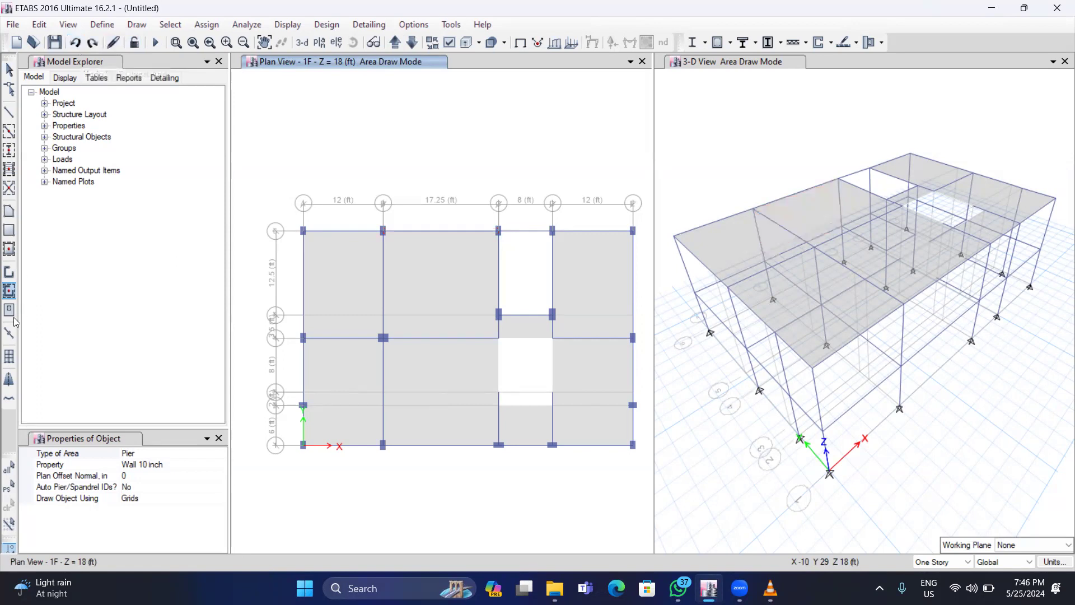
{"action": "left_click", "coordinate": [219, 438]}
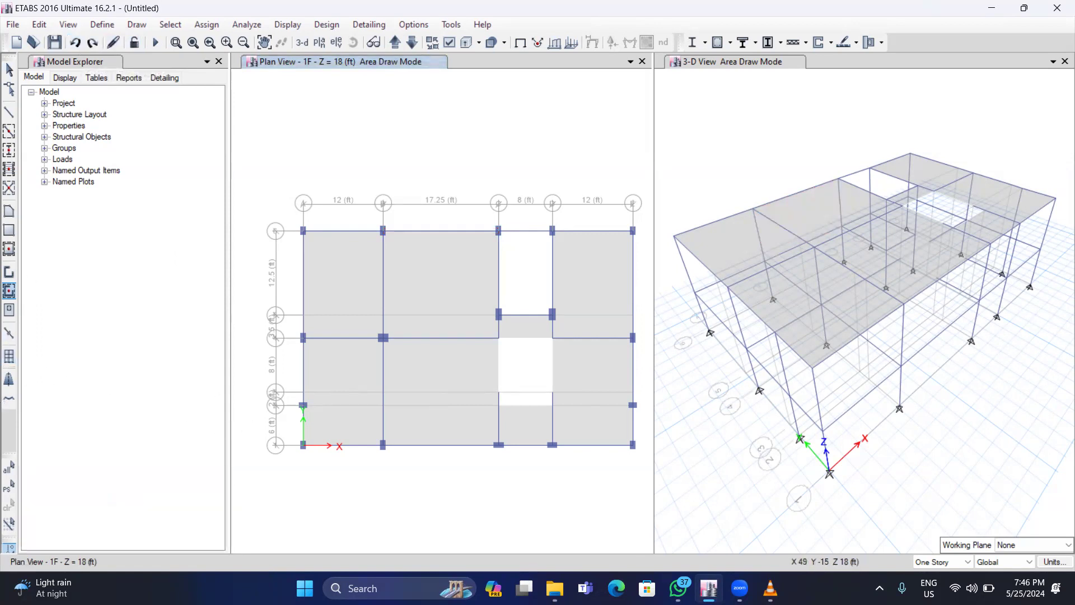
Check the lift core on the WhatsApp plan, switch back to ETABS, and start a new wall stack with the single-cell layout
{"action": "mouse_move", "coordinate": [708, 588]}
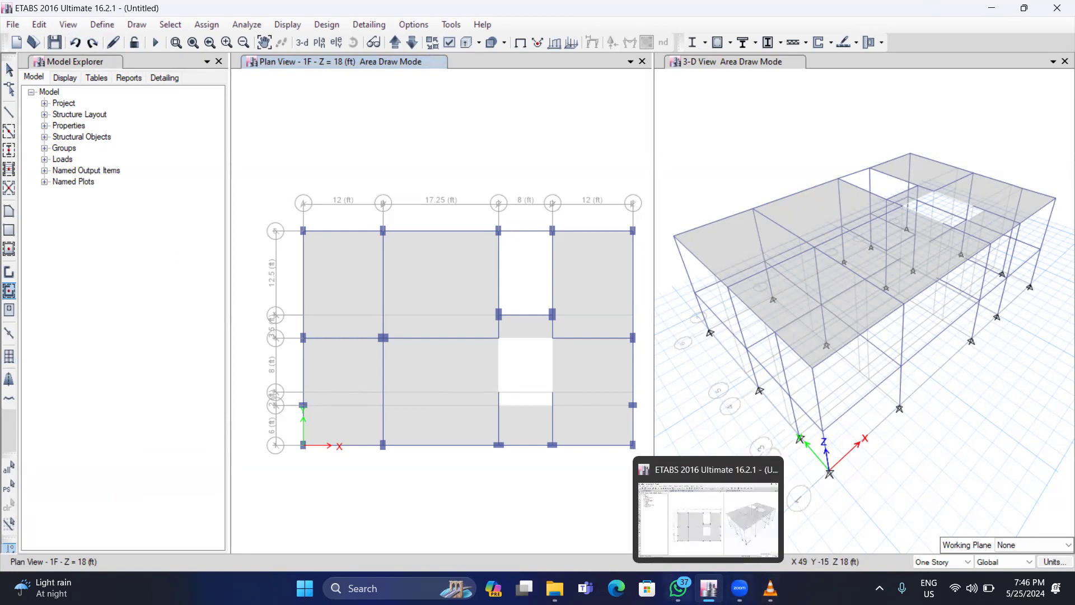
{"action": "left_click", "coordinate": [678, 588]}
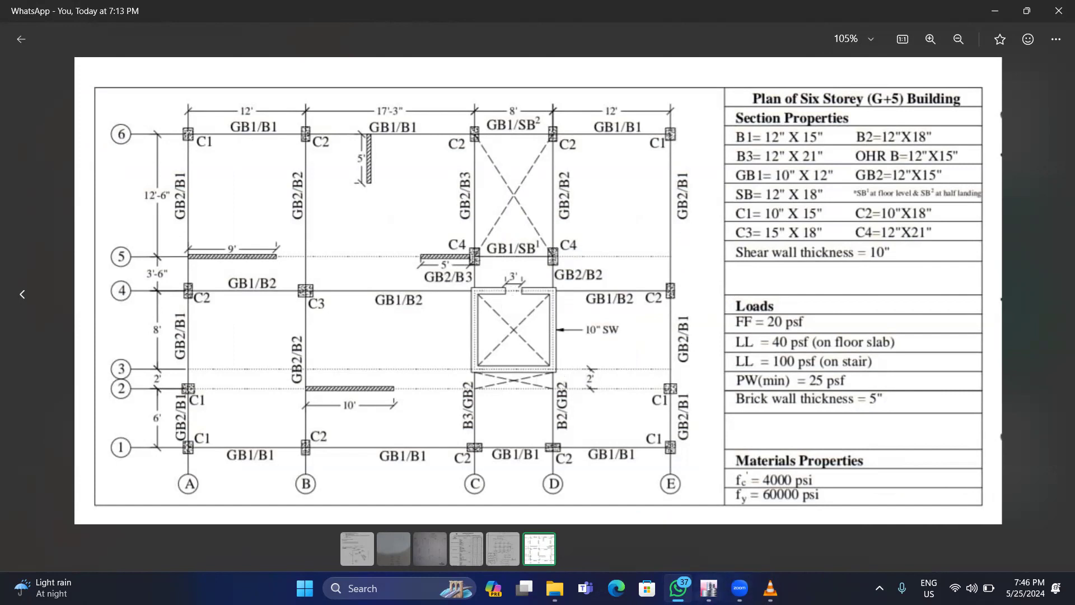
{"action": "left_click", "coordinate": [709, 588]}
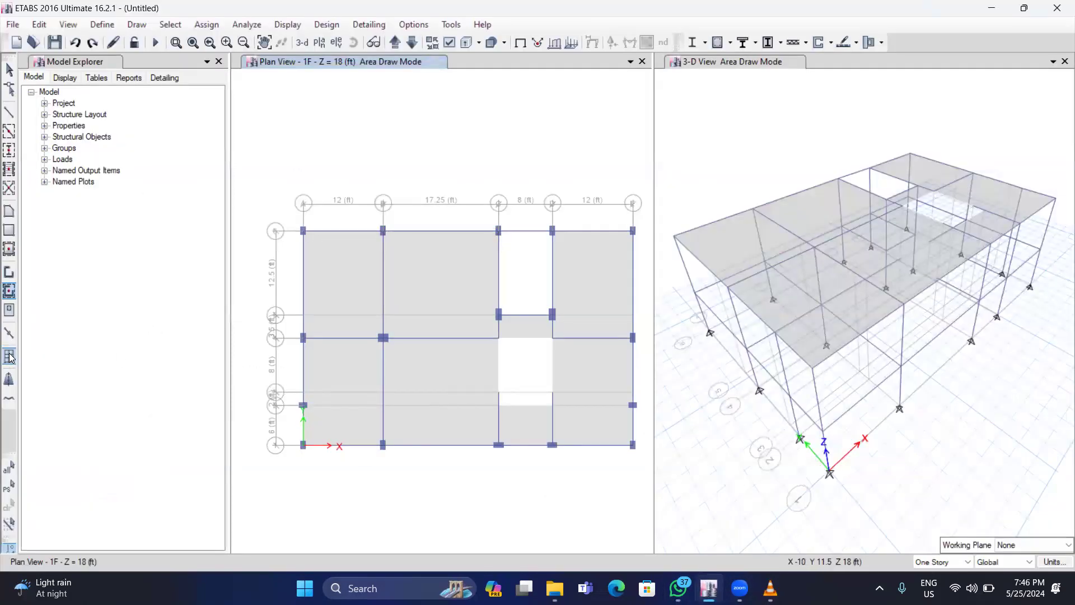
{"action": "left_click", "coordinate": [10, 356]}
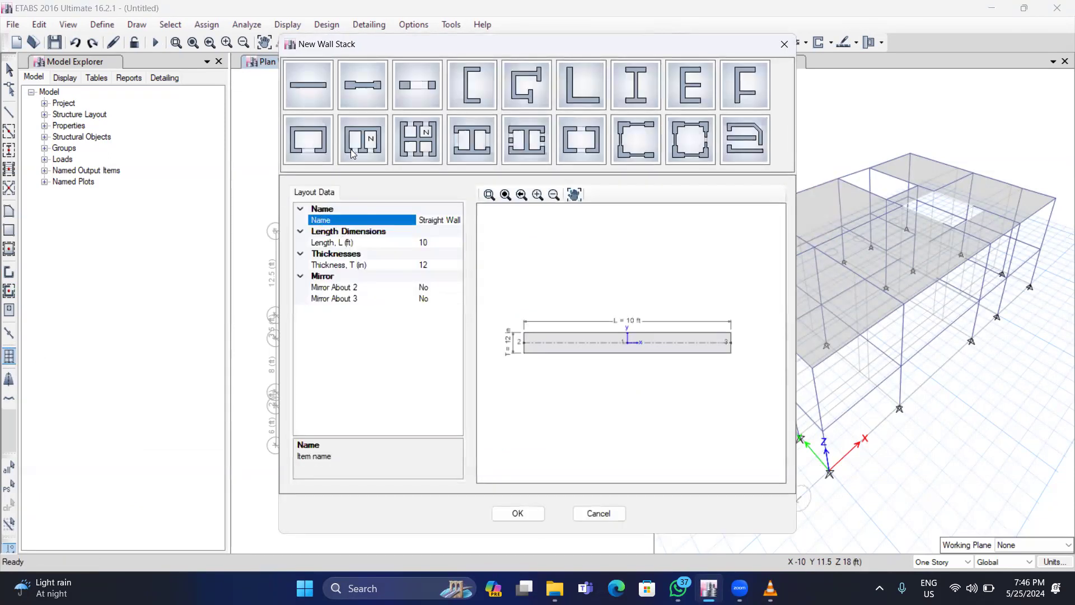
{"action": "left_click", "coordinate": [321, 140]}
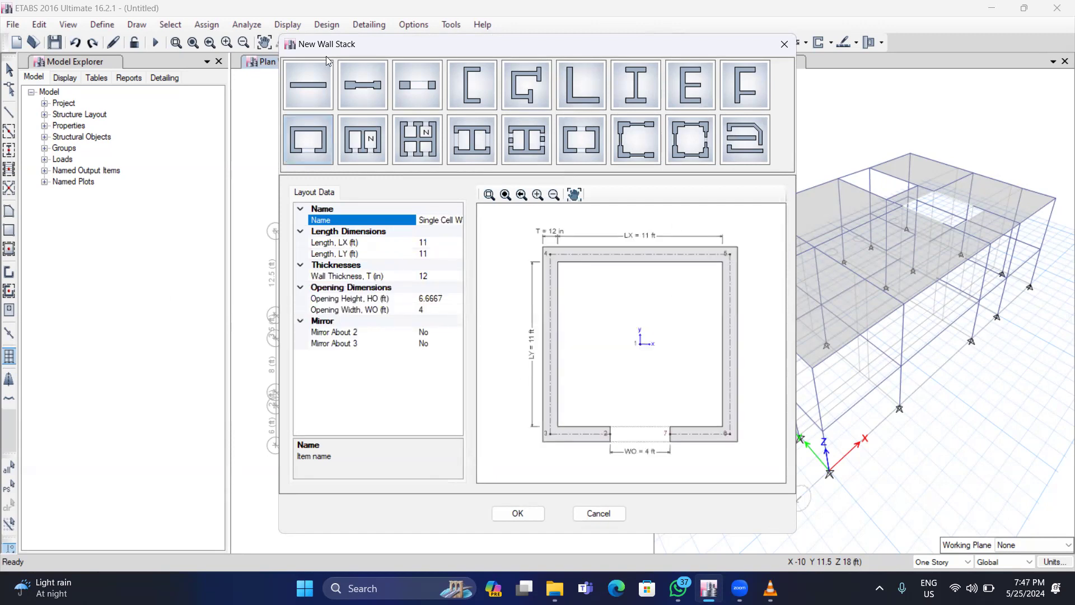
{"action": "left_click_drag", "start_coordinate": [326, 56], "coordinate": [626, 66]}
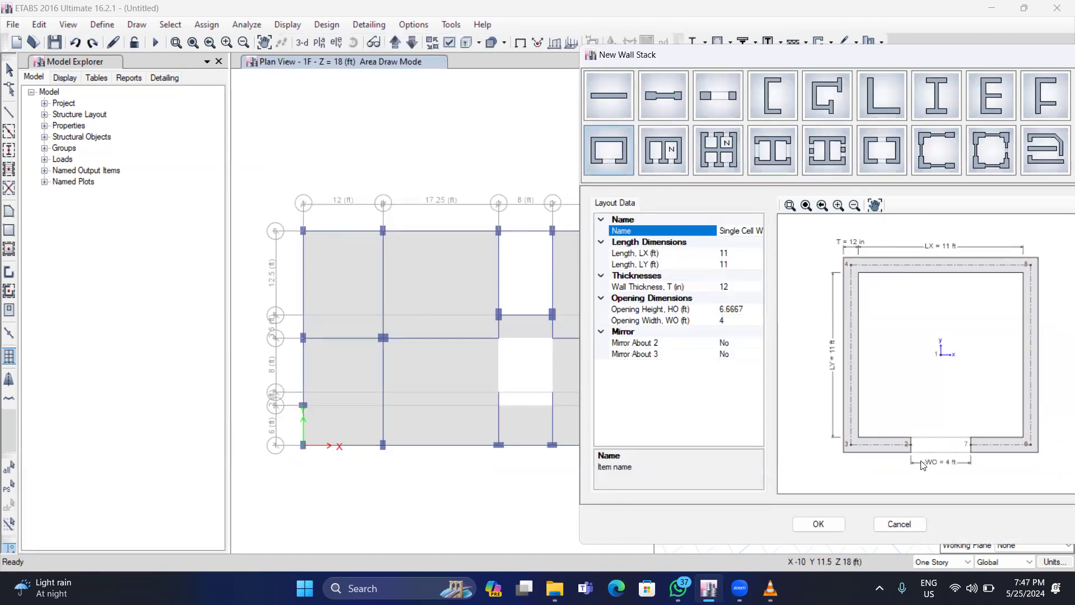
Try mirroring the single-cell wall about the local 2-axis, and set that option back to No
{"action": "left_click", "coordinate": [724, 343]}
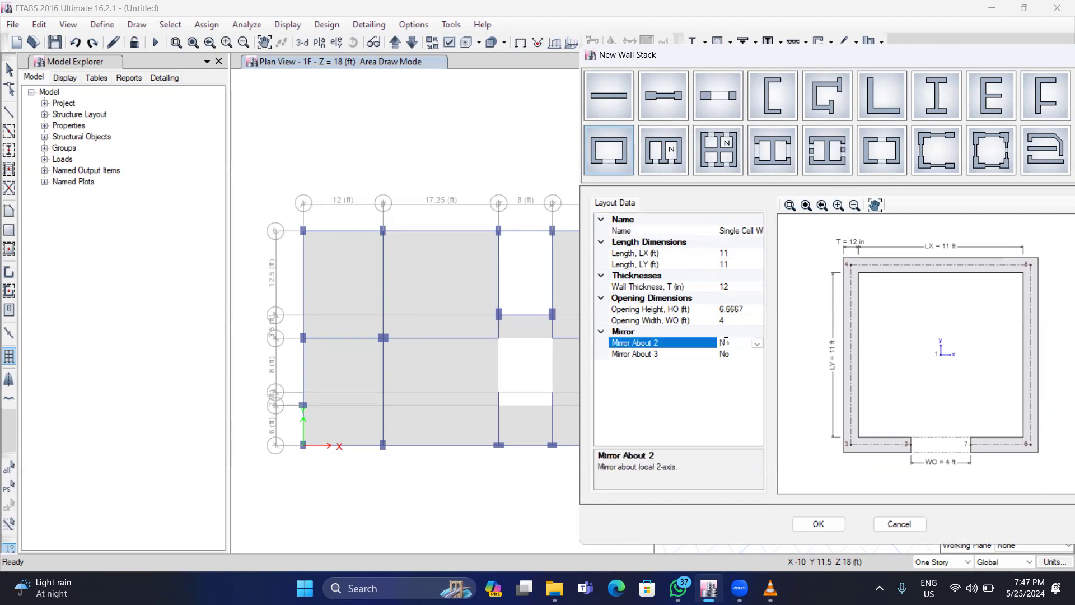
{"action": "left_click", "coordinate": [756, 343]}
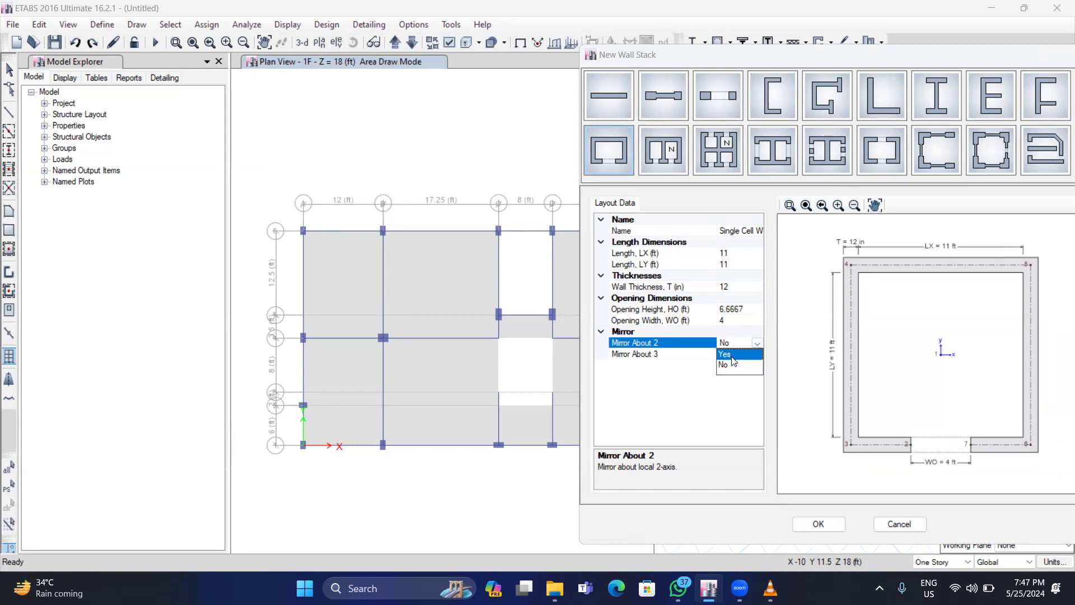
{"action": "key", "text": "Up"}
{"action": "key", "text": "Return"}
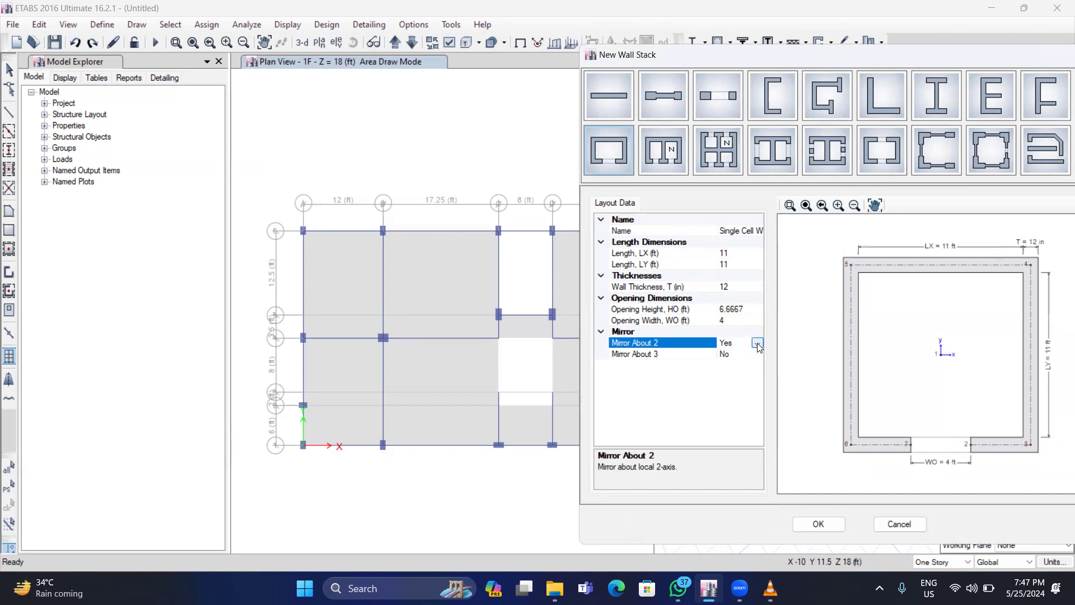
{"action": "left_click", "coordinate": [756, 344]}
{"action": "left_click", "coordinate": [729, 367]}
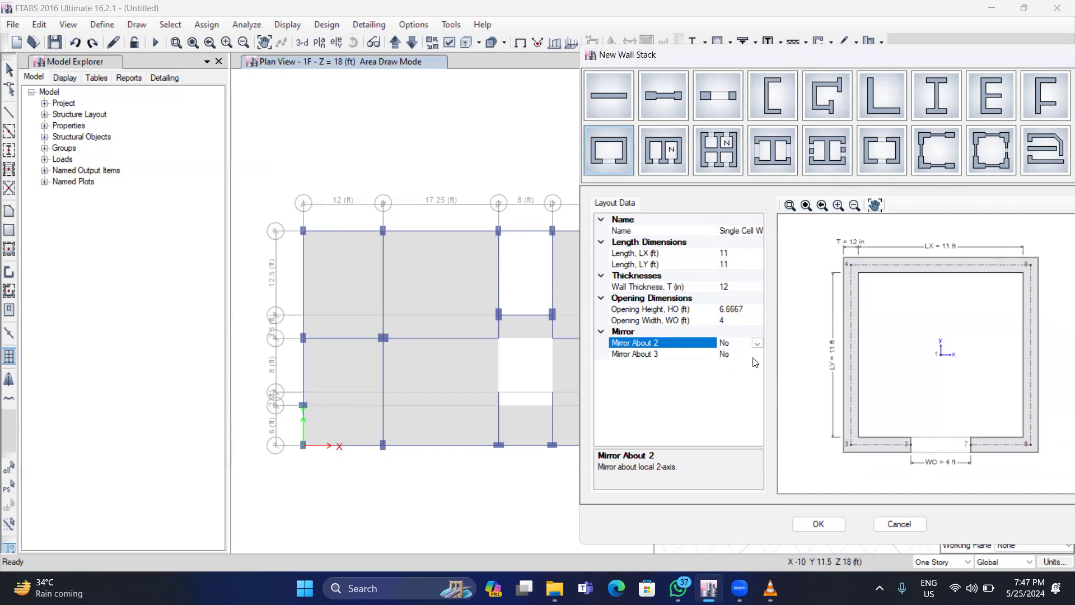
Mirror the single-cell wall about the local 3-axis so the door opening faces the opposite side
{"action": "left_click", "coordinate": [756, 357]}
{"action": "left_click", "coordinate": [757, 354]}
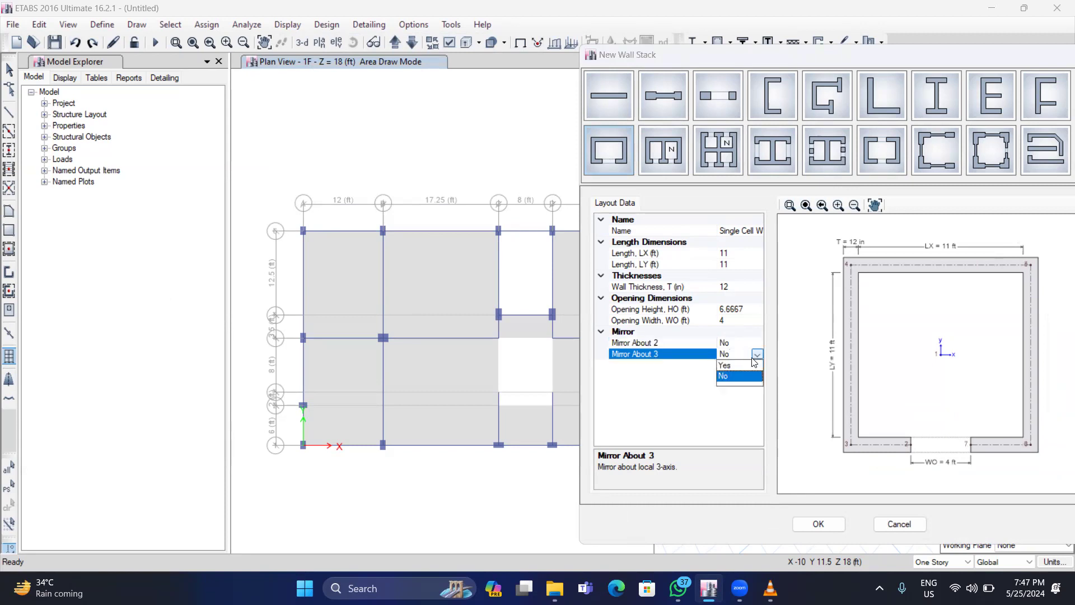
{"action": "left_click", "coordinate": [738, 363]}
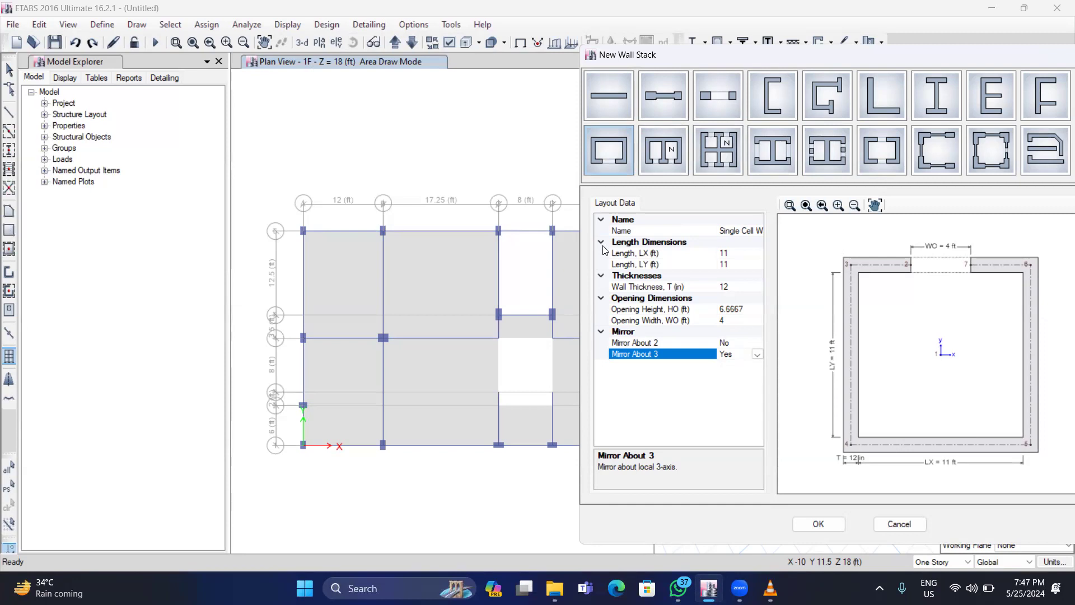
Set the core's inside length LX to 86 inches using the formula calculator
{"action": "left_click", "coordinate": [672, 255]}
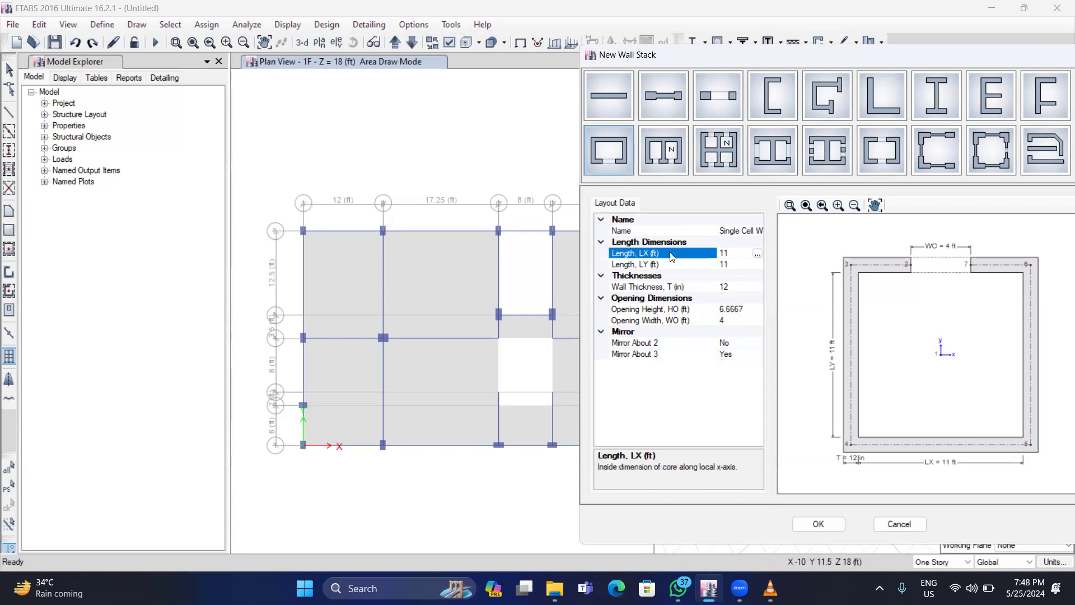
{"action": "left_click", "coordinate": [757, 256]}
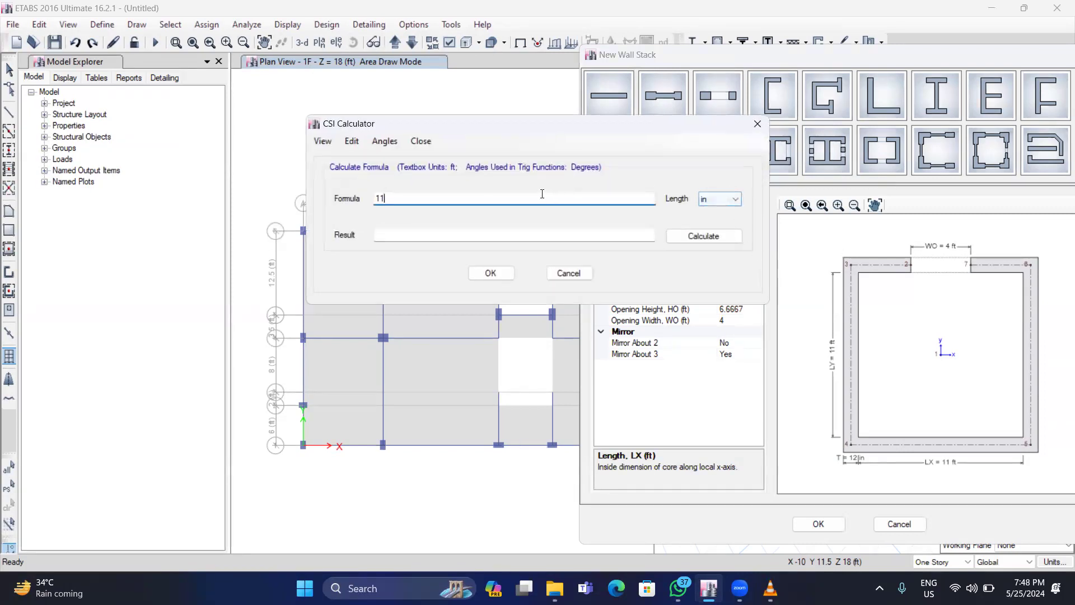
{"action": "key", "text": "BackSpace"}
{"action": "key", "text": "BackSpace"}
{"action": "key", "text": "Tab"}
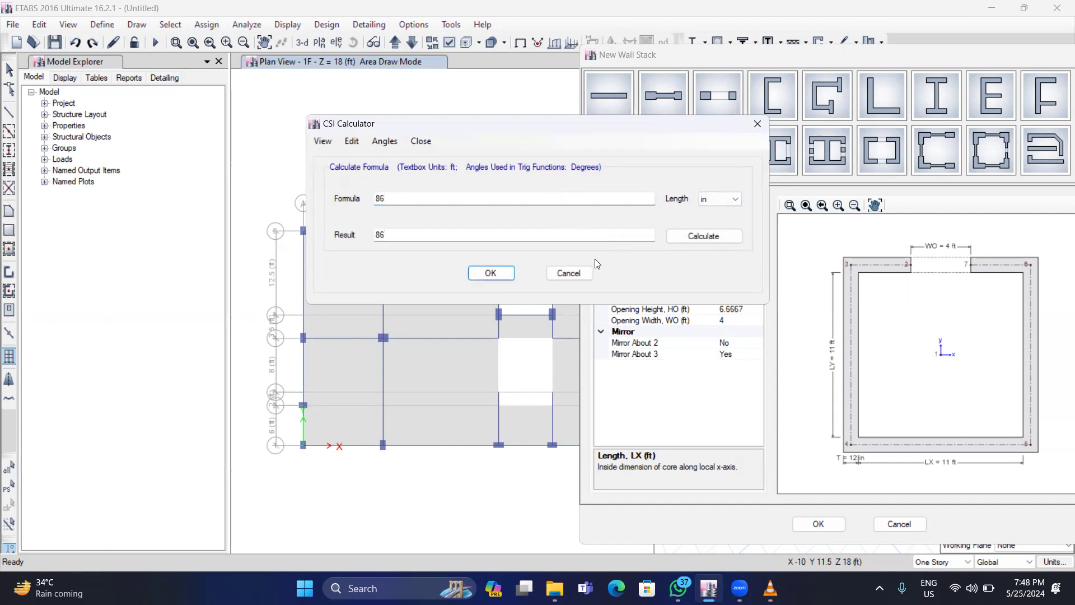
{"action": "left_click", "coordinate": [497, 274]}
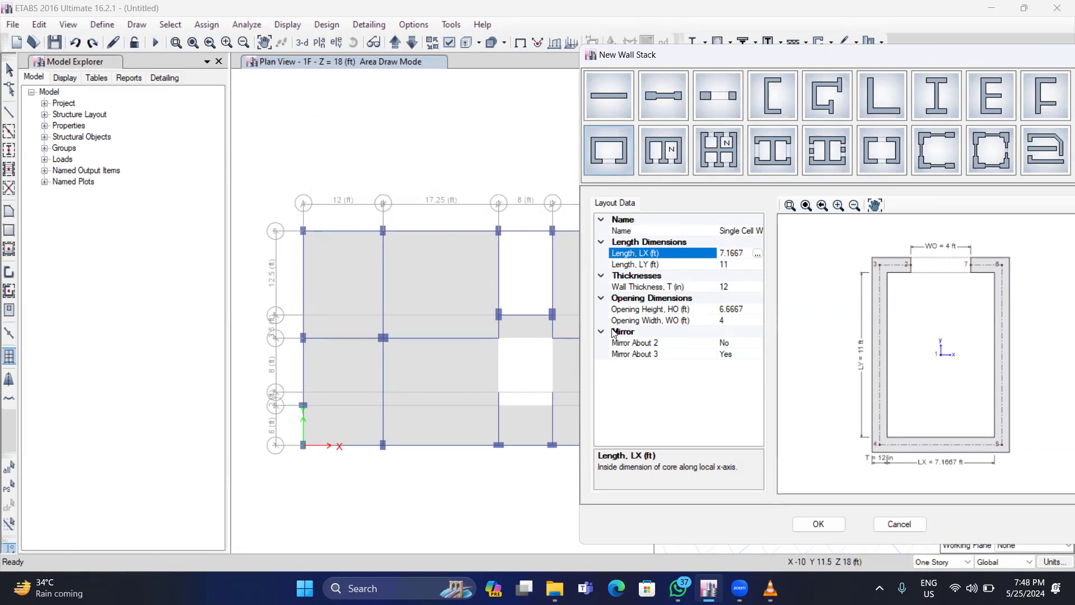
Set the core's inside length LY to 86 inches using the formula calculator
{"action": "left_click", "coordinate": [757, 264]}
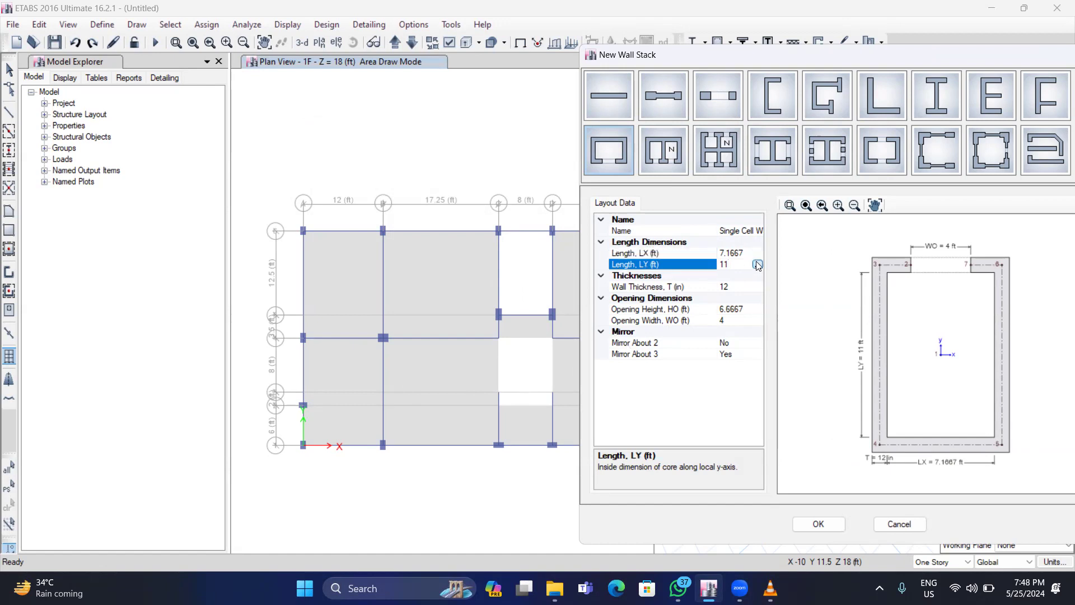
{"action": "left_click", "coordinate": [757, 264]}
{"action": "left_click", "coordinate": [719, 199]}
{"action": "left_click", "coordinate": [716, 198]}
{"action": "left_click", "coordinate": [610, 198]}
{"action": "key", "text": "BackSpace"}
{"action": "key", "text": "BackSpace"}
{"action": "type", "text": "86"}
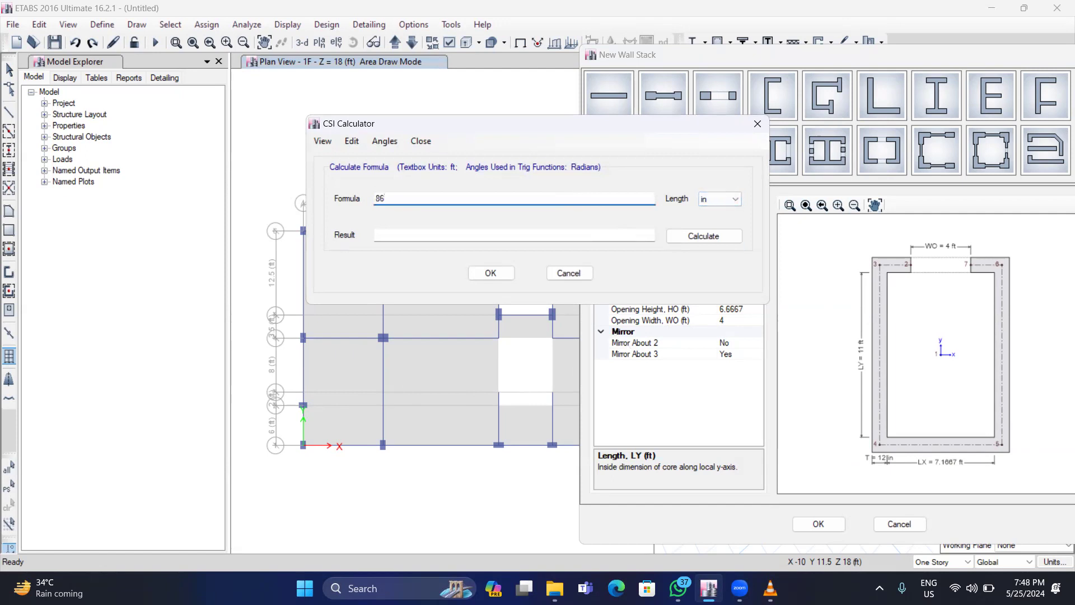
{"action": "left_click", "coordinate": [489, 272]}
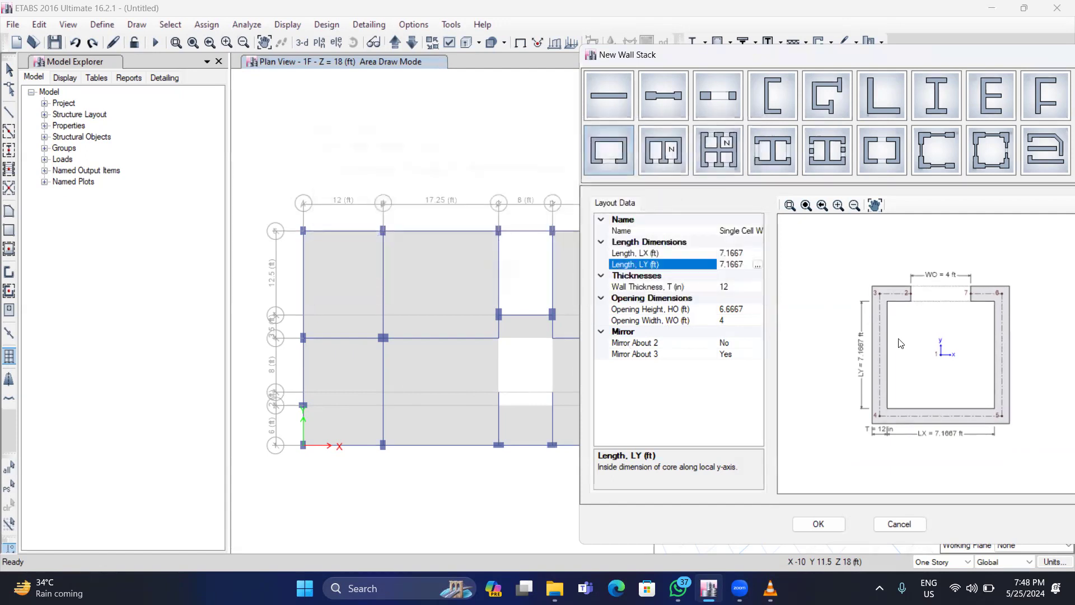
Set the wall thickness to 10 in and the opening to 7 ft high by 3 ft wide per the plan, and accept the wall stack
{"action": "left_click", "coordinate": [732, 287]}
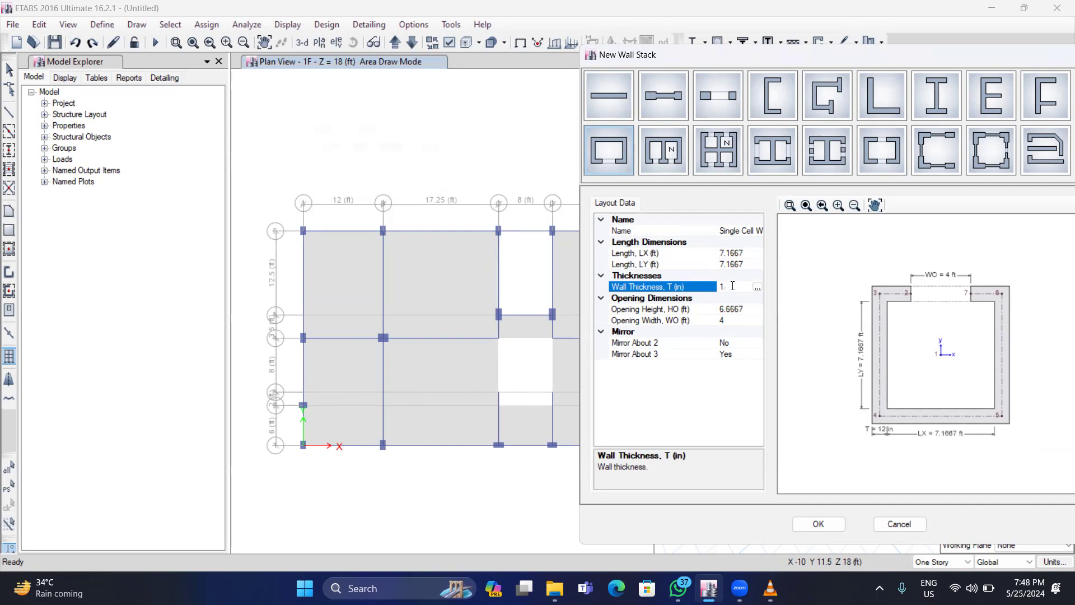
{"action": "left_click", "coordinate": [738, 312]}
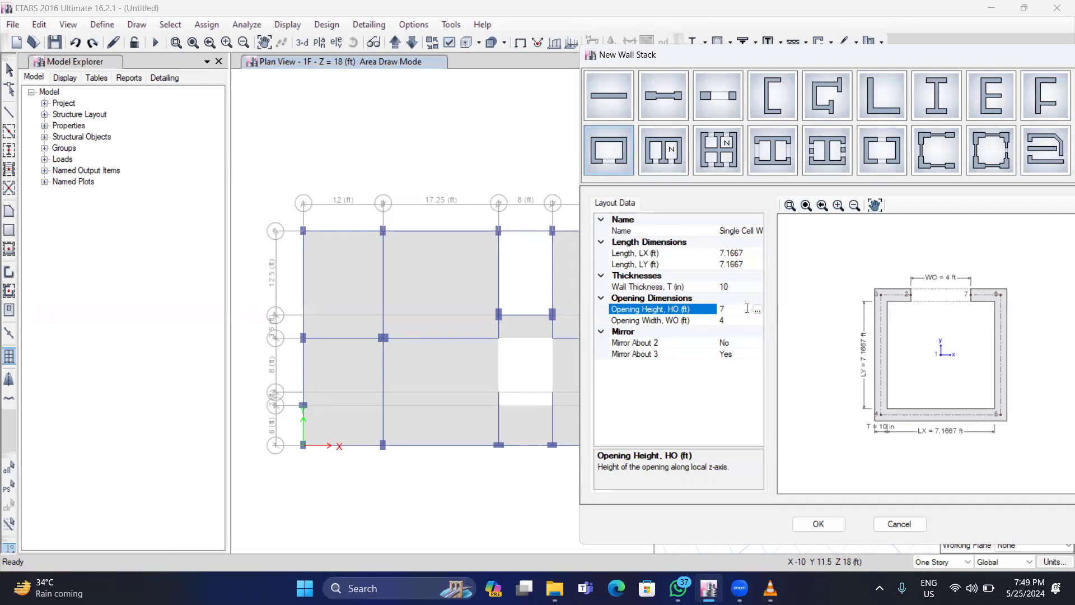
{"action": "left_click", "coordinate": [746, 319]}
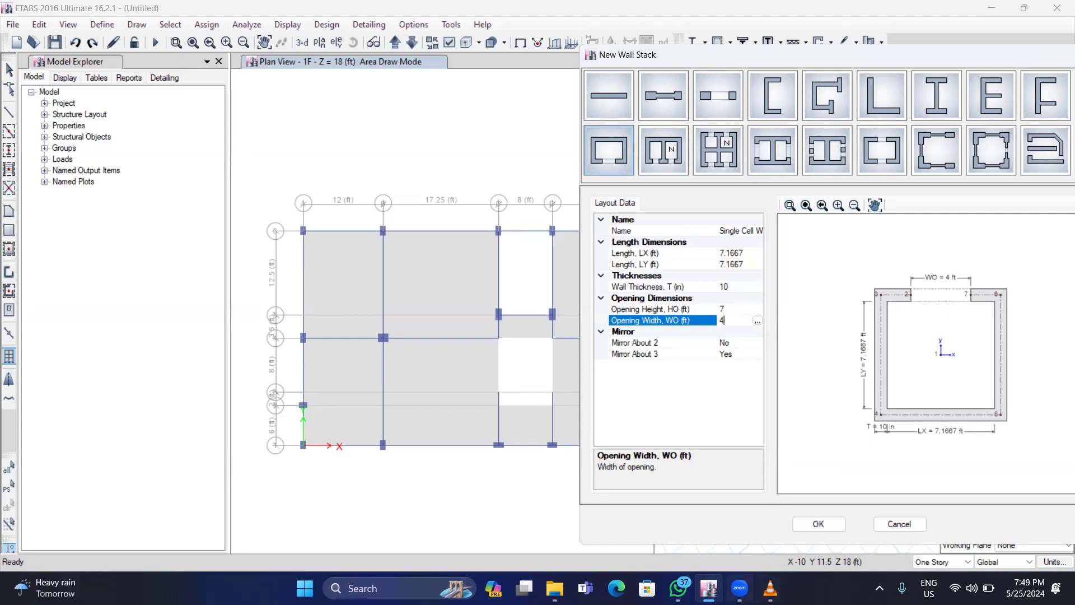
{"action": "left_click", "coordinate": [679, 588]}
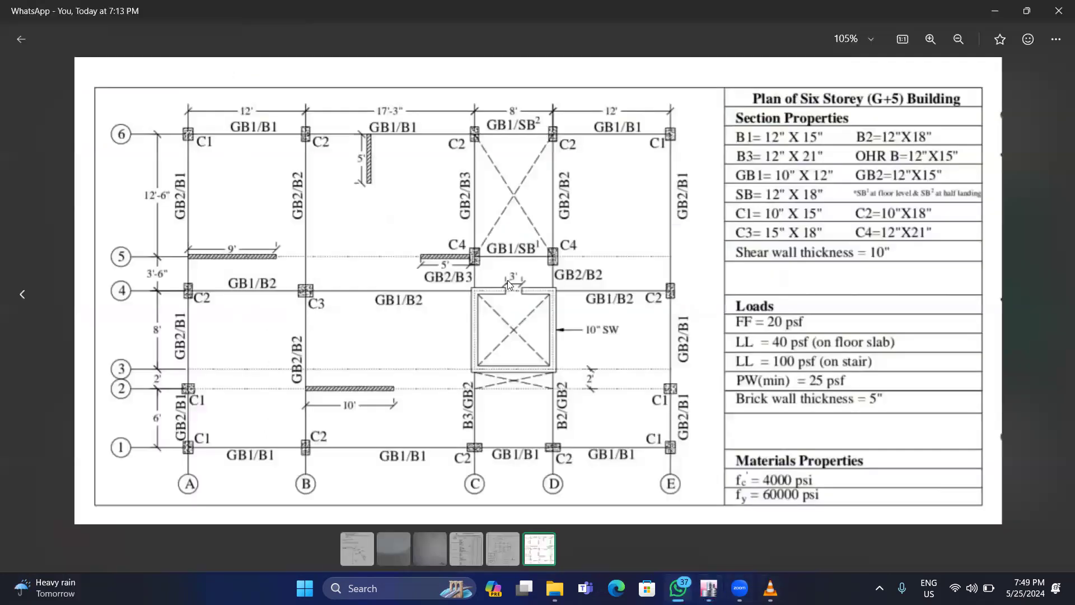
{"action": "left_click", "coordinate": [710, 587]}
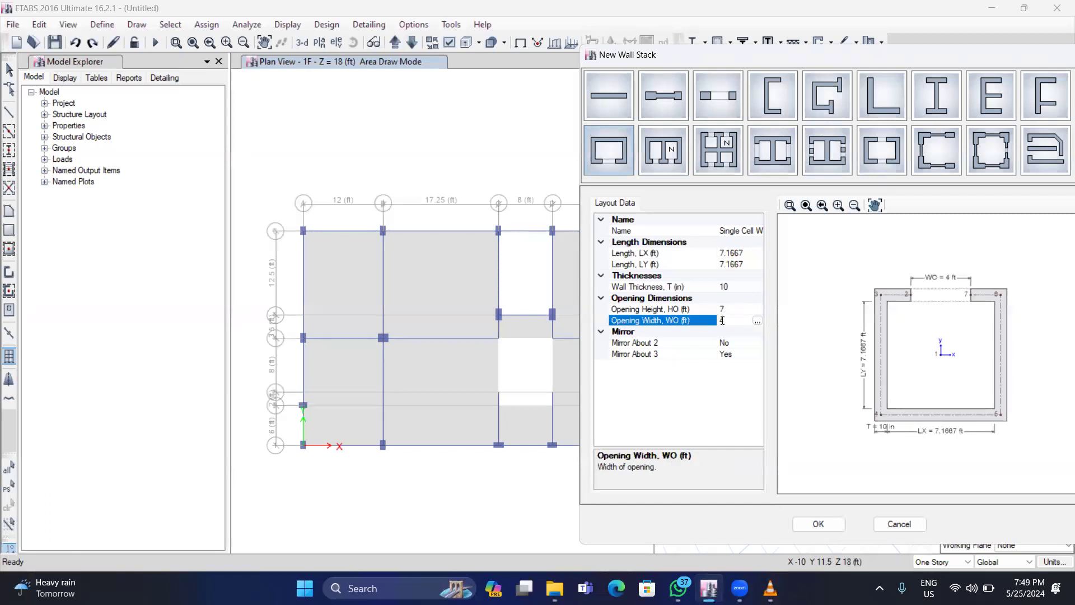
{"action": "key", "text": "Return"}
{"action": "left_click", "coordinate": [821, 525]}
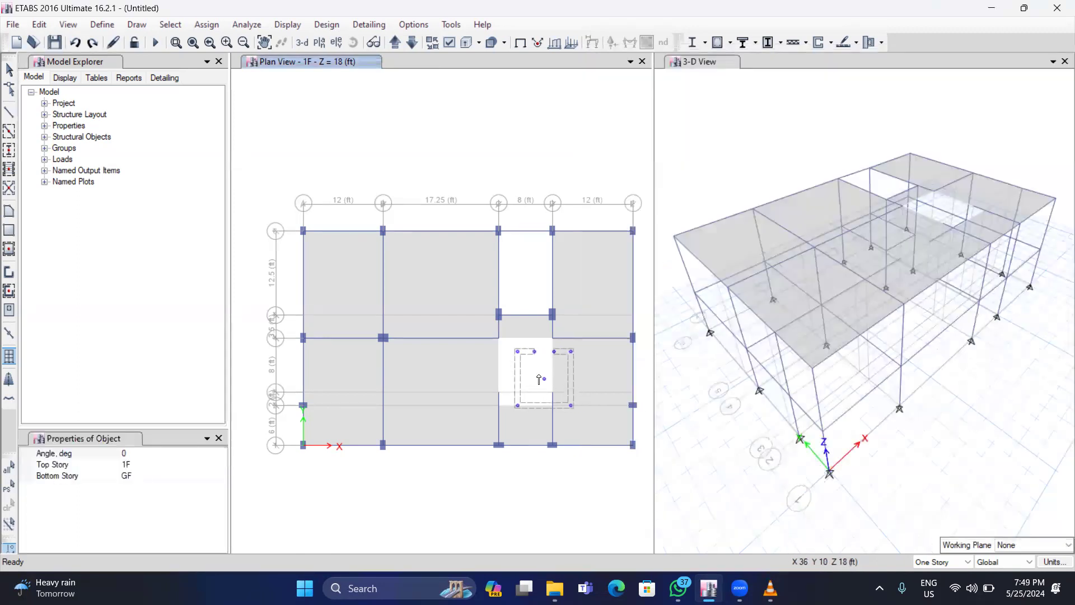
Place the wall stack centred in the lift shaft between grids C–D and 3–4, and leave the placement command
{"action": "scroll", "coordinate": [528, 371], "scroll_direction": "up", "scroll_amount": 5}
{"action": "scroll", "coordinate": [528, 371], "scroll_direction": "down", "scroll_amount": 4}
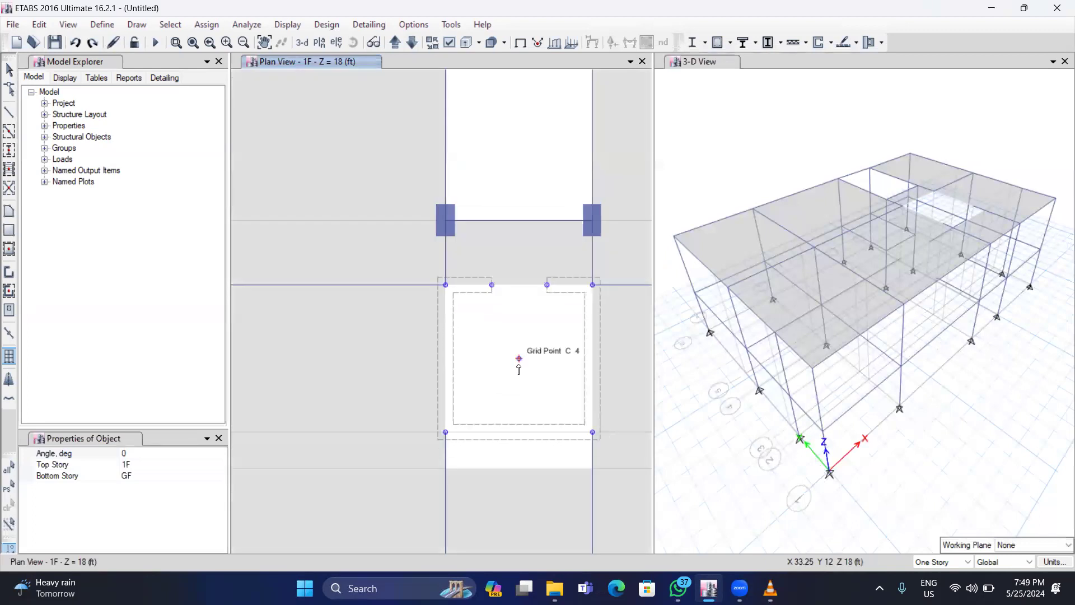
{"action": "left_click", "coordinate": [519, 368]}
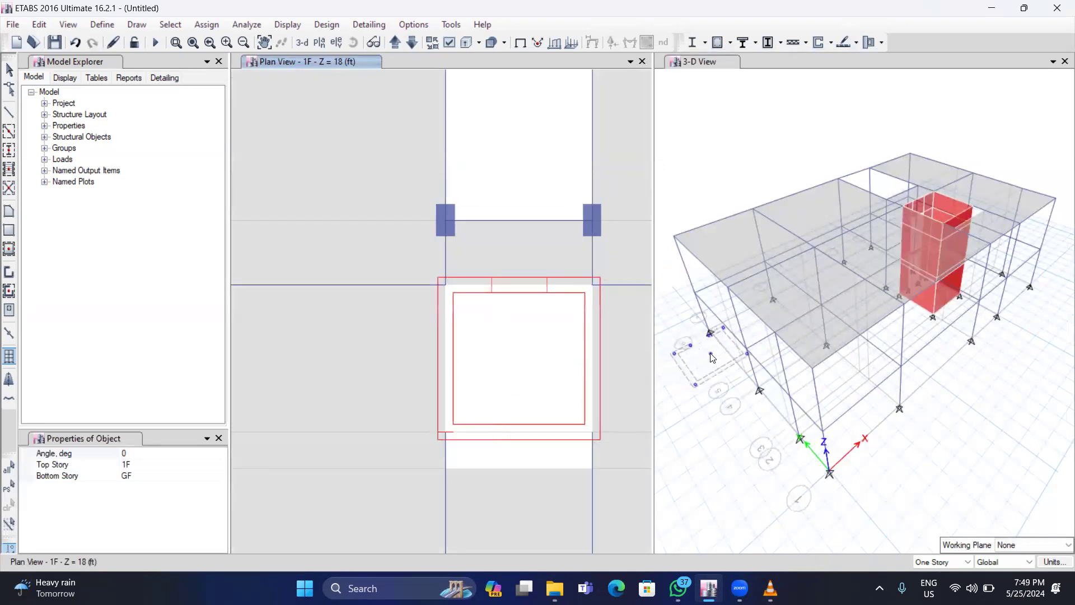
{"action": "key", "text": "Escape"}
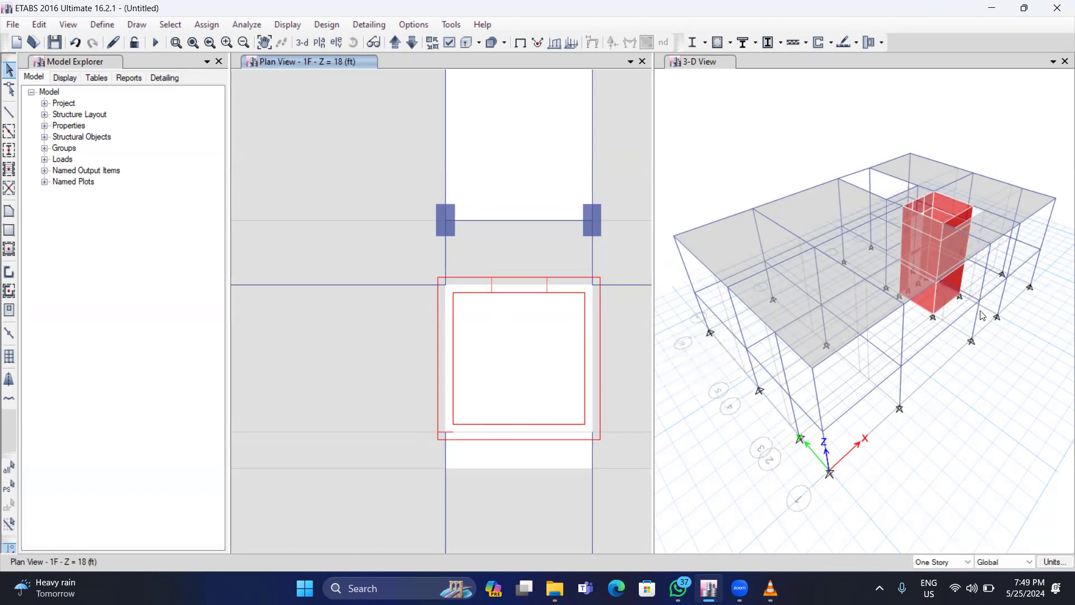
Examine the lift core and its door opening in the 3-D view from the opposite side, and return to the 1F plan view
{"action": "scroll", "coordinate": [982, 315], "scroll_direction": "down", "scroll_amount": 5}
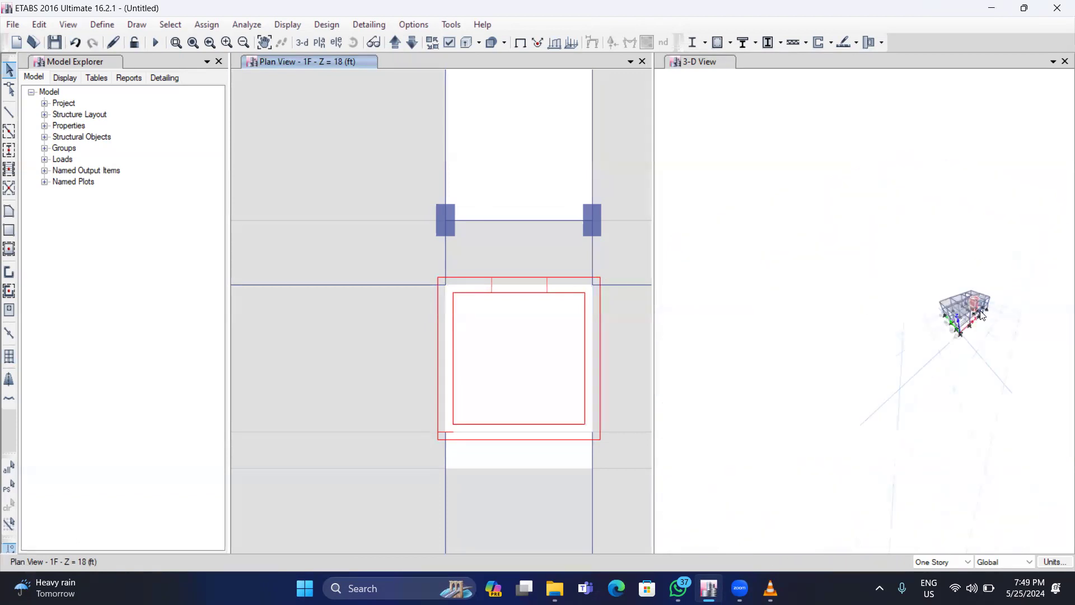
{"action": "scroll", "coordinate": [1009, 319], "scroll_direction": "up", "scroll_amount": 2}
{"action": "scroll", "coordinate": [1009, 318], "scroll_direction": "up", "scroll_amount": 4}
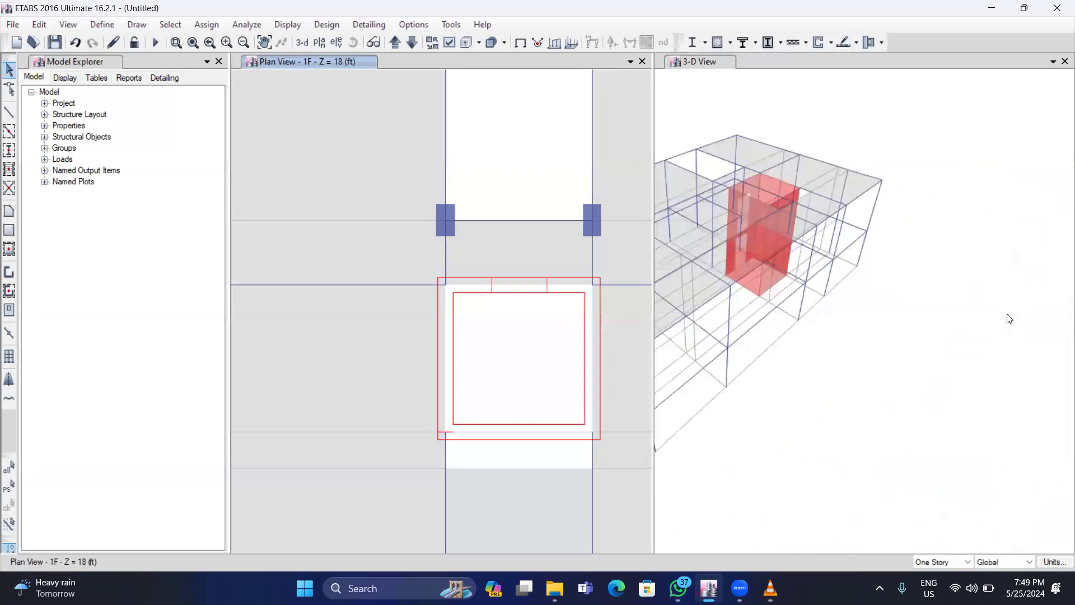
{"action": "scroll", "coordinate": [912, 307], "scroll_direction": "down", "scroll_amount": 4}
{"action": "scroll", "coordinate": [866, 298], "scroll_direction": "up", "scroll_amount": 4}
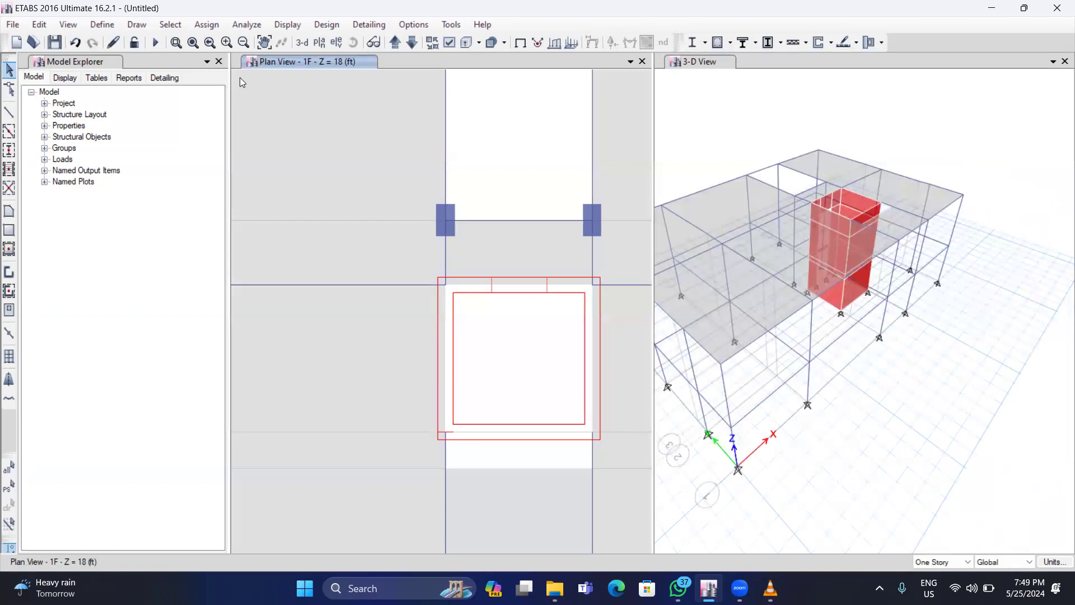
{"action": "left_click", "coordinate": [710, 60]}
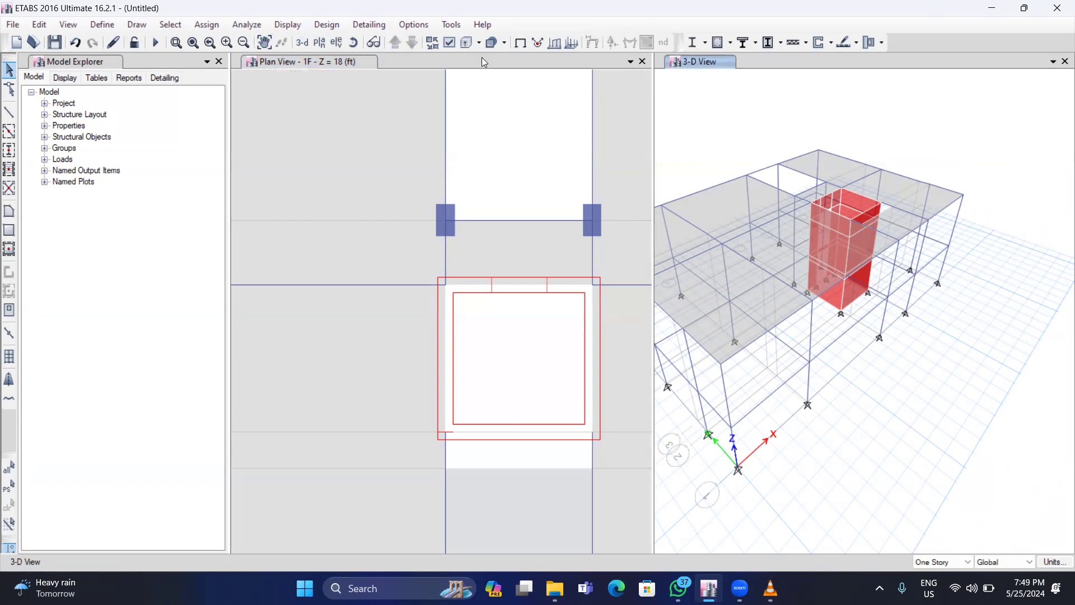
{"action": "key", "text": "F8"}
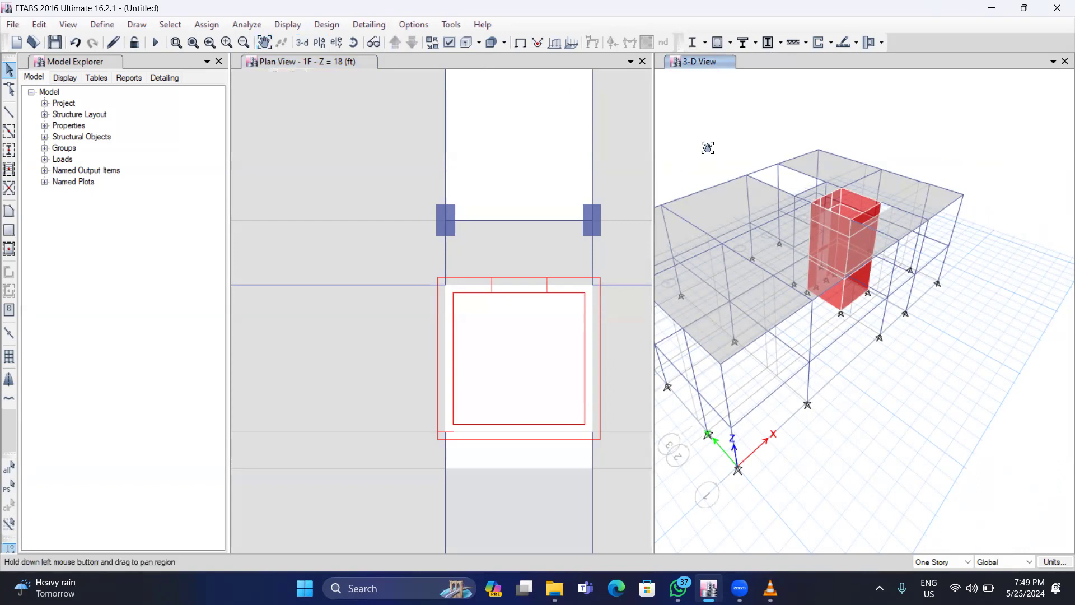
{"action": "left_click_drag", "start_coordinate": [707, 148], "coordinate": [758, 147]}
{"action": "left_click", "coordinate": [353, 42]}
{"action": "left_click_drag", "start_coordinate": [994, 374], "coordinate": [777, 273]}
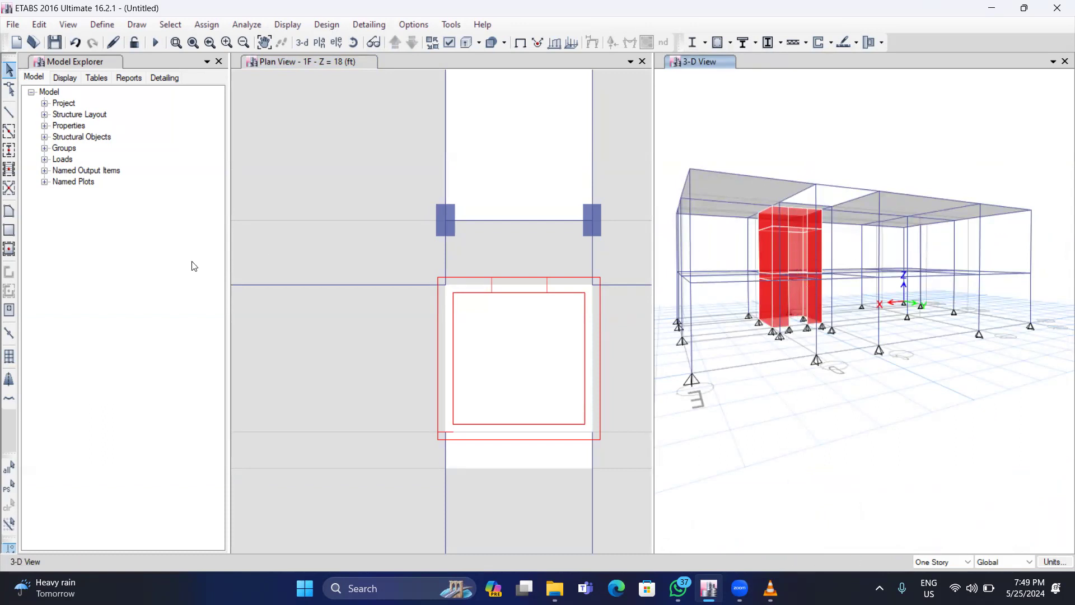
{"action": "left_click", "coordinate": [351, 62]}
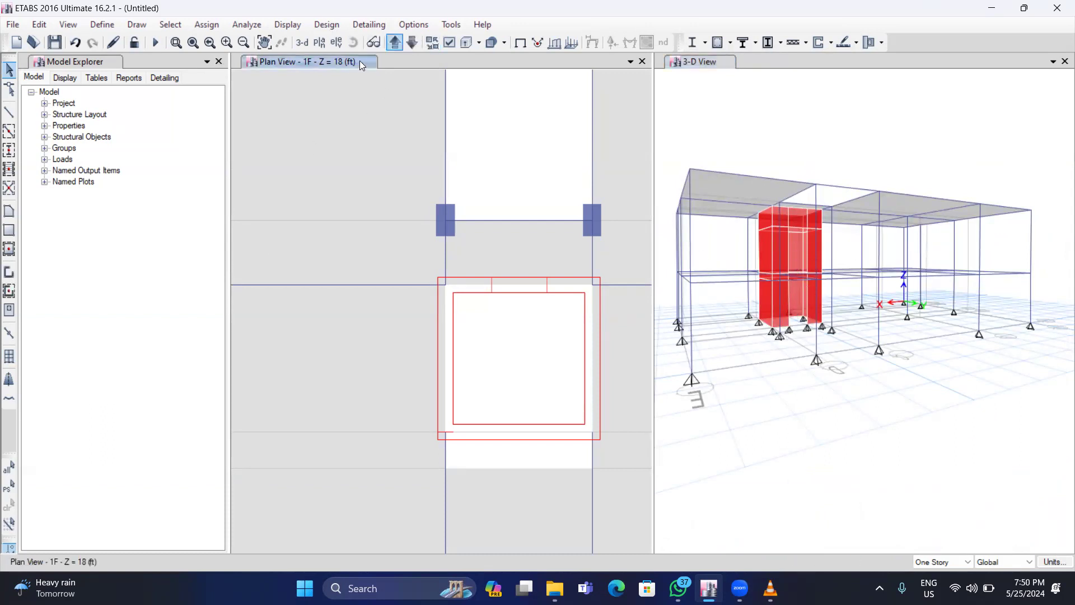
Examine the lift core in the GF and Base plans, and show the whole GF plan in a wider plan window
{"action": "key", "text": "Down"}
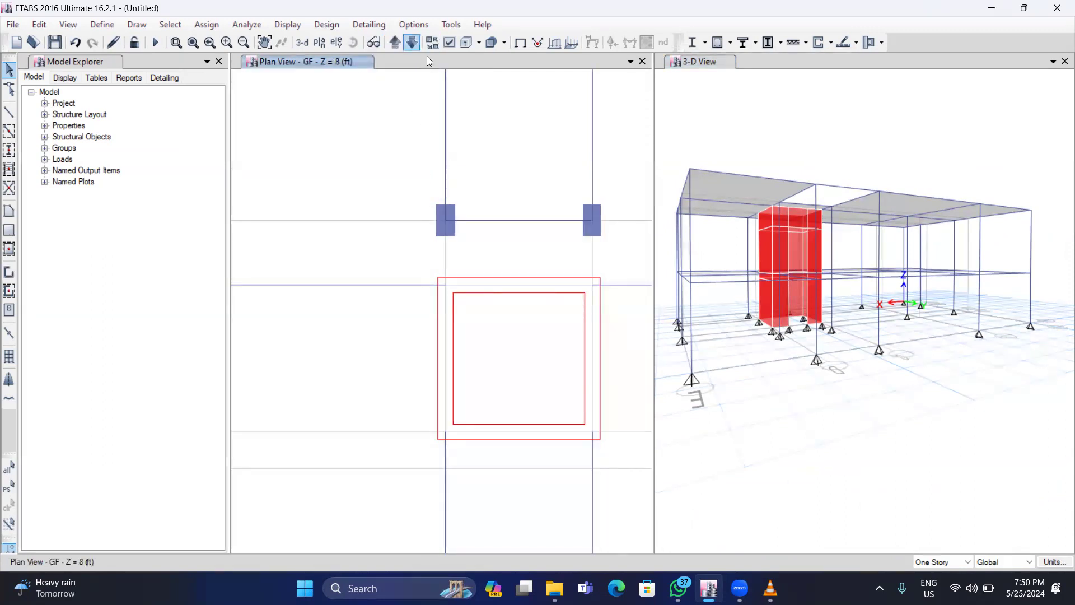
{"action": "key", "text": "Down"}
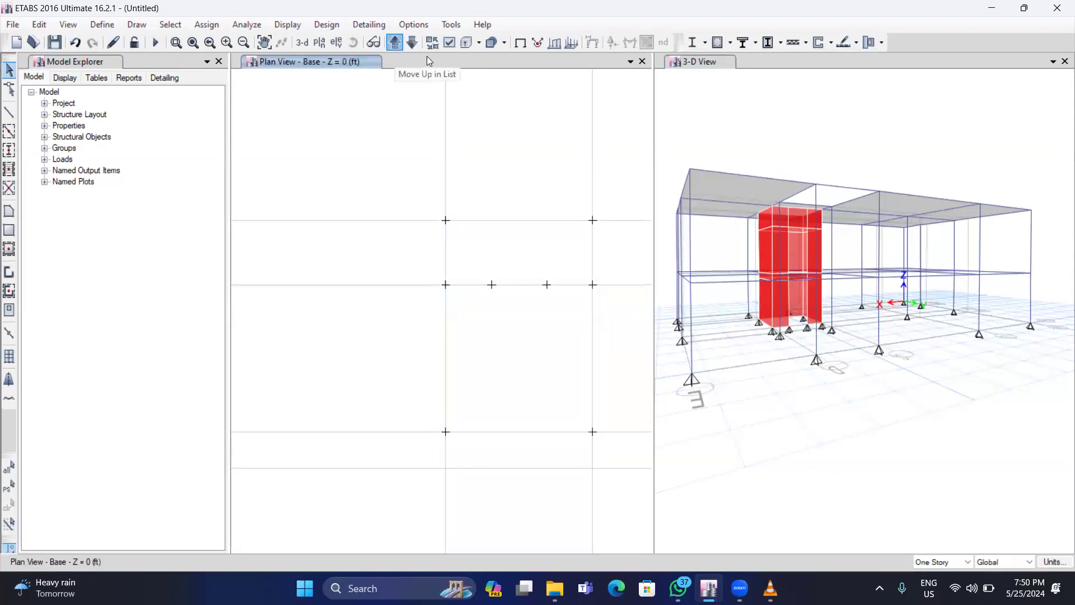
{"action": "key", "text": "Up"}
{"action": "scroll", "coordinate": [416, 141], "scroll_direction": "down", "scroll_amount": 3}
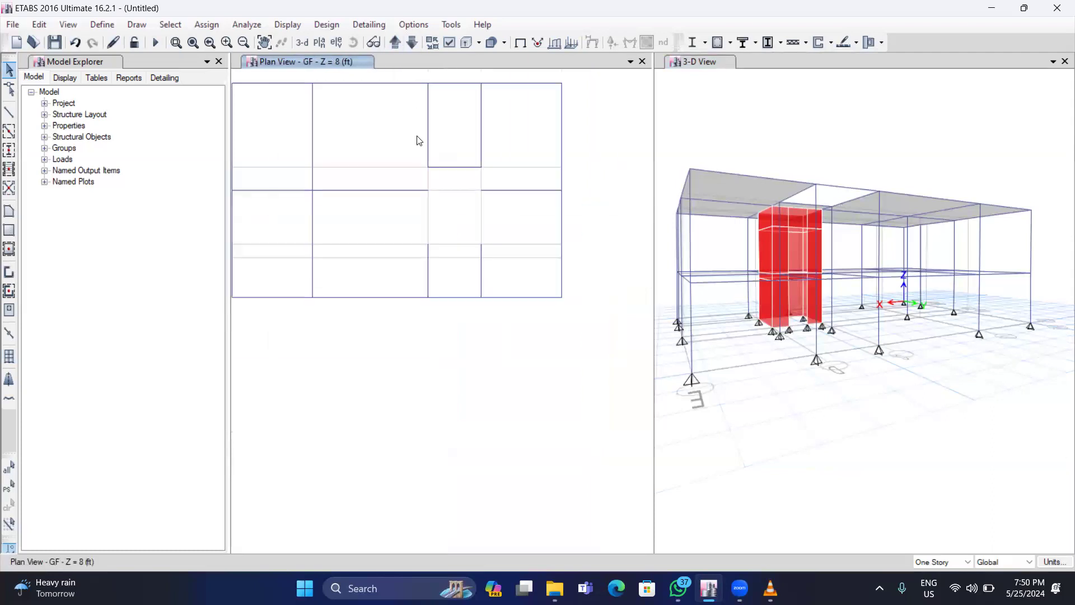
{"action": "left_click_drag", "start_coordinate": [652, 217], "coordinate": [712, 217]}
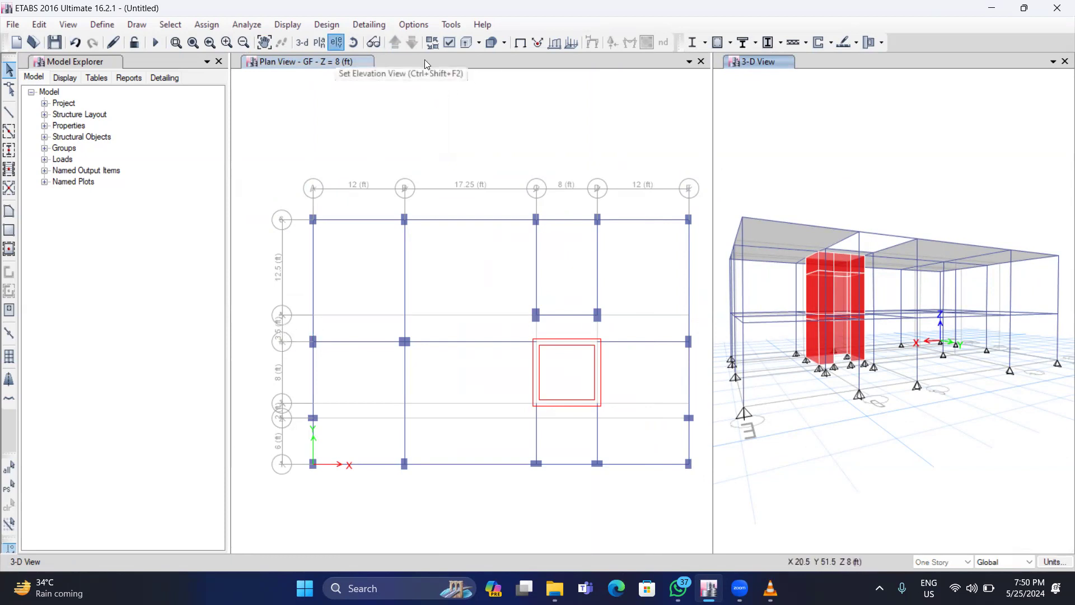
{"action": "key", "text": "ctrl+shift+F2"}
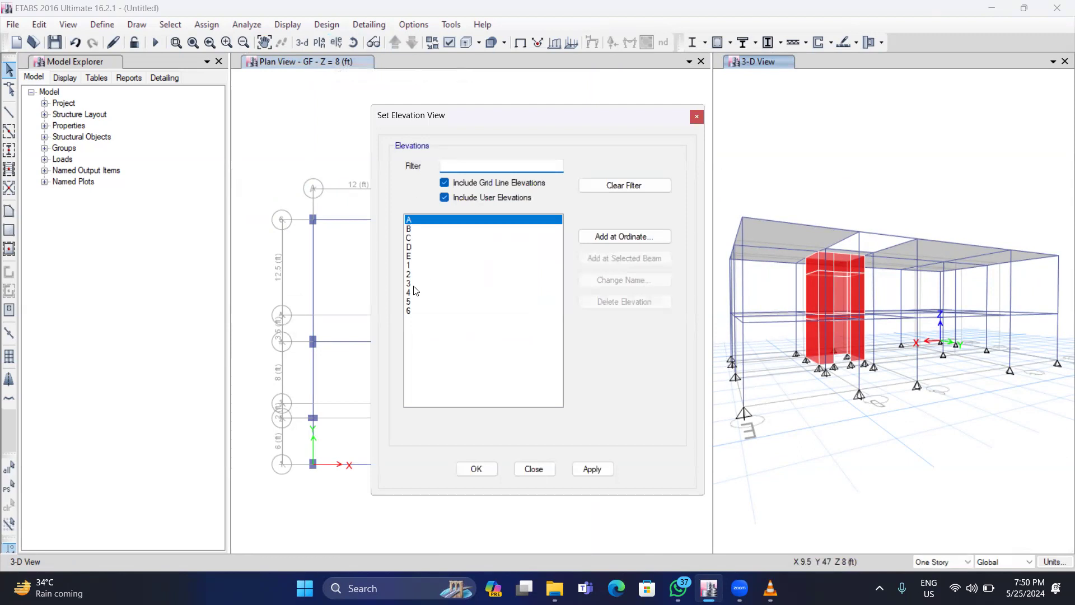
{"action": "left_click", "coordinate": [415, 285]}
{"action": "left_click", "coordinate": [591, 469]}
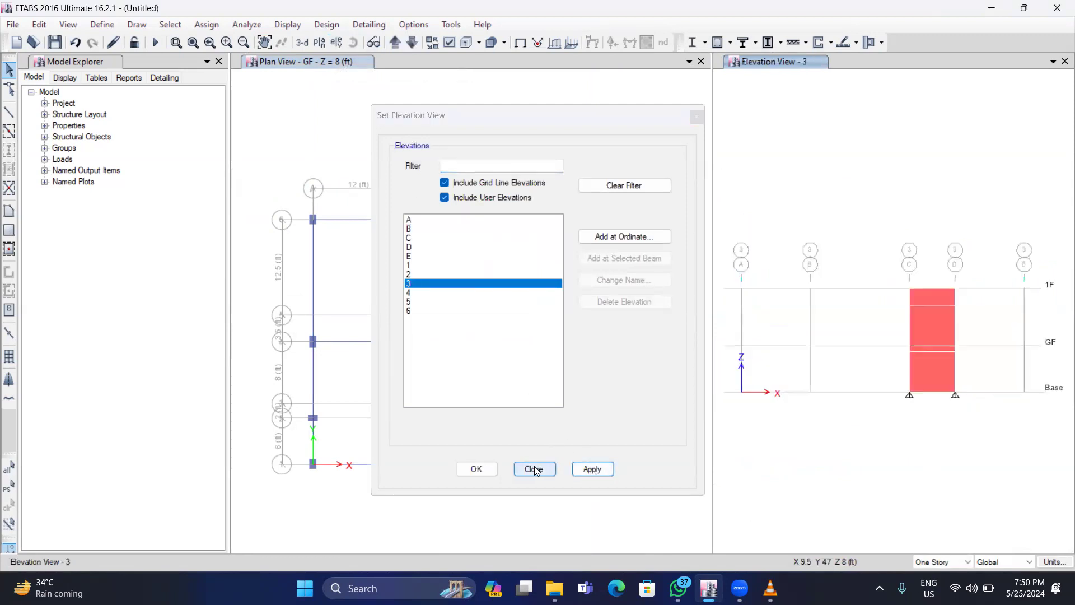
{"action": "left_click", "coordinate": [534, 469]}
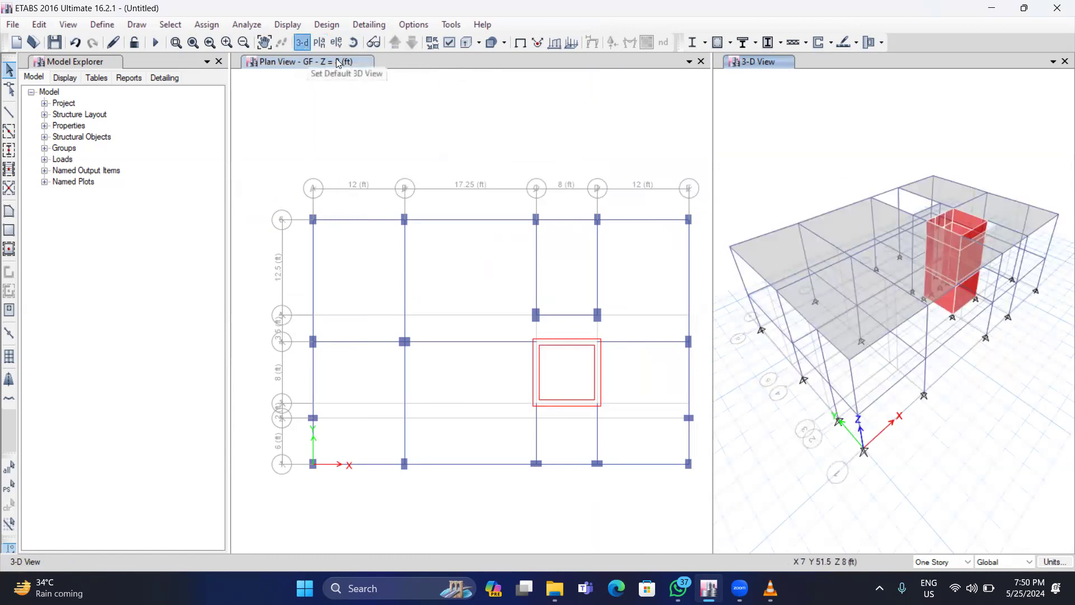
Examine the lift core's solid wall in the grid 3 elevation in the plan window, and return to the GF plan
{"action": "left_click", "coordinate": [312, 62]}
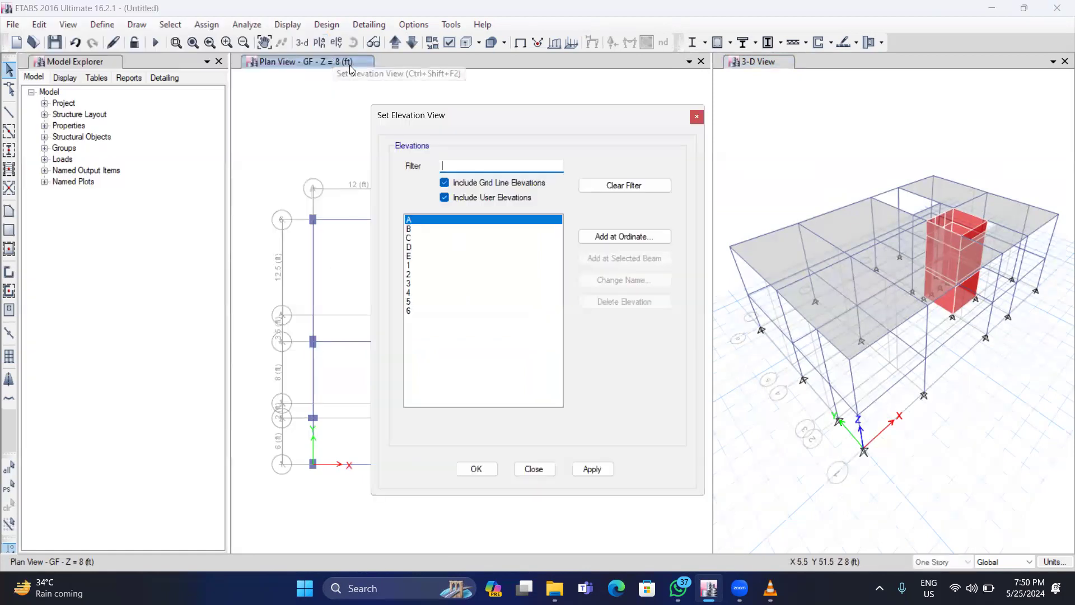
{"action": "left_click", "coordinate": [417, 283]}
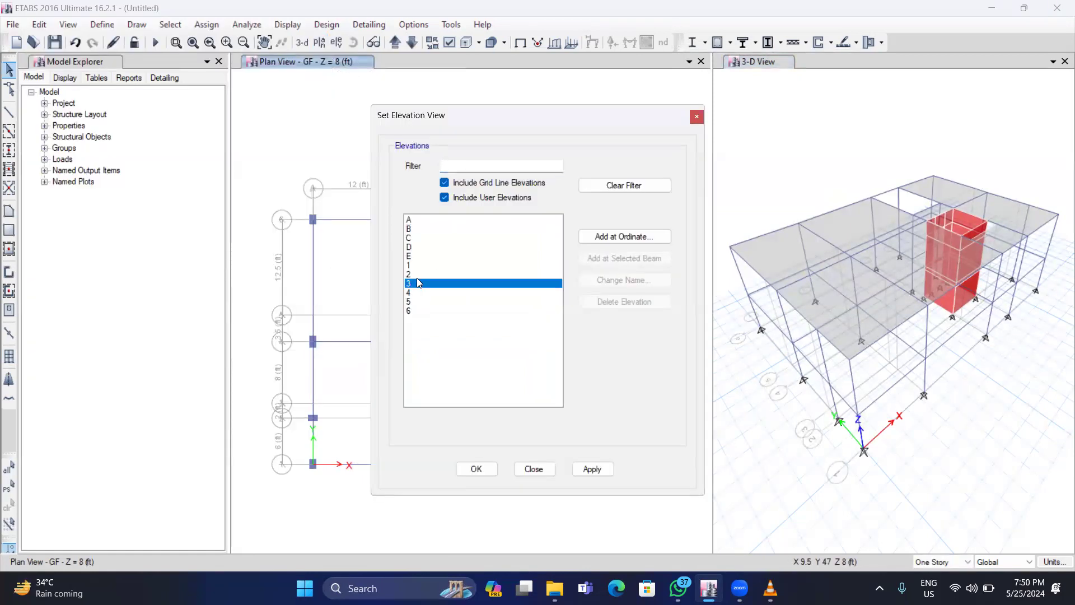
{"action": "left_click", "coordinate": [591, 470]}
{"action": "left_click", "coordinate": [547, 471]}
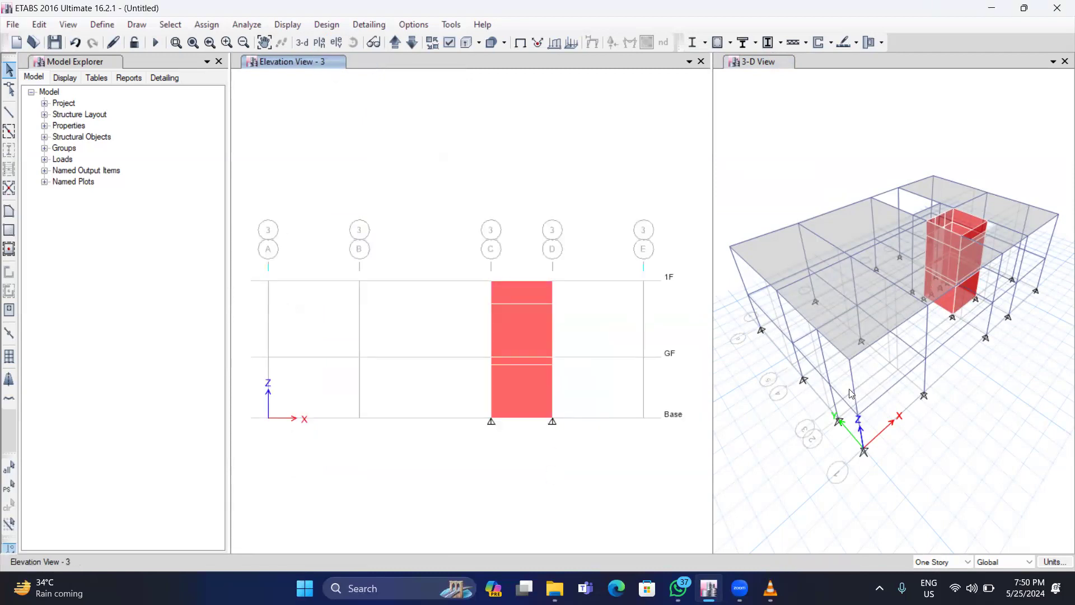
{"action": "left_click", "coordinate": [319, 43]}
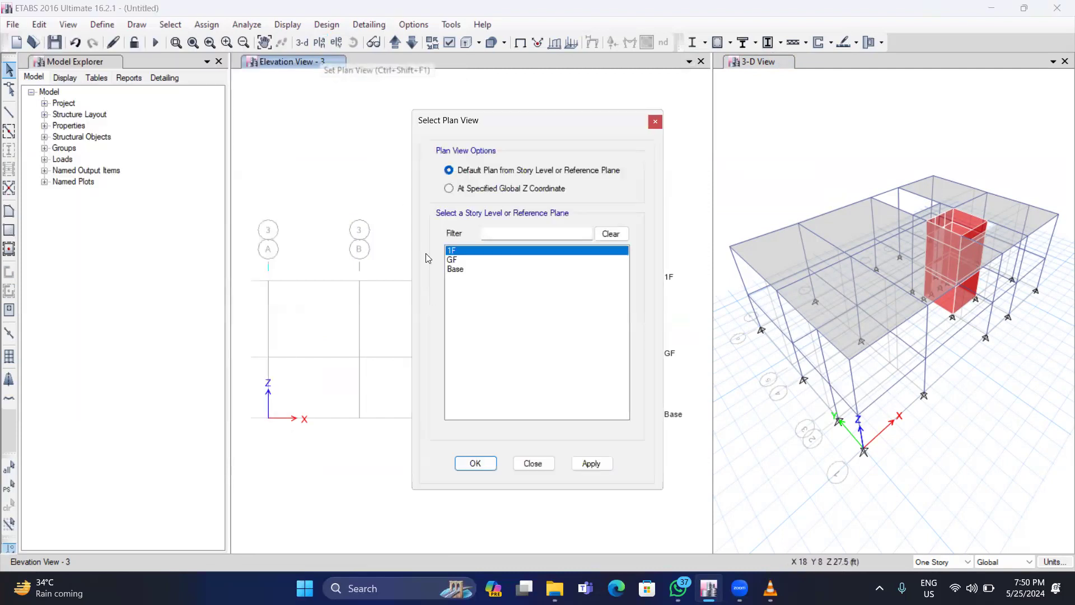
{"action": "left_click", "coordinate": [599, 463]}
{"action": "left_click", "coordinate": [534, 463]}
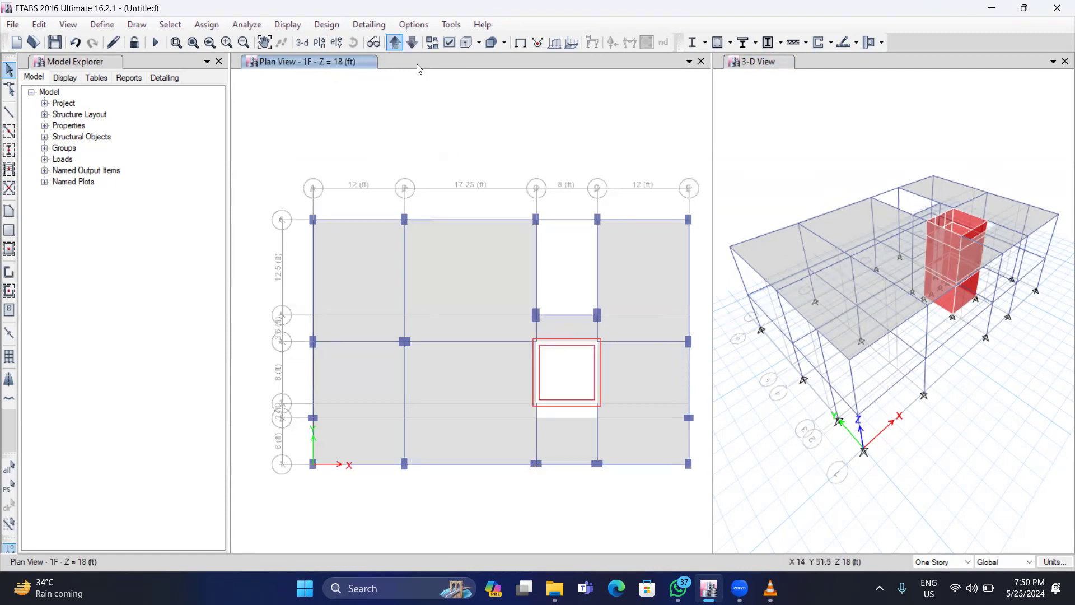
{"action": "left_click", "coordinate": [412, 42]}
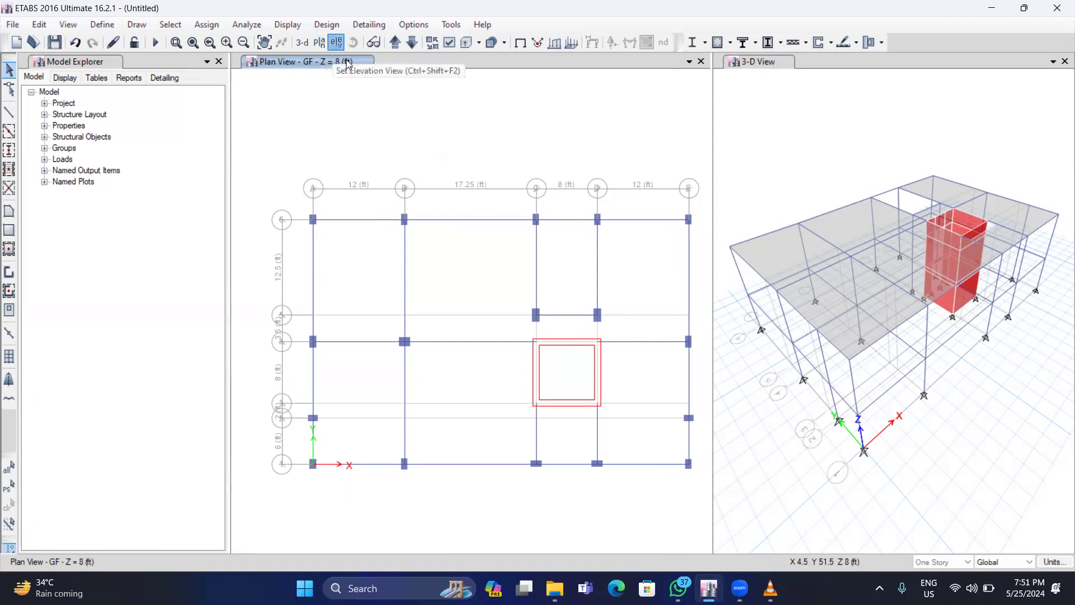
In the grid 4 elevation, fill the core's door opening between Base and GF with a rectangular Wall 10 inch panel
{"action": "left_click", "coordinate": [336, 42]}
{"action": "left_click", "coordinate": [412, 292]}
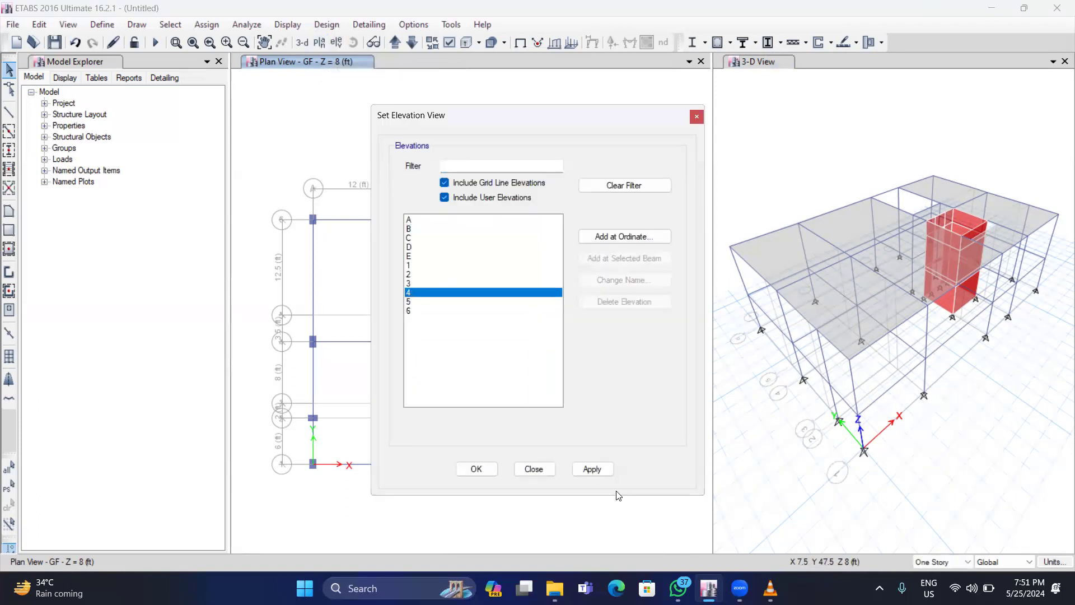
{"action": "left_click", "coordinate": [593, 470]}
{"action": "left_click", "coordinate": [534, 469]}
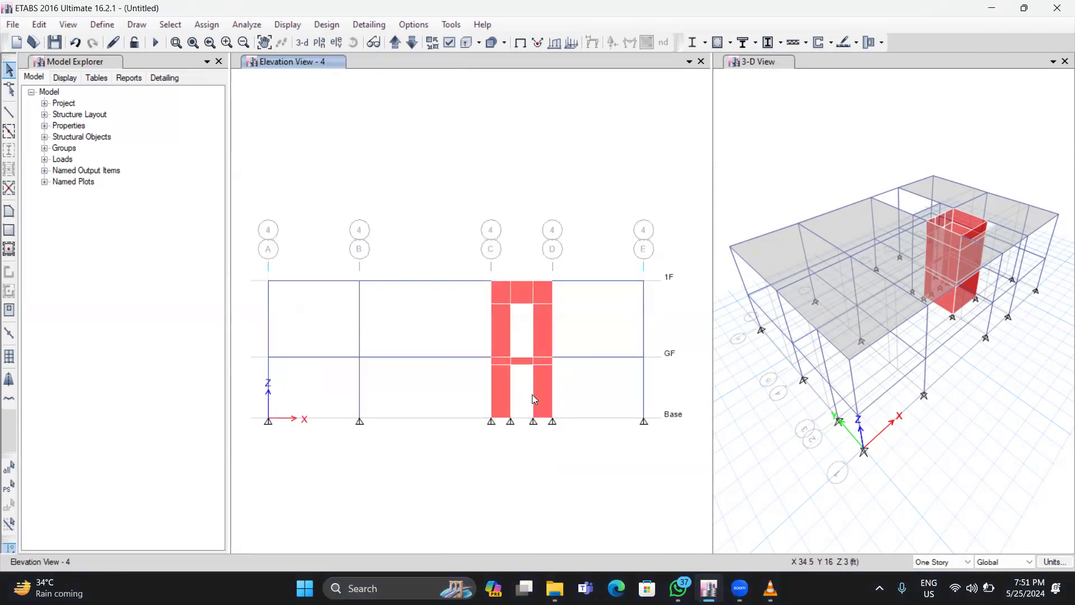
{"action": "left_click", "coordinate": [13, 232]}
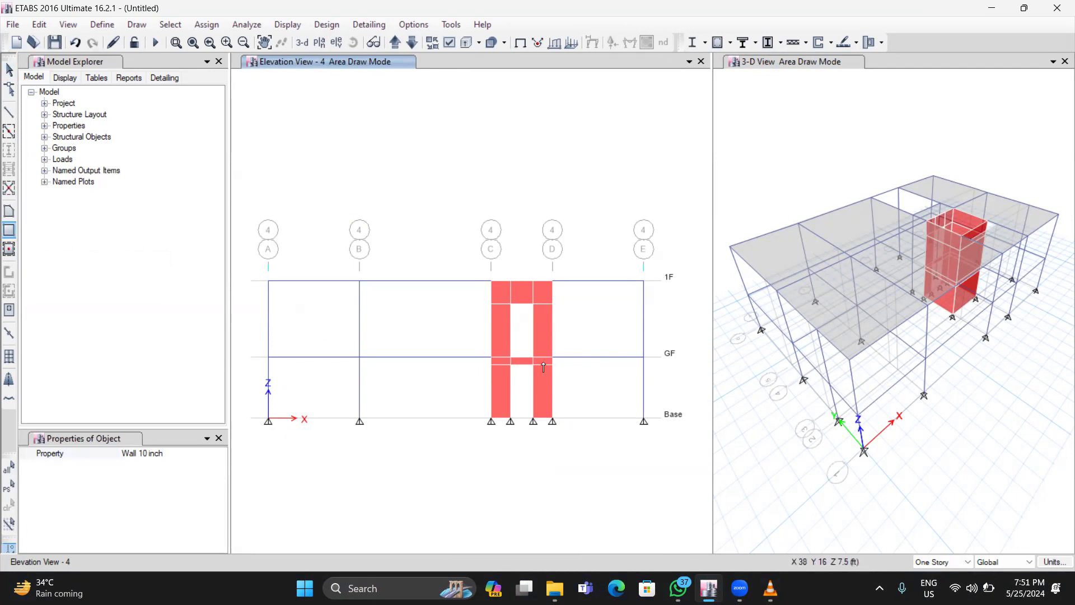
{"action": "left_click", "coordinate": [510, 365]}
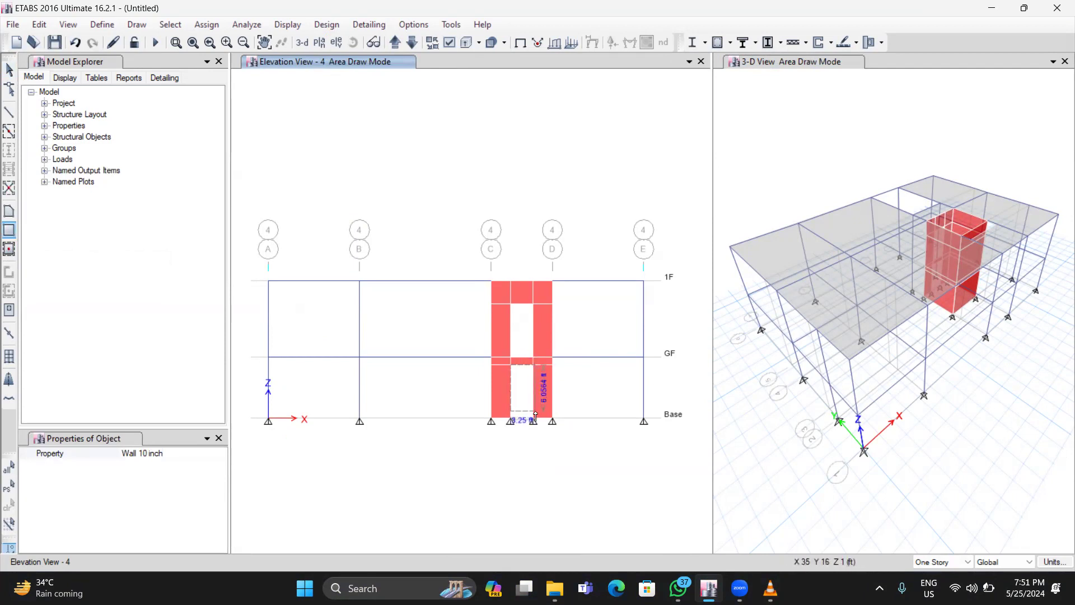
{"action": "left_click", "coordinate": [534, 421]}
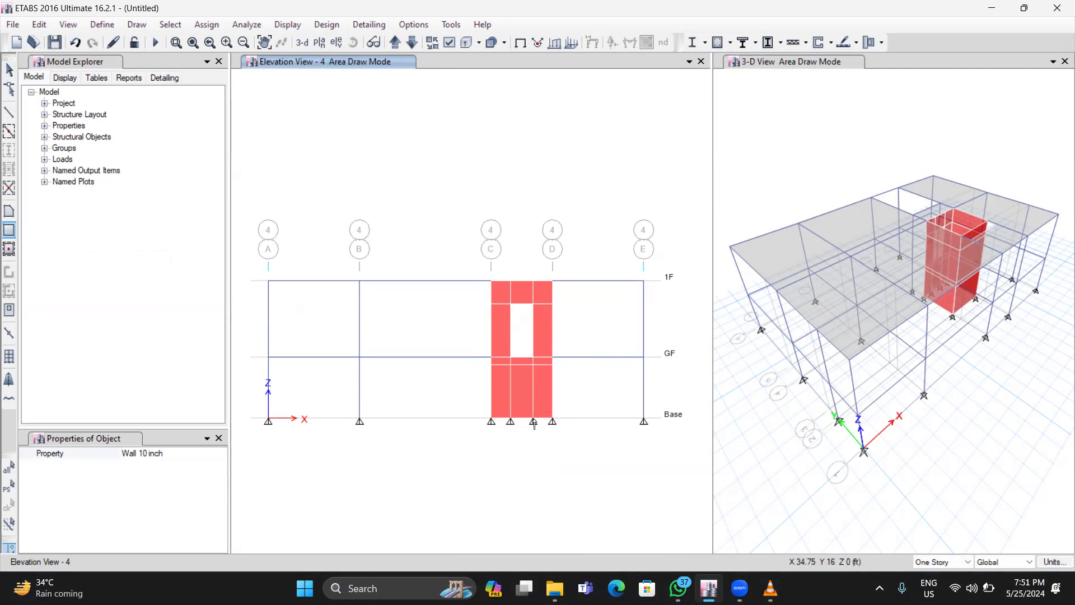
{"action": "key", "text": "Escape"}
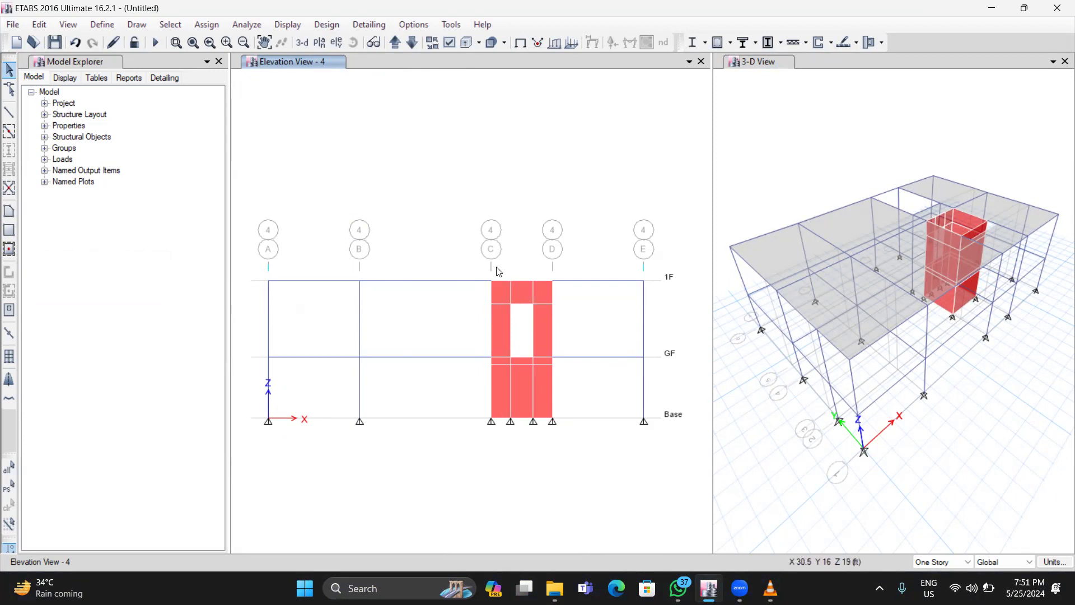
{"action": "left_click", "coordinate": [206, 27]}
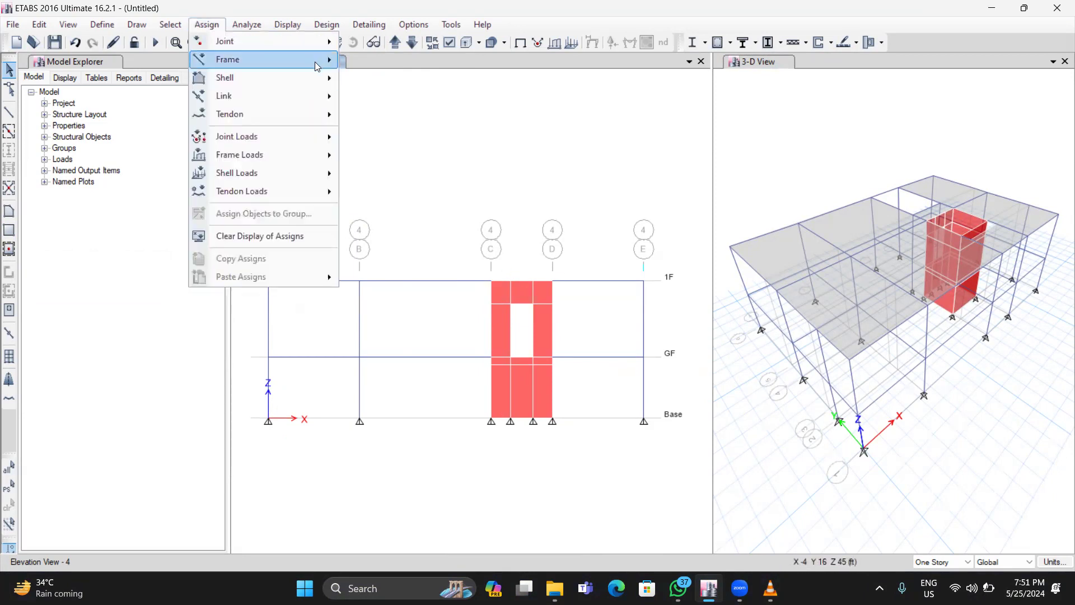
{"action": "mouse_move", "coordinate": [318, 77]}
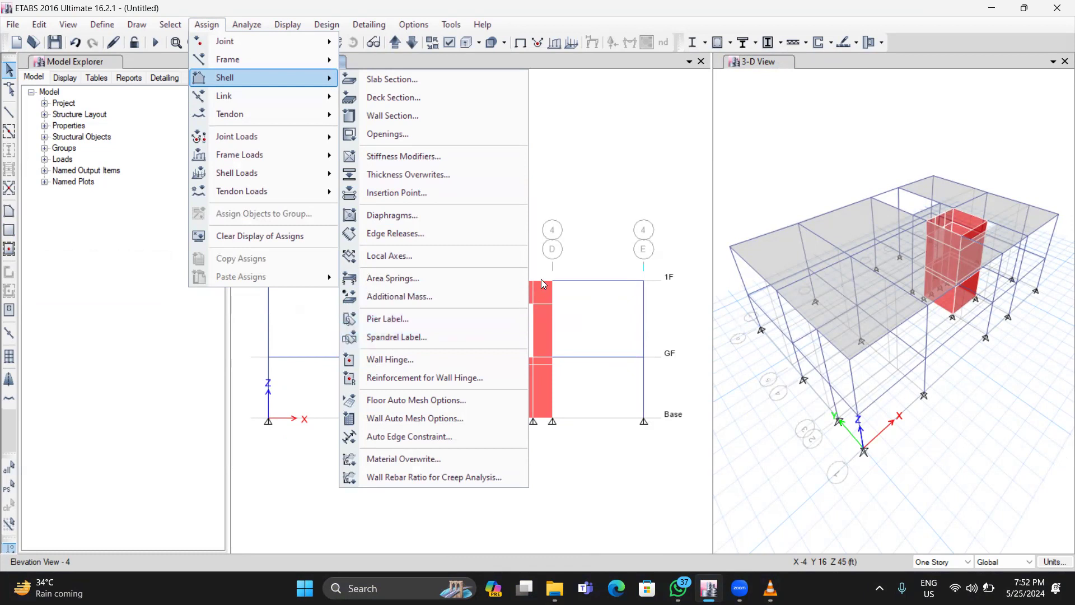
{"action": "left_click", "coordinate": [578, 101]}
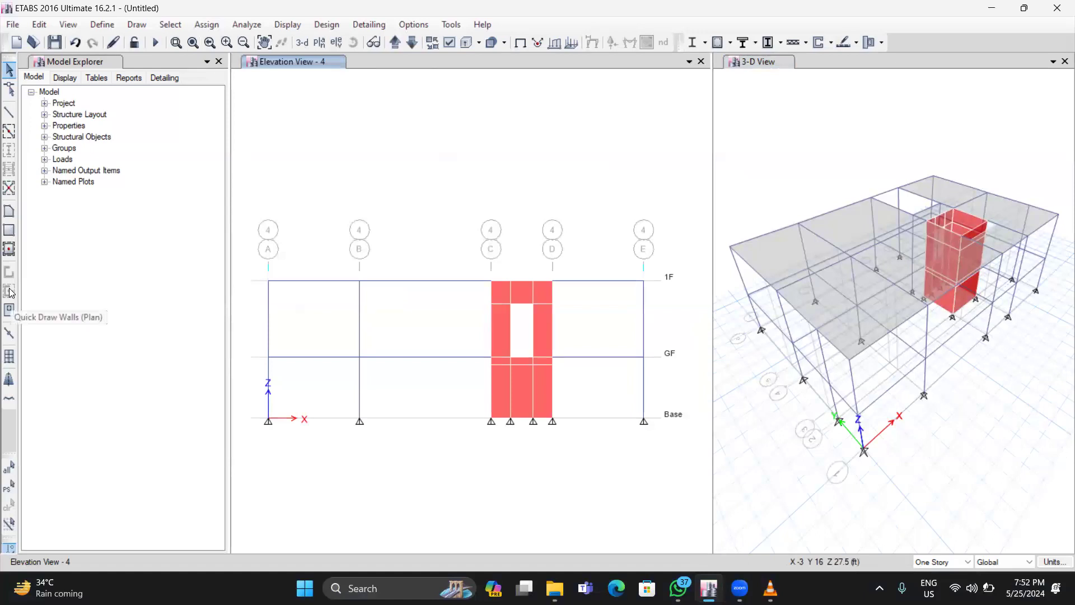
Check the pier and spandrel assignments of the 1F wall panels above and beside the core's door opening
{"action": "right_click", "coordinate": [524, 290]}
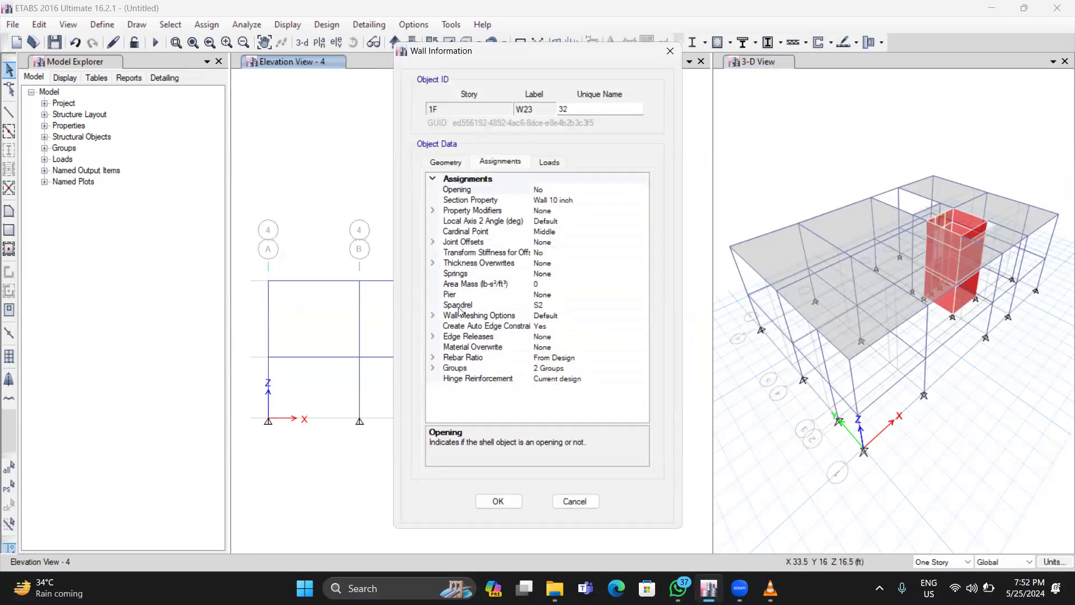
{"action": "left_click", "coordinate": [669, 59]}
{"action": "left_click", "coordinate": [668, 56]}
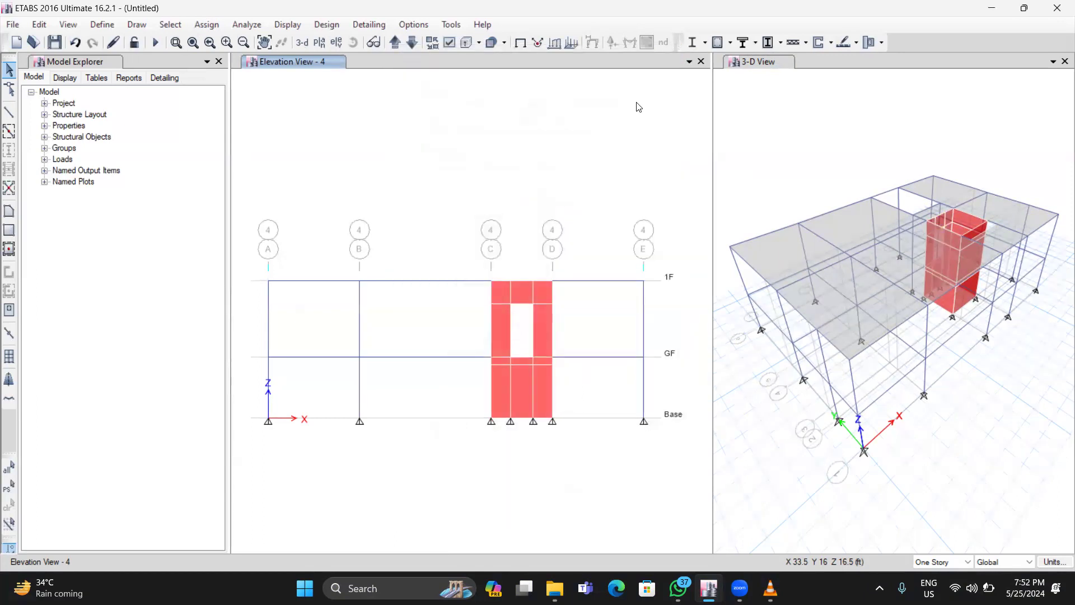
{"action": "right_click", "coordinate": [497, 326]}
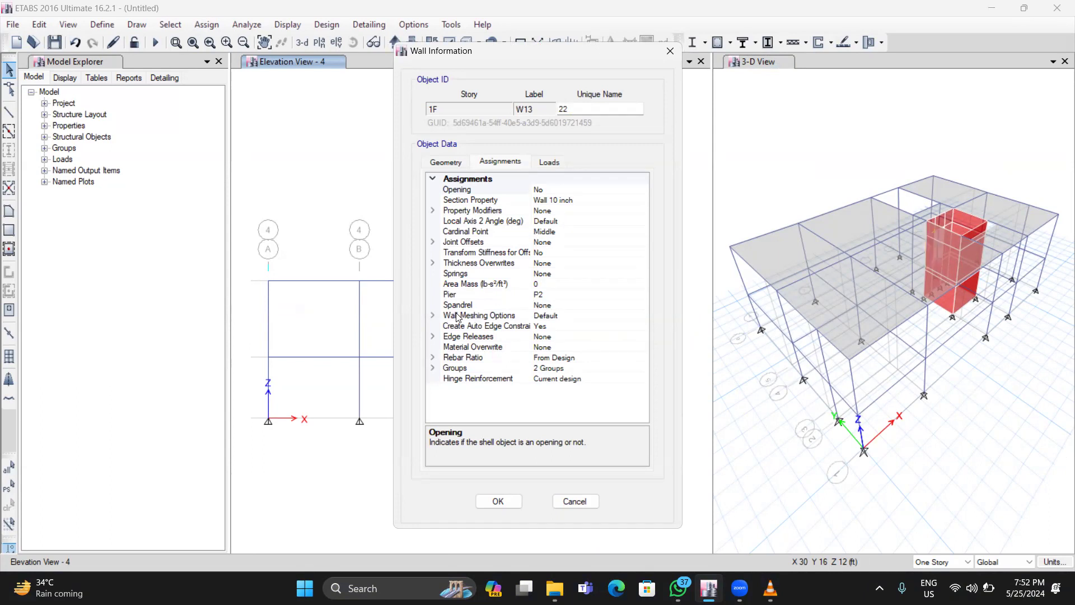
{"action": "left_click", "coordinate": [670, 52]}
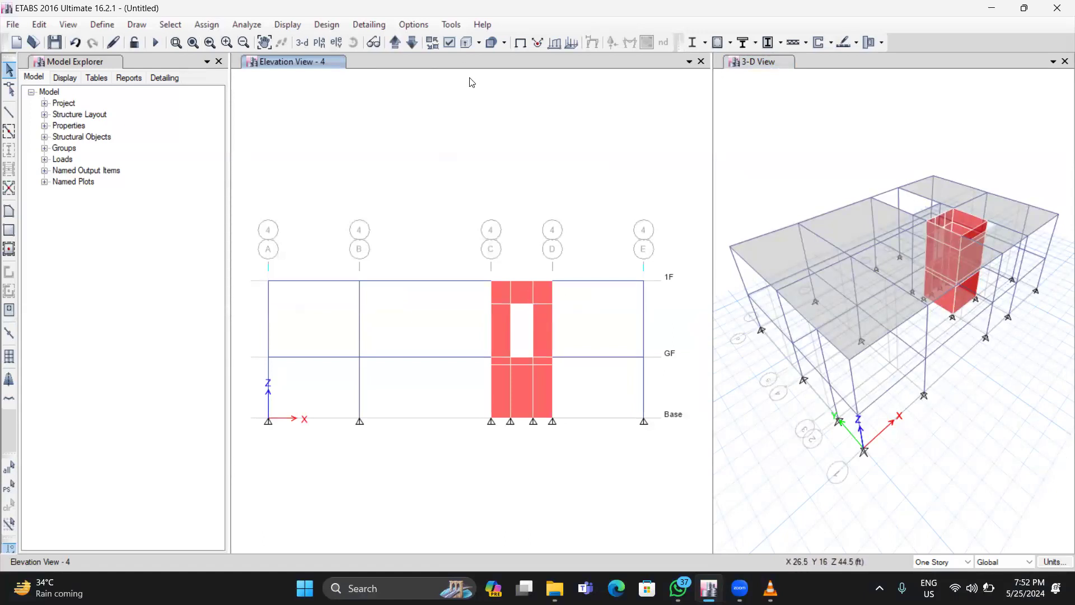
Return to the 1F plan view, check the six-storey building plan image in WhatsApp, and switch back to ETABS
{"action": "left_click", "coordinate": [313, 44]}
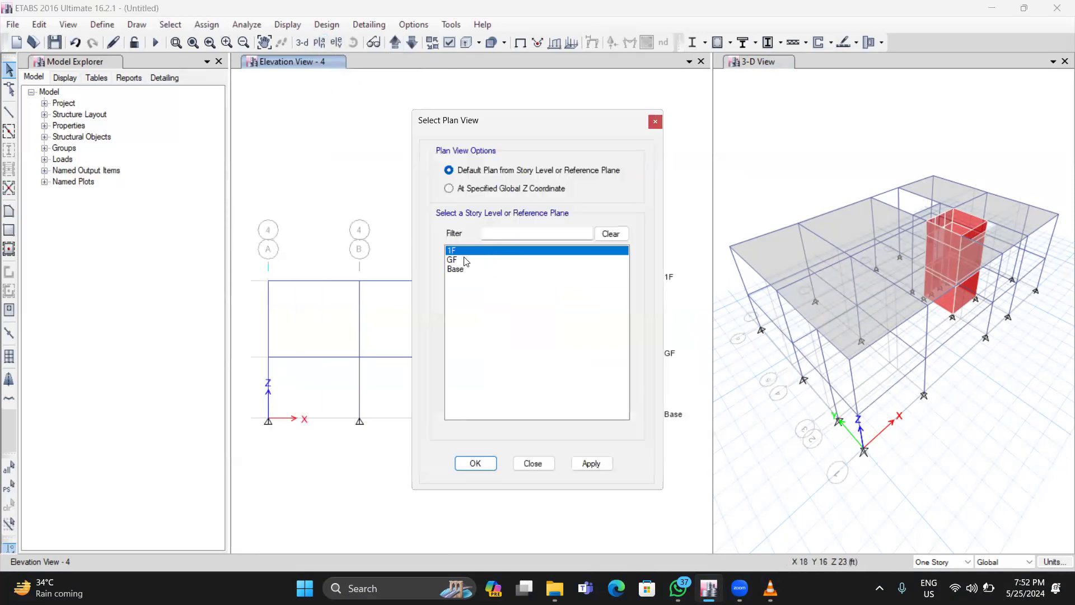
{"action": "left_click", "coordinate": [591, 463]}
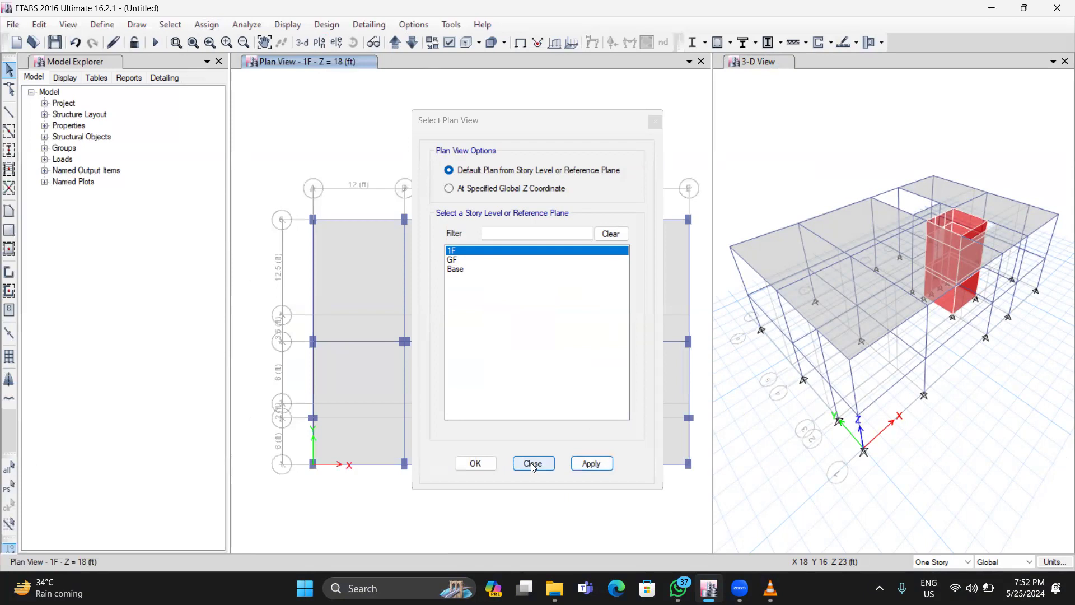
{"action": "left_click", "coordinate": [532, 463]}
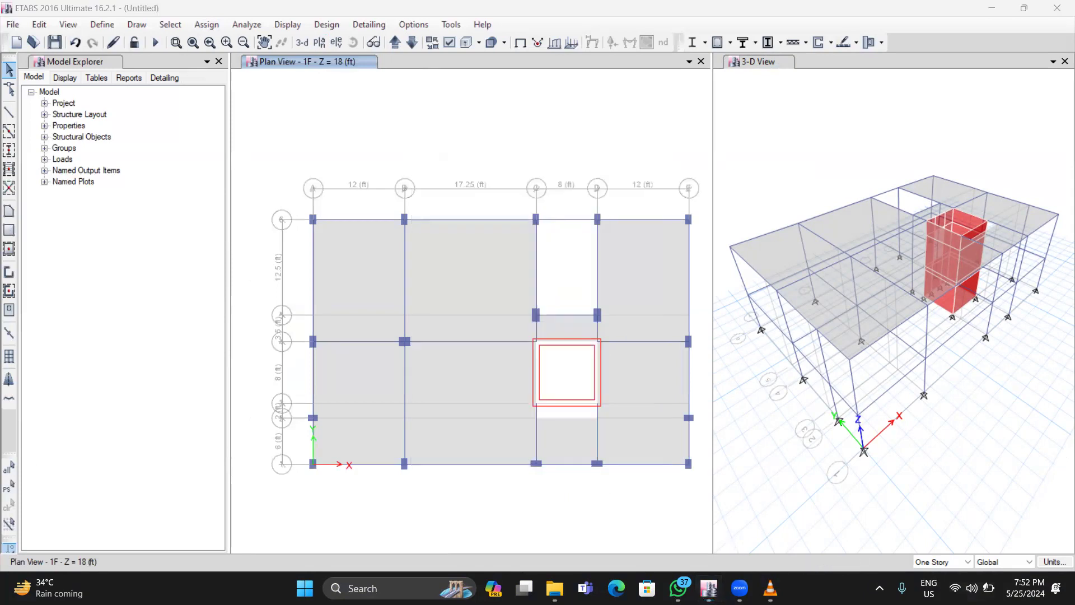
{"action": "left_click", "coordinate": [972, 588]}
{"action": "left_click", "coordinate": [972, 588]}
{"action": "left_click", "coordinate": [678, 588]}
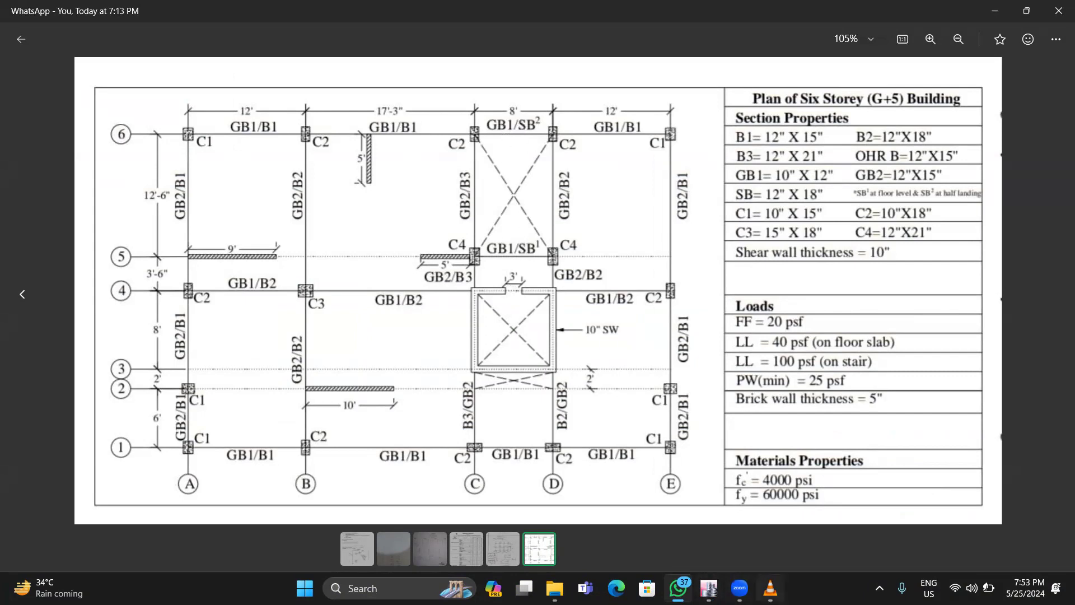
{"action": "left_click", "coordinate": [709, 588]}
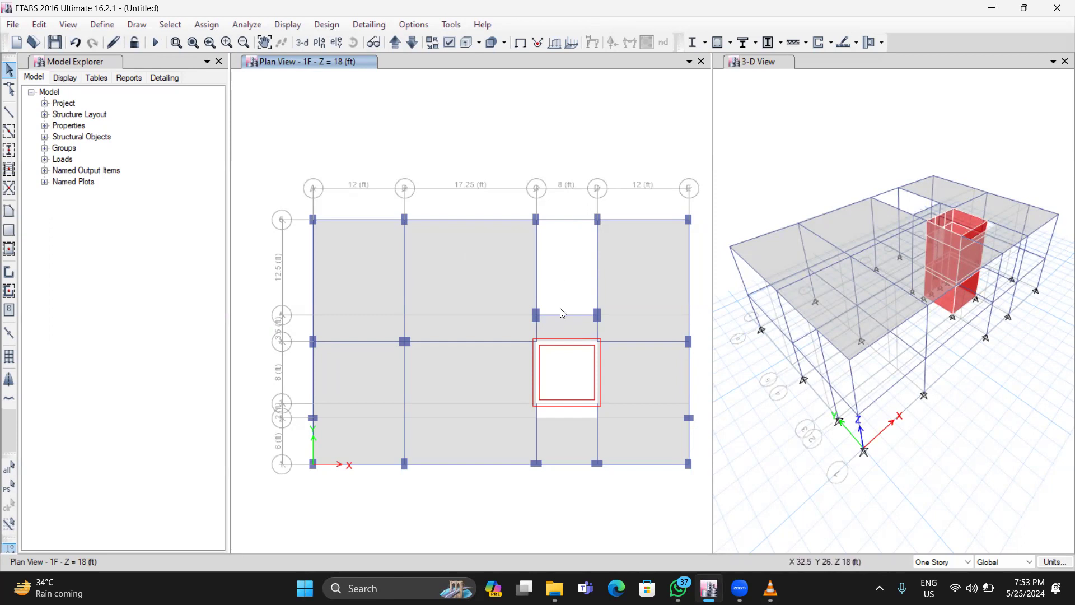
{"action": "left_click", "coordinate": [140, 25]}
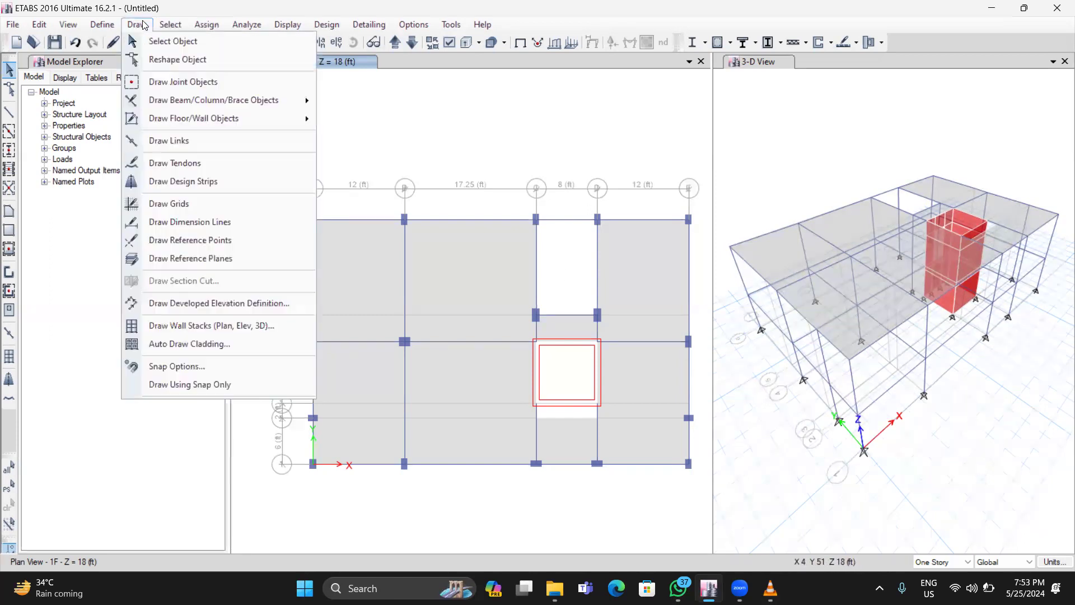
{"action": "left_click", "coordinate": [226, 259]}
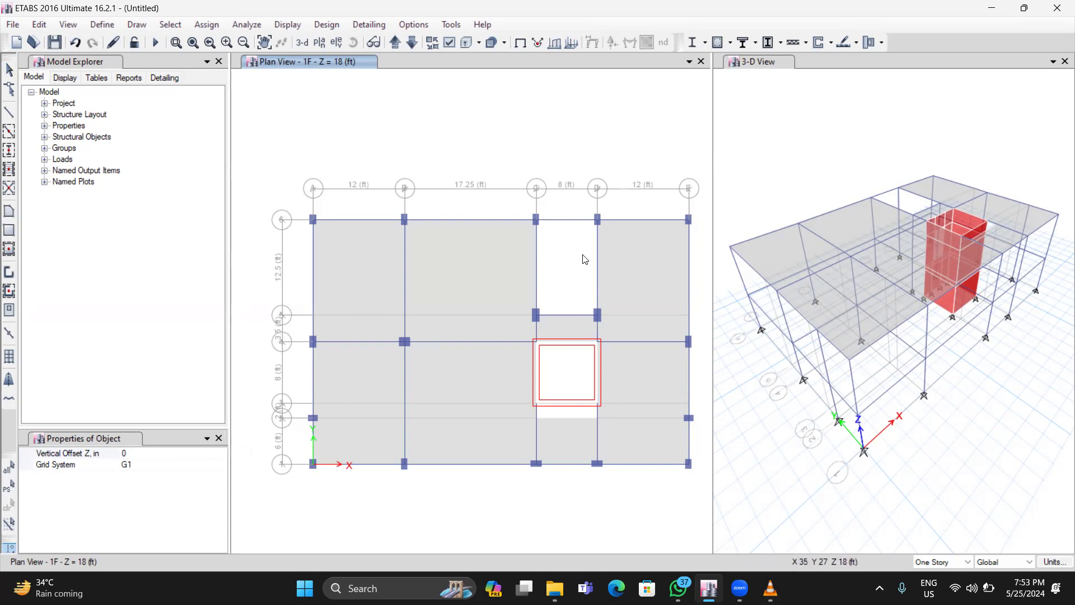
{"action": "left_click", "coordinate": [219, 438]}
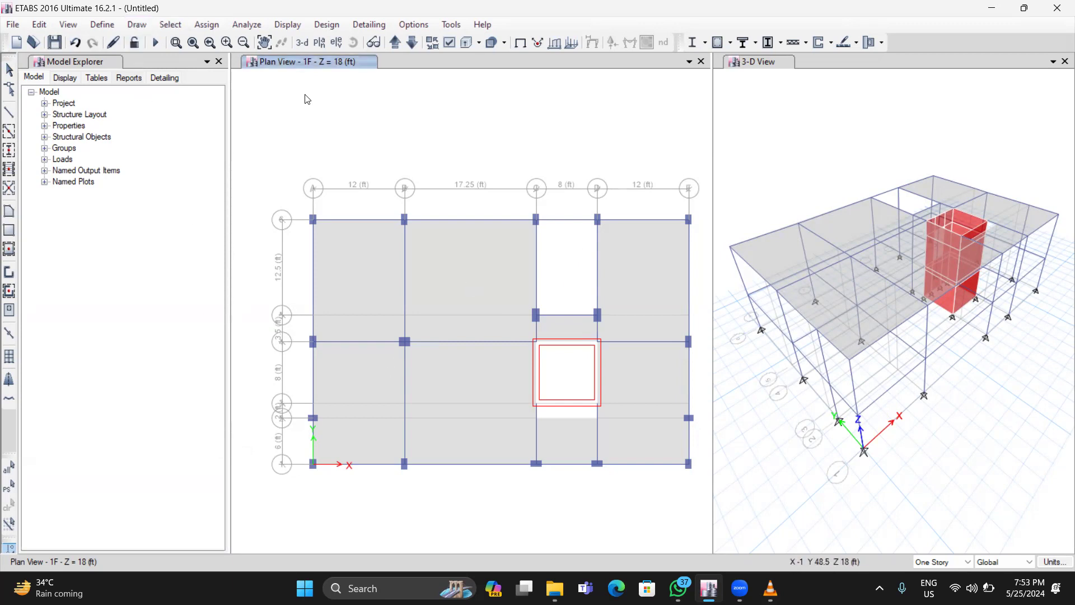
{"action": "left_click", "coordinate": [102, 24]}
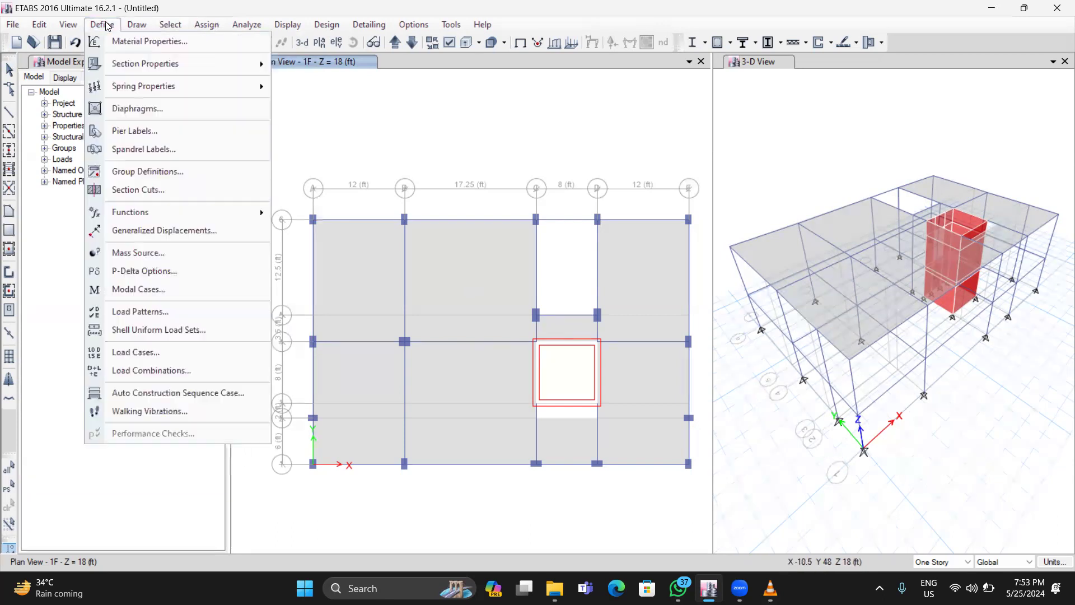
{"action": "left_click", "coordinate": [63, 25]}
Draw a grid line in the 1F plan with a 48 in normal plan offset from grid C, between grids 6 and 5
{"action": "left_click", "coordinate": [136, 25]}
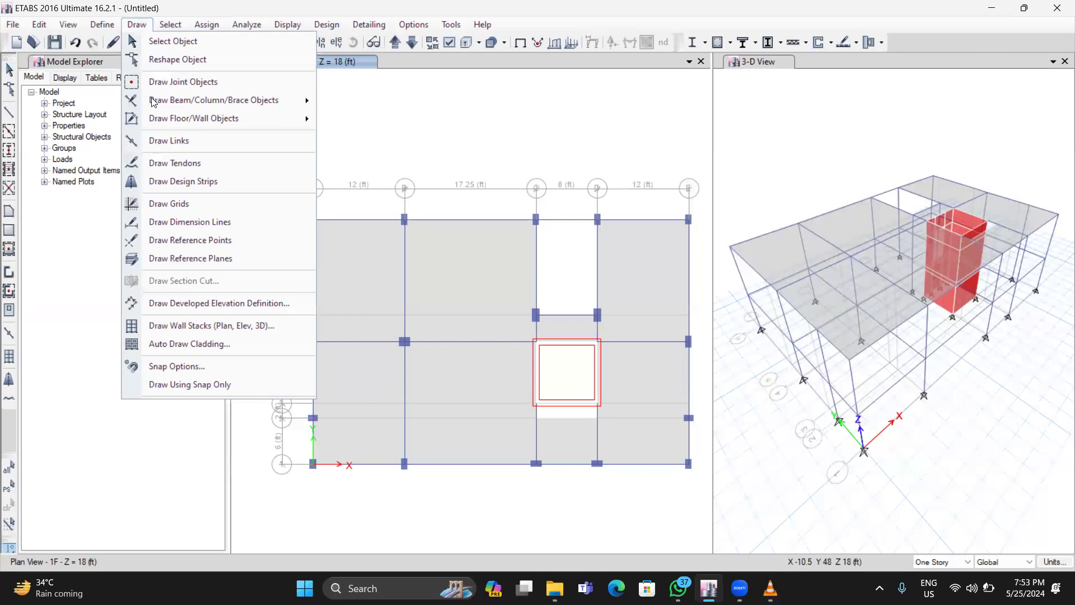
{"action": "left_click", "coordinate": [156, 202]}
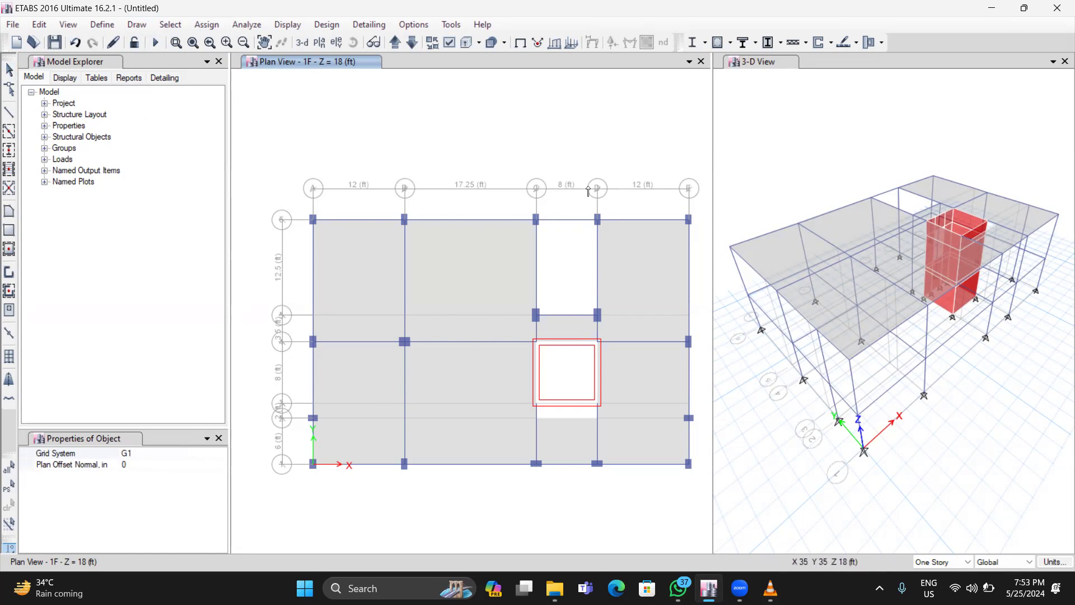
{"action": "left_click", "coordinate": [135, 464]}
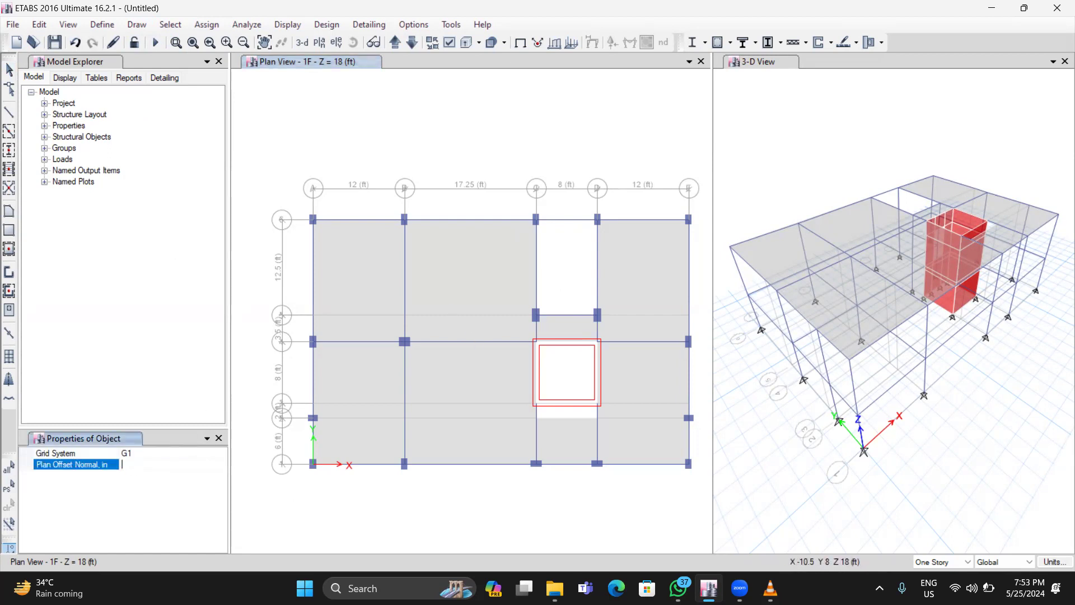
{"action": "type", "text": "48"}
{"action": "left_click", "coordinate": [535, 222]}
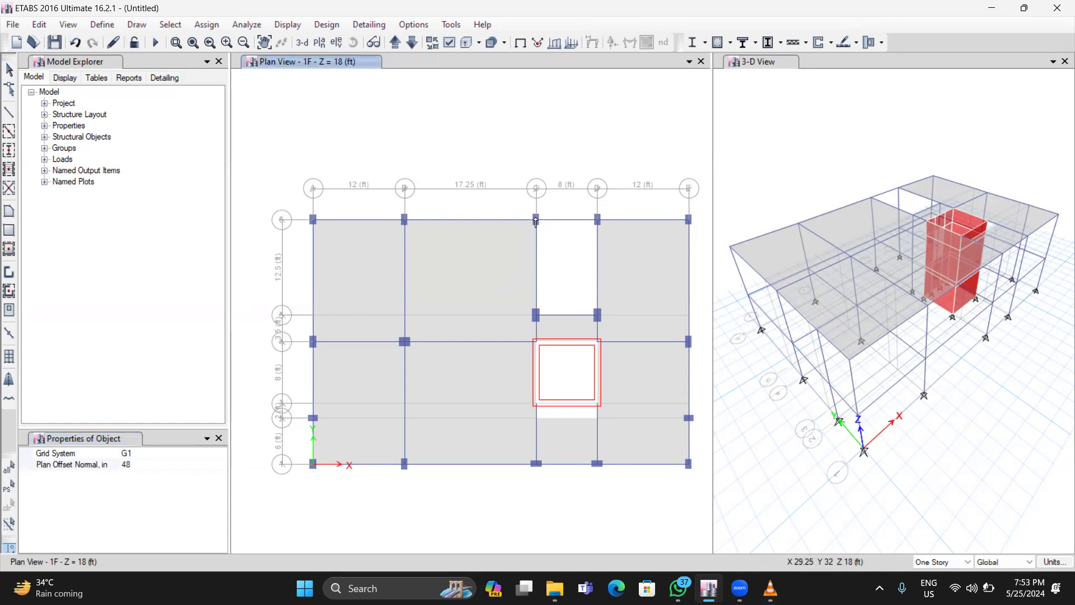
{"action": "left_click", "coordinate": [534, 316]}
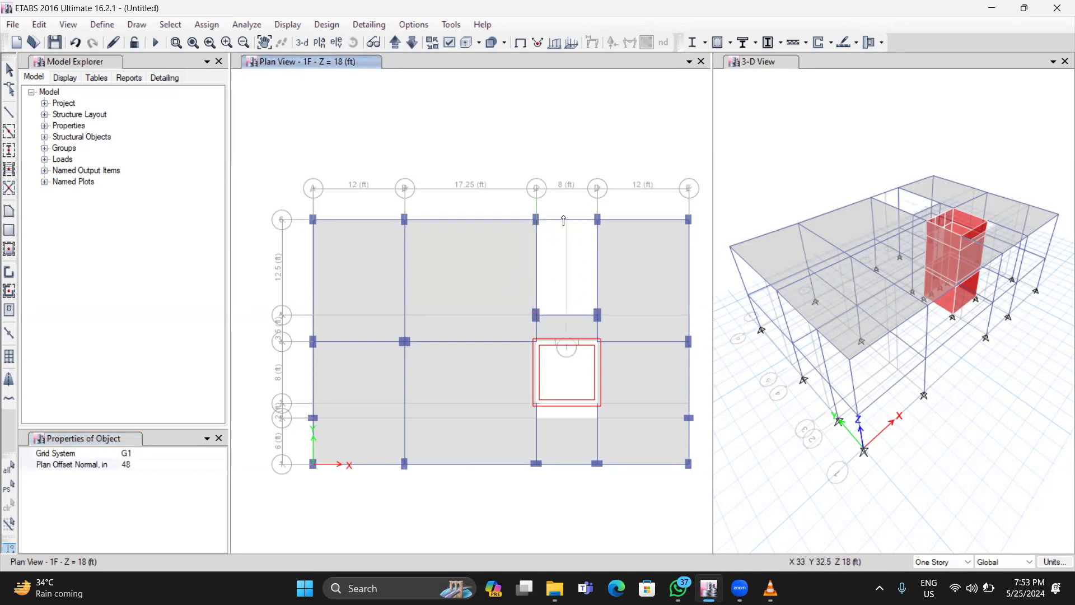
{"action": "key", "text": "Escape"}
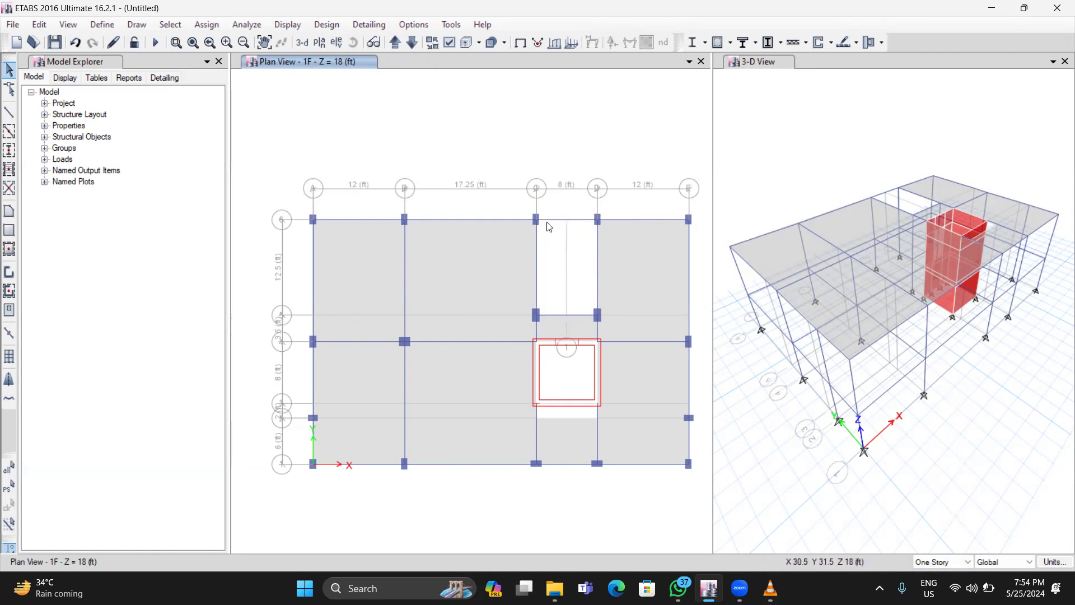
In the grid 6 elevation, draw a reference plane with a 60 in vertical offset above GF
{"action": "left_click", "coordinate": [336, 42]}
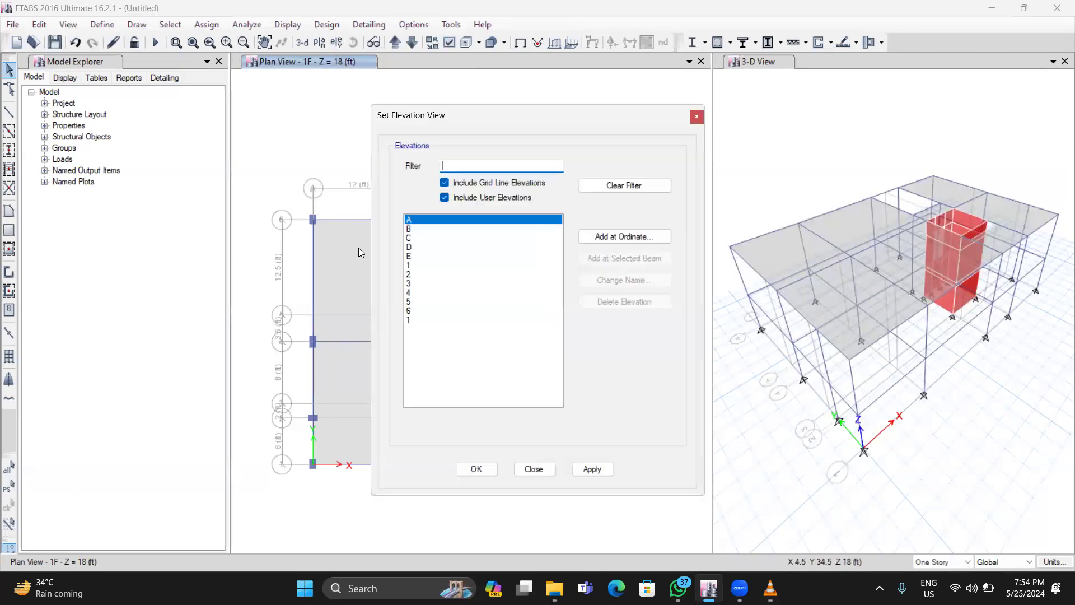
{"action": "left_click", "coordinate": [413, 312]}
{"action": "left_click", "coordinate": [602, 473]}
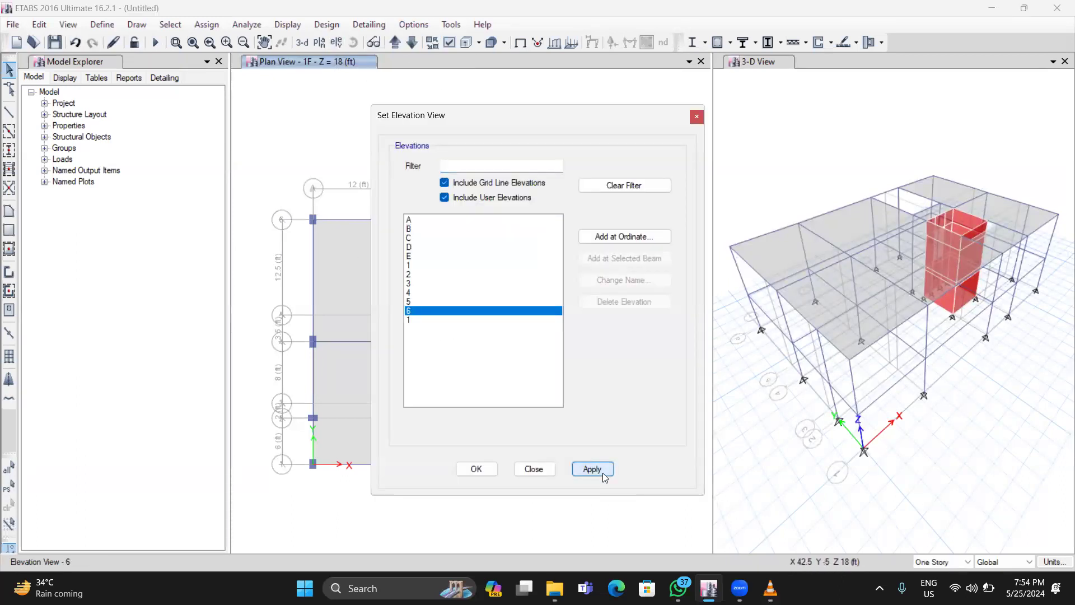
{"action": "left_click", "coordinate": [534, 469]}
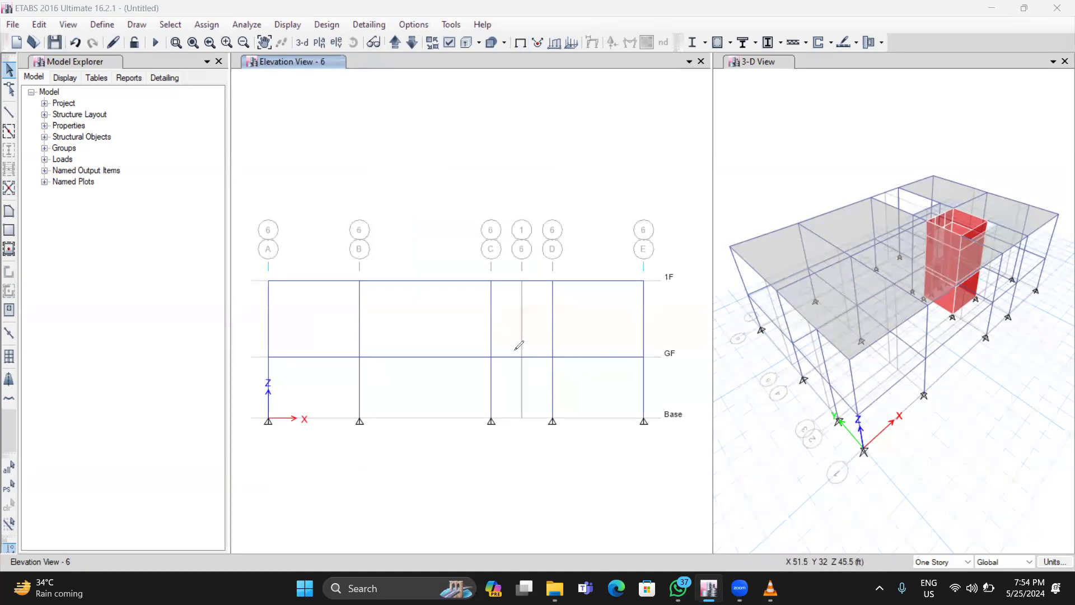
{"action": "mouse_move", "coordinate": [492, 358]}
{"action": "left_mouse_down"}
{"action": "mouse_move", "coordinate": [505, 314]}
{"action": "mouse_move", "coordinate": [520, 356]}
{"action": "left_mouse_up"}
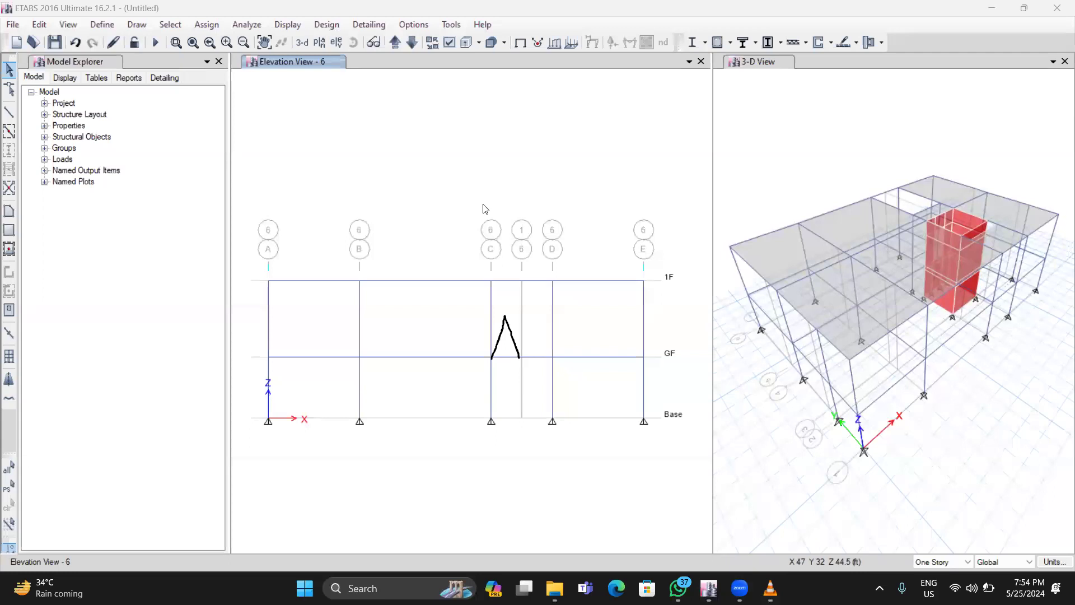
{"action": "key", "text": "e"}
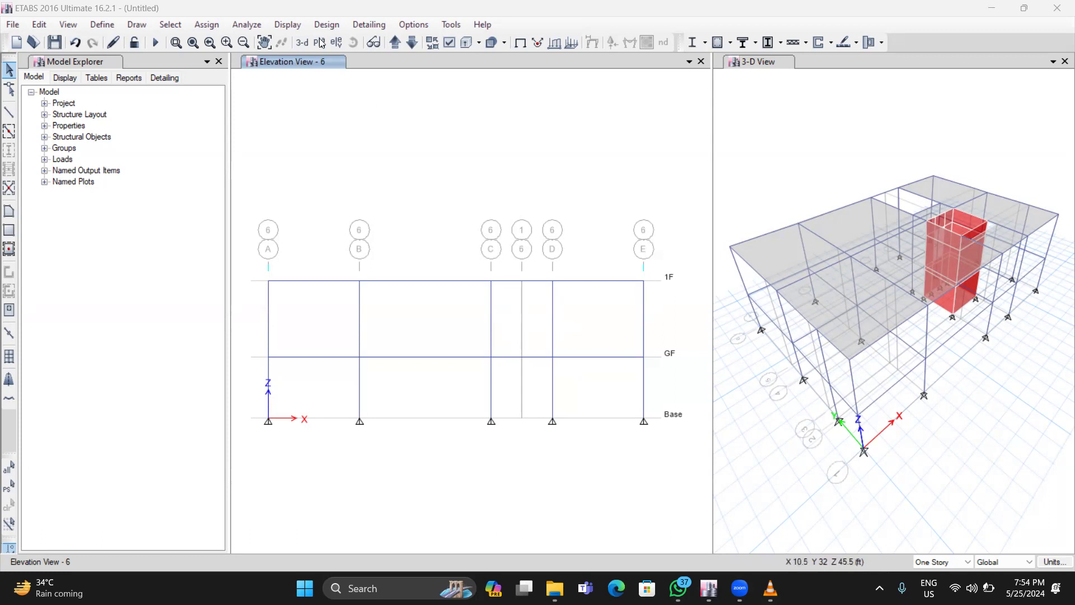
{"action": "left_click", "coordinate": [134, 26]}
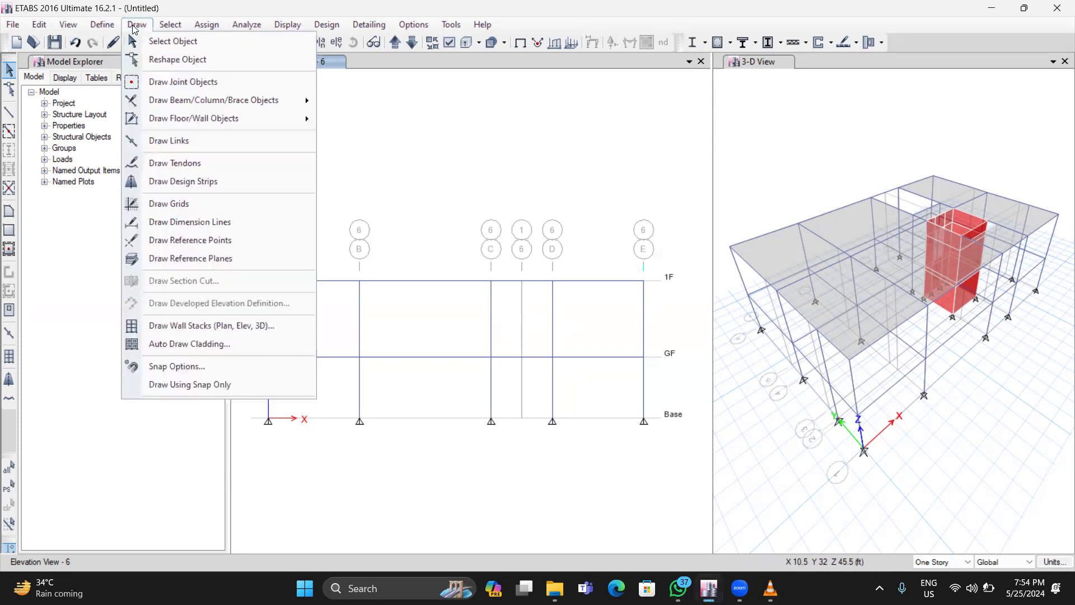
{"action": "left_click", "coordinate": [192, 258]}
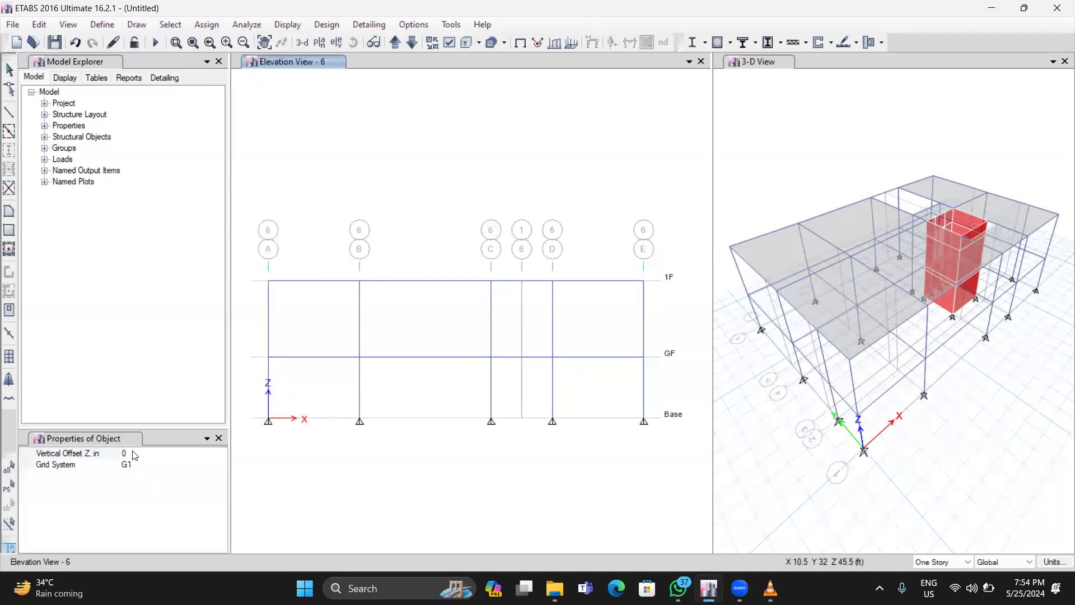
{"action": "left_click", "coordinate": [134, 455]}
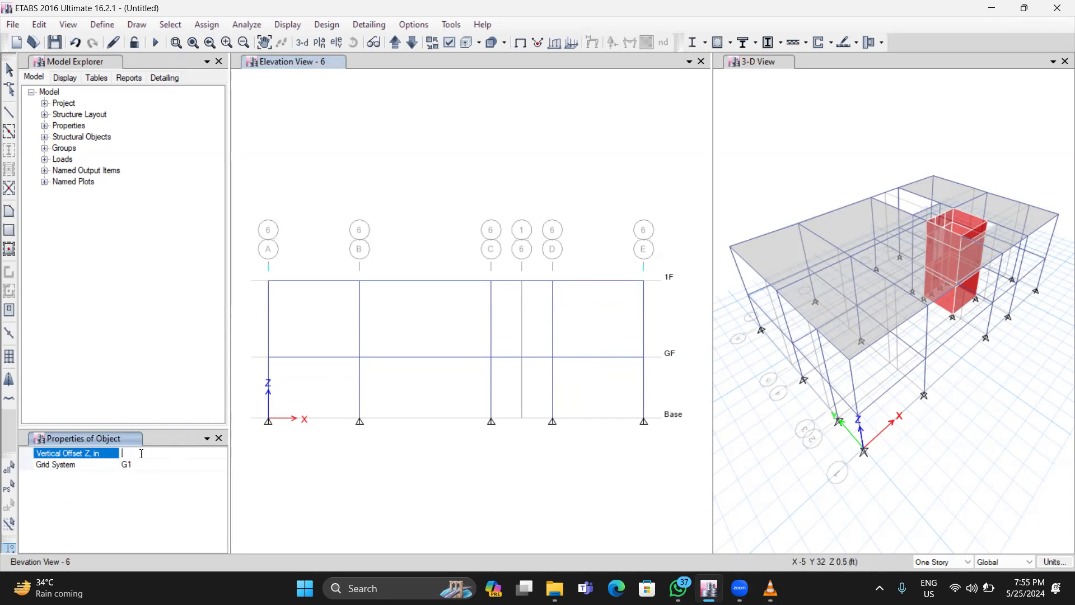
{"action": "left_click", "coordinate": [495, 356]}
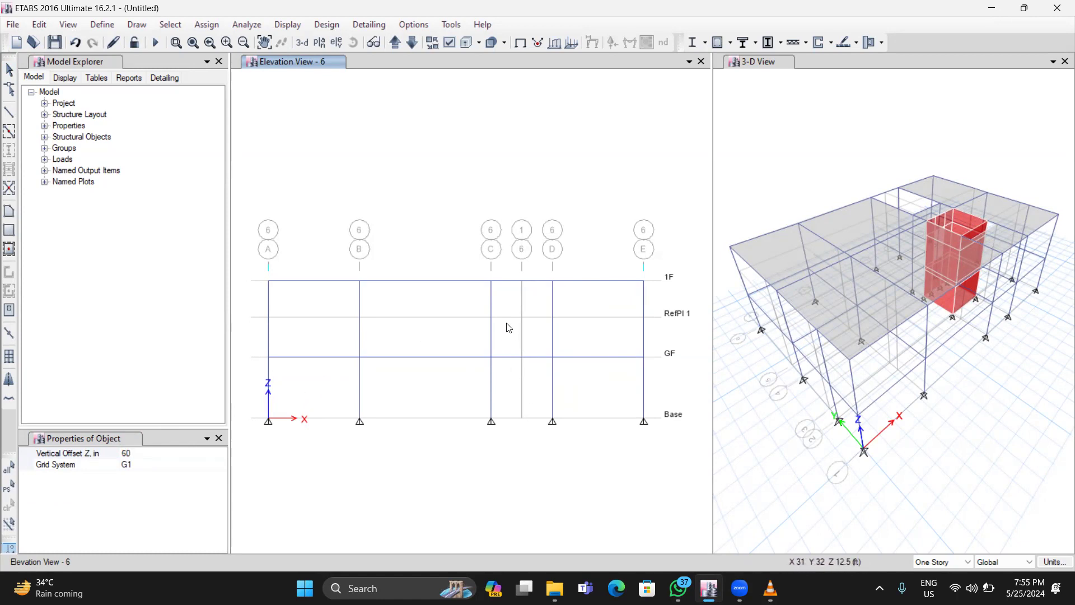
{"action": "left_click", "coordinate": [219, 438]}
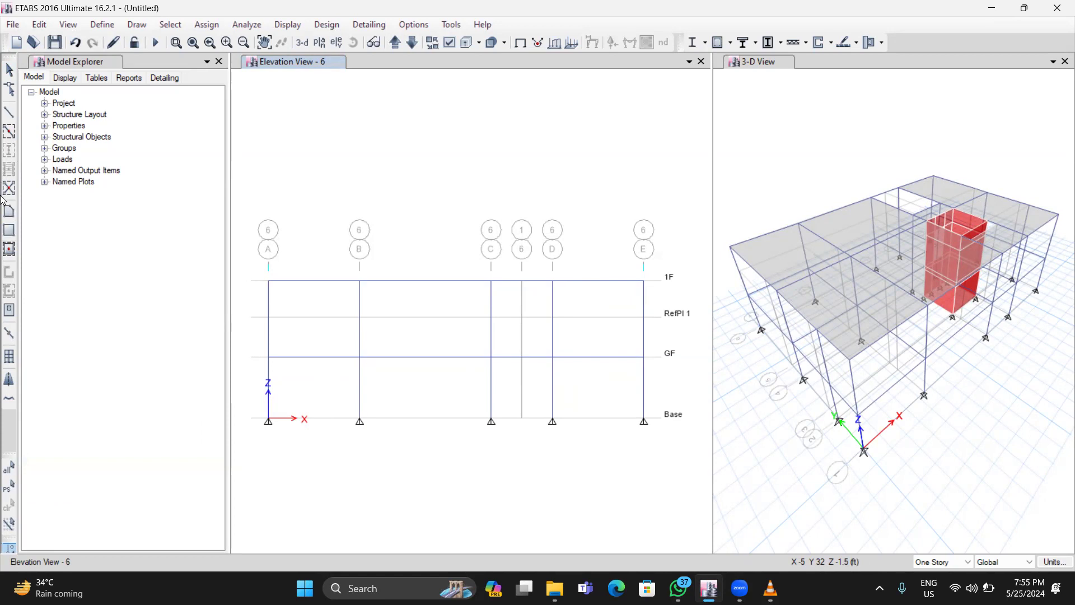
Quick-draw an SB 12 X 18 beam on the reference plane between grids C and D, and return to the 1F plan
{"action": "left_click", "coordinate": [8, 133]}
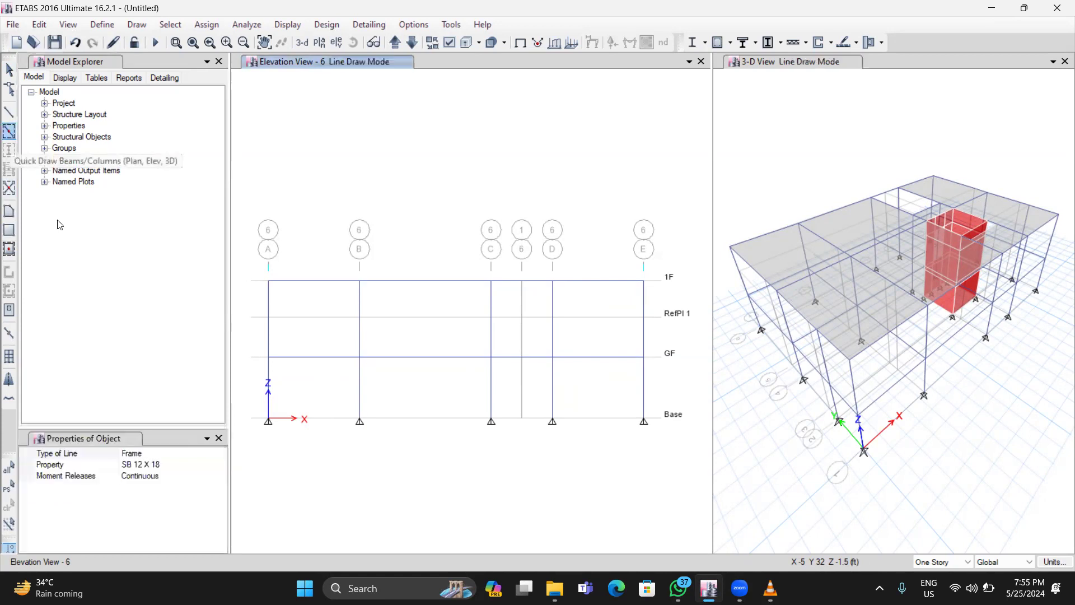
{"action": "left_click", "coordinate": [168, 466]}
{"action": "left_click_drag", "start_coordinate": [477, 300], "coordinate": [567, 335]}
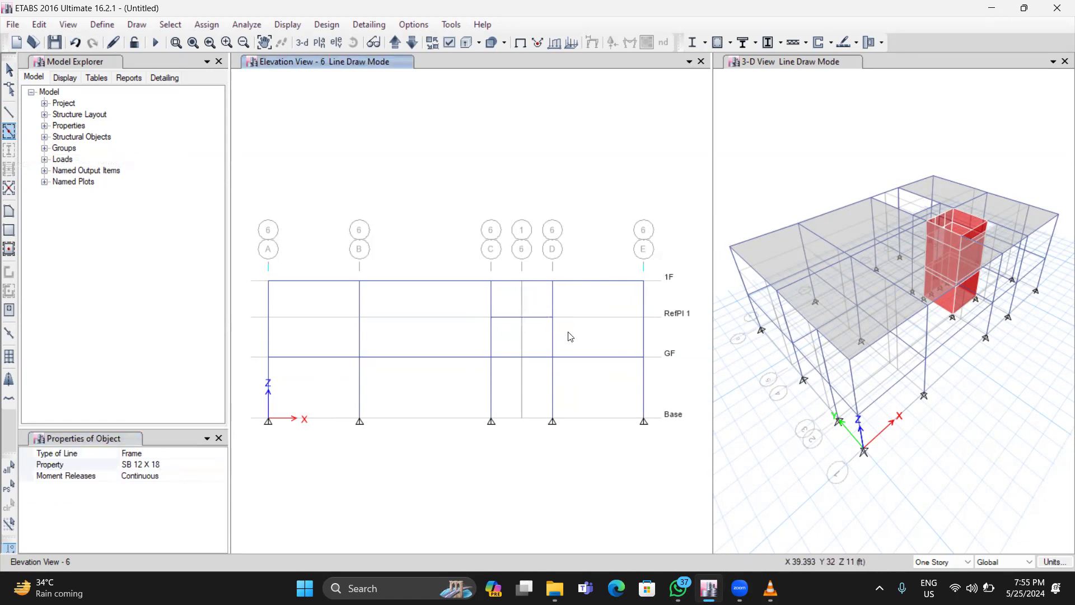
{"action": "left_click", "coordinate": [218, 439]}
{"action": "left_click", "coordinate": [319, 43]}
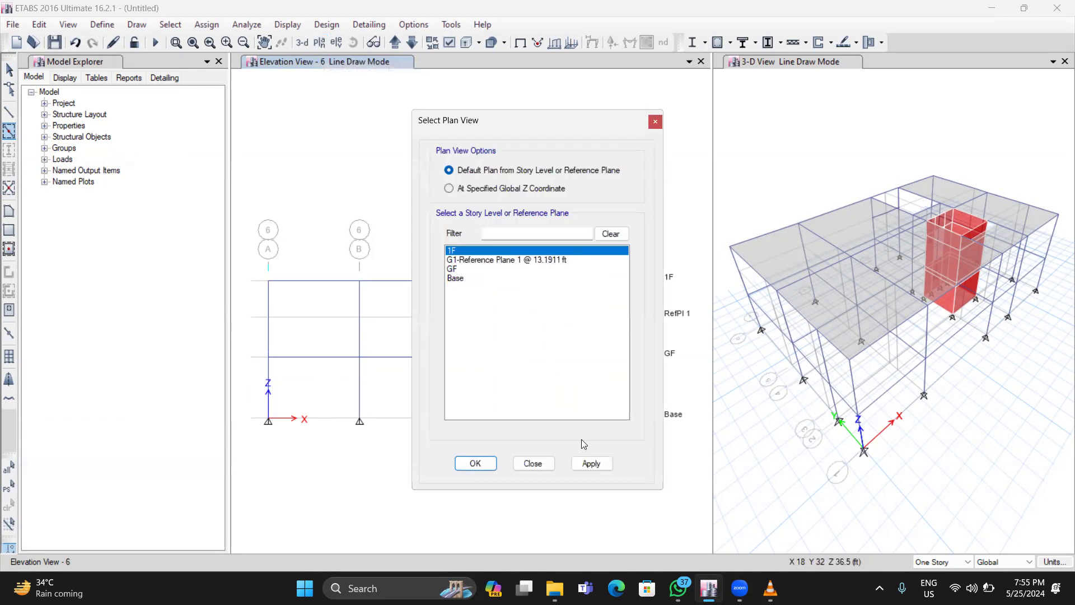
{"action": "left_click", "coordinate": [590, 463]}
{"action": "left_click", "coordinate": [533, 463]}
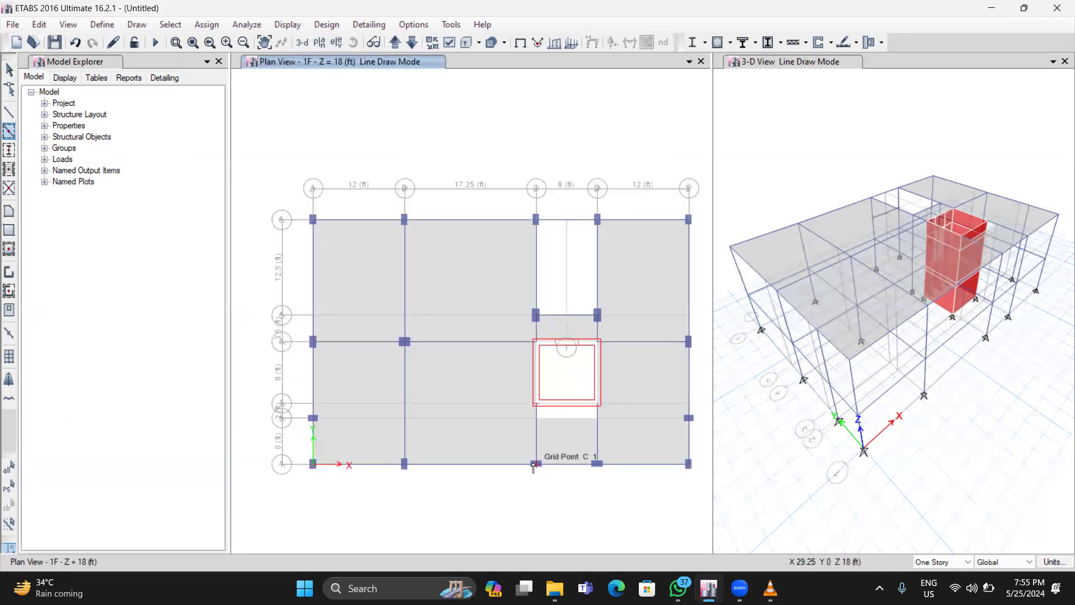
{"action": "left_click", "coordinate": [10, 70]}
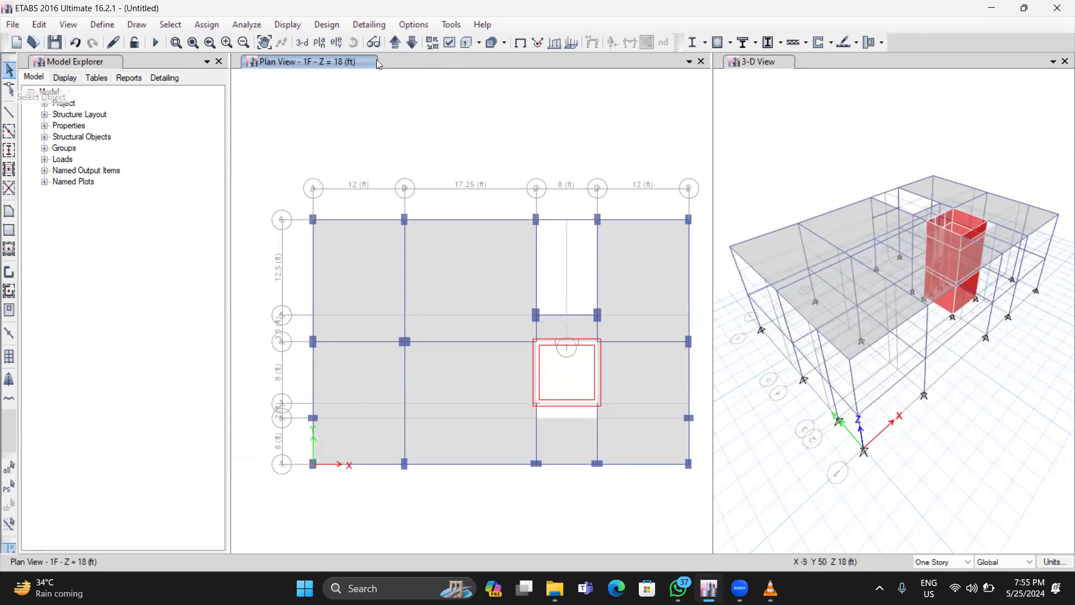
Examine the landing beam and the new grid line in the GF, RefPl 1 and 1F plan views
{"action": "left_click", "coordinate": [413, 42]}
{"action": "left_click", "coordinate": [412, 43]}
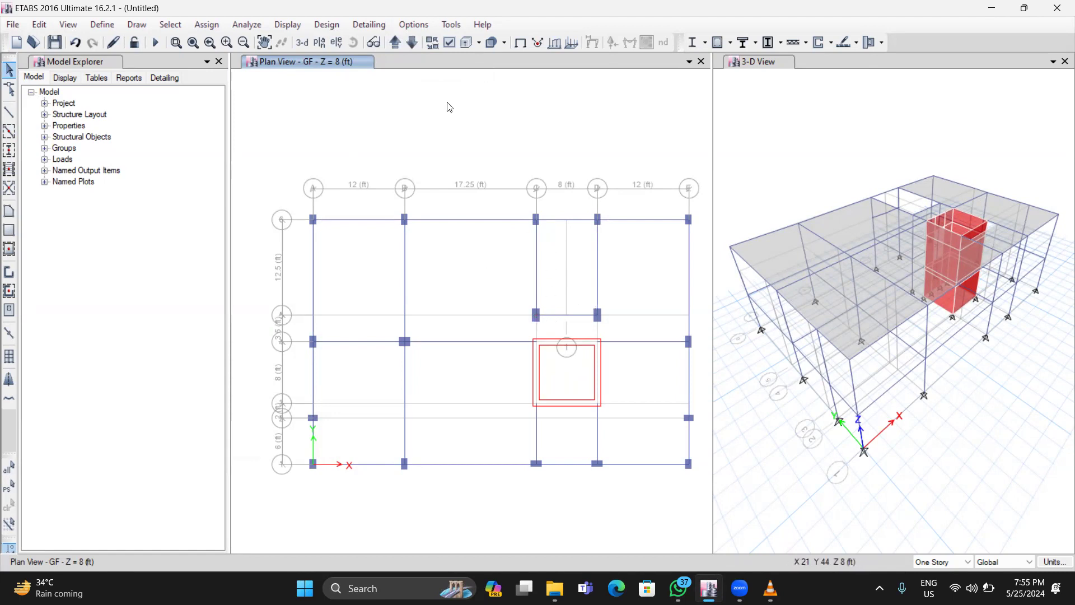
{"action": "left_click", "coordinate": [394, 43]}
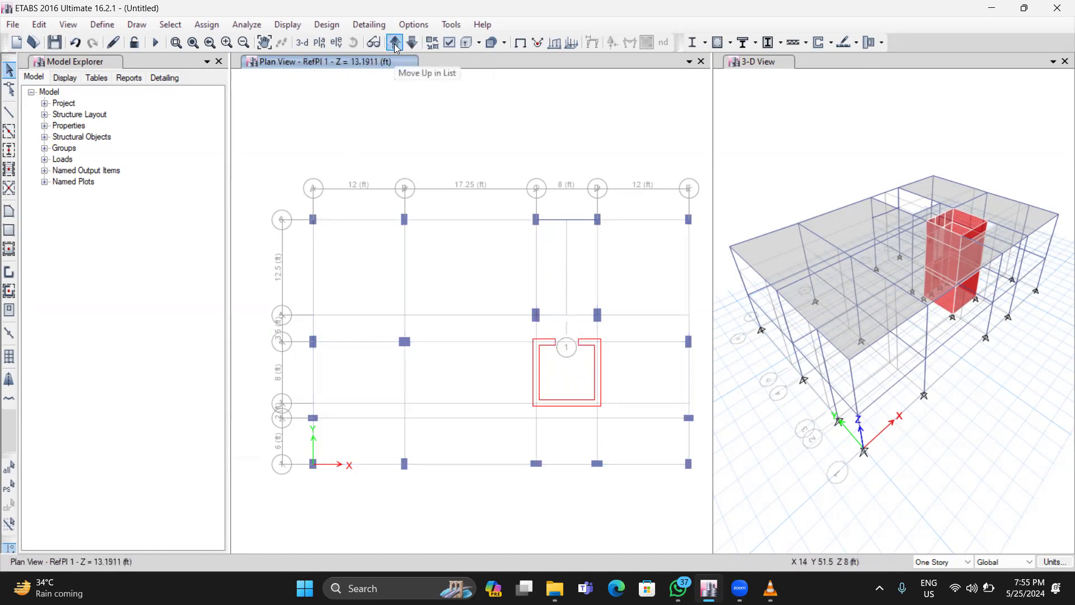
{"action": "left_click", "coordinate": [411, 43]}
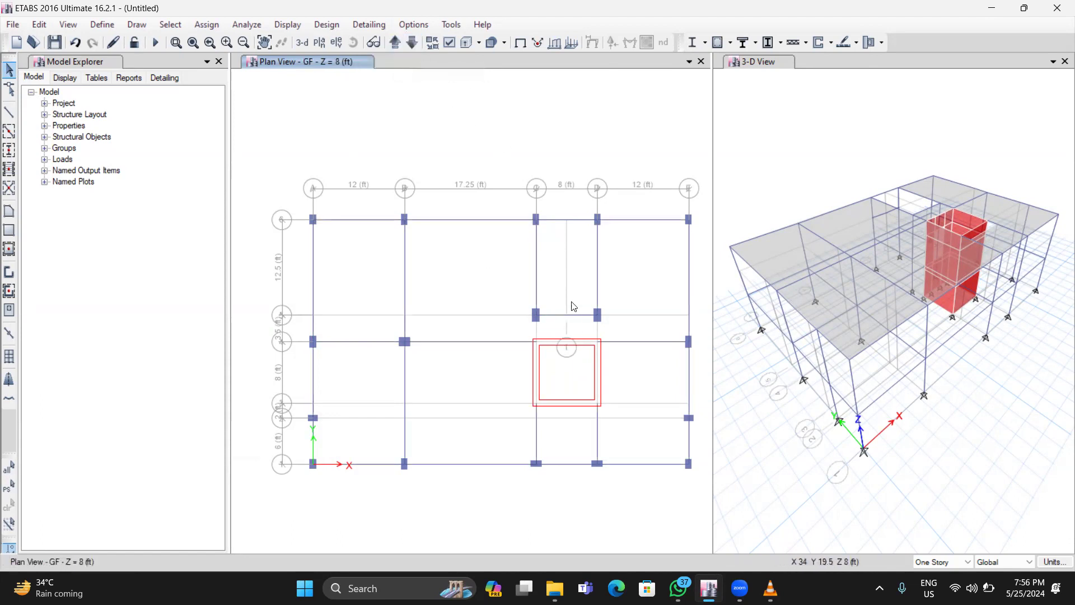
{"action": "left_click", "coordinate": [395, 44]}
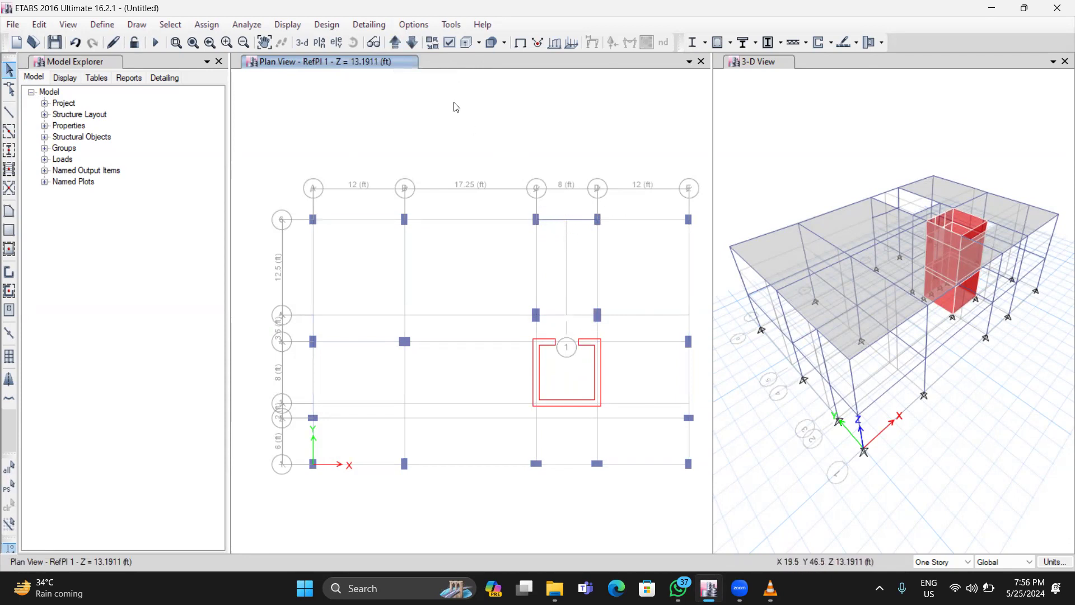
{"action": "left_click", "coordinate": [395, 42]}
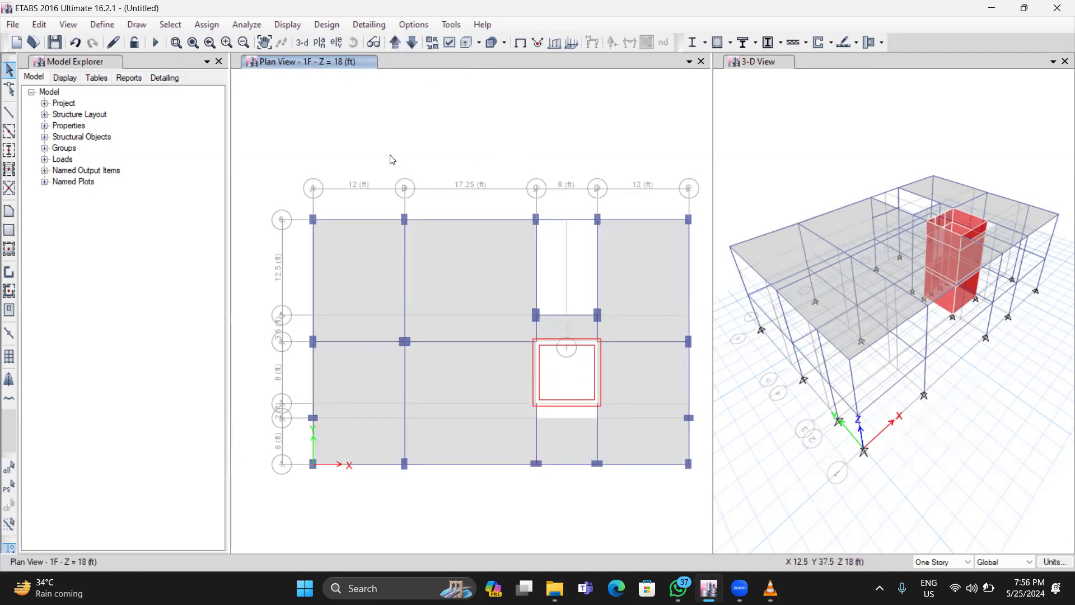
{"action": "left_click", "coordinate": [410, 44]}
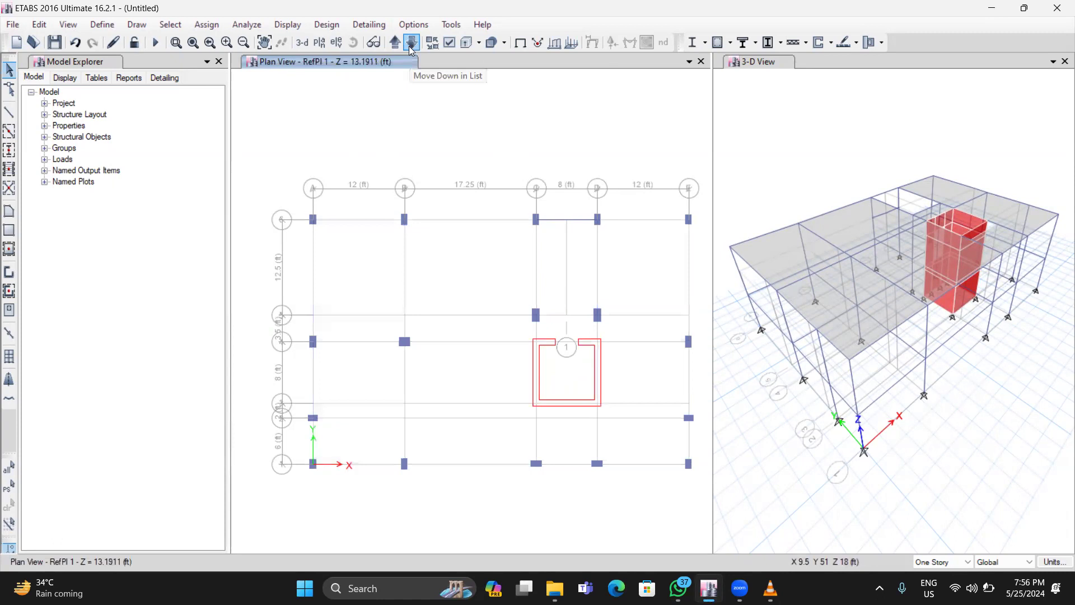
Draw the first stair flight with Slab 6.5 inch from grid 5 on GF to grid 6 on RefPl 1, between grid C and the mid-bay grid
{"action": "left_click", "coordinate": [410, 45]}
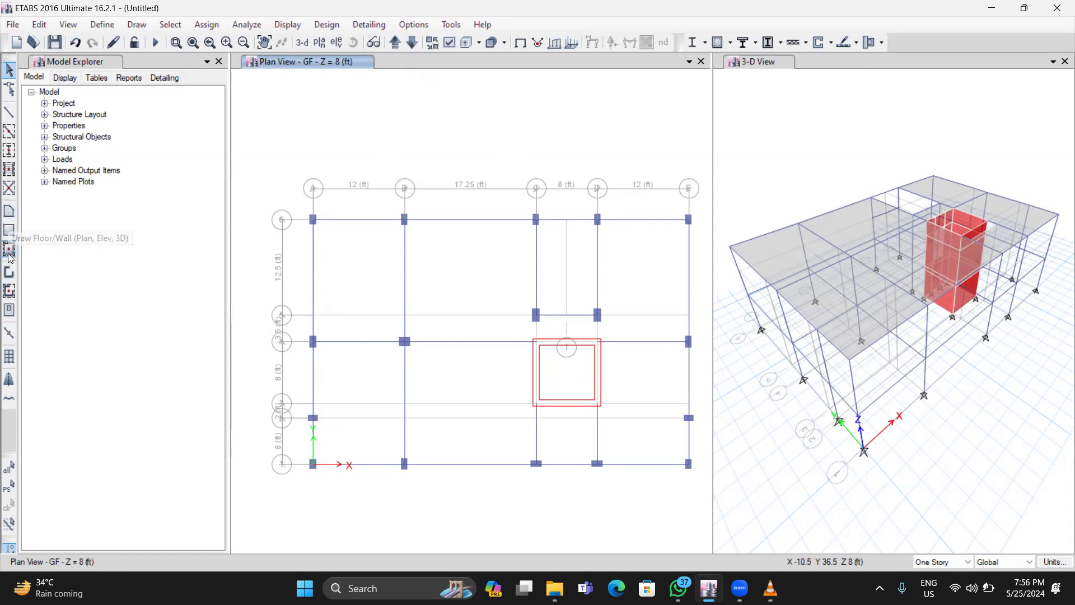
{"action": "left_click", "coordinate": [9, 209]}
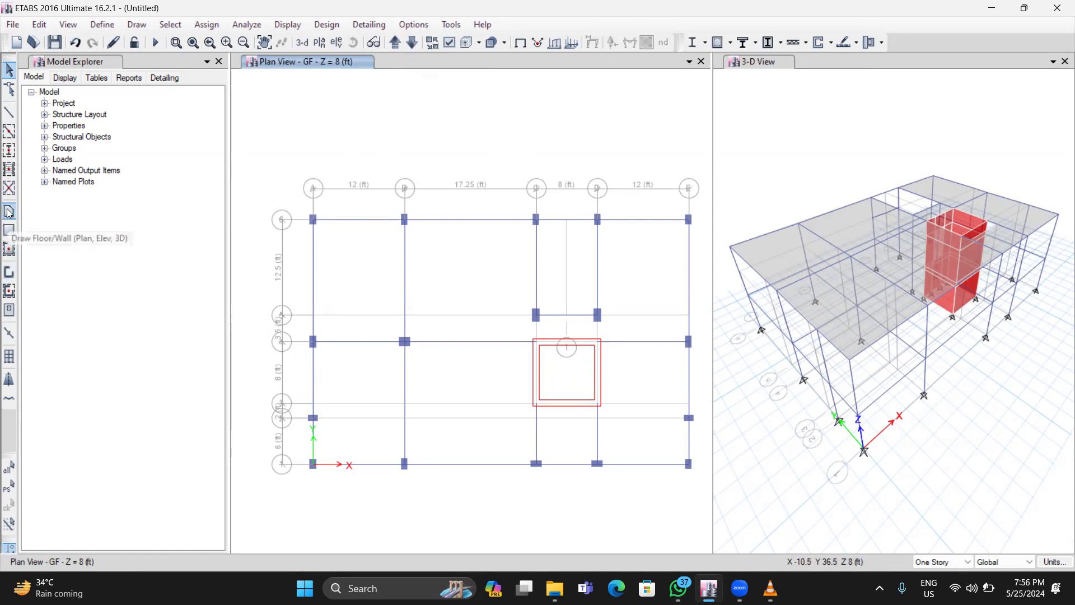
{"action": "left_click", "coordinate": [9, 212]}
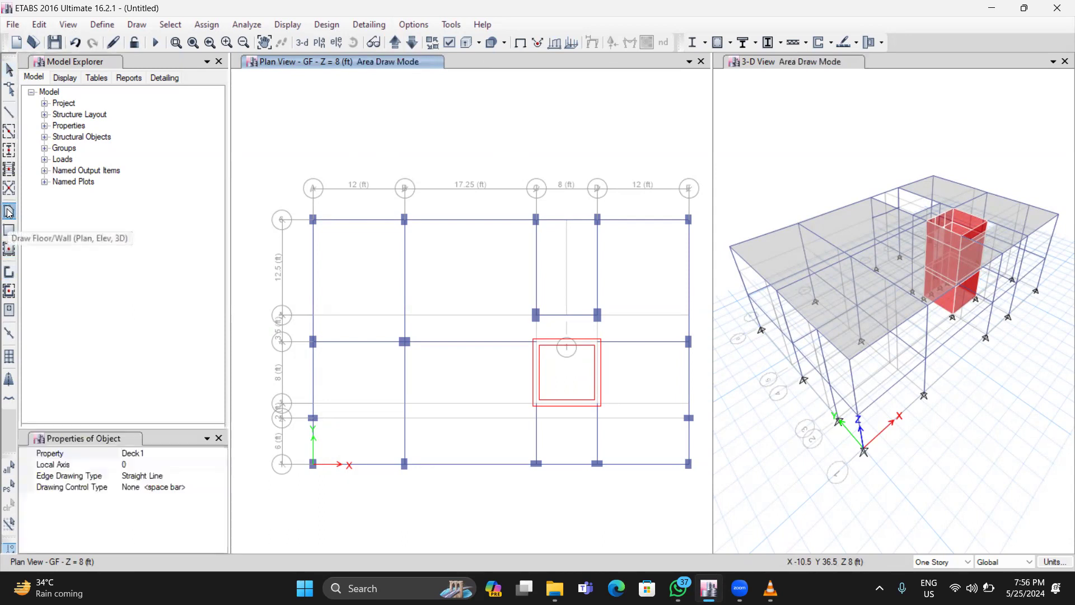
{"action": "left_click", "coordinate": [182, 453]}
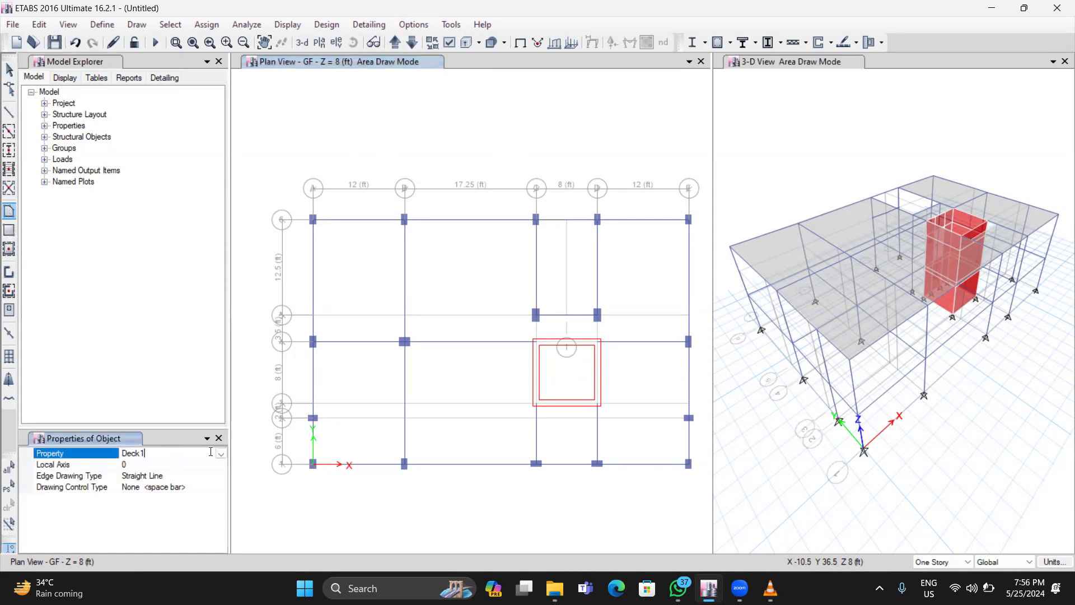
{"action": "left_click", "coordinate": [221, 454]}
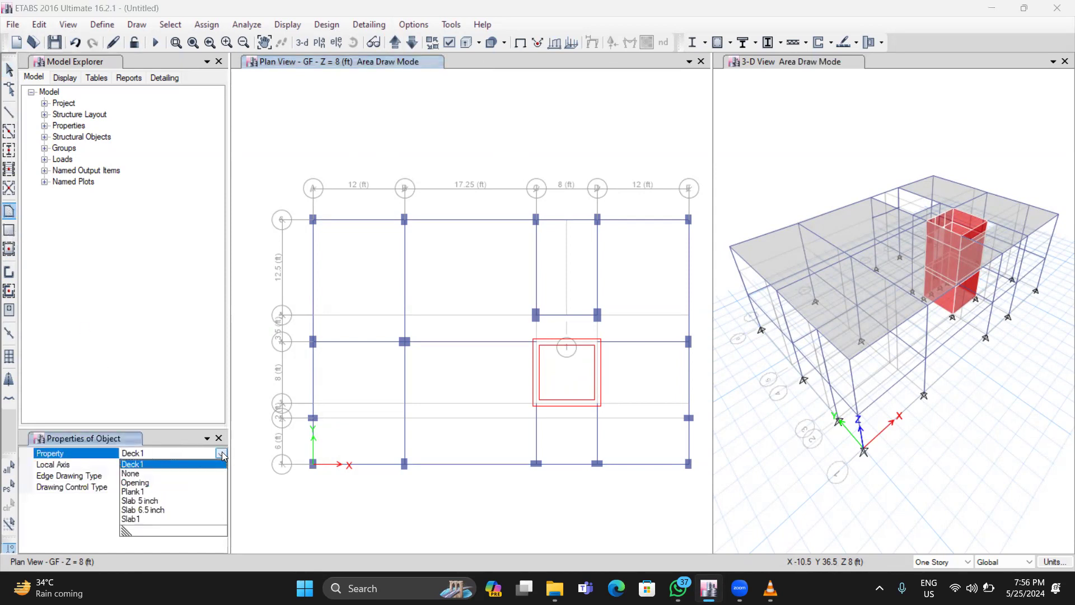
{"action": "left_click", "coordinate": [147, 509]}
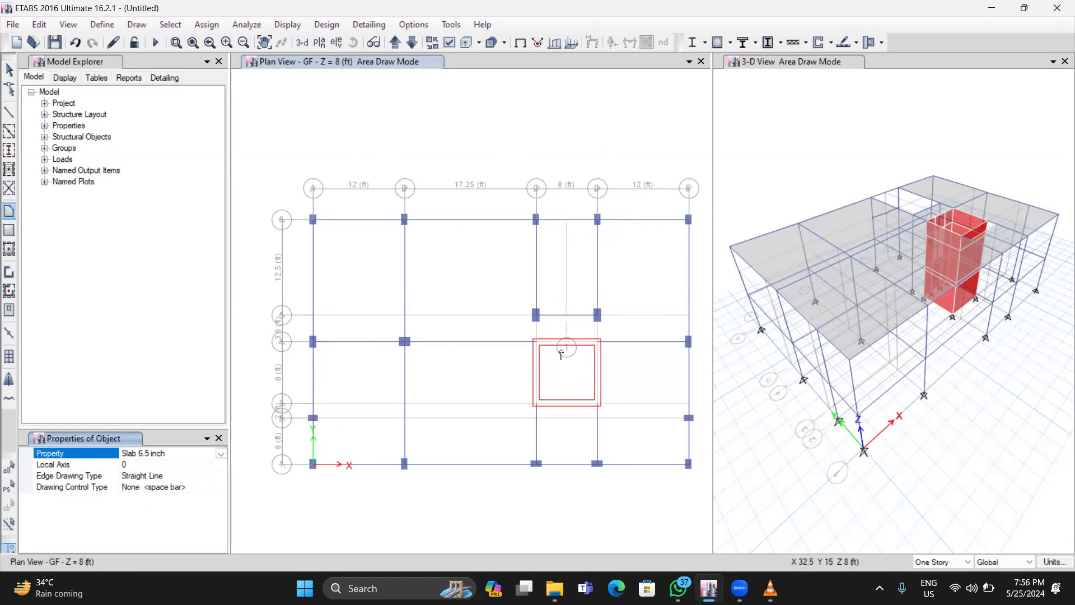
{"action": "left_click", "coordinate": [536, 318]}
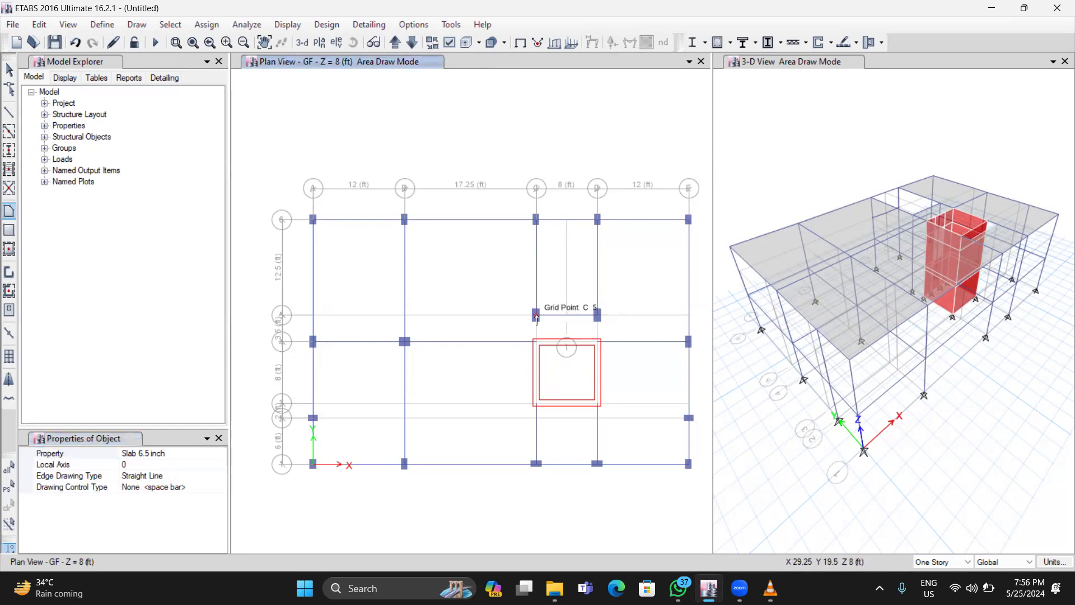
{"action": "left_click", "coordinate": [568, 316]}
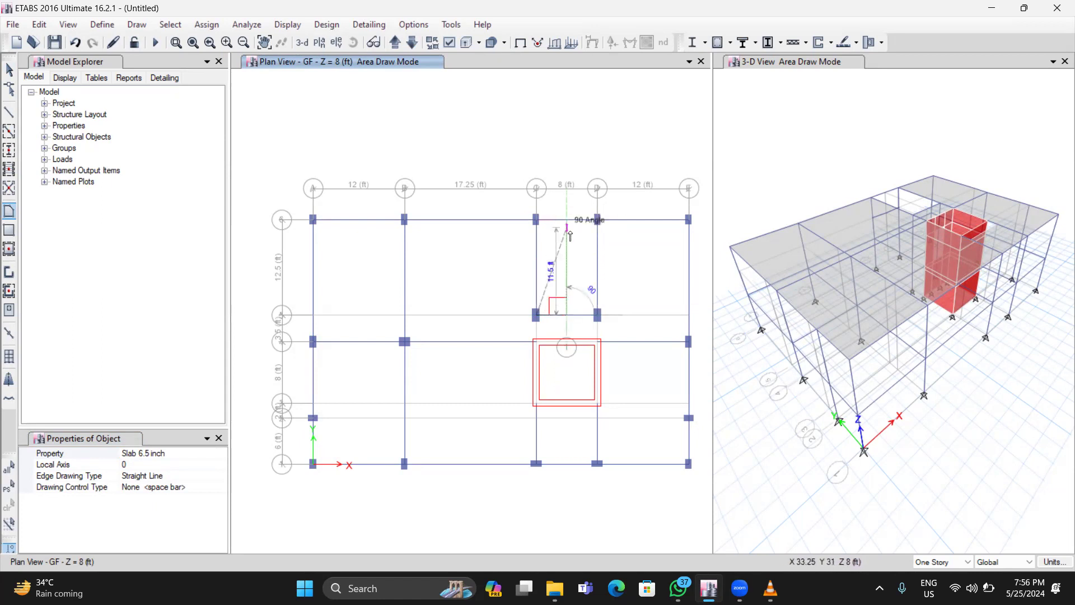
{"action": "left_click", "coordinate": [395, 44]}
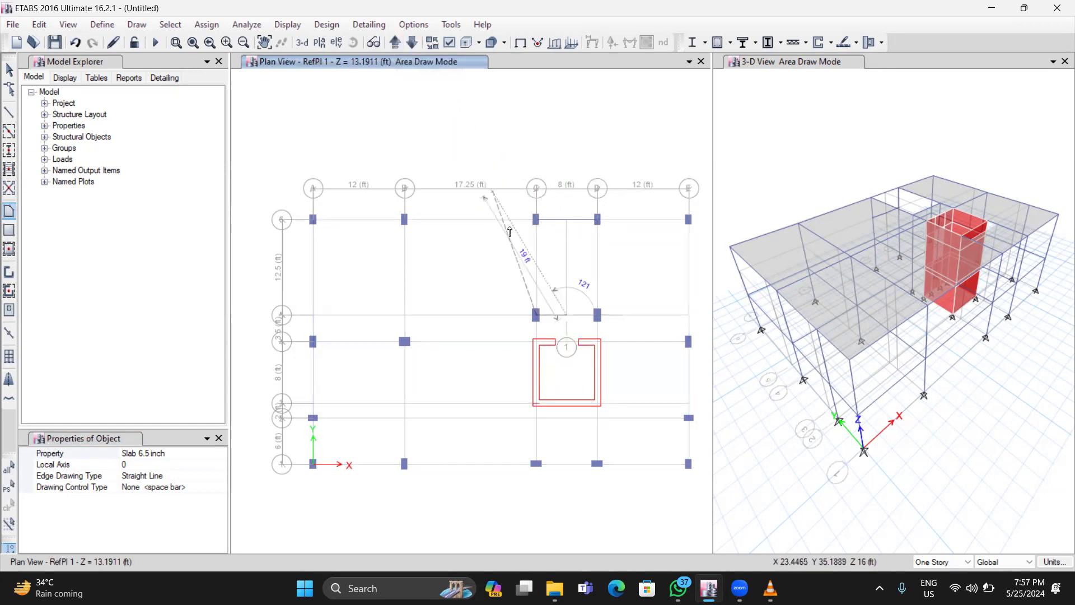
{"action": "left_click", "coordinate": [566, 220]}
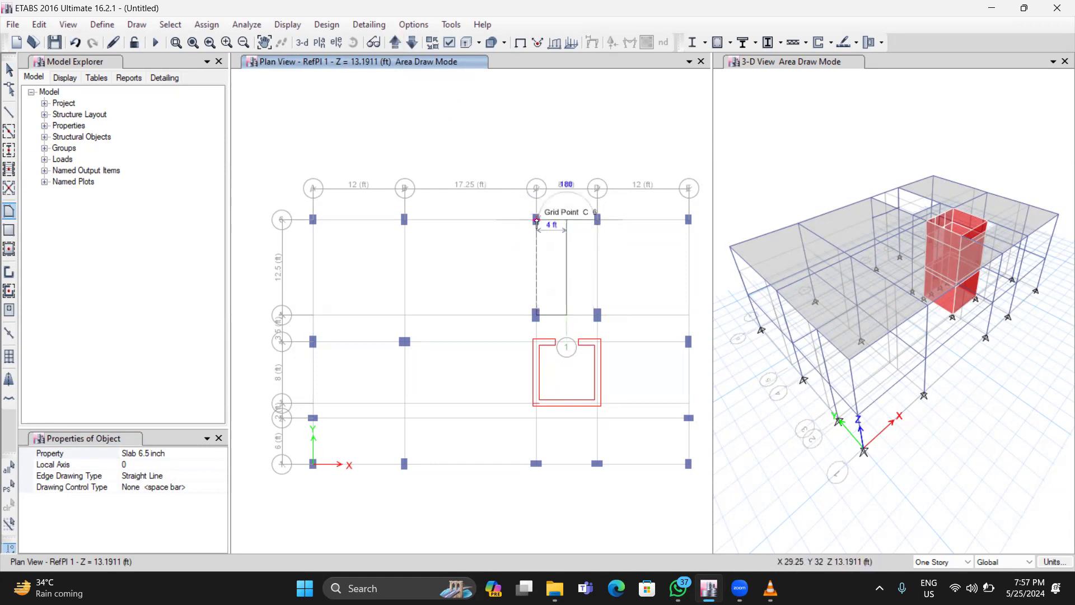
{"action": "left_click", "coordinate": [536, 220]}
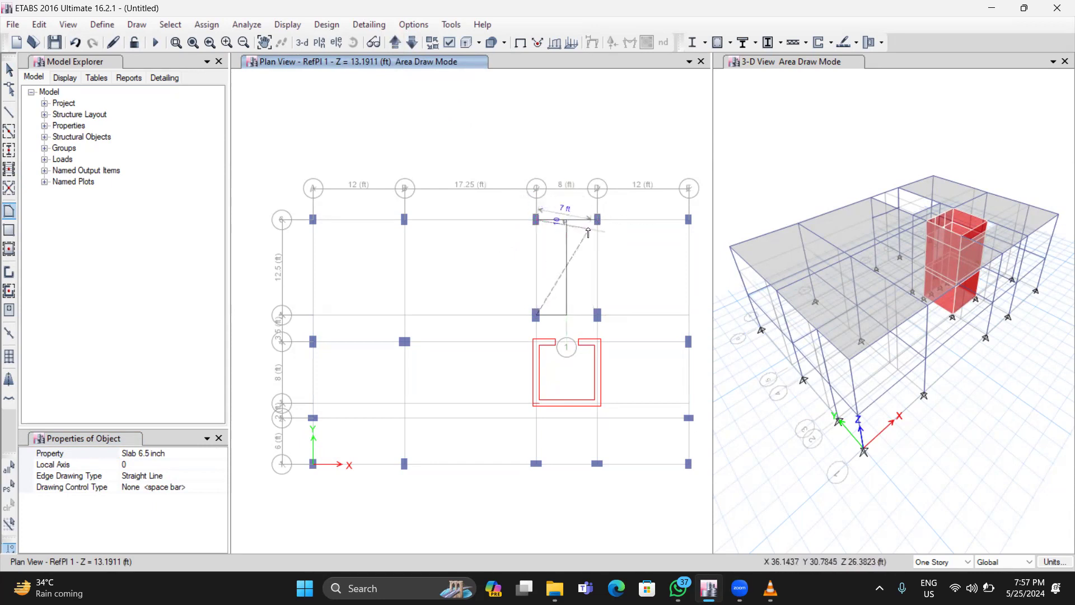
{"action": "key", "text": "Return"}
{"action": "key", "text": "Escape"}
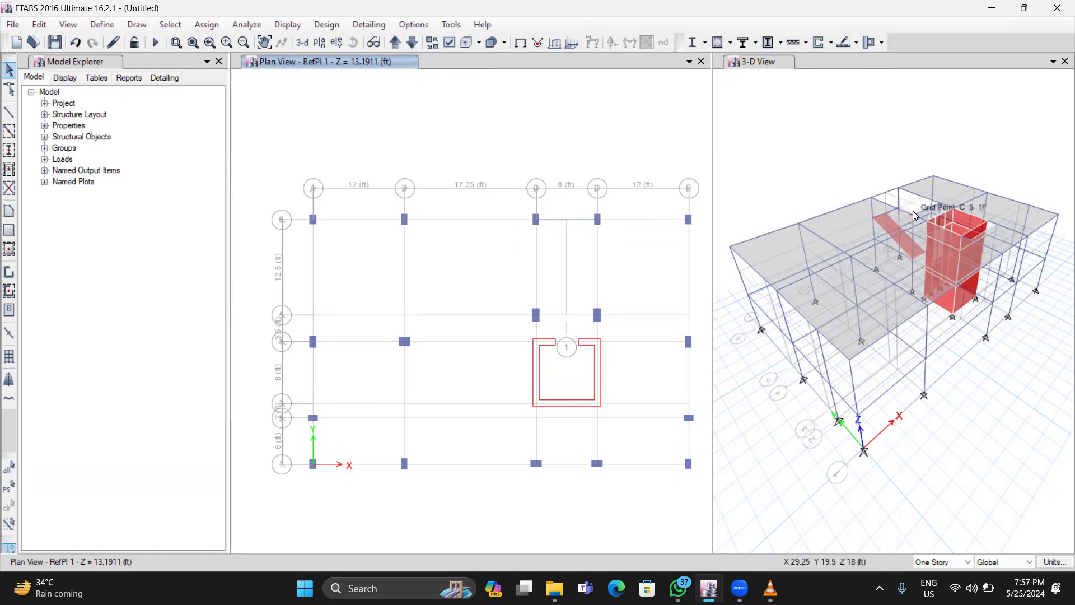
Draw the second Slab 6.5 inch stair flight from grid 6 on RefPl 1 to grid 5 on 1F, between the mid-bay grid and grid D
{"action": "left_click", "coordinate": [10, 215]}
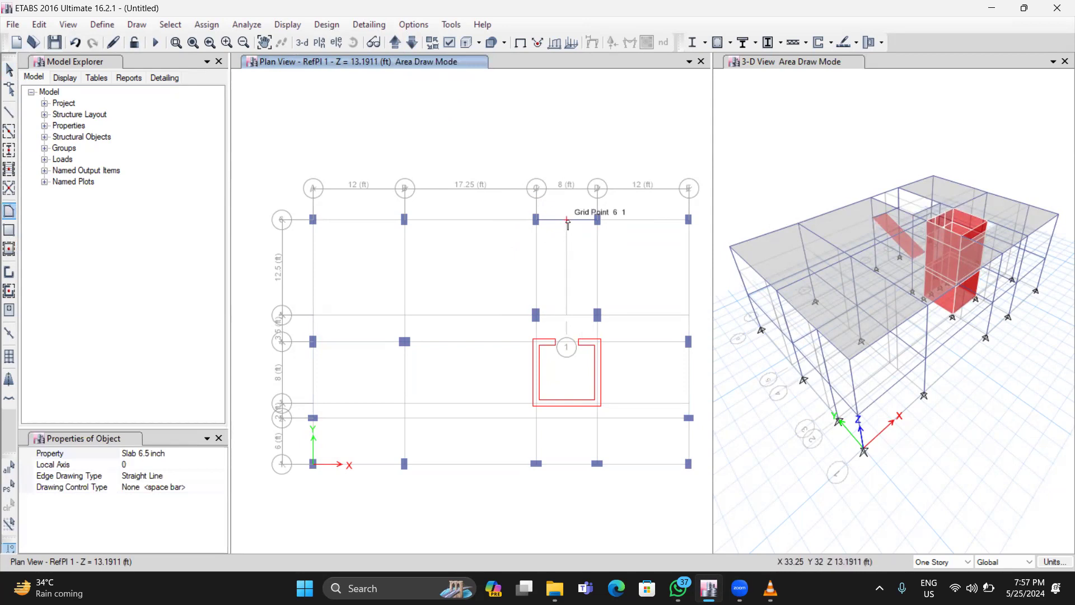
{"action": "left_click", "coordinate": [596, 220]}
{"action": "left_click", "coordinate": [395, 44]}
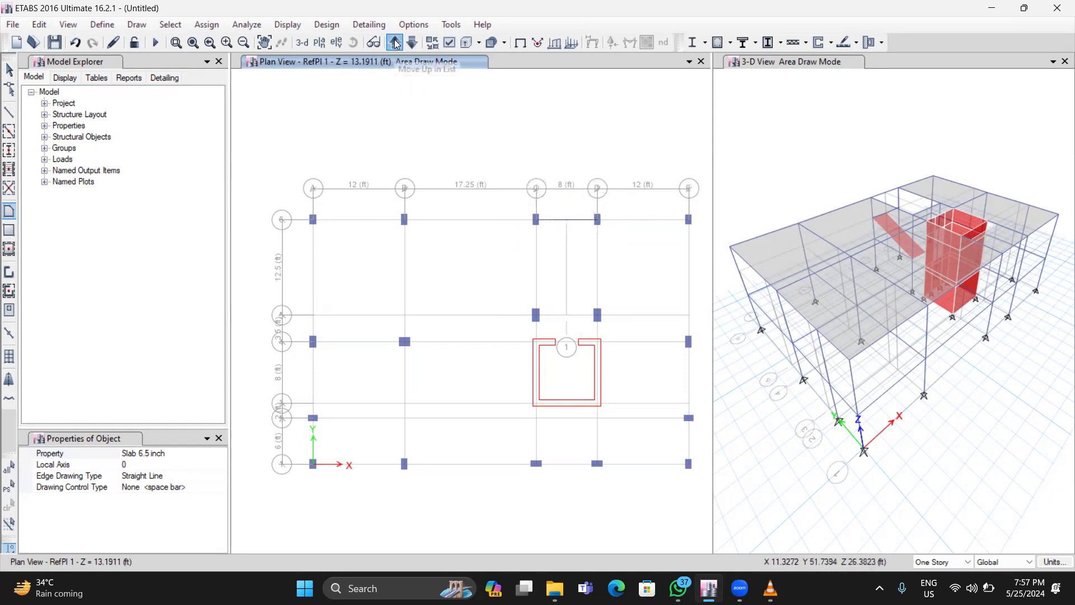
{"action": "left_click", "coordinate": [567, 316]}
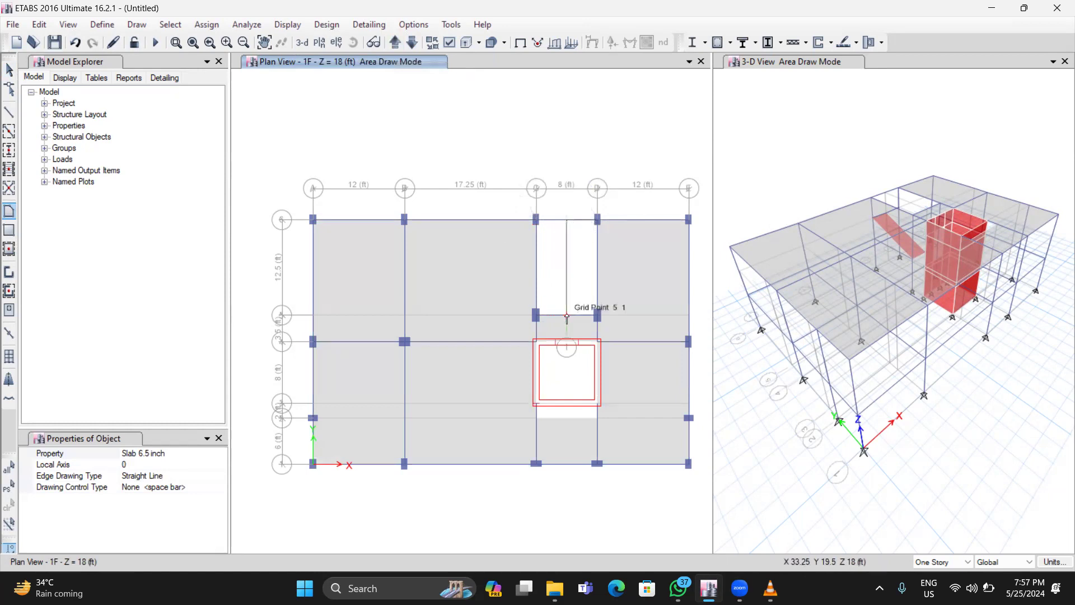
{"action": "left_click", "coordinate": [598, 316]}
{"action": "double_click", "coordinate": [599, 221]}
{"action": "key", "text": "Escape"}
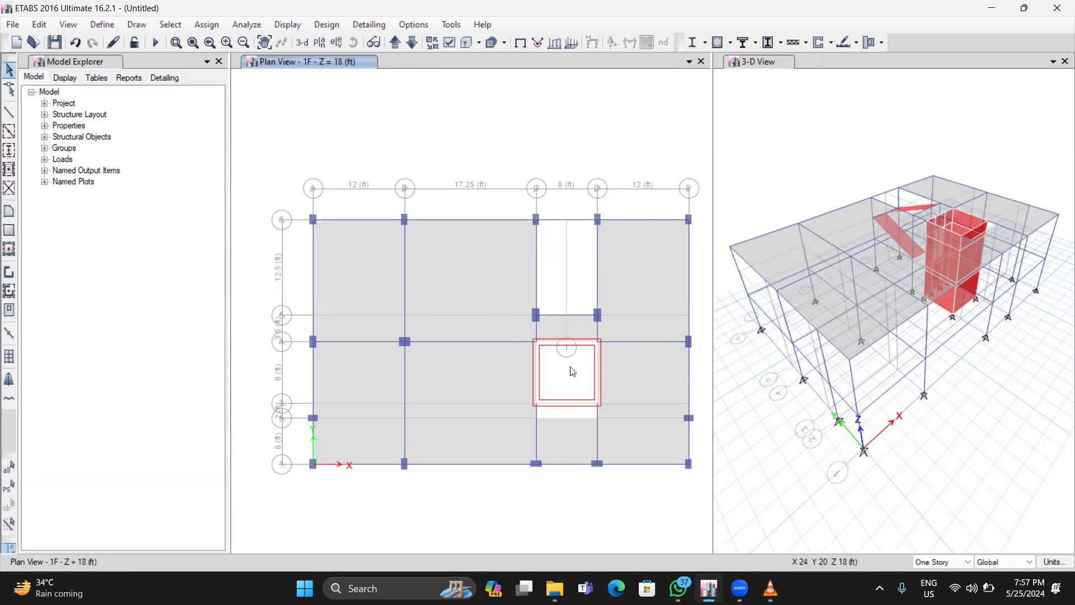
Check the six-storey plan drawing and add 4 stories of 10 ft above 1F in the story data, replicated from 1F
{"action": "right_click", "coordinate": [270, 104]}
{"action": "left_click", "coordinate": [307, 109]}
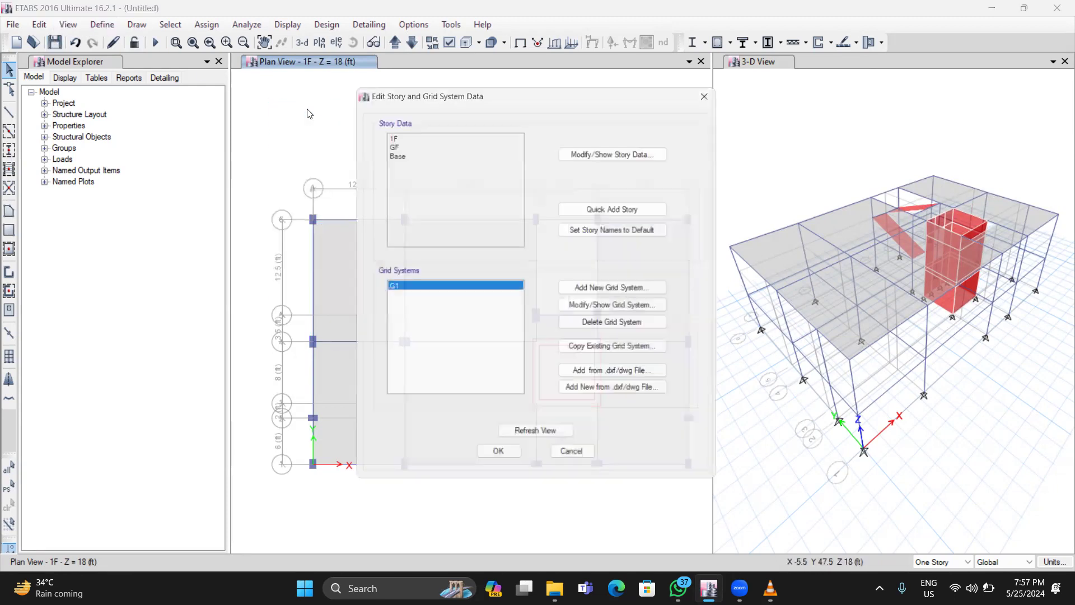
{"action": "left_click", "coordinate": [612, 154]}
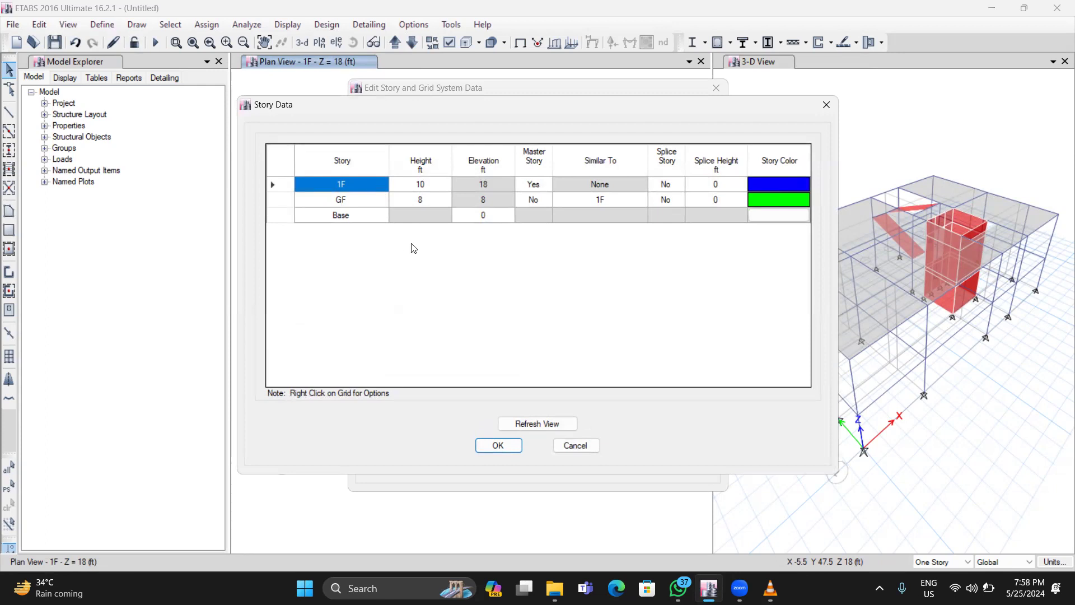
{"action": "right_click", "coordinate": [338, 187]}
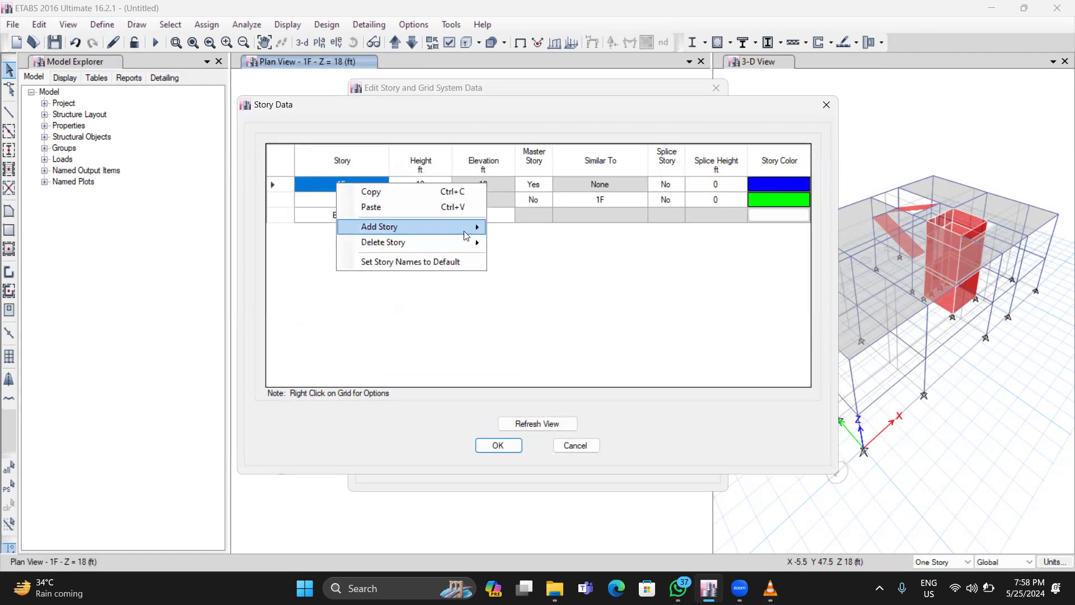
{"action": "mouse_move", "coordinate": [470, 228]}
{"action": "left_click", "coordinate": [553, 229]}
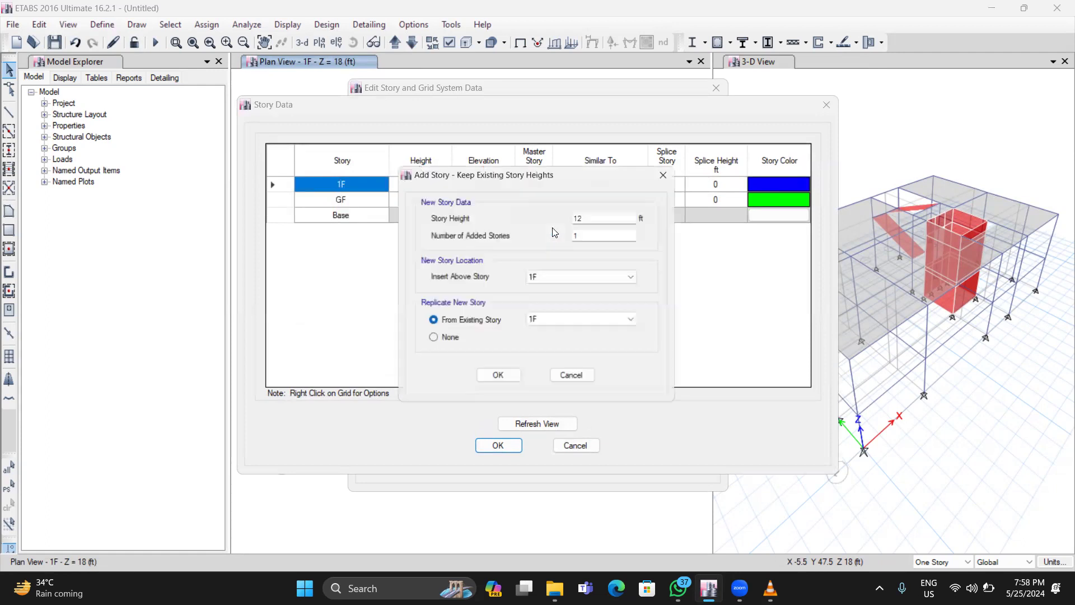
{"action": "left_click", "coordinate": [597, 213]}
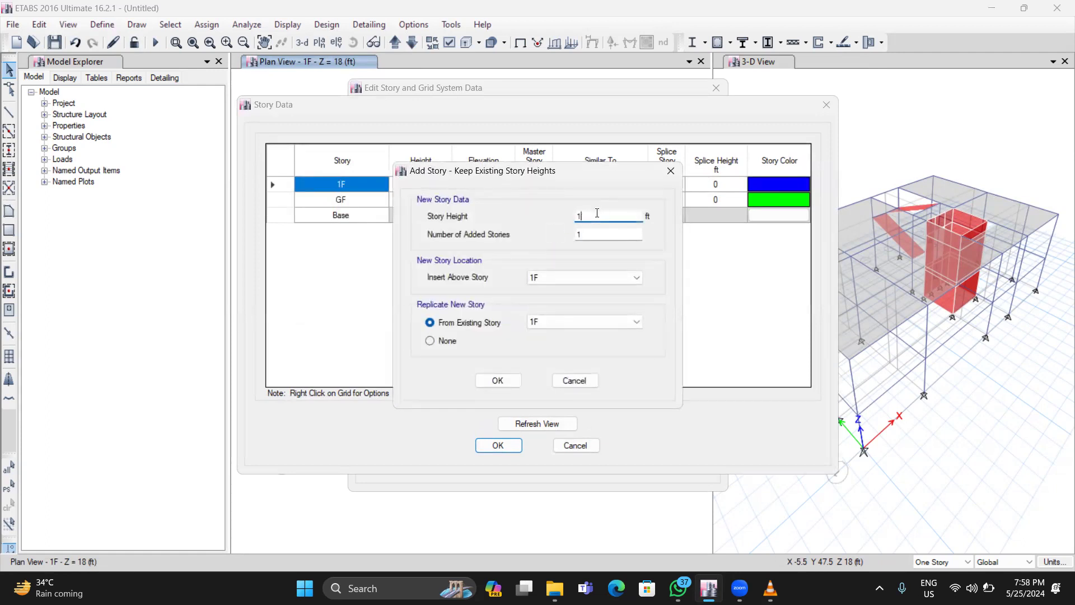
{"action": "left_click", "coordinate": [592, 235]}
{"action": "type", "text": "4"}
{"action": "left_click", "coordinate": [678, 588]}
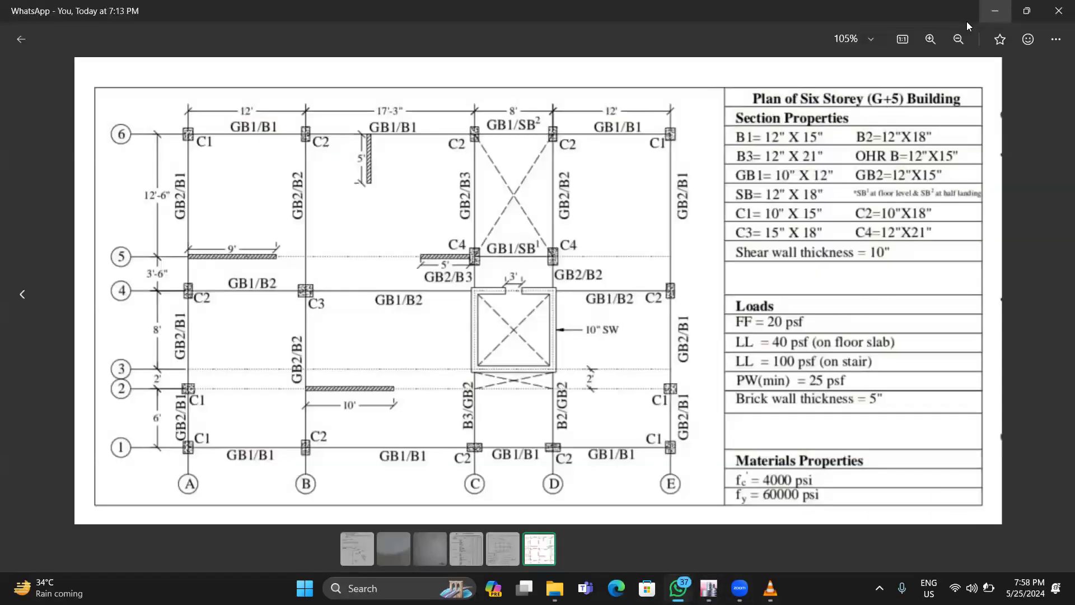
{"action": "left_click", "coordinate": [995, 10]}
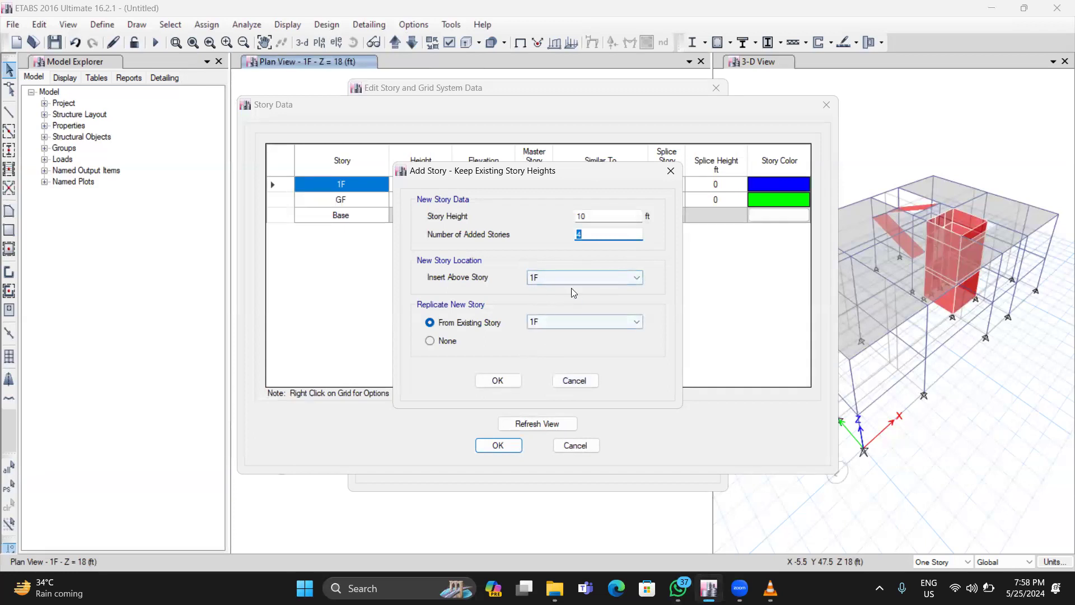
{"action": "left_click", "coordinate": [498, 380]}
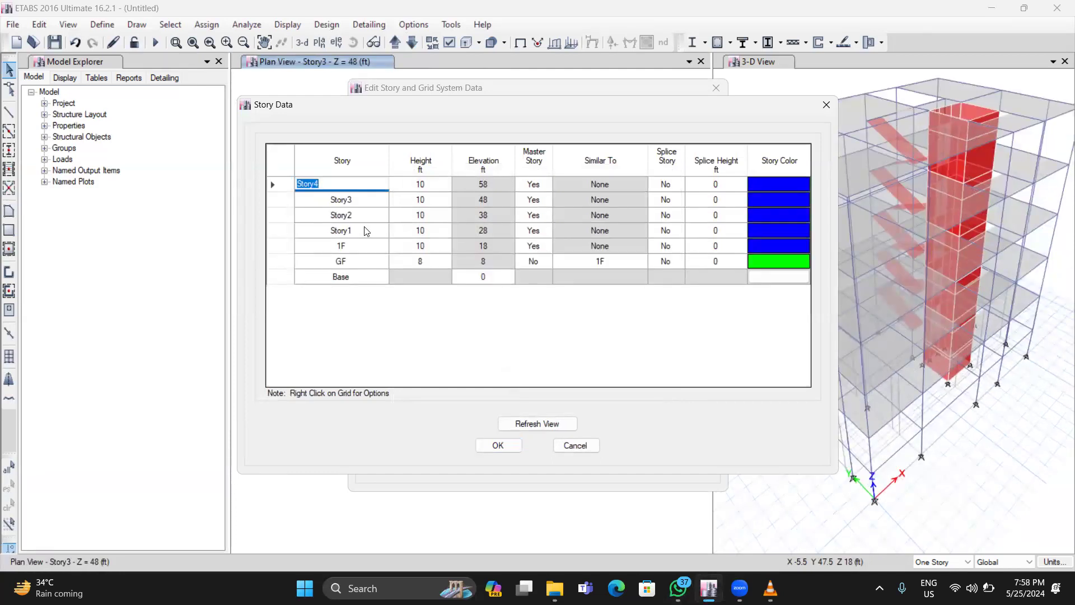
Rename the four added stories from lowest to highest as 2F, 3F, 5F and Roof, and apply the story data to the model
{"action": "left_click", "coordinate": [337, 231]}
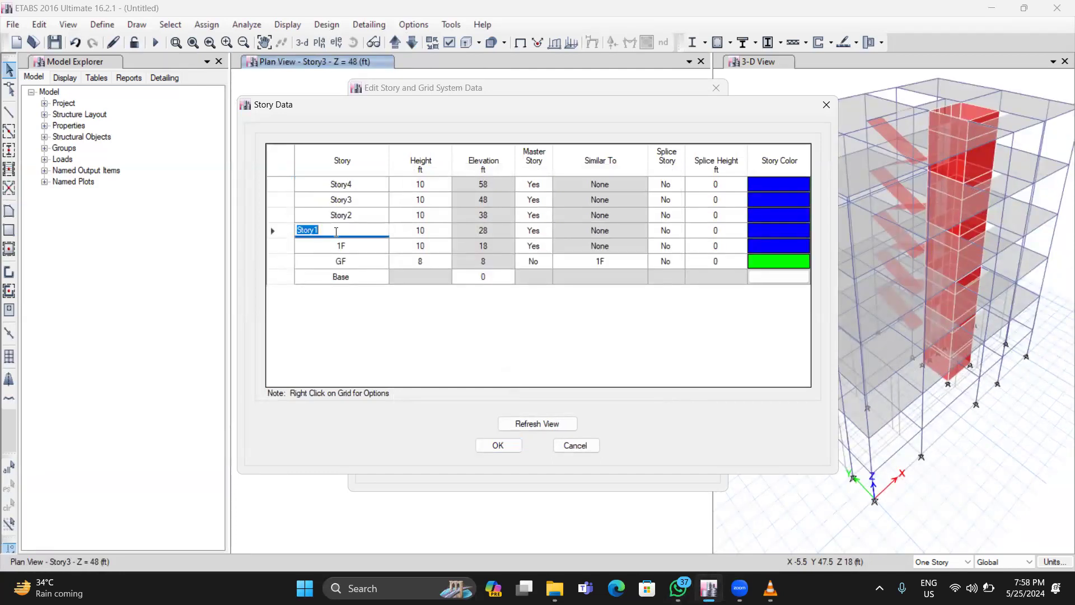
{"action": "type", "text": "2F"}
{"action": "left_click", "coordinate": [337, 217]}
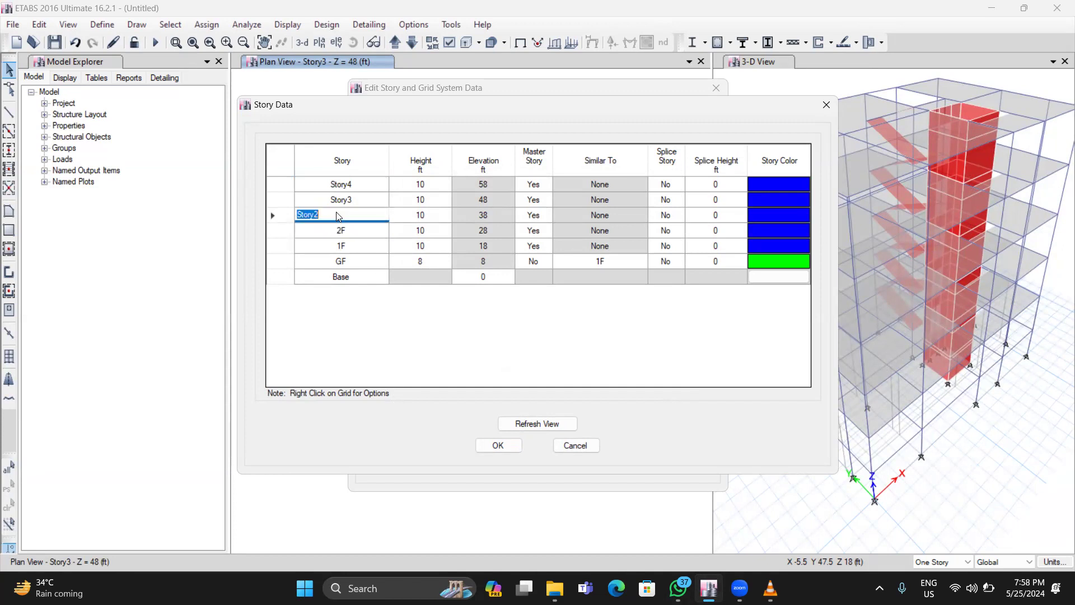
{"action": "type", "text": "3F"}
{"action": "left_click", "coordinate": [346, 199]}
{"action": "type", "text": "5F"}
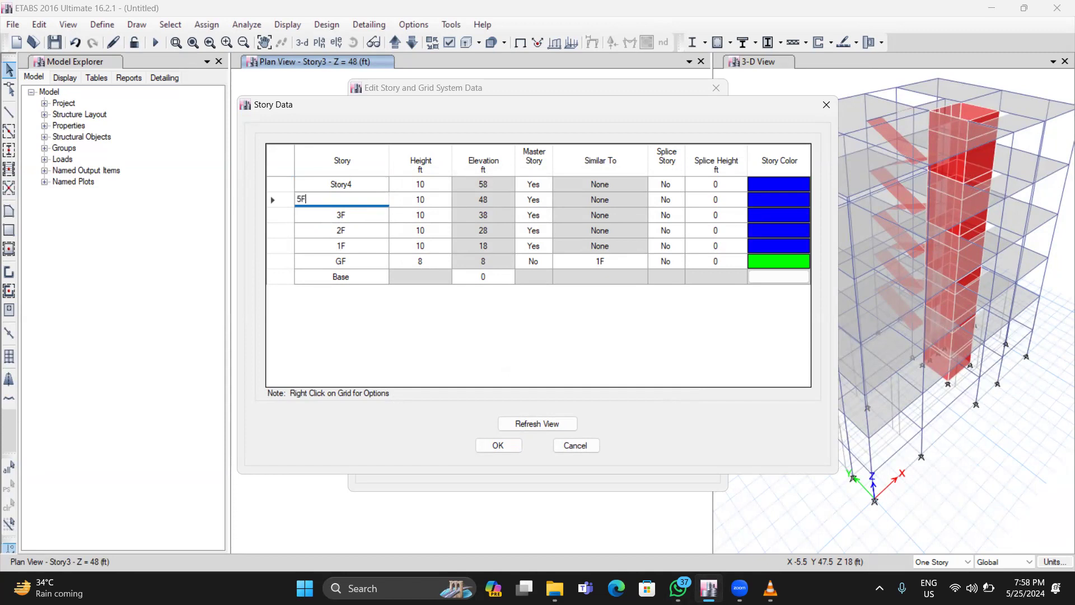
{"action": "left_click", "coordinate": [347, 180]}
{"action": "key", "text": "BackSpace"}
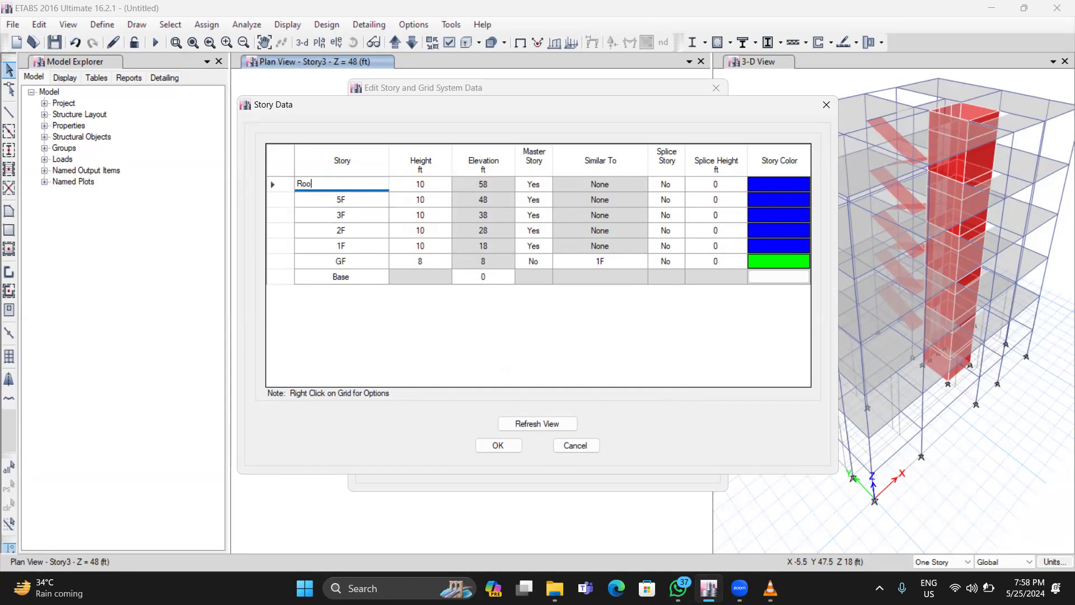
{"action": "left_click", "coordinate": [514, 424]}
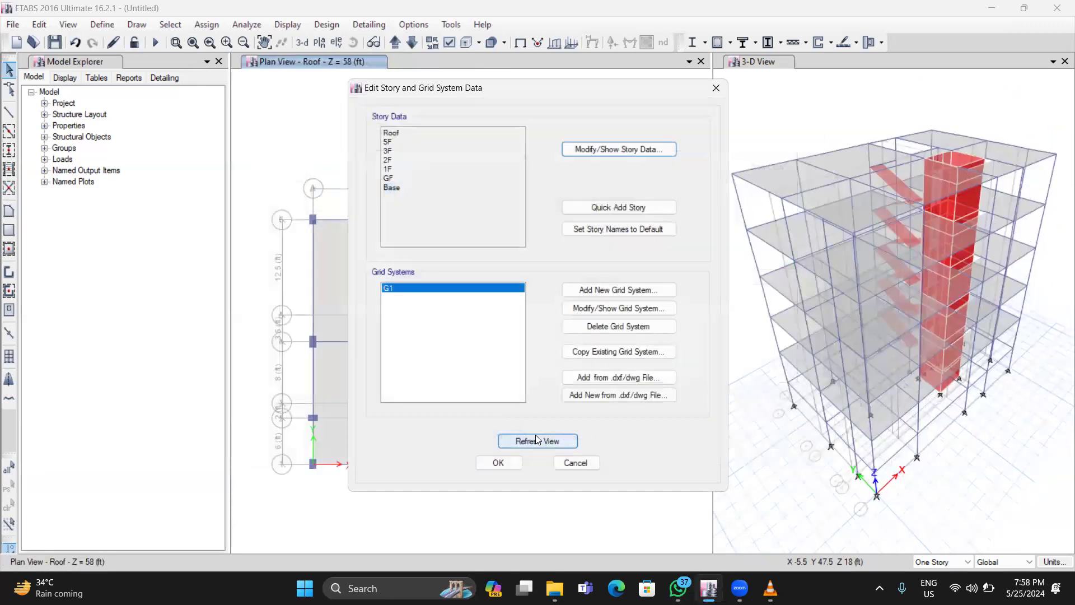
{"action": "left_click", "coordinate": [530, 441]}
{"action": "left_click", "coordinate": [498, 462]}
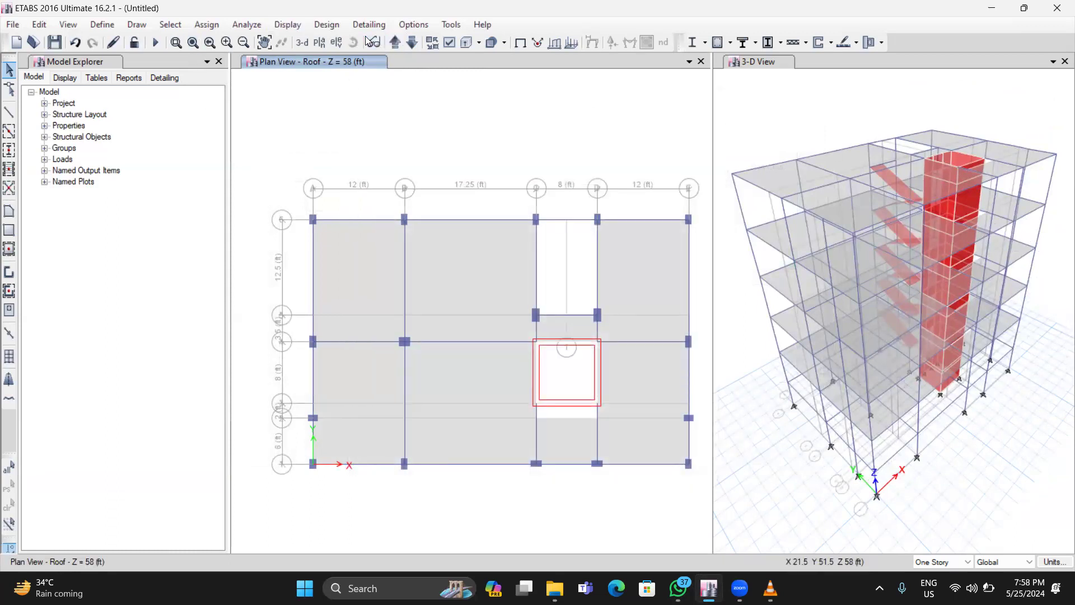
{"action": "left_click", "coordinate": [756, 65]}
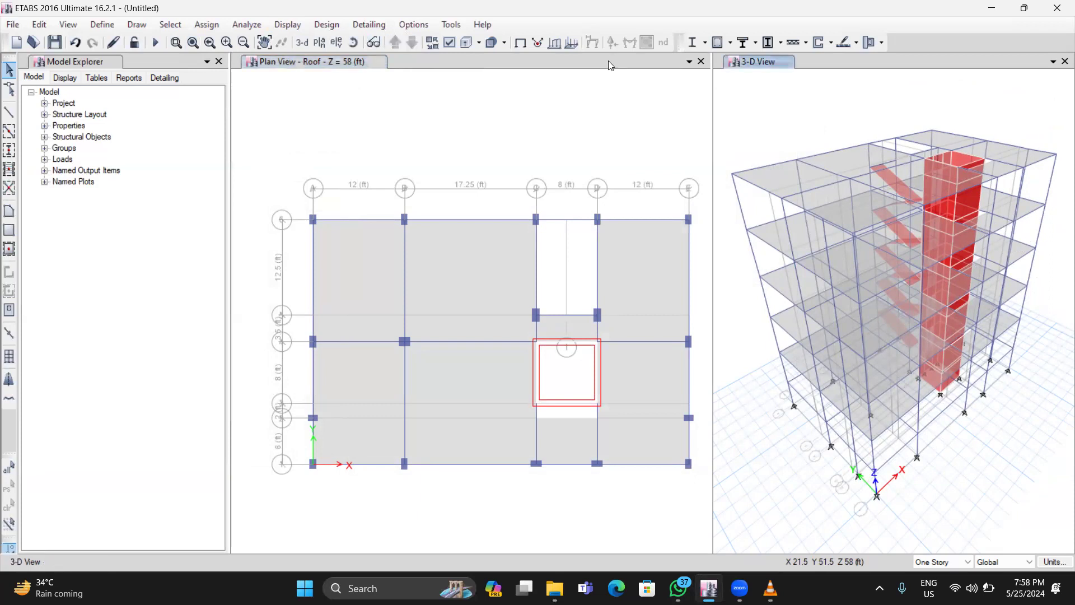
{"action": "mouse_move", "coordinate": [871, 339]}
{"action": "left_mouse_down"}
{"action": "mouse_move", "coordinate": [936, 386]}
{"action": "mouse_move", "coordinate": [895, 384]}
{"action": "mouse_move", "coordinate": [885, 285]}
{"action": "mouse_move", "coordinate": [923, 300]}
{"action": "mouse_move", "coordinate": [890, 294]}
{"action": "mouse_move", "coordinate": [901, 418]}
{"action": "mouse_move", "coordinate": [898, 380]}
{"action": "mouse_move", "coordinate": [842, 364]}
{"action": "left_mouse_up"}
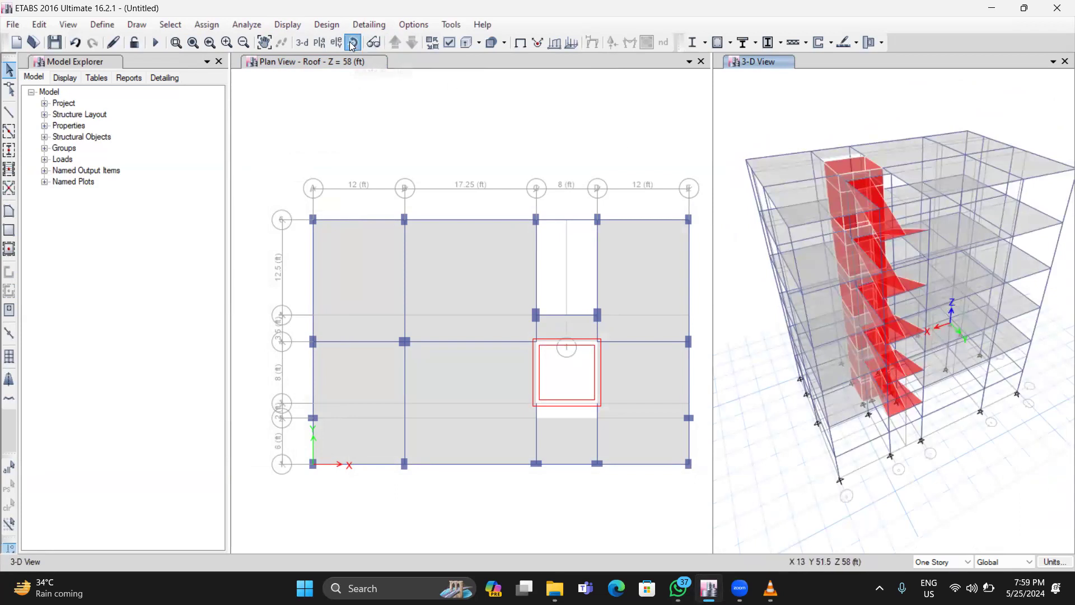
{"action": "left_click_drag", "start_coordinate": [763, 369], "coordinate": [870, 319]}
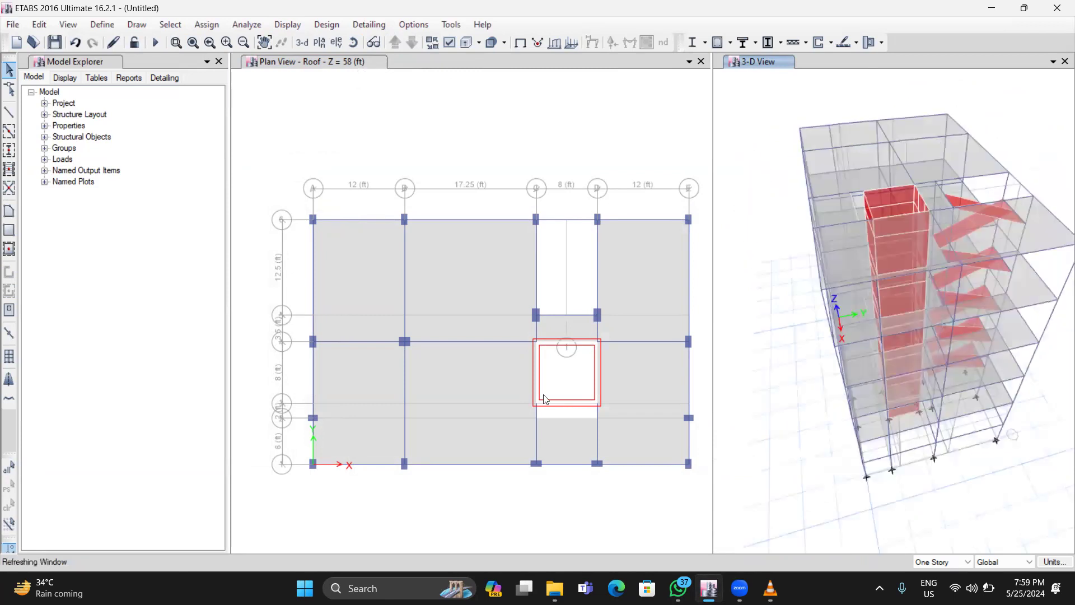
Assign a uniform Dead gravity load of 30 lb/ft² to the six large Roof slab panels outside bay C–D, replacing existing loads
{"action": "left_click", "coordinate": [344, 279]}
{"action": "left_click", "coordinate": [344, 279]}
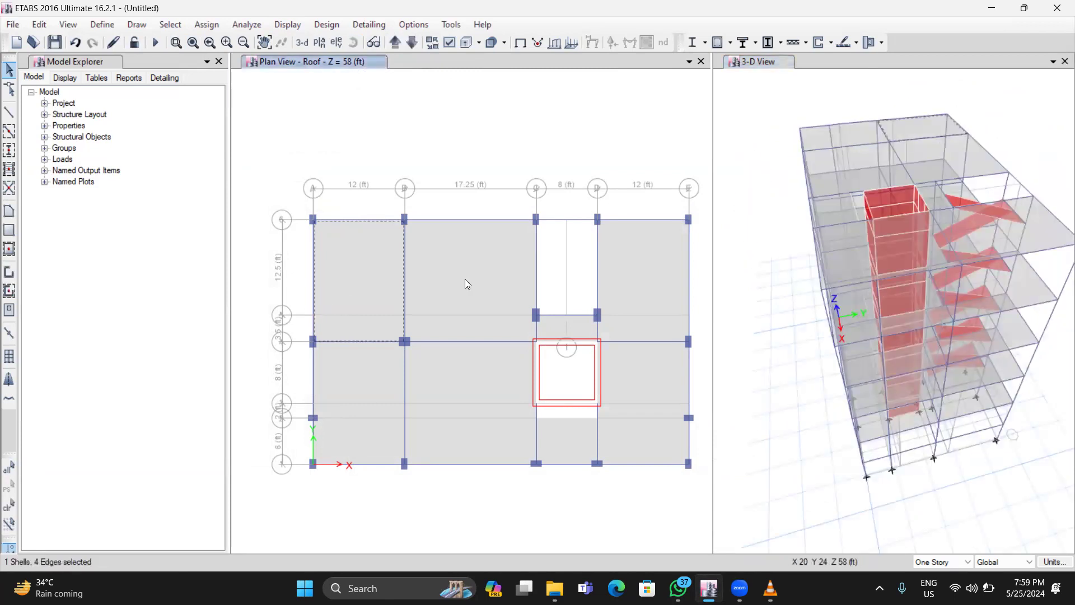
{"action": "left_click", "coordinate": [635, 283]}
{"action": "left_click", "coordinate": [649, 397]}
{"action": "left_click", "coordinate": [491, 405]}
{"action": "left_click", "coordinate": [385, 389]}
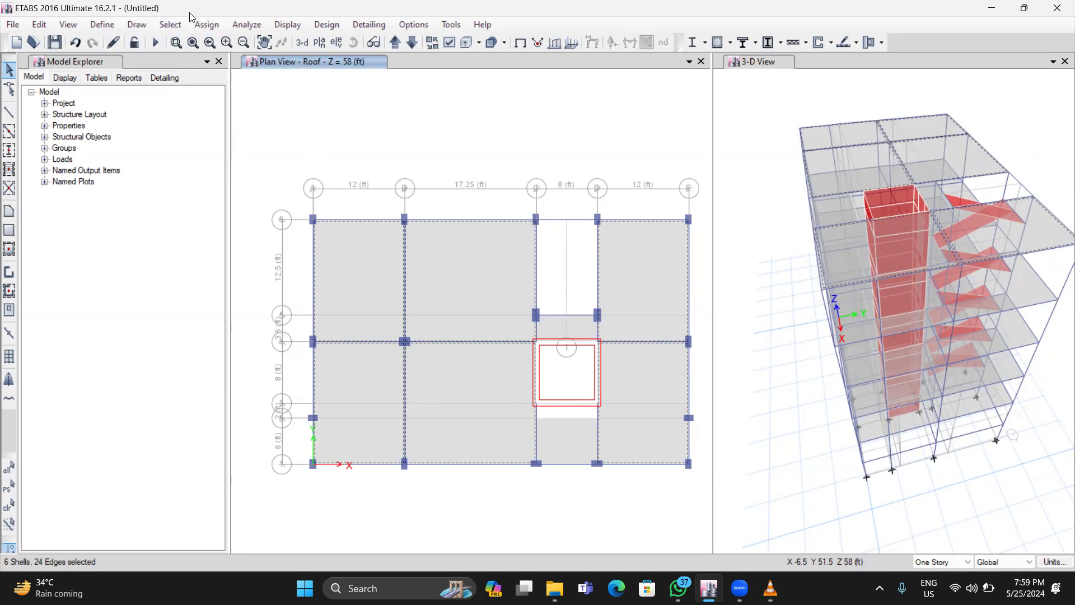
{"action": "left_click", "coordinate": [207, 25]}
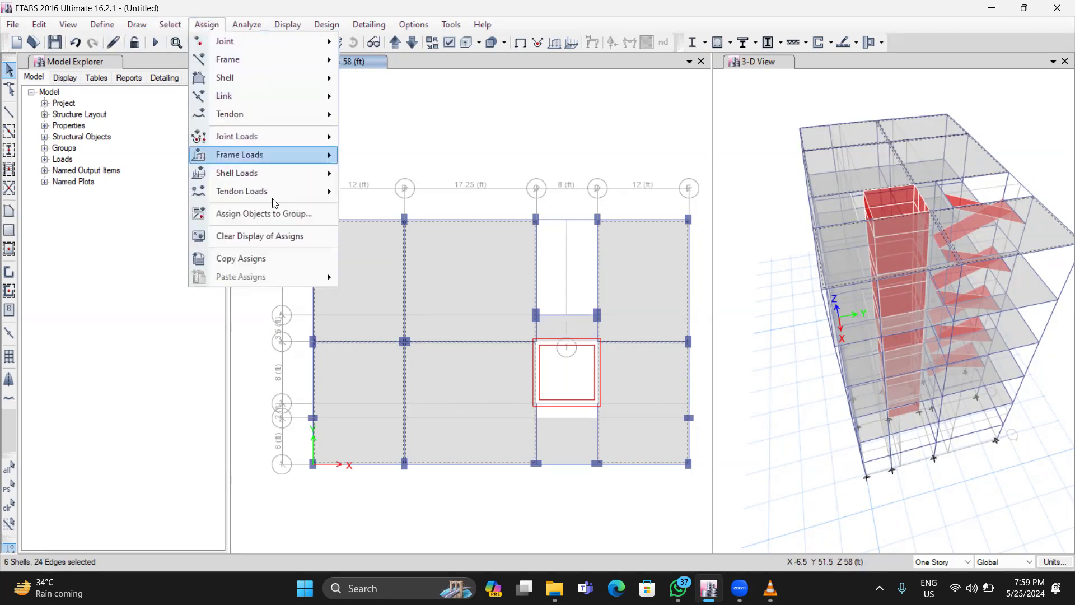
{"action": "mouse_move", "coordinate": [297, 173]}
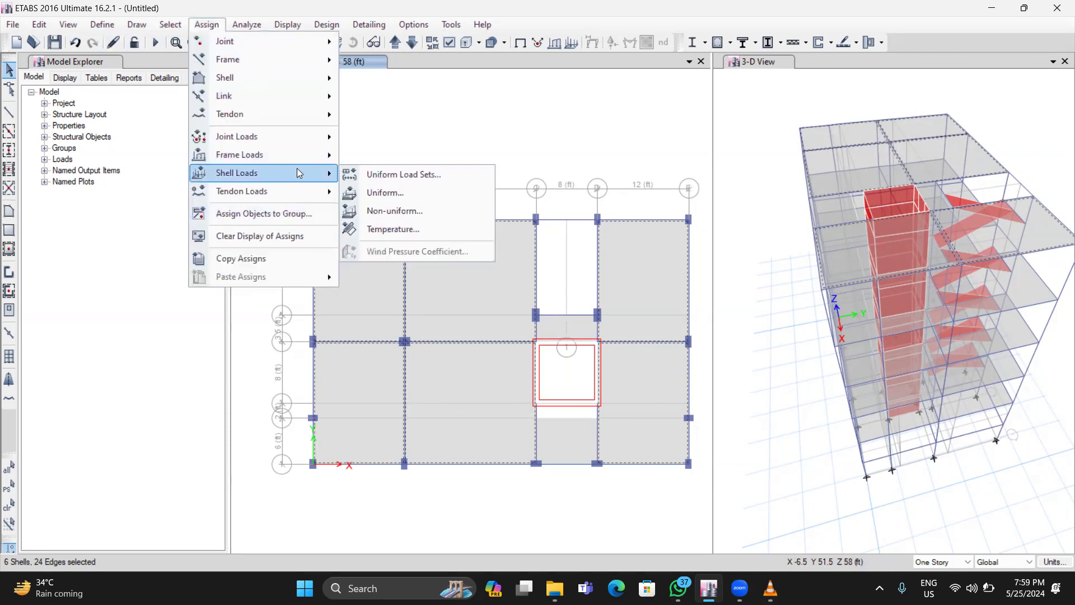
{"action": "left_click", "coordinate": [386, 193]}
{"action": "left_click", "coordinate": [837, 125]}
{"action": "key", "text": "BackSpace"}
{"action": "key", "text": "BackSpace"}
{"action": "type", "text": "30"}
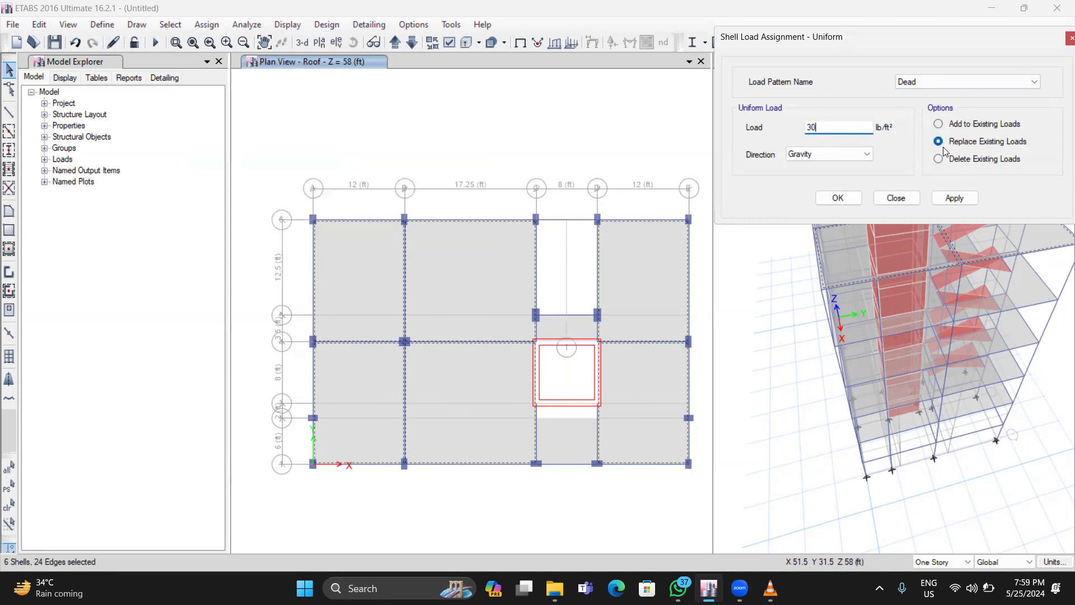
{"action": "left_click", "coordinate": [952, 199]}
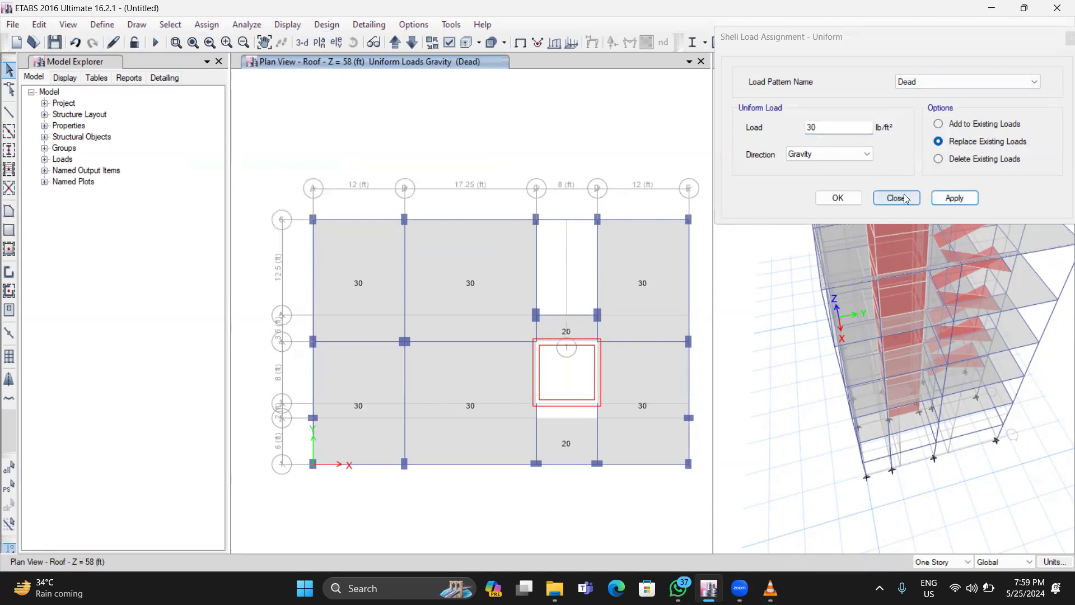
Assign a uniform Live gravity load of 20 lb/ft² to the same six Roof slab panels, replacing existing loads
{"action": "left_click", "coordinate": [827, 128]}
{"action": "key", "text": "BackSpace"}
{"action": "key", "text": "BackSpace"}
{"action": "type", "text": "20"}
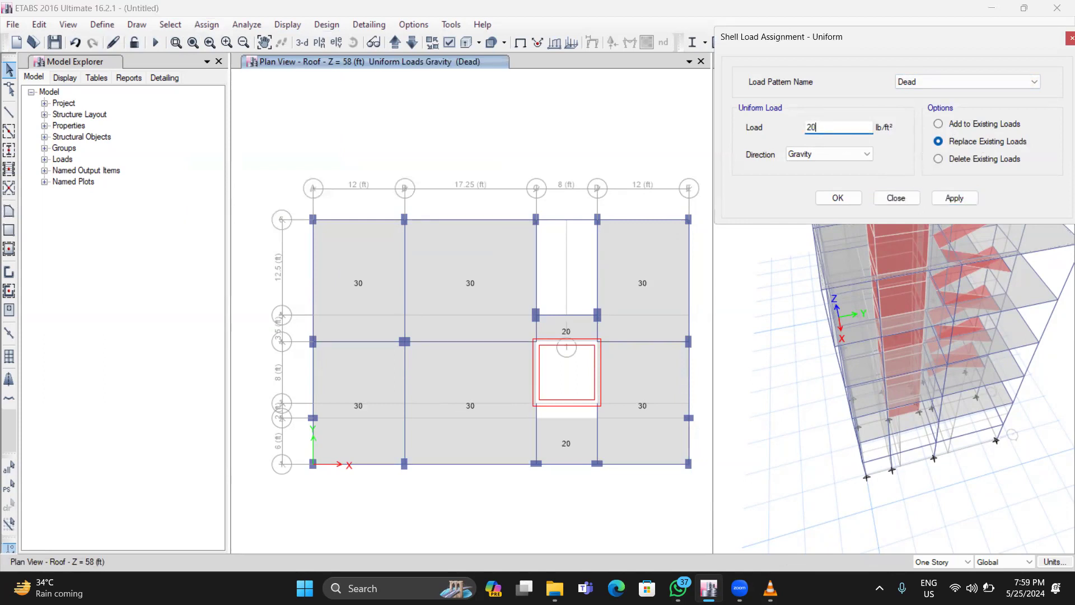
{"action": "left_click", "coordinate": [921, 82]}
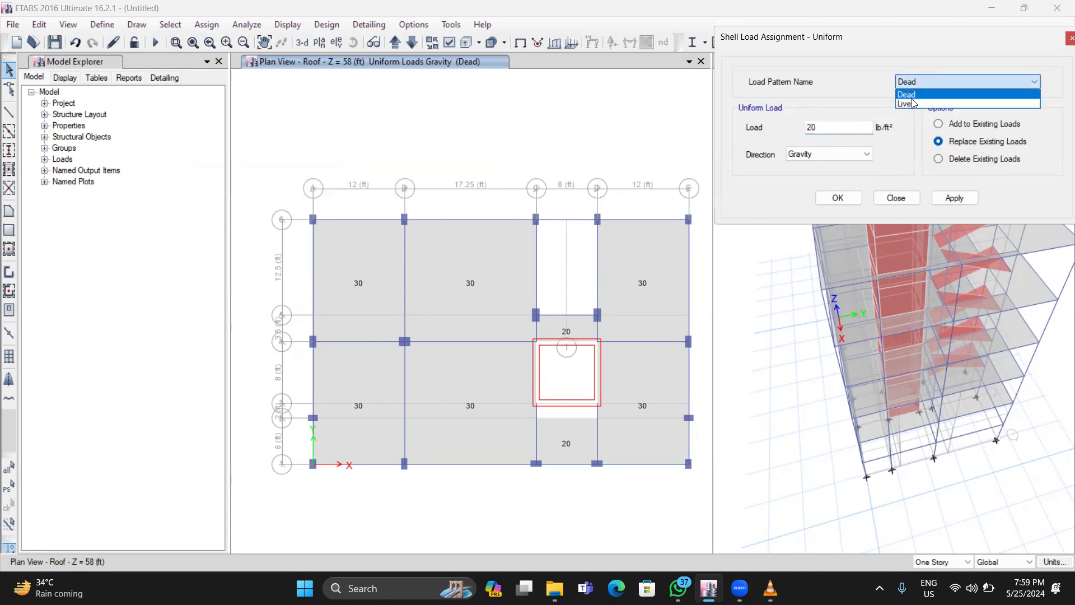
{"action": "left_click", "coordinate": [912, 105]}
{"action": "left_click", "coordinate": [955, 198]}
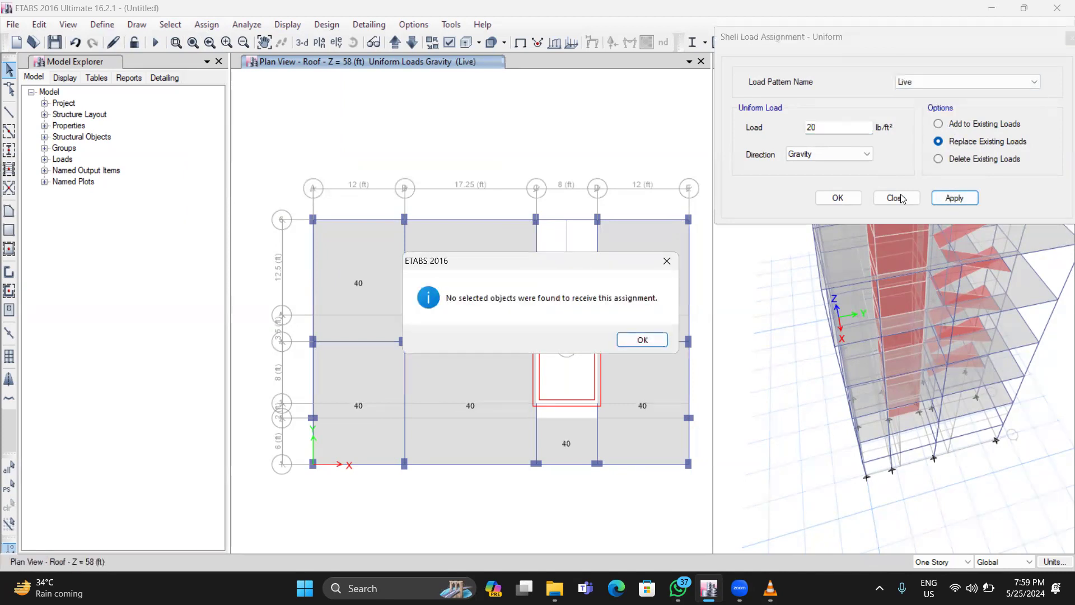
{"action": "left_click", "coordinate": [666, 261]}
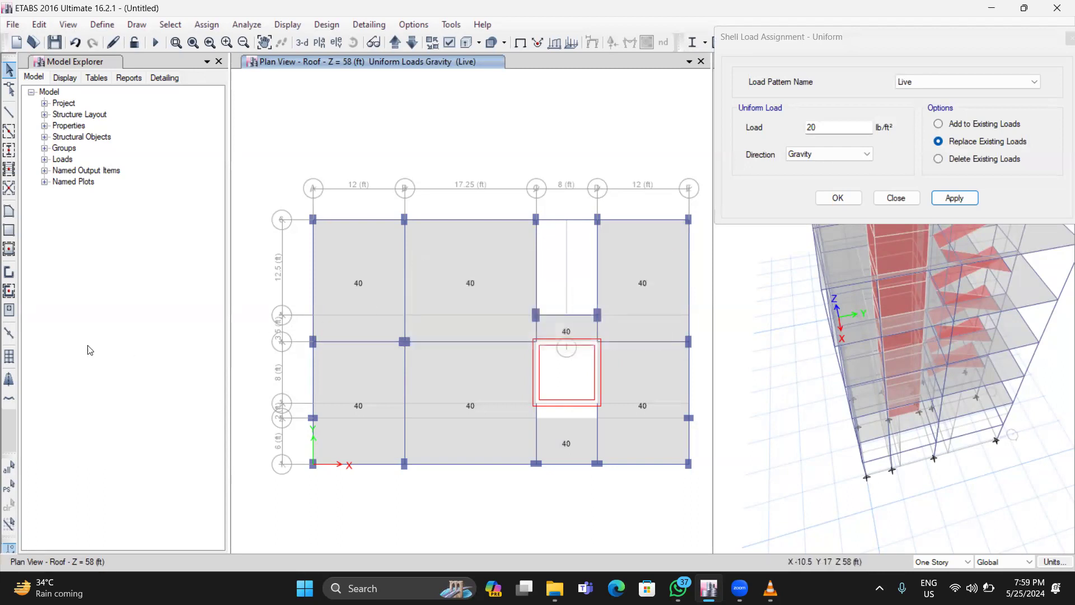
{"action": "left_click", "coordinate": [9, 486]}
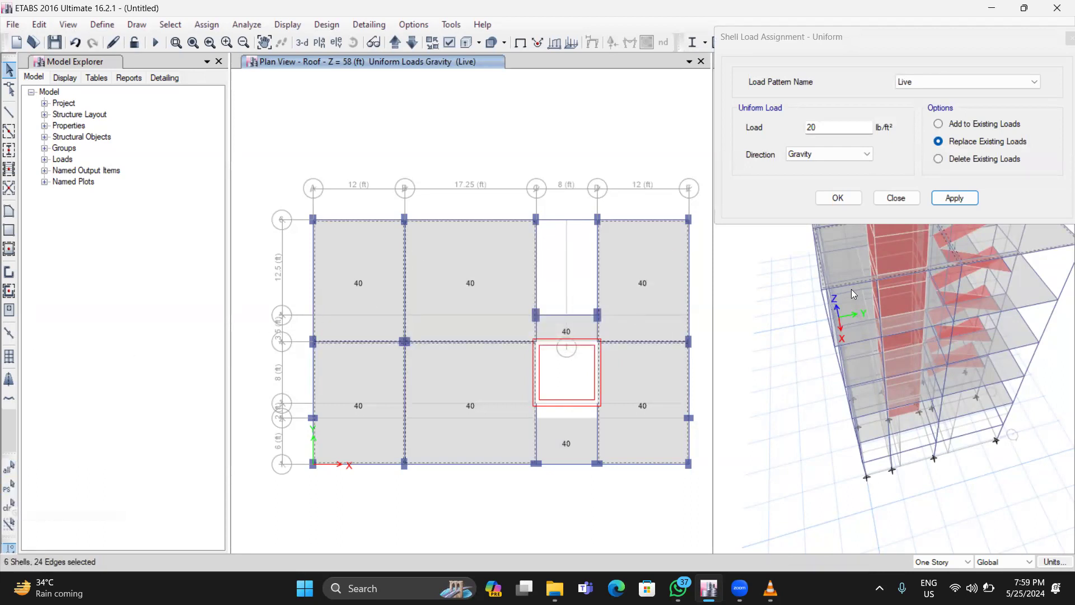
{"action": "left_click", "coordinate": [962, 193]}
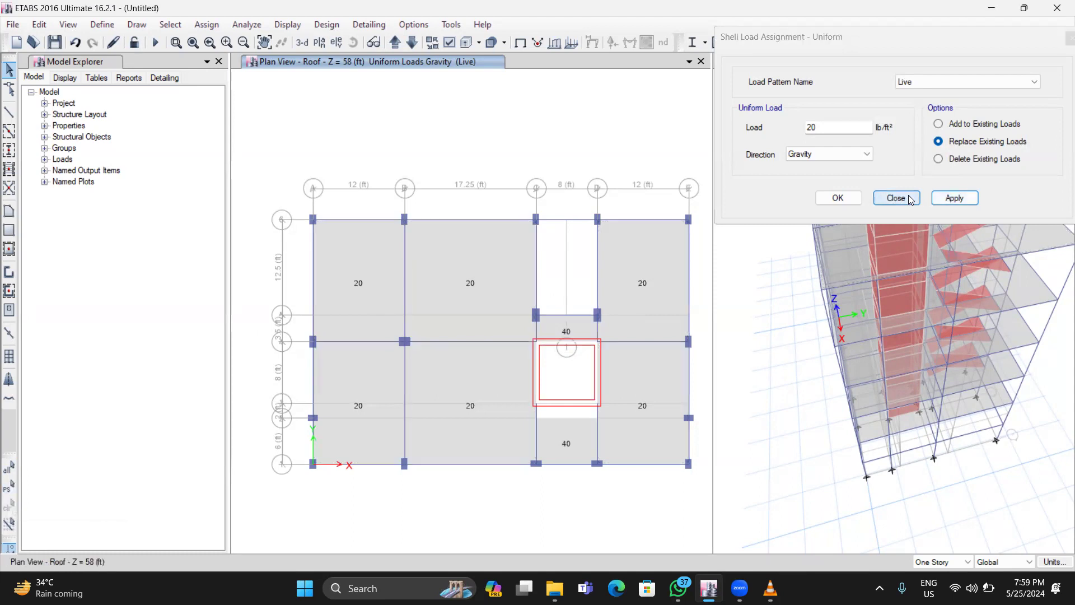
{"action": "left_click", "coordinate": [908, 197]}
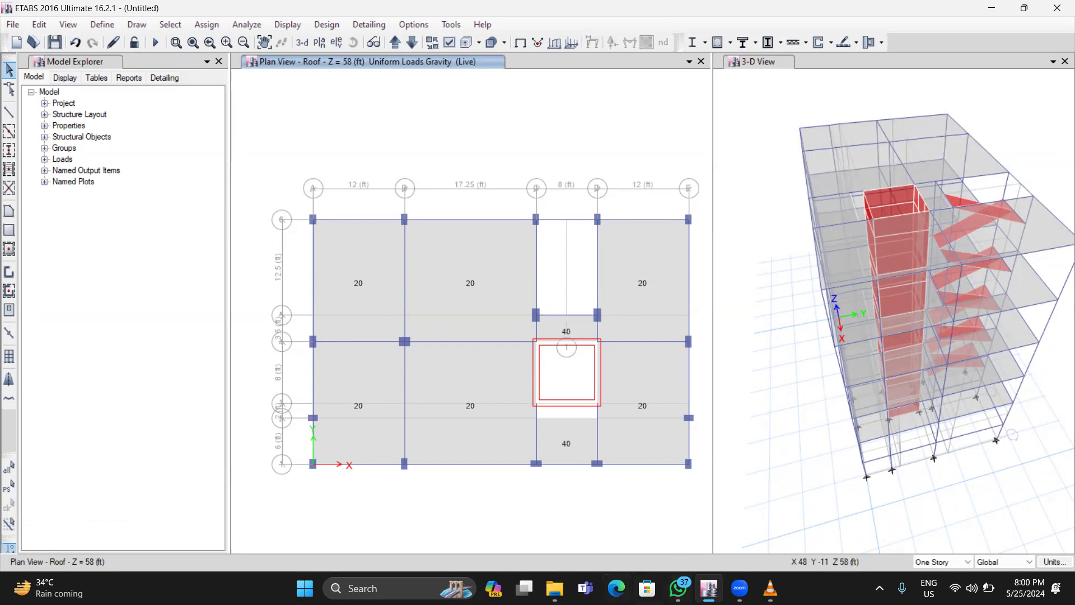
Check the six-storey plan drawing and its load list in WhatsApp and return to ETABS
{"action": "mouse_move", "coordinate": [678, 588]}
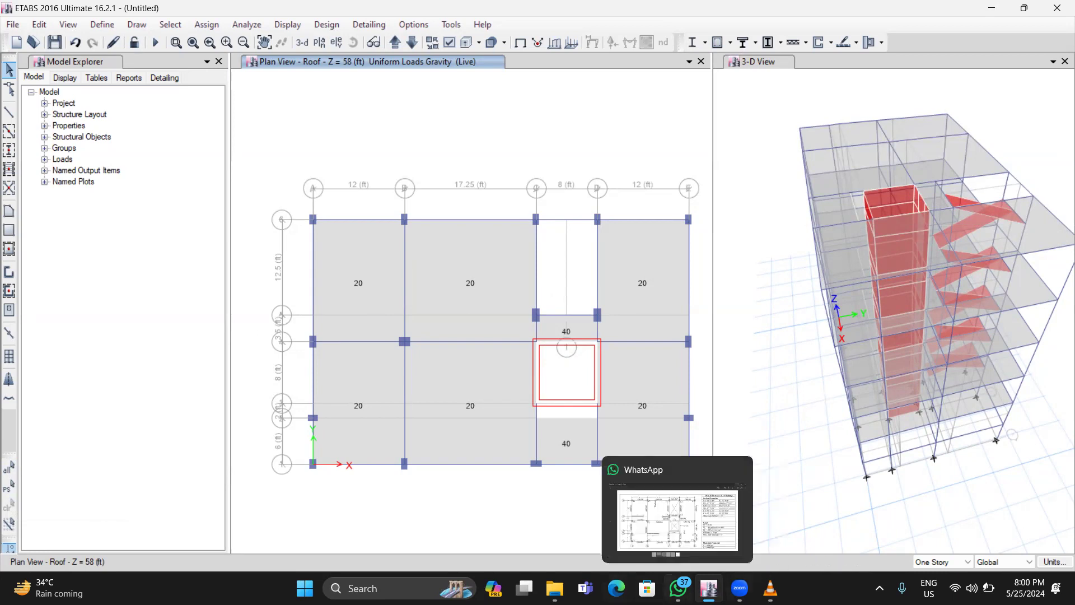
{"action": "left_click", "coordinate": [686, 529]}
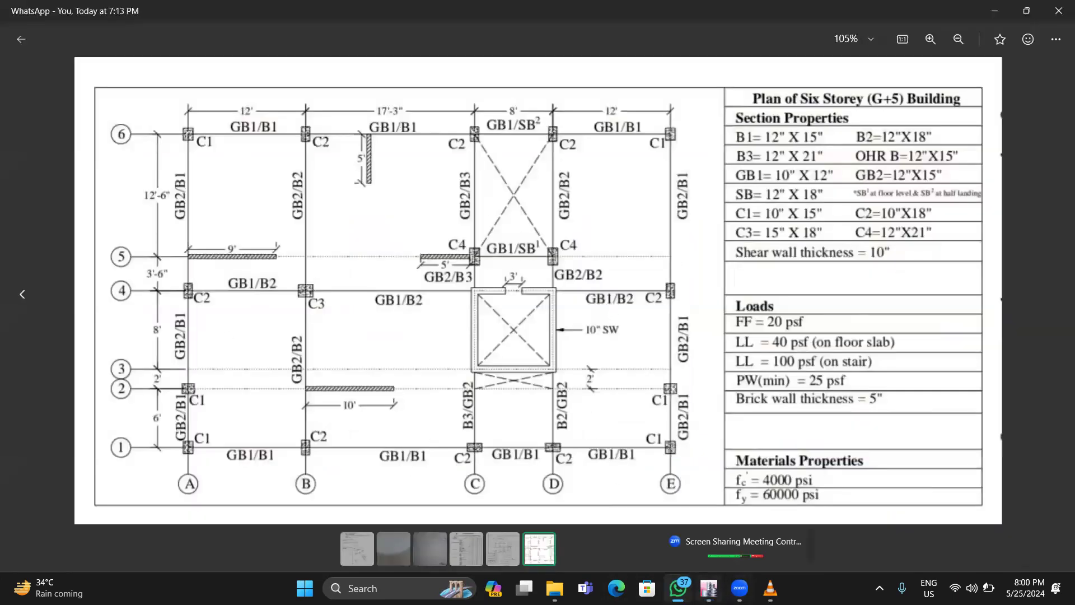
{"action": "left_click", "coordinate": [708, 588]}
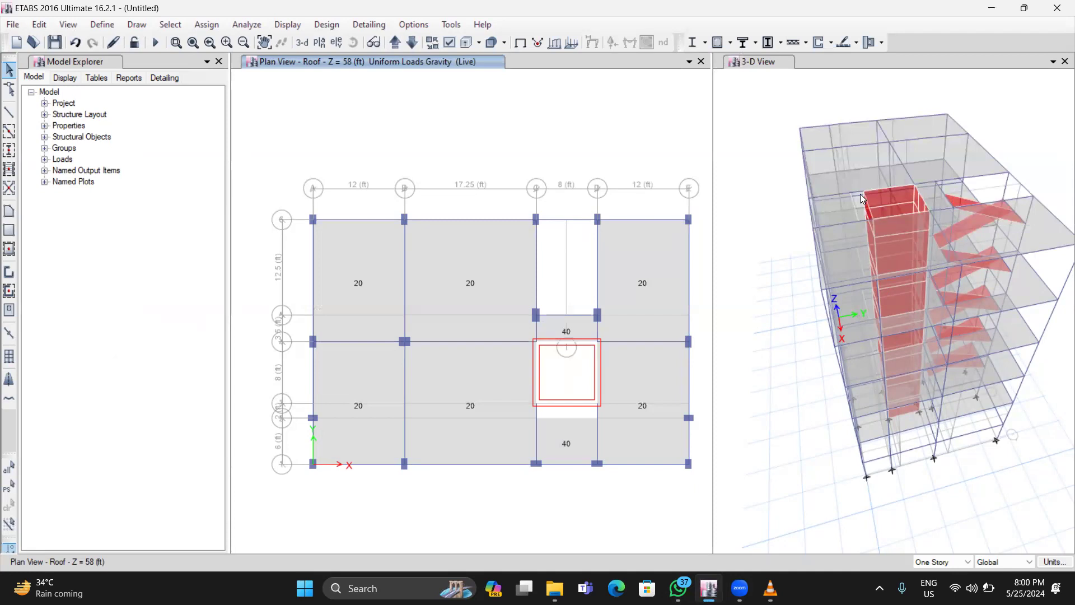